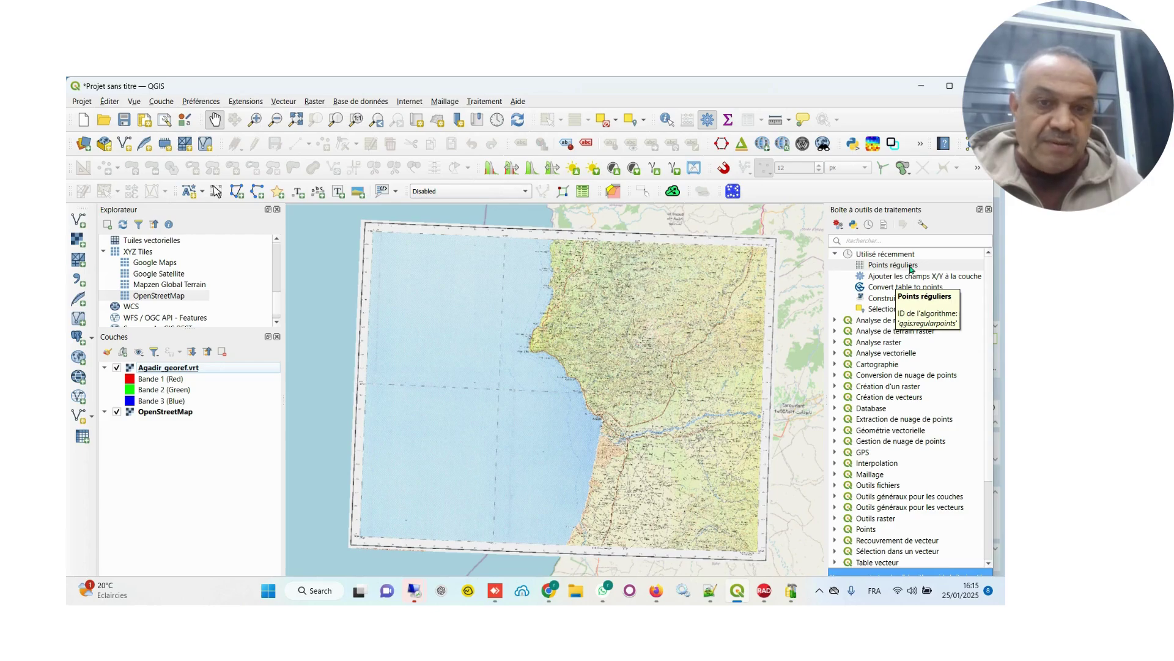
Open the Points réguliers algorithm and set both the point spacing and the distance from the upper-left corner to 25000 metres.
double_click(893, 265)
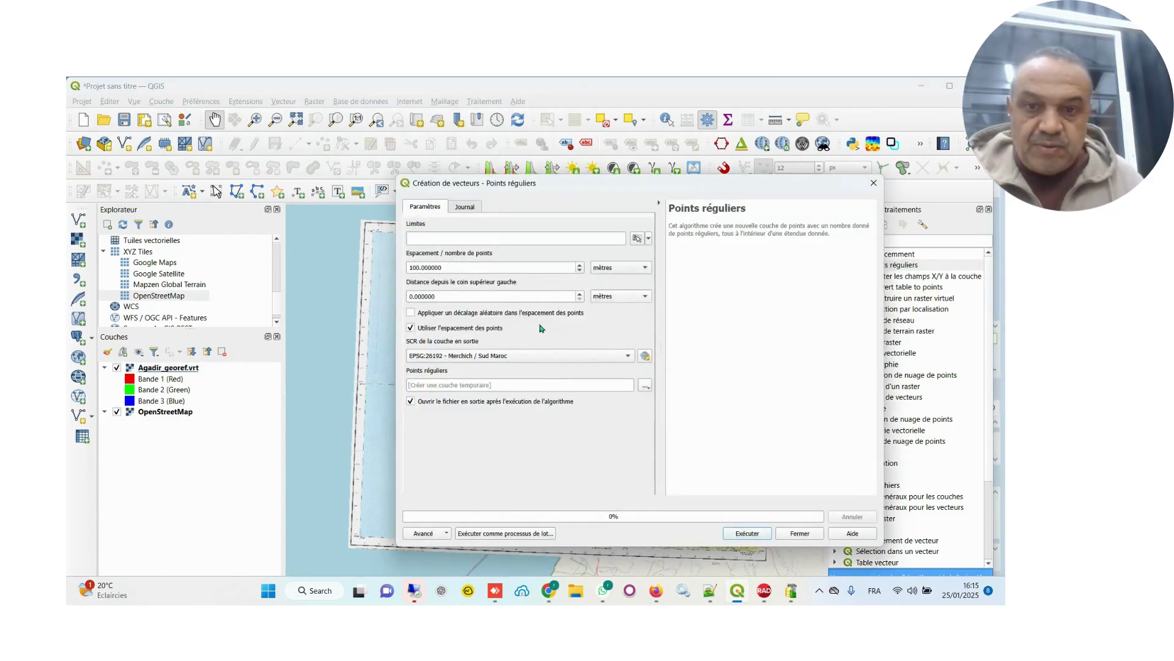
left_click_drag(473, 262, 370, 263)
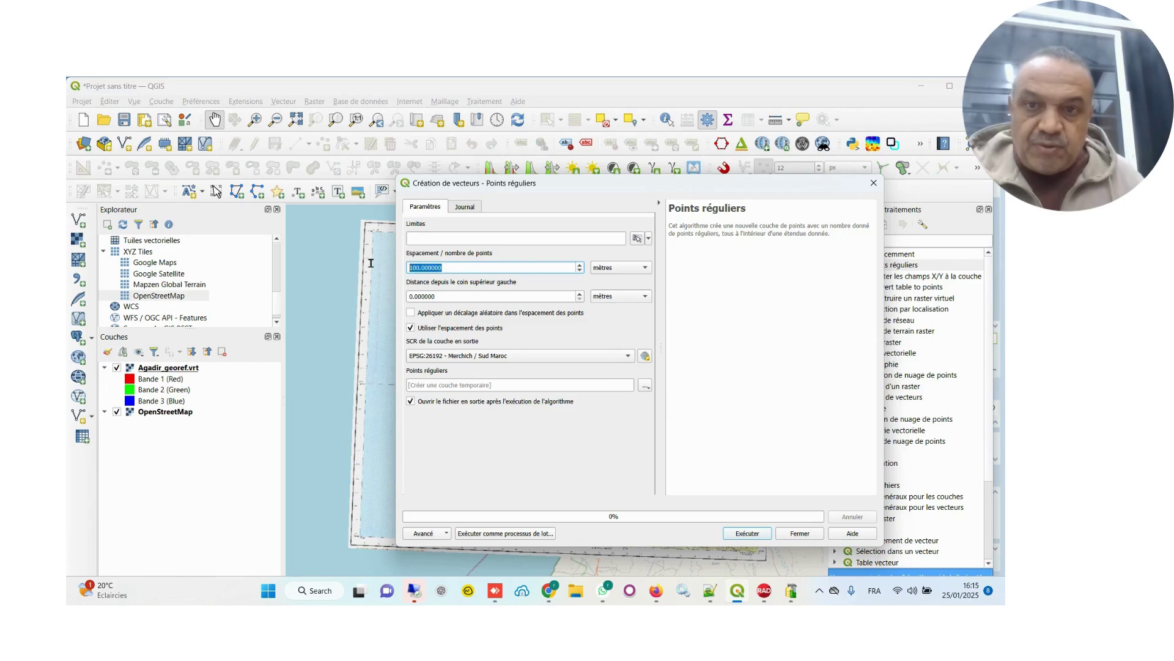
type("25")
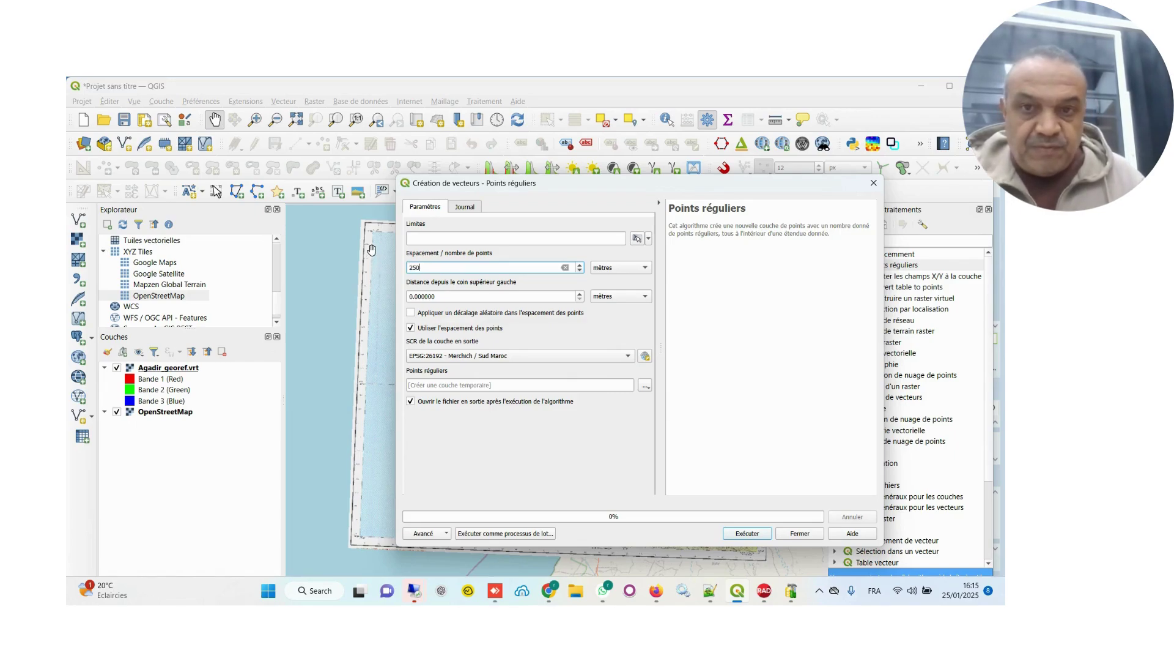
double_click(456, 293)
type("25000")
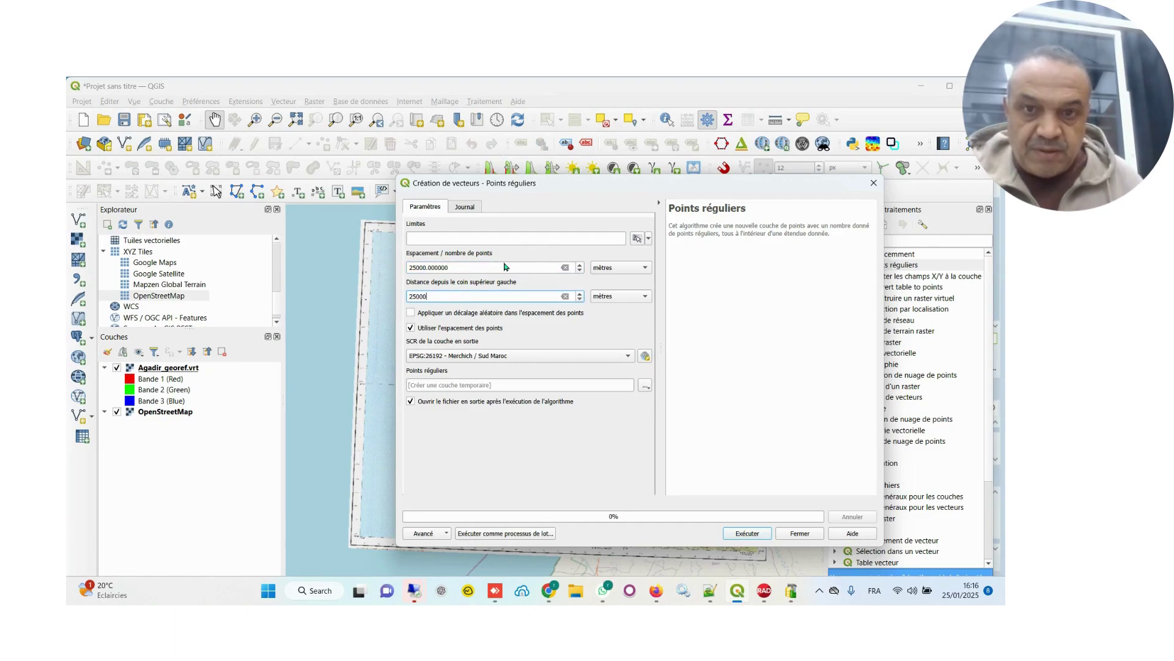
left_click(505, 266)
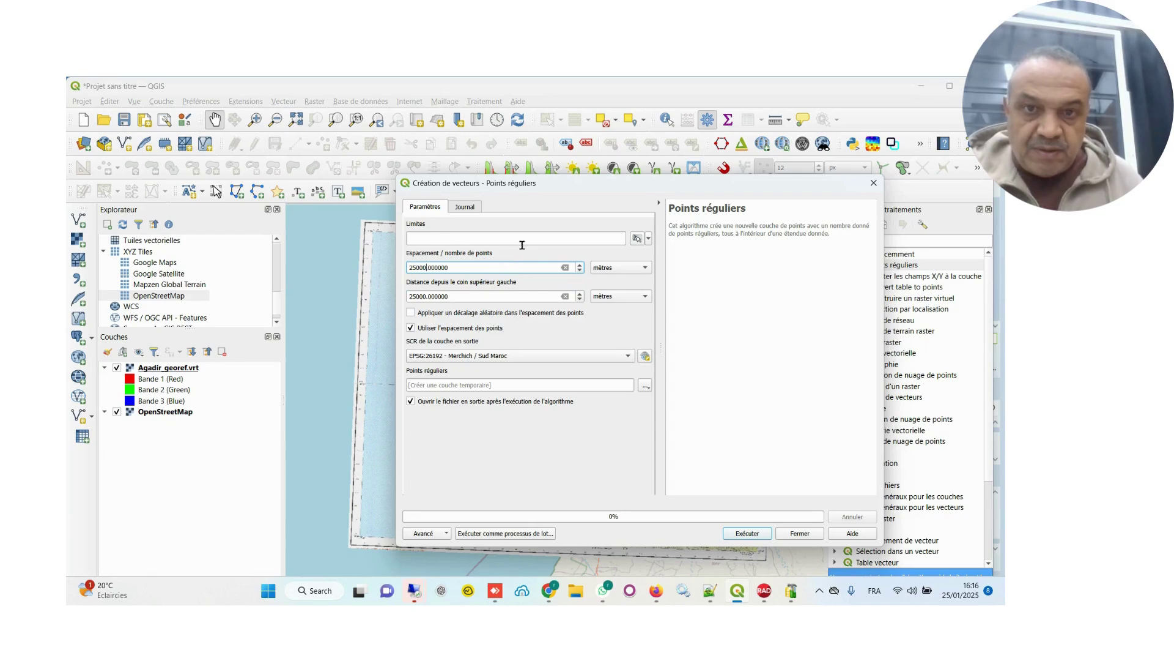
Fill the limits of the regular points with the current map canvas extent.
left_click(640, 241)
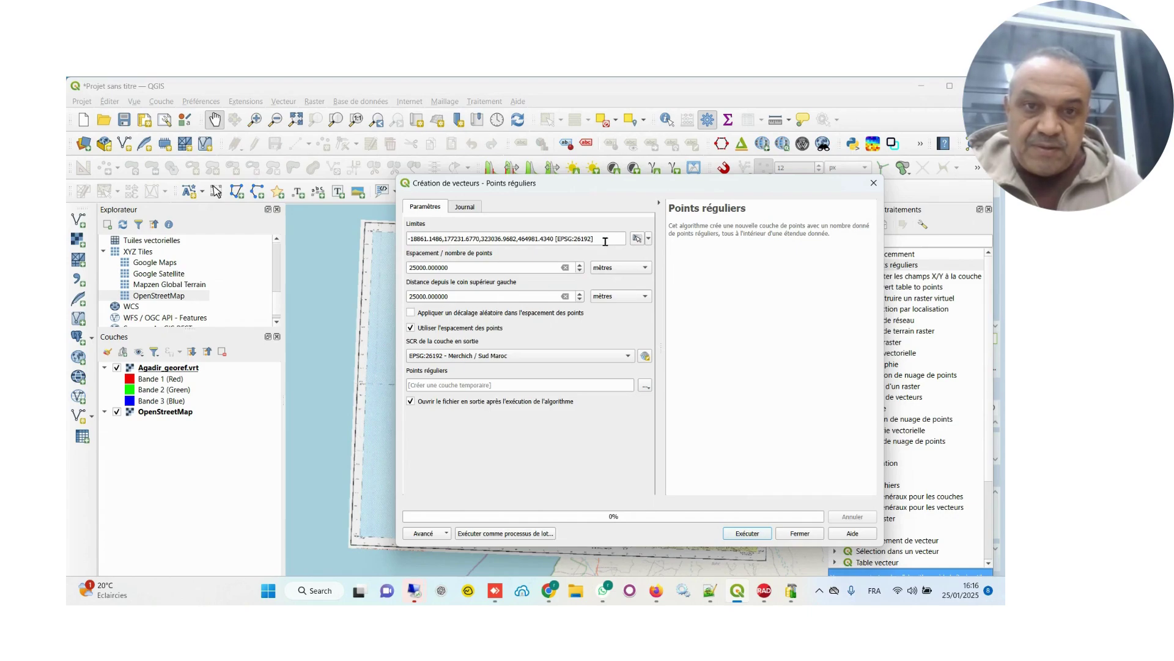
left_click_drag(604, 242, 382, 242)
left_click(417, 239)
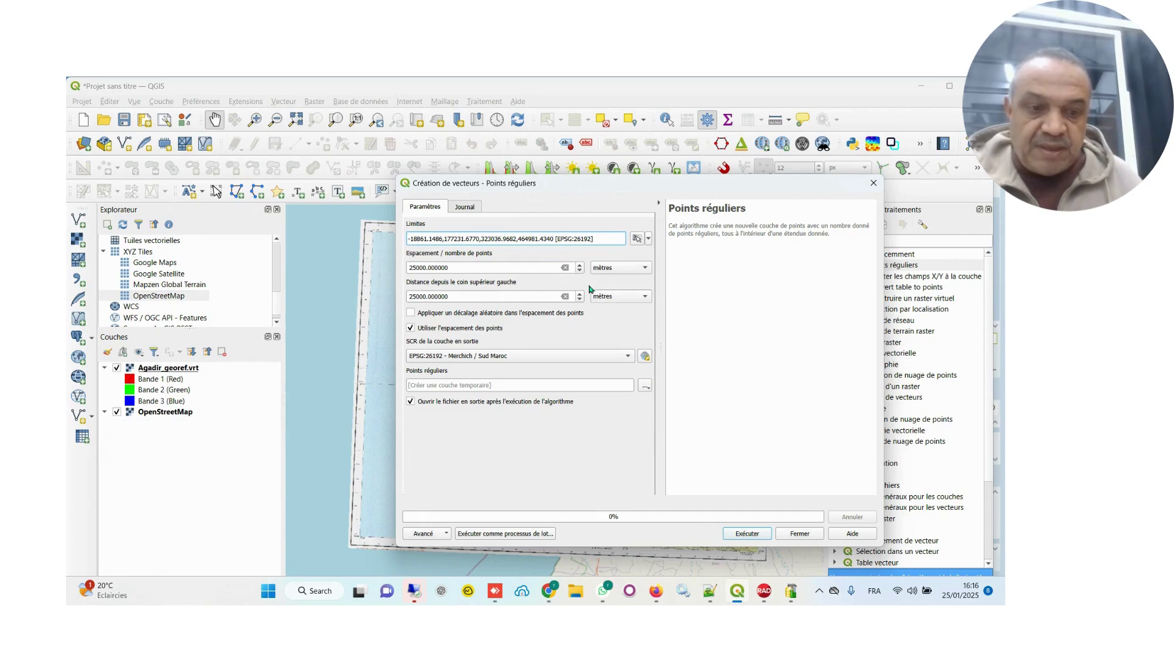
Switch to Notepad++ and copy the extent line 0.0,150000.0,475000.0,350000.0 [EPSG:26192].
left_click(710, 594)
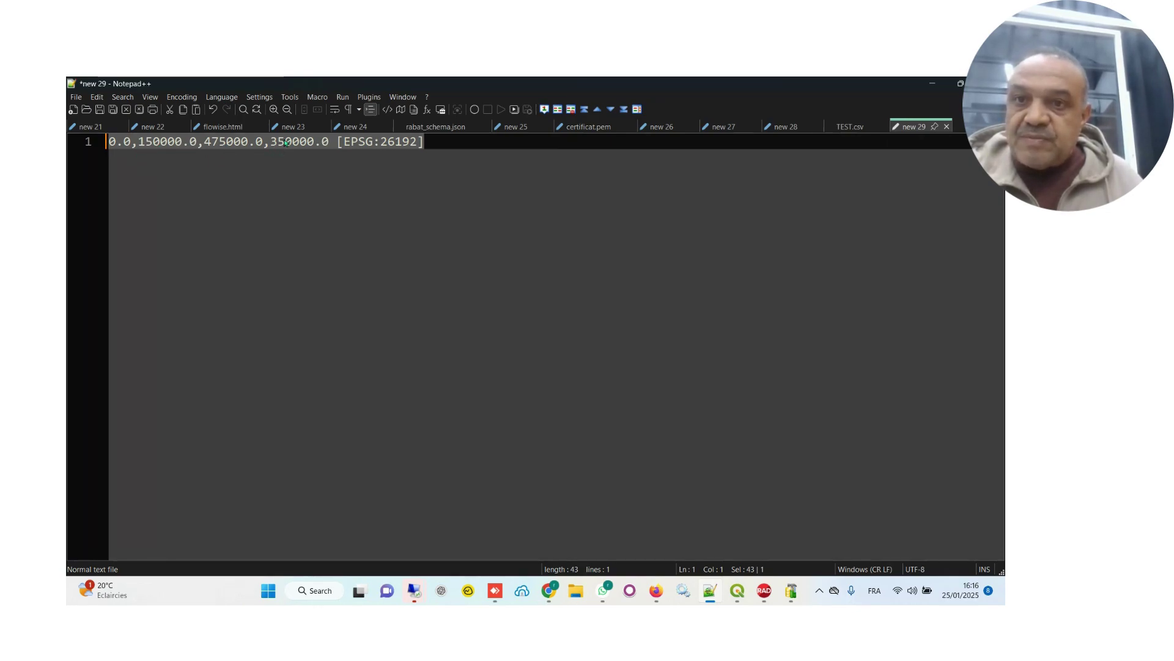
left_click_drag(465, 147, 69, 148)
key("ctrl+c")
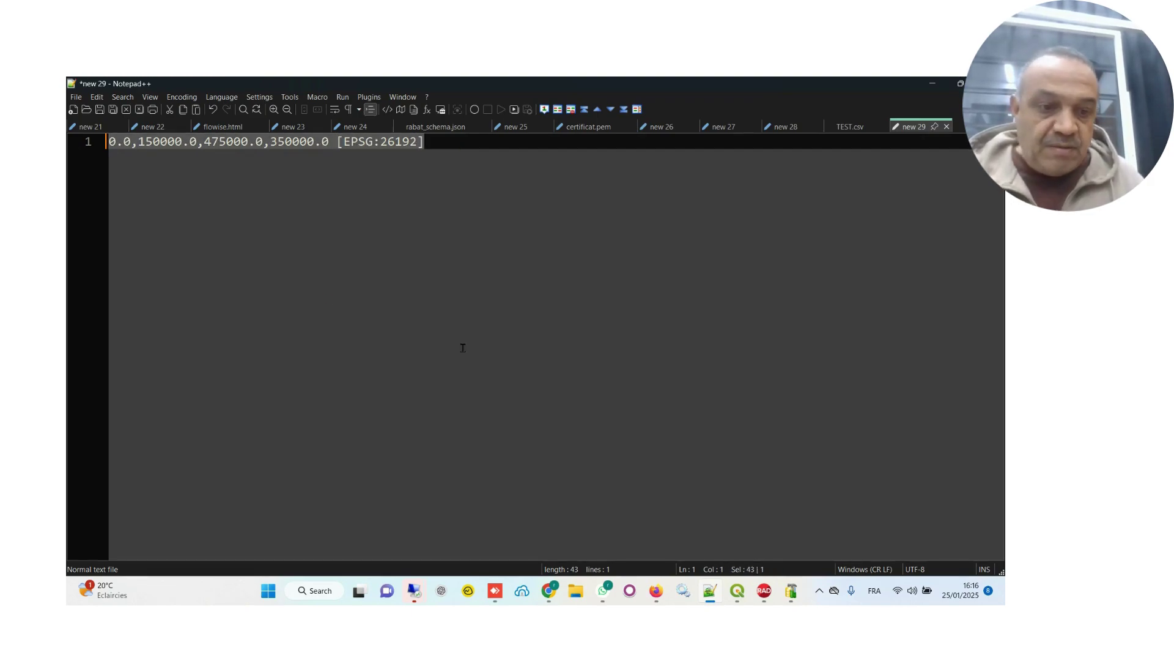
Return to QGIS, replace the limits with the copied extent, and generate the regular points as a temporary layer.
left_click(737, 590)
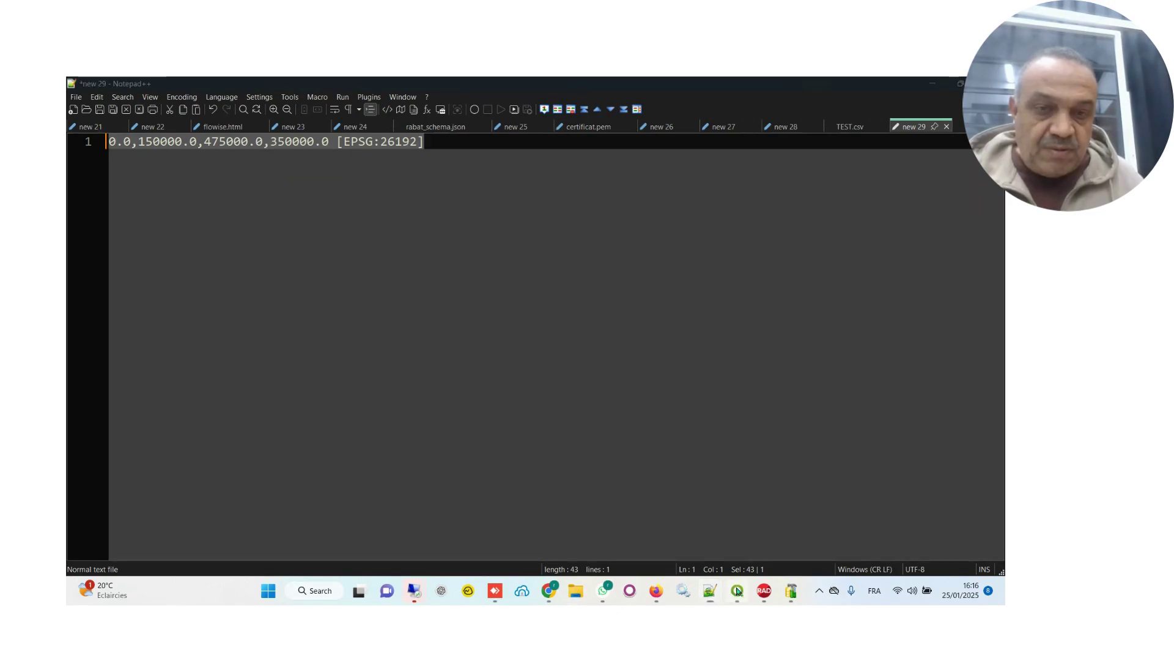
left_click_drag(603, 238, 384, 239)
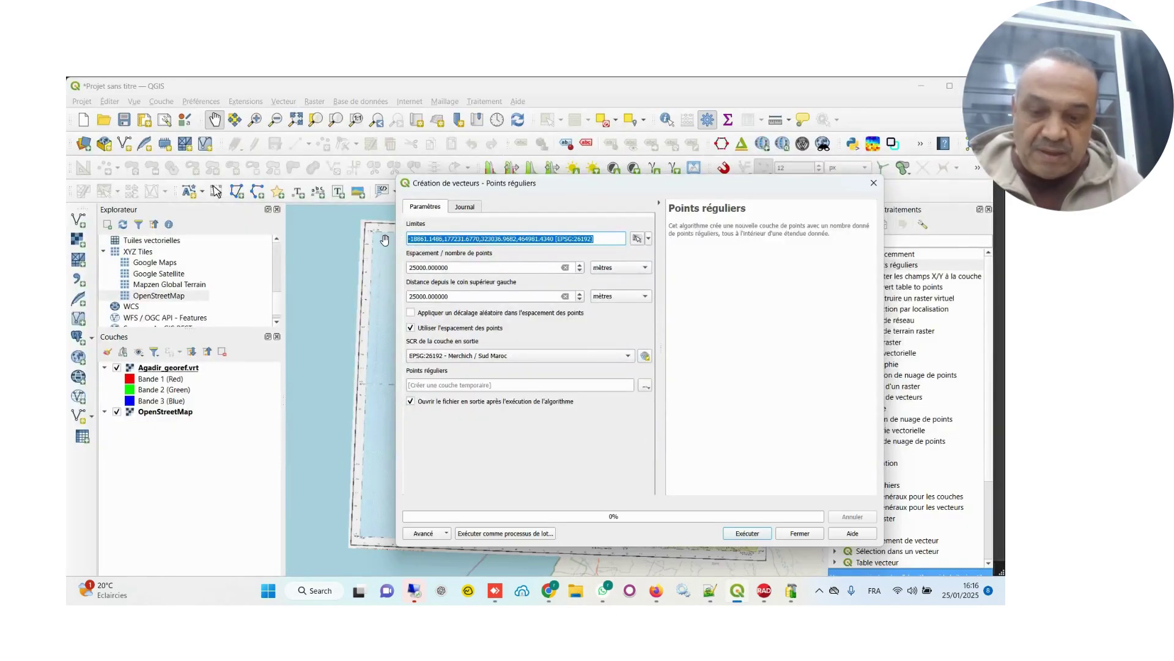
key("ctrl+v")
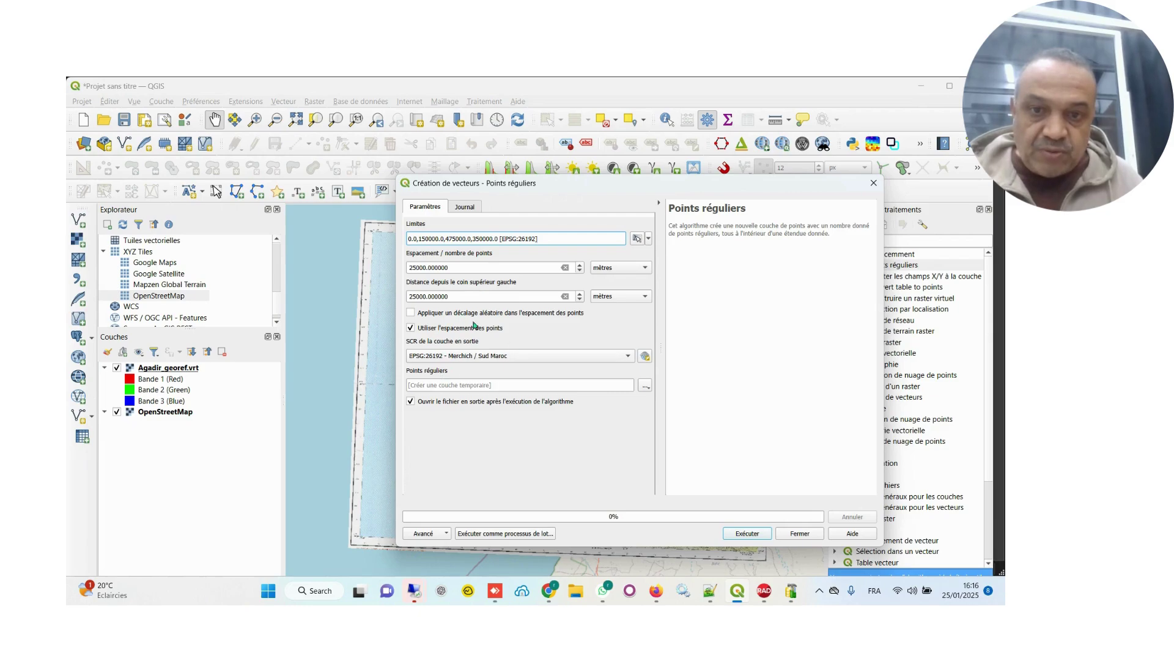
left_click(749, 534)
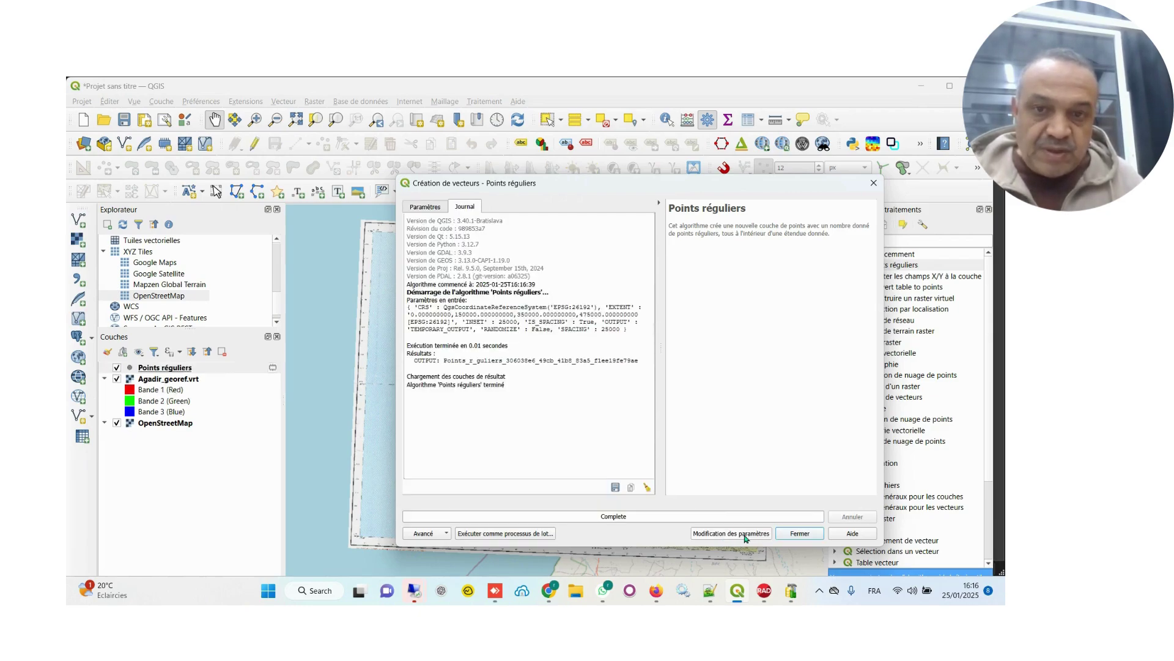
left_click(798, 534)
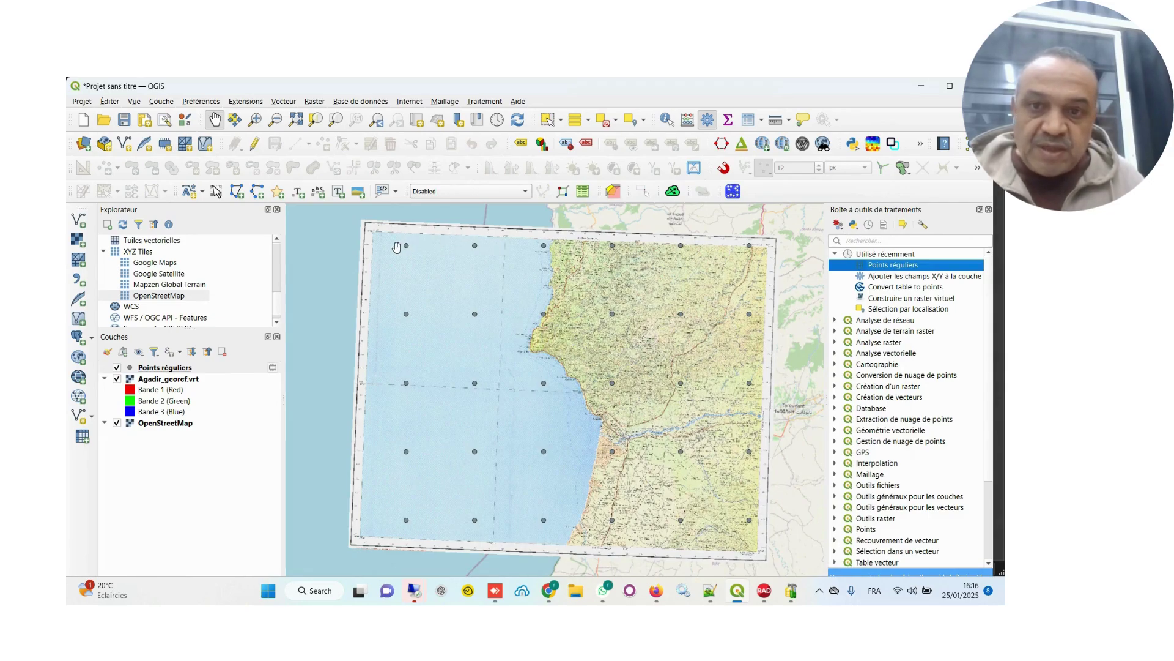
Style the Points réguliers layer with the preset "dot red" symbol.
left_click(190, 370)
double_click(214, 366)
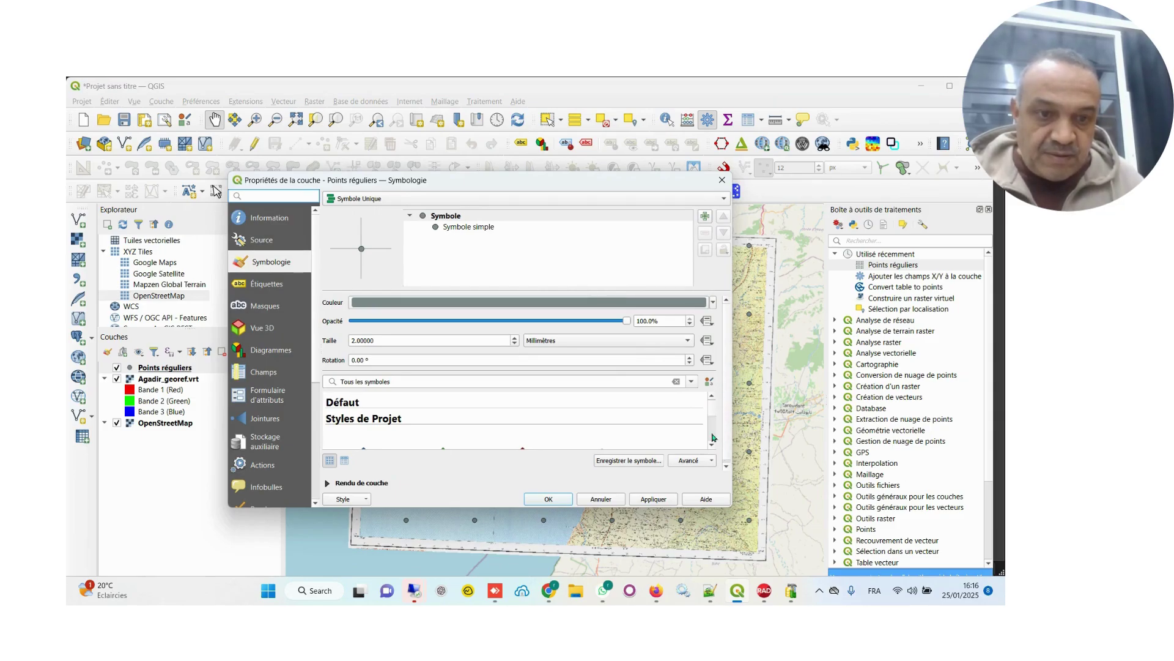
scroll(712, 447, "down", 5)
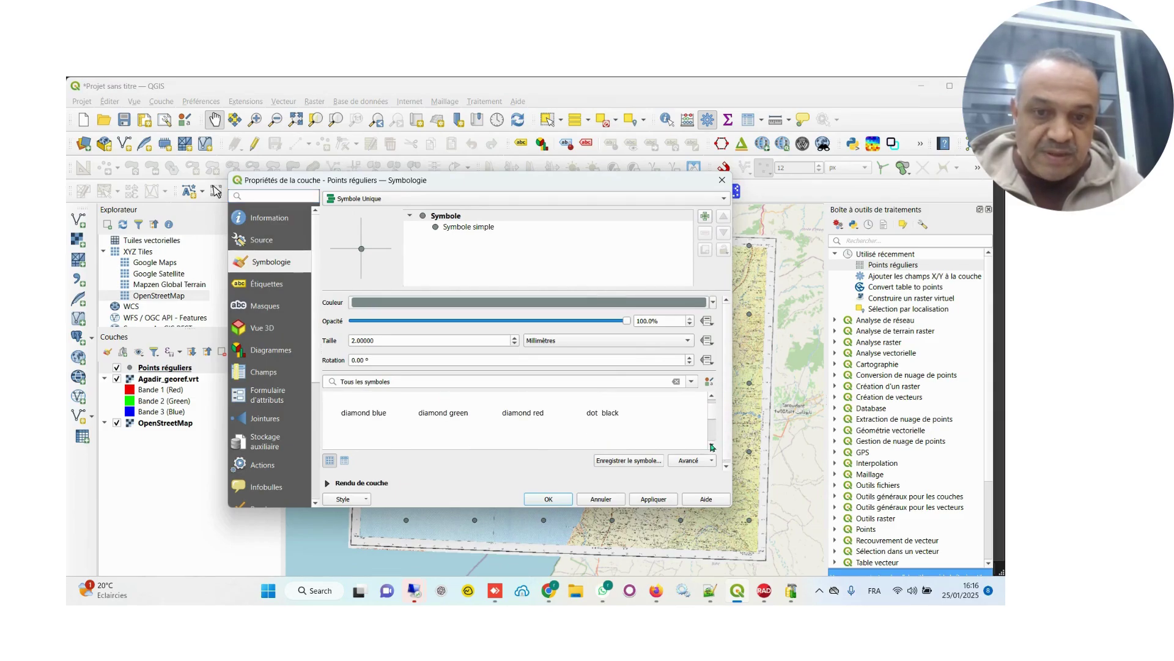
scroll(712, 447, "down", 2)
scroll(711, 447, "down", 3)
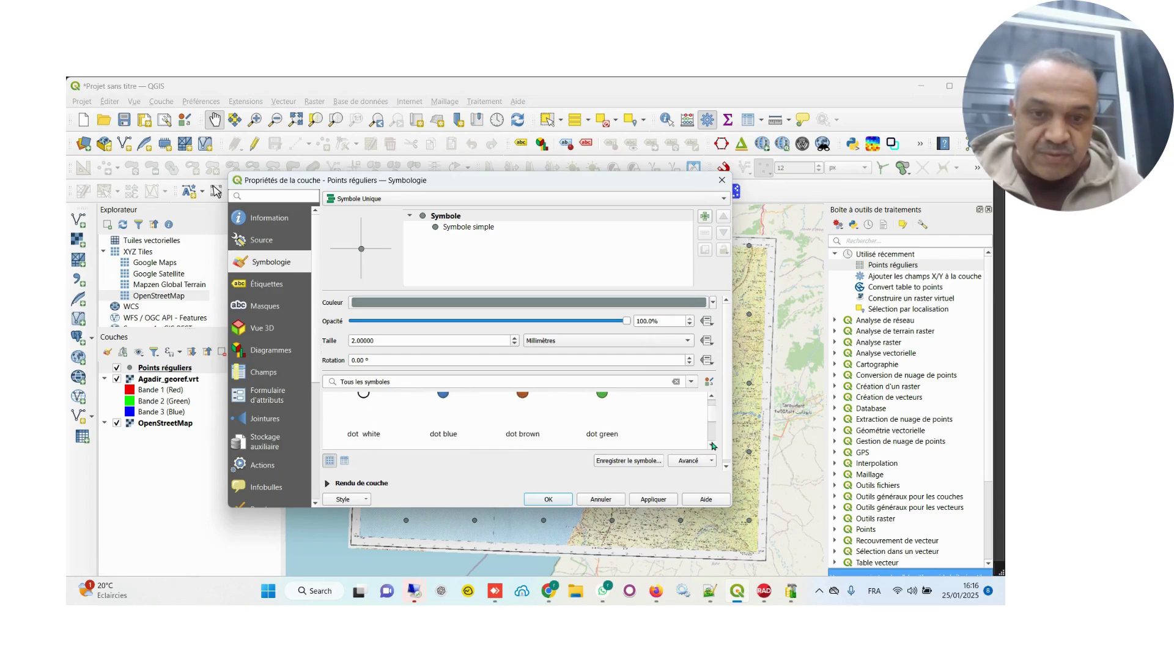
left_click(603, 414)
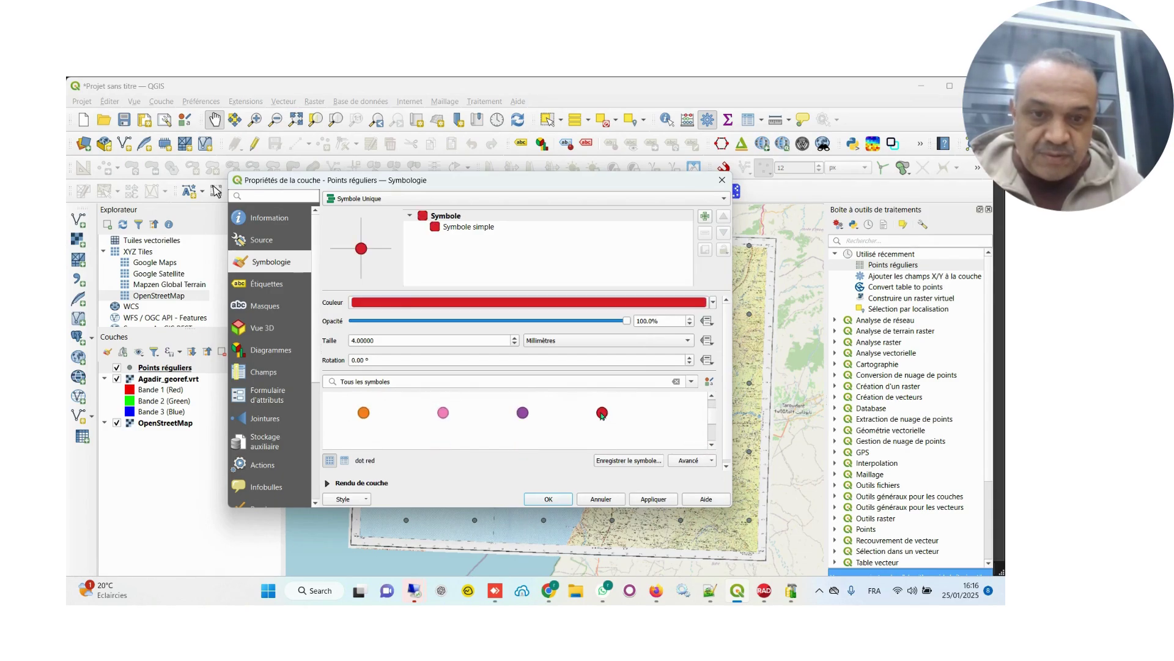
left_click(654, 499)
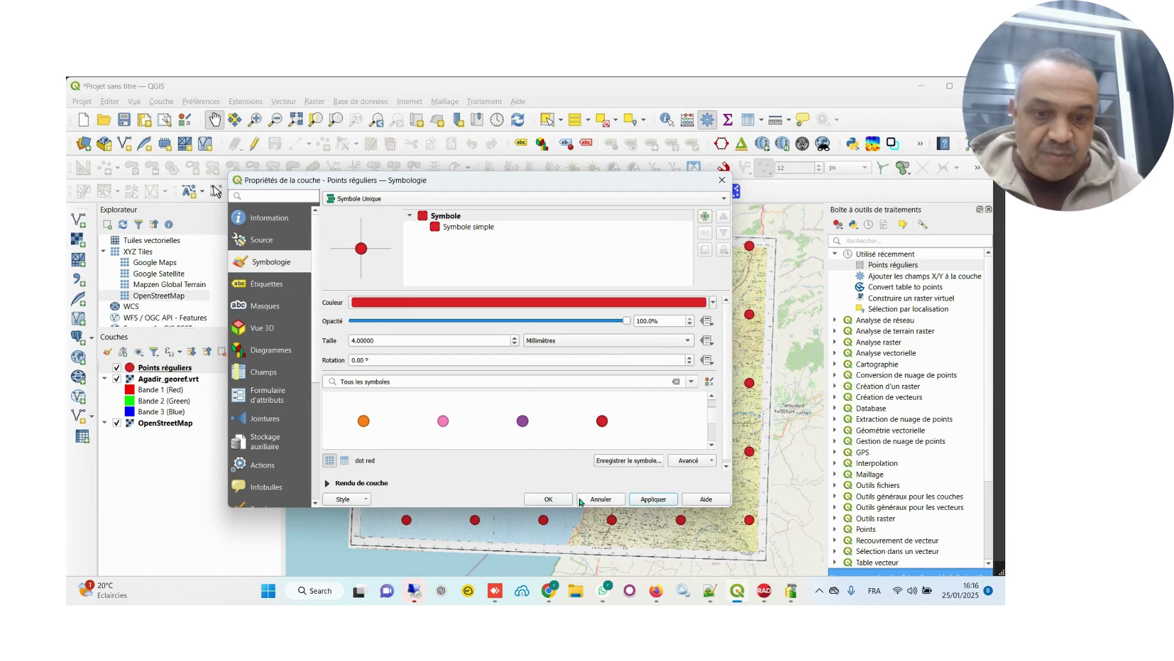
left_click(546, 500)
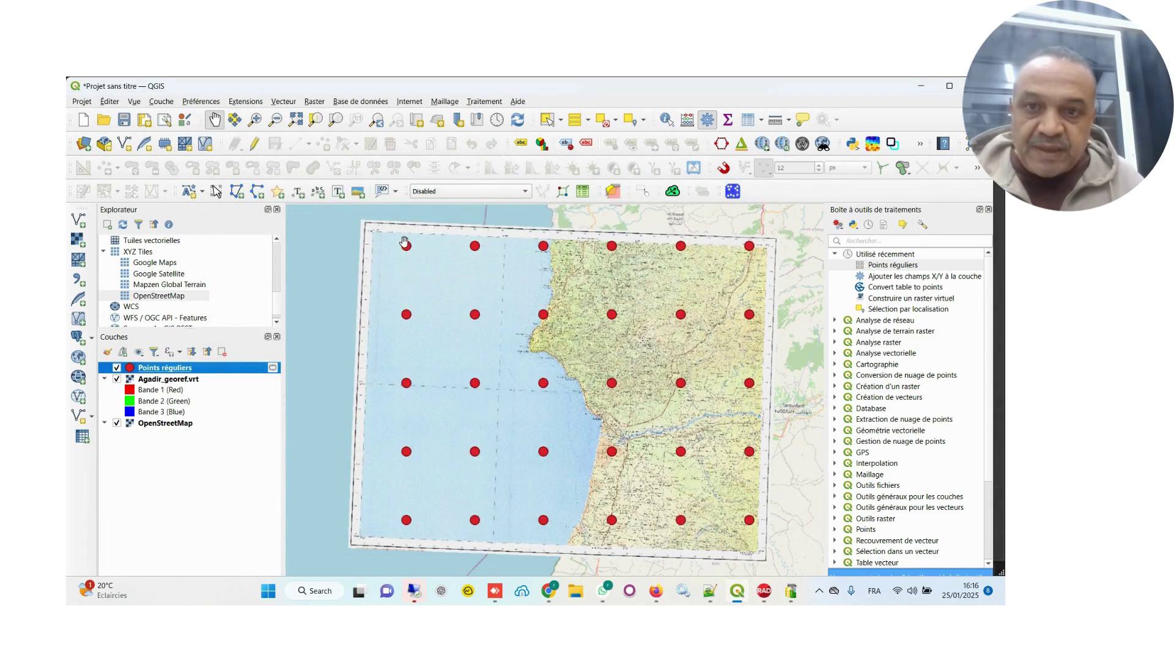
Examine how the first two points of the northern row line up with the grid crosses on the Agadir map.
scroll(405, 241, "up", 5)
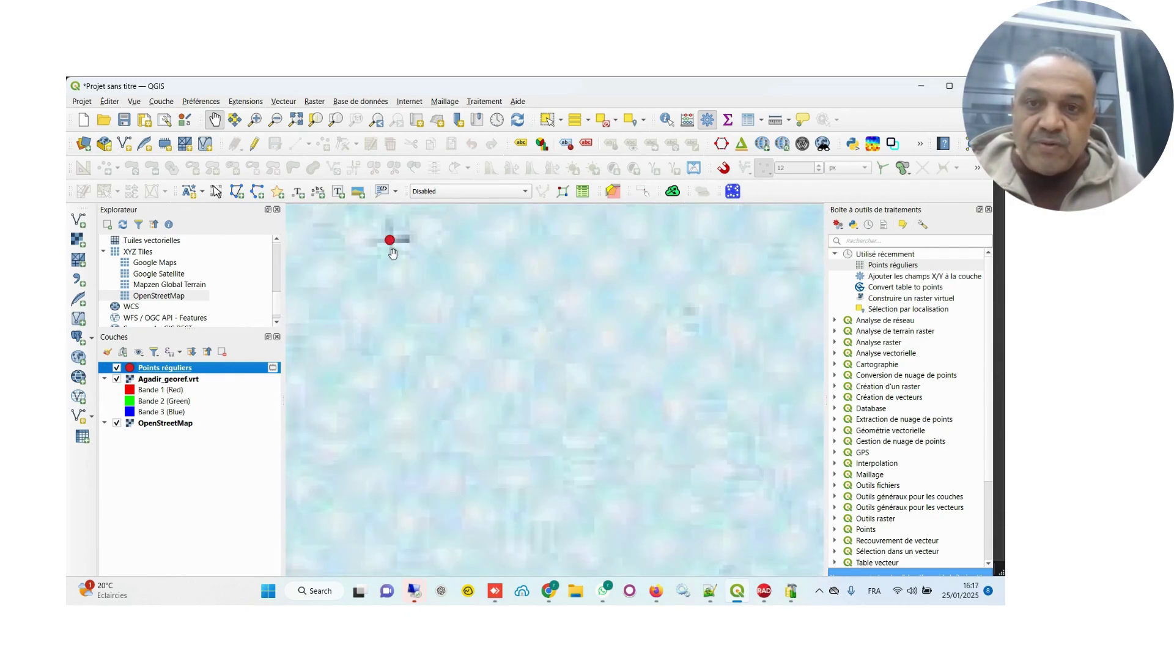
left_click_drag(393, 253, 500, 324)
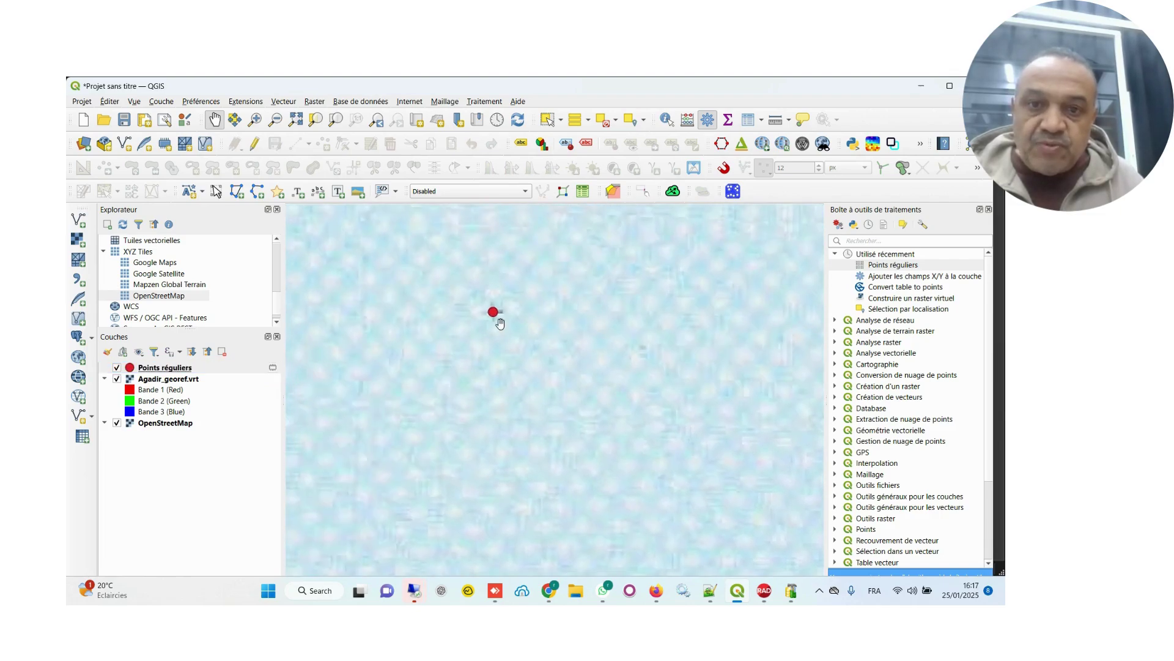
scroll(496, 317, "down", 3)
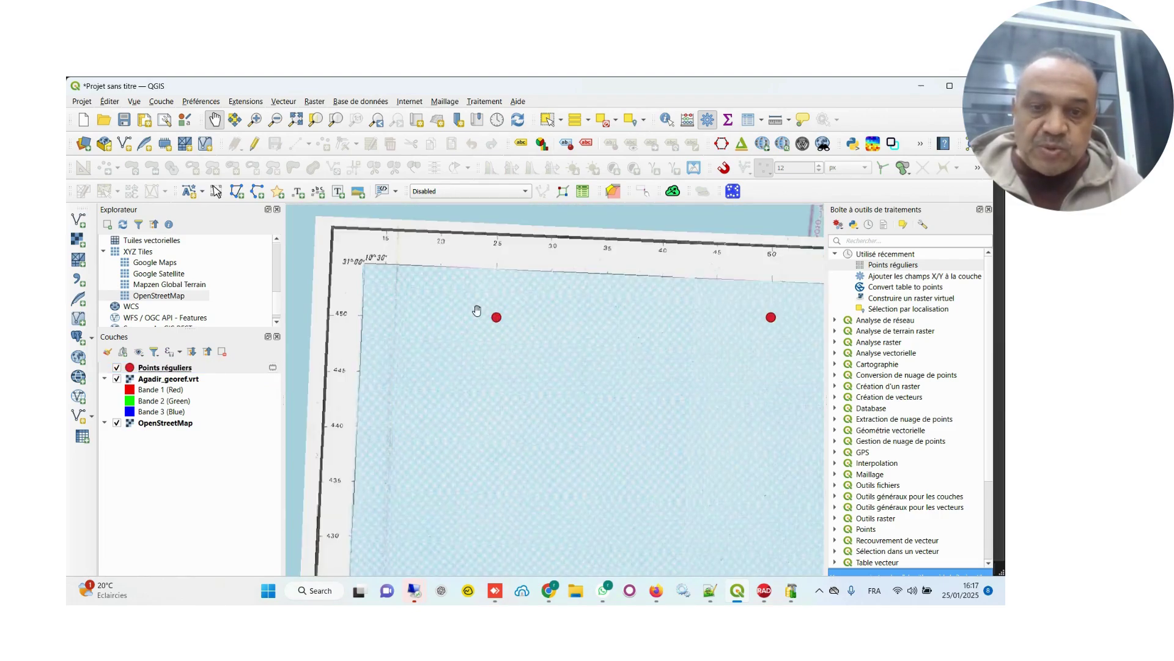
scroll(493, 322, "up", 5)
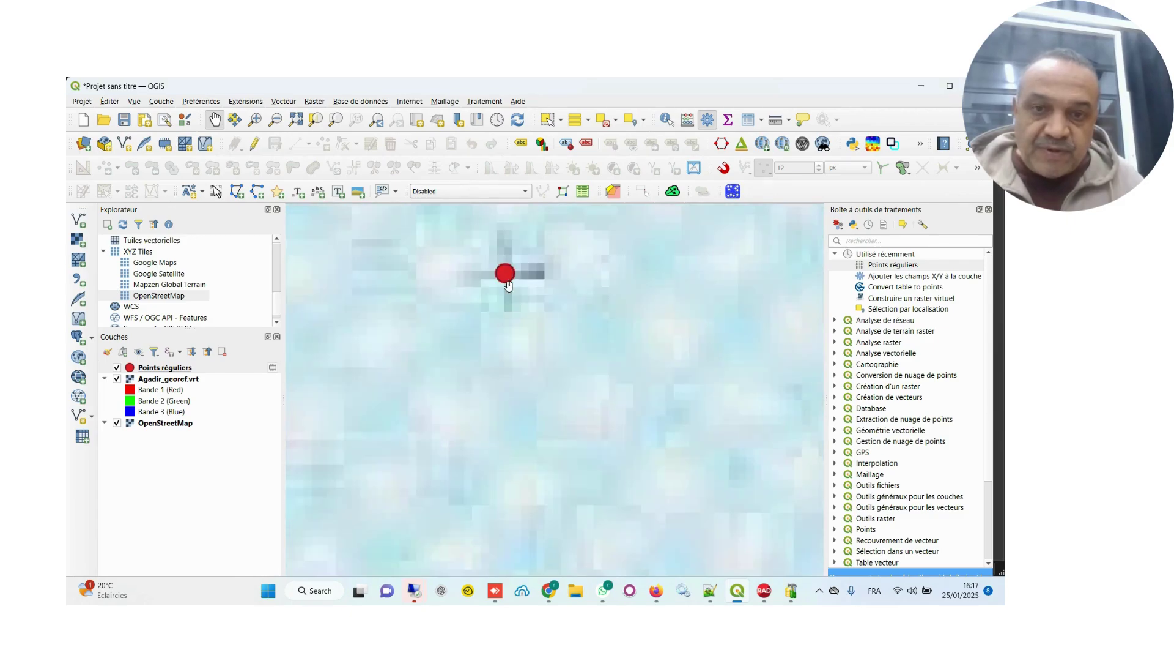
scroll(513, 290, "down", 6)
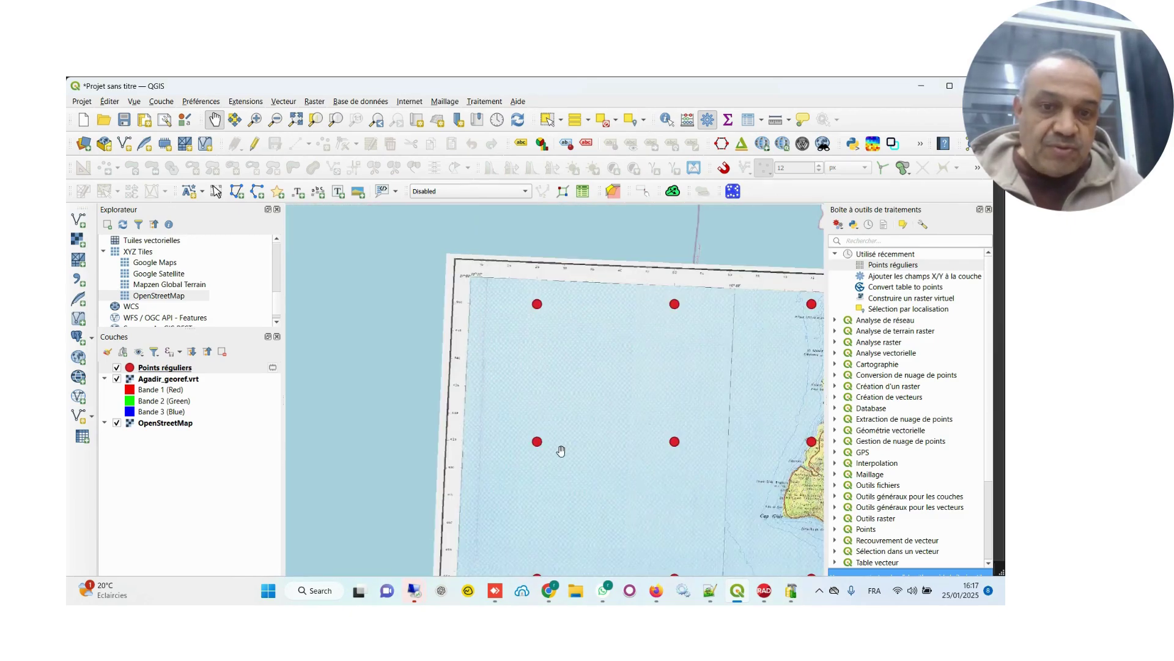
left_click_drag(570, 464, 425, 450)
scroll(534, 294, "up", 2)
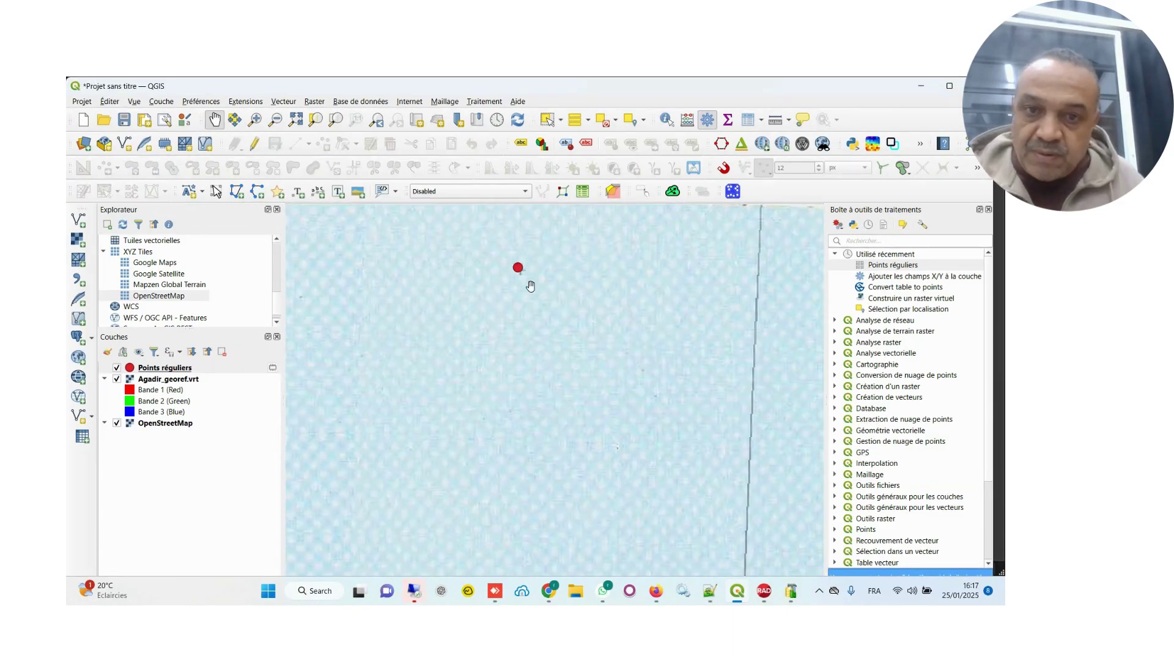
scroll(530, 286, "up", 2)
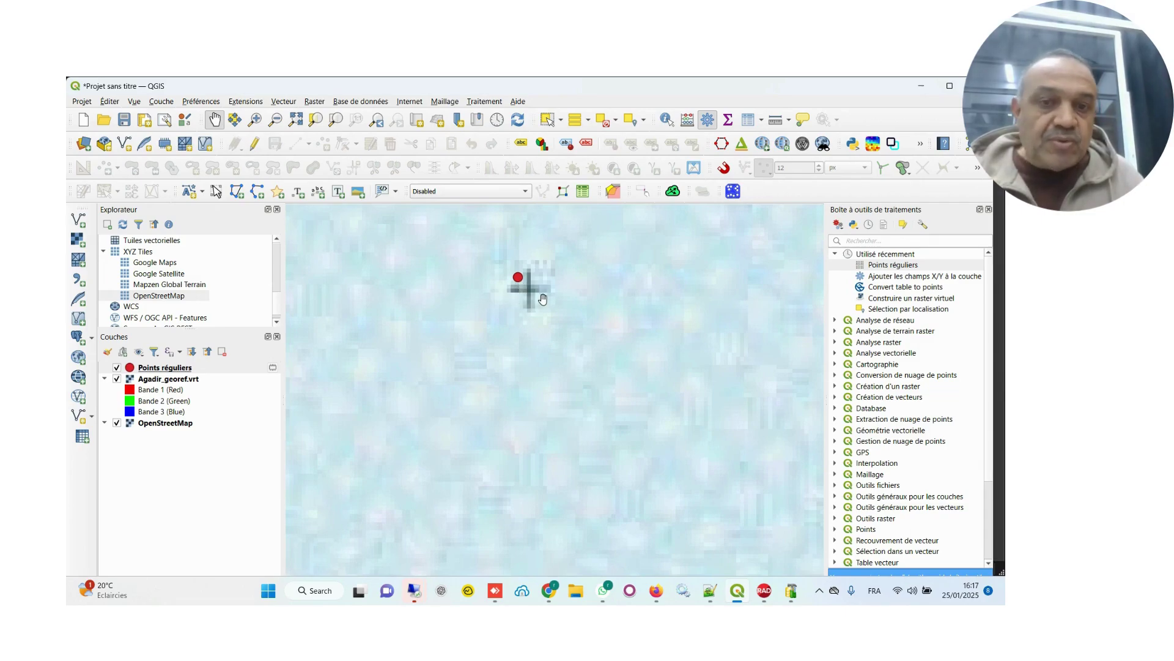
scroll(543, 301, "down", 3)
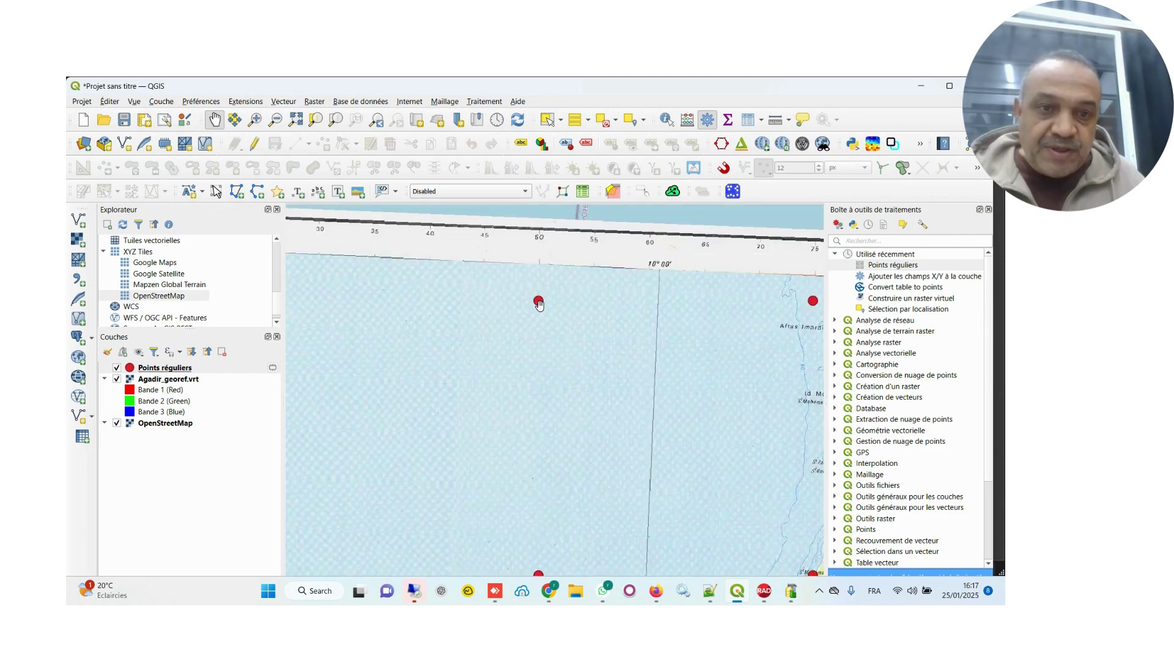
scroll(613, 368, "down", 2)
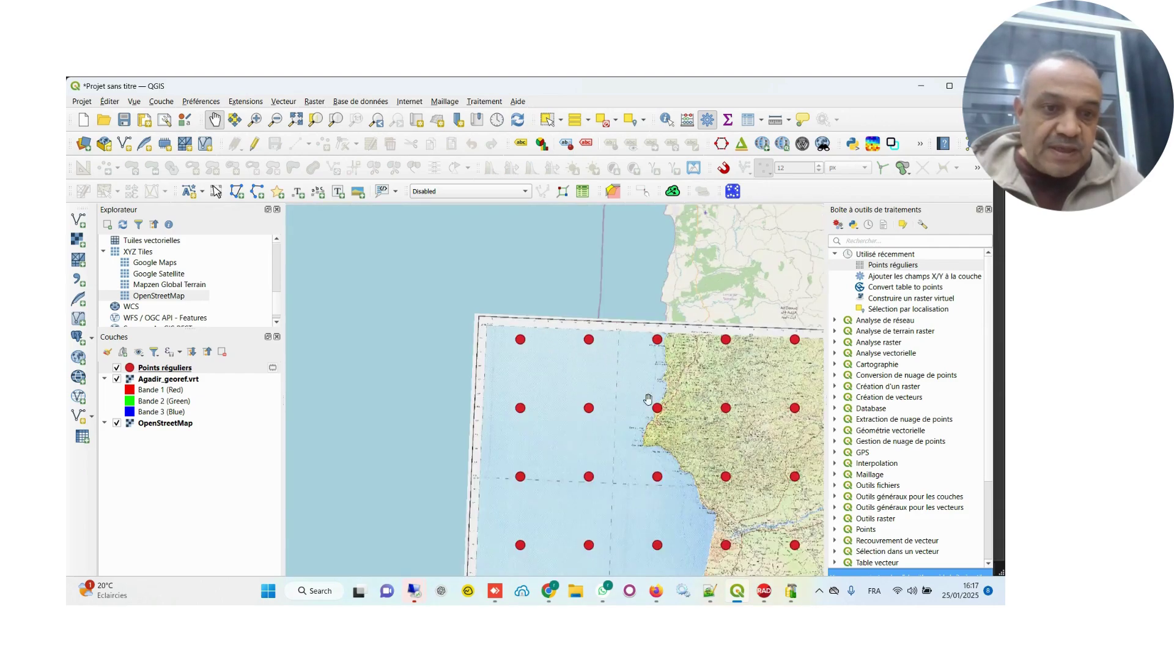
left_click_drag(648, 399, 623, 380)
left_click_drag(690, 447, 568, 361)
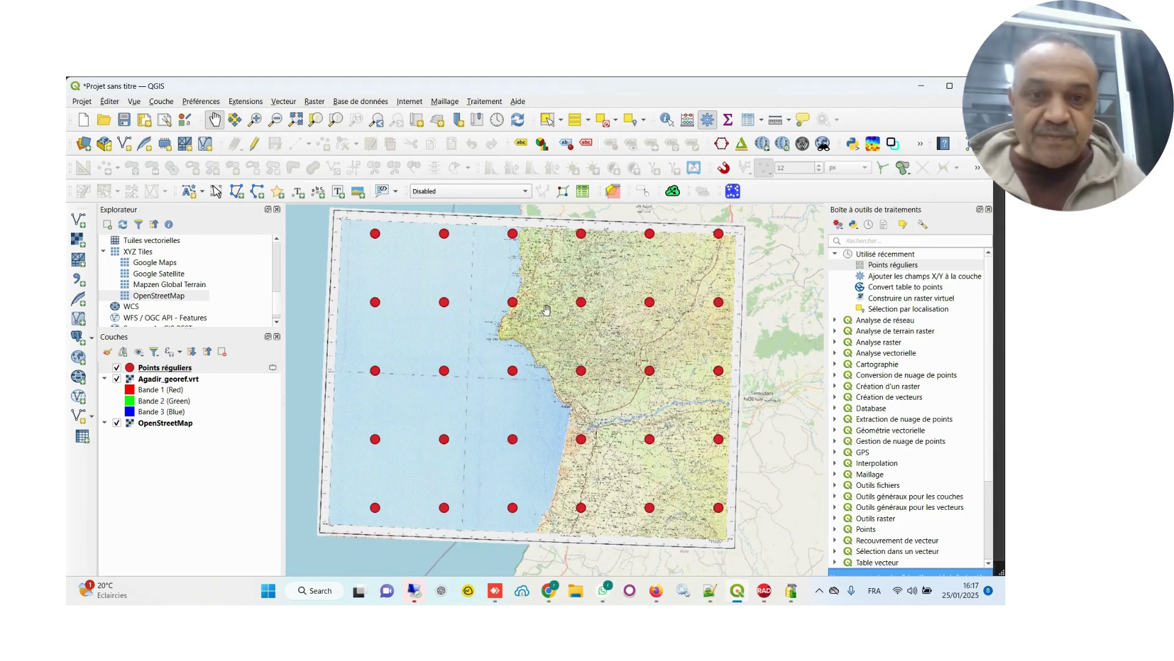
left_click_drag(541, 307, 574, 325)
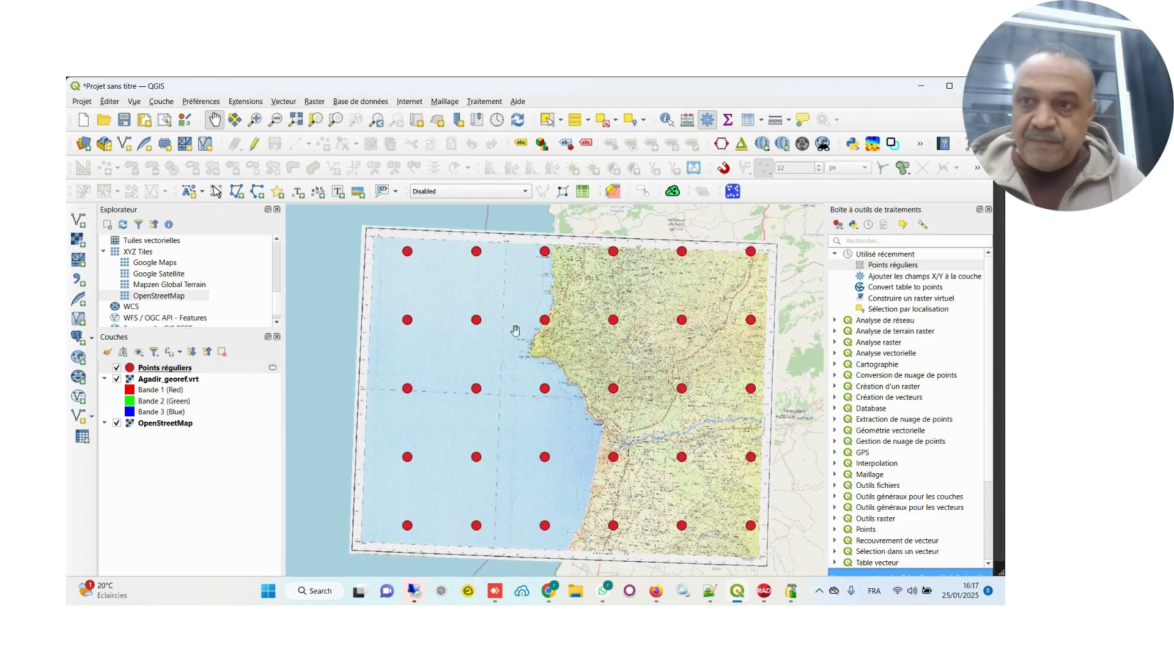
Open the Georeferencer and load the Agadir_georef raster from the georef folder.
left_click(161, 101)
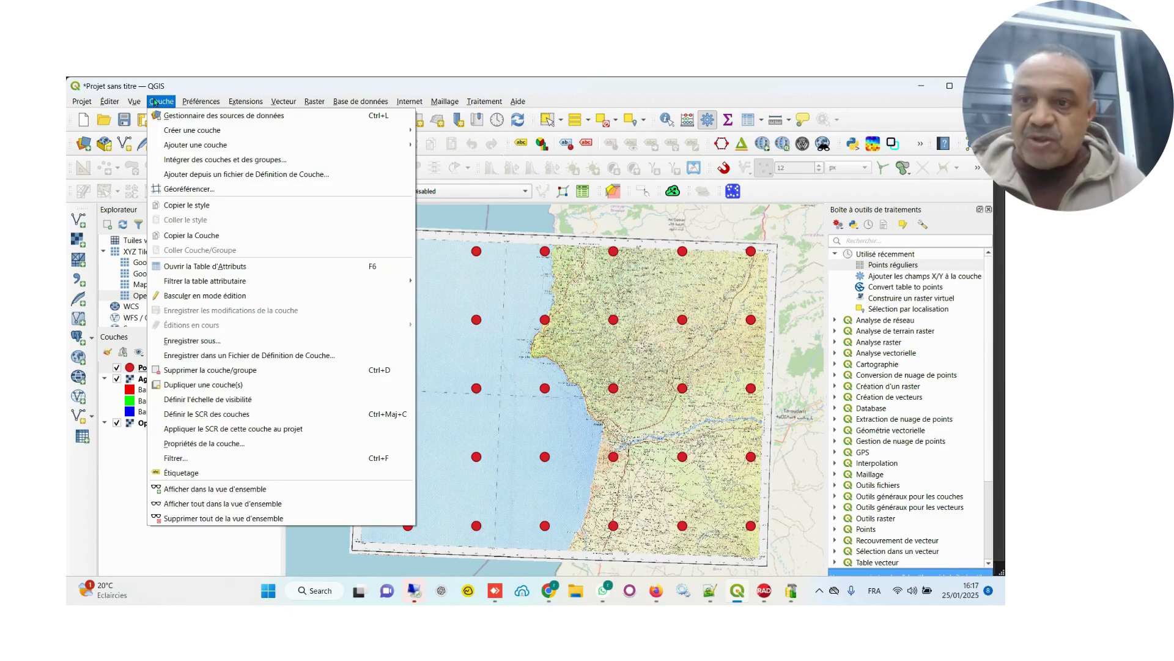
left_click(173, 190)
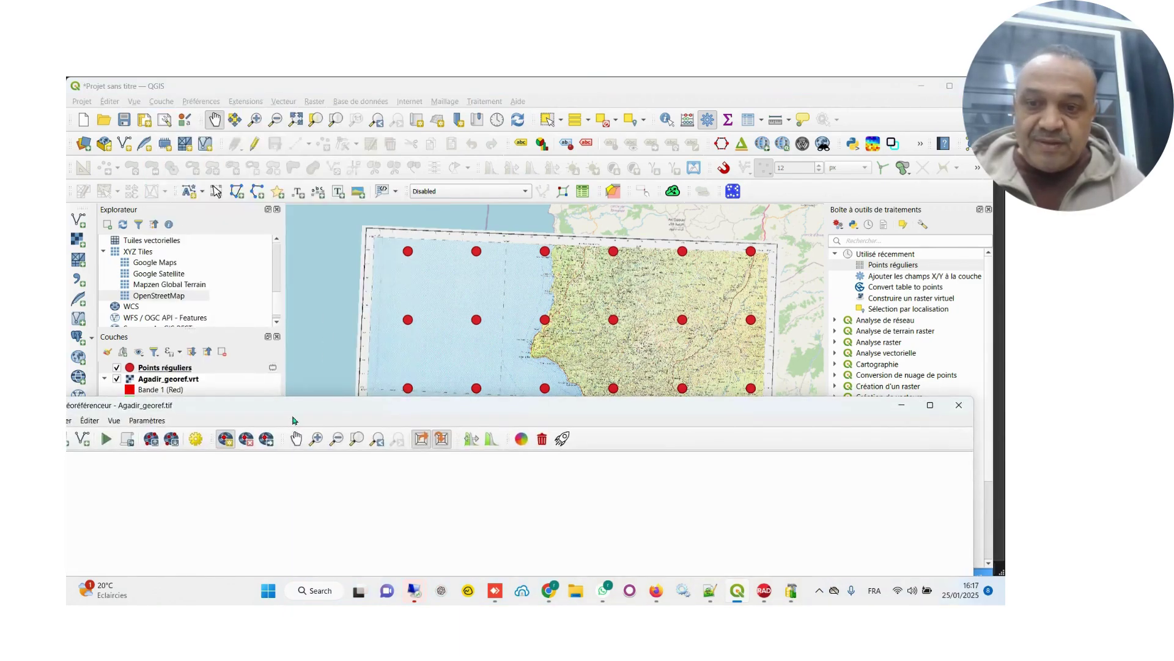
left_click_drag(288, 410, 514, 267)
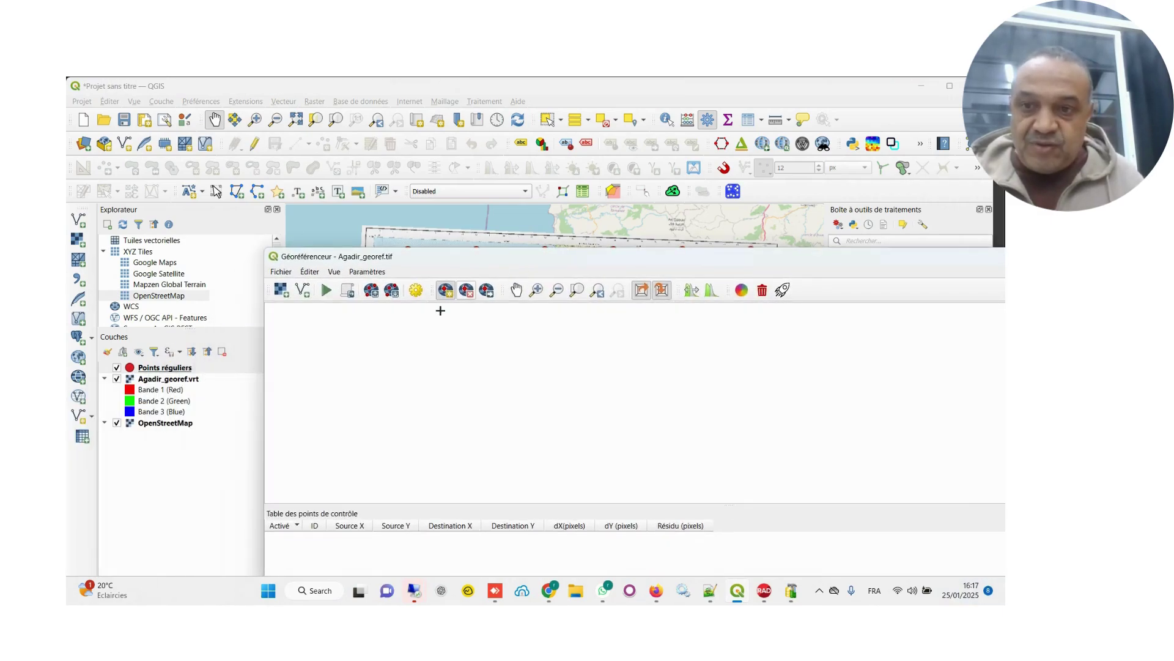
left_click(281, 291)
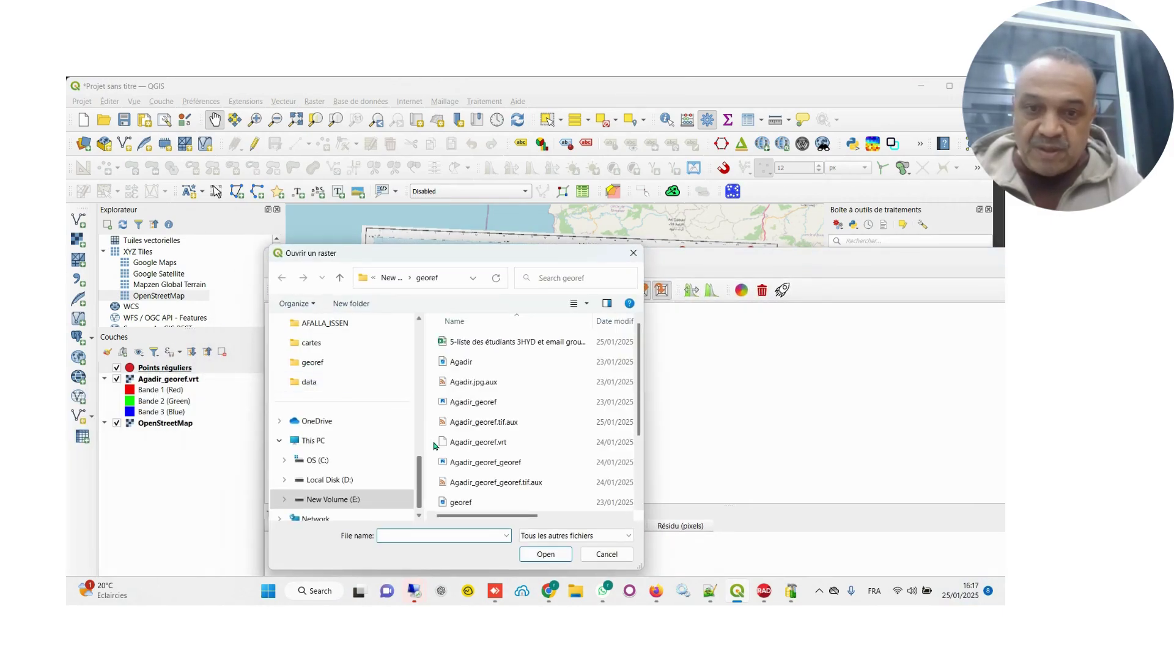
left_click(520, 402)
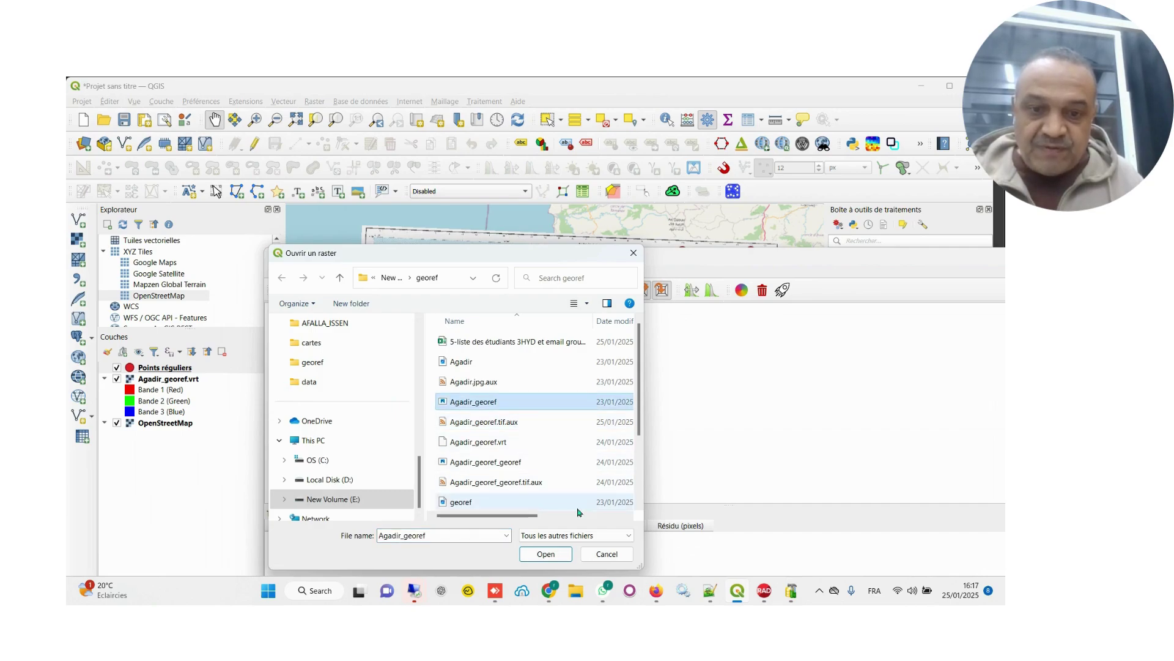
left_click(545, 553)
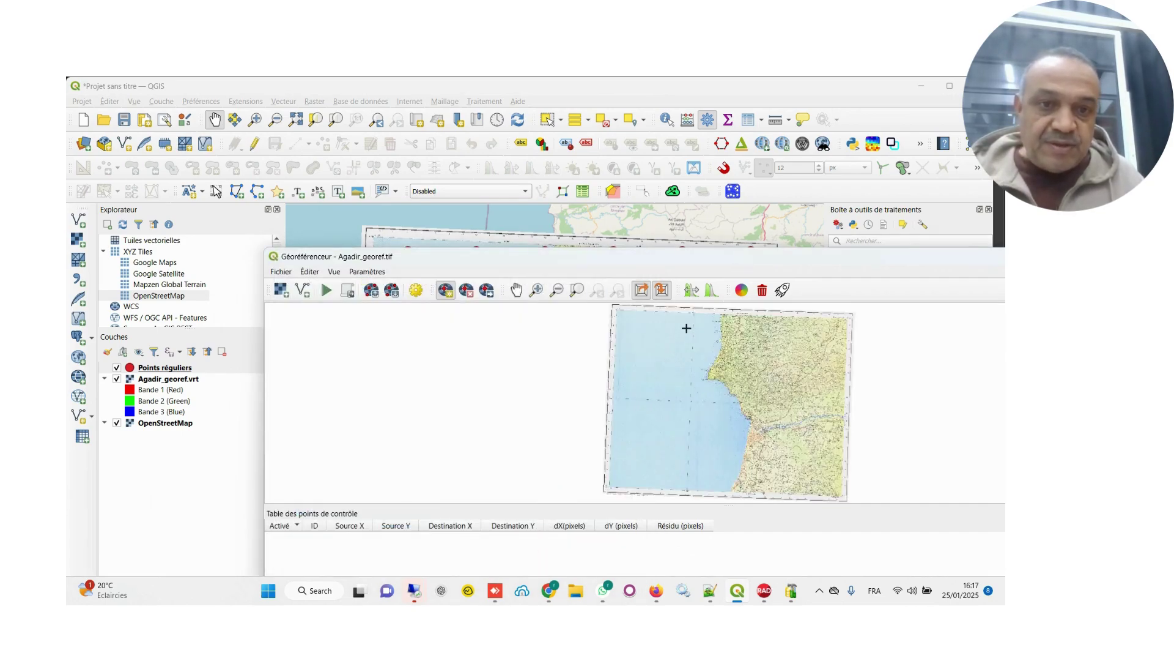
Place the first control point on the centre of the northwesternmost grid cross of the Agadir map in the Georeferencer.
scroll(686, 328, "up", 1)
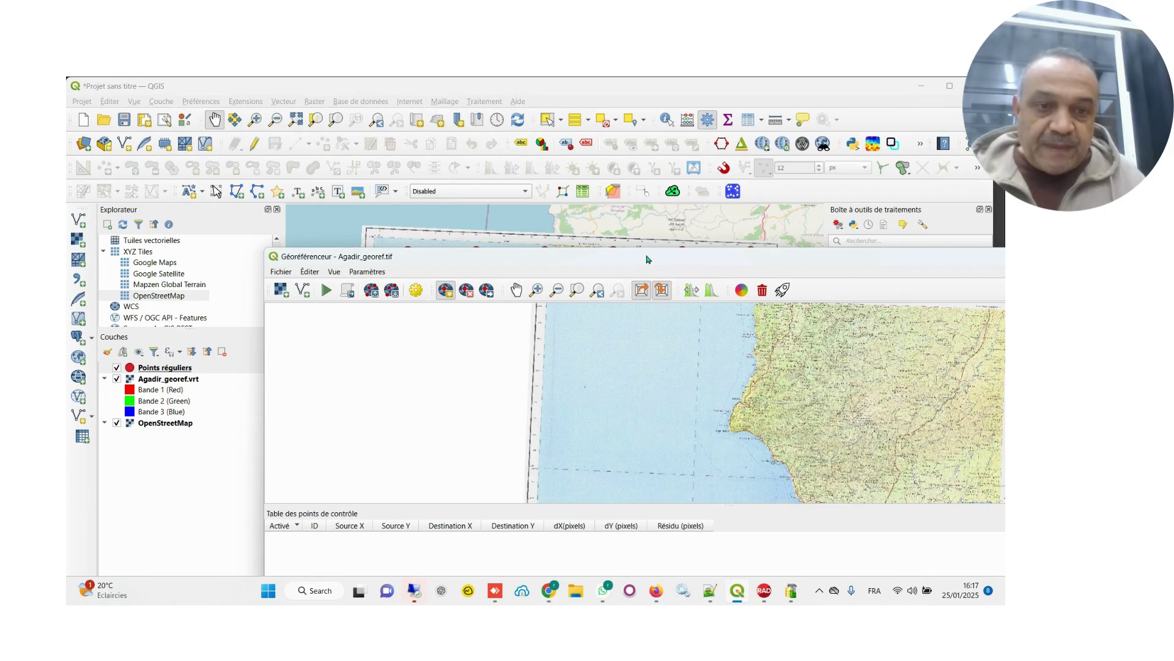
left_click_drag(647, 259, 553, 282)
scroll(571, 381, "down", 1)
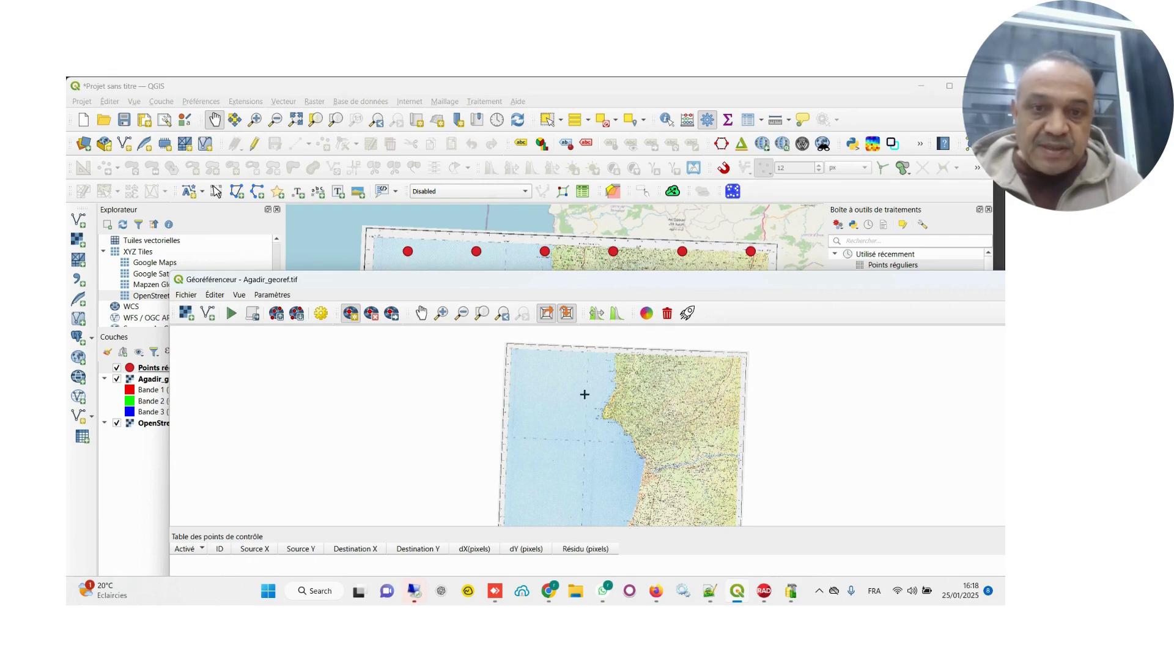
scroll(562, 385, "up", 2)
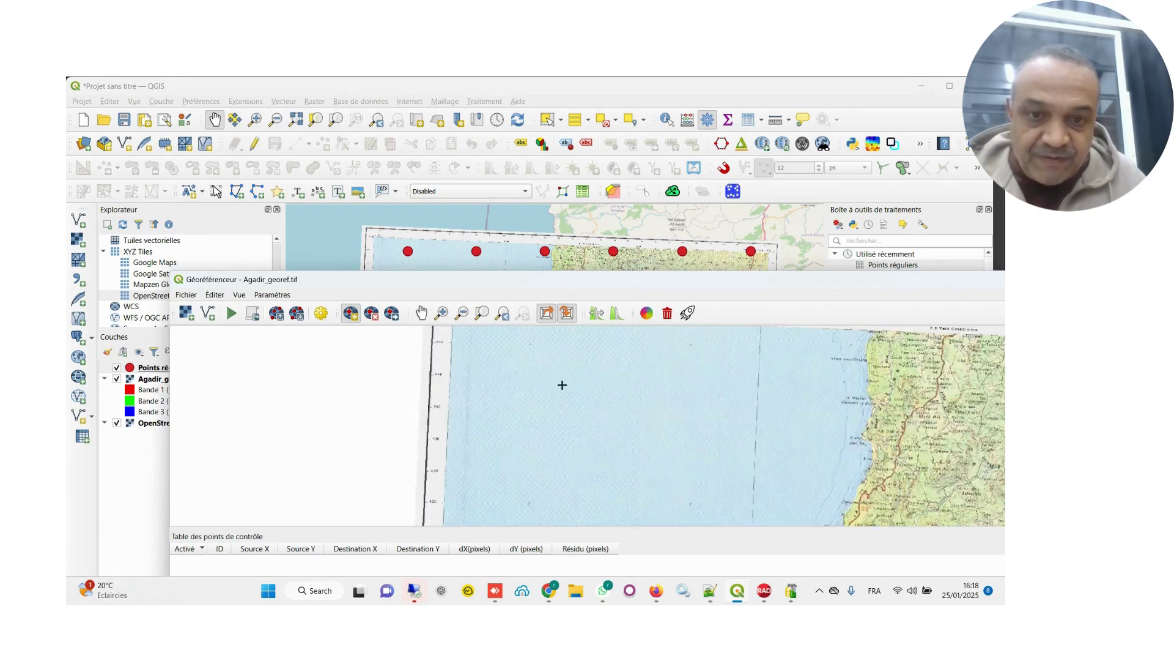
scroll(534, 366, "up", 2)
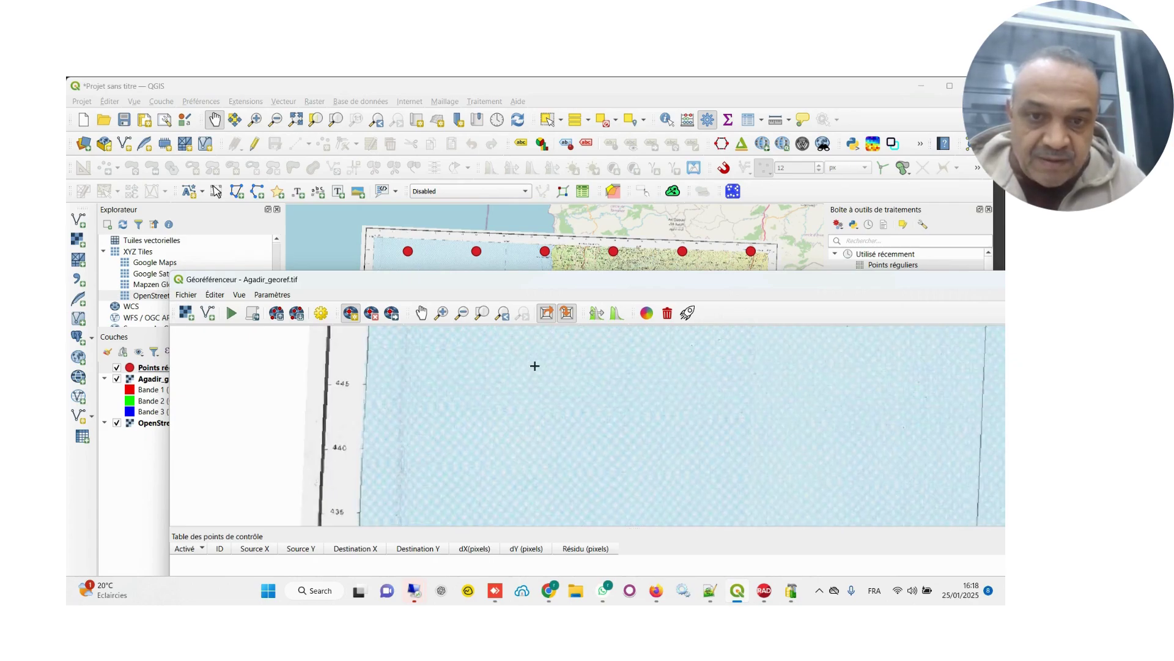
scroll(523, 373, "down", 2)
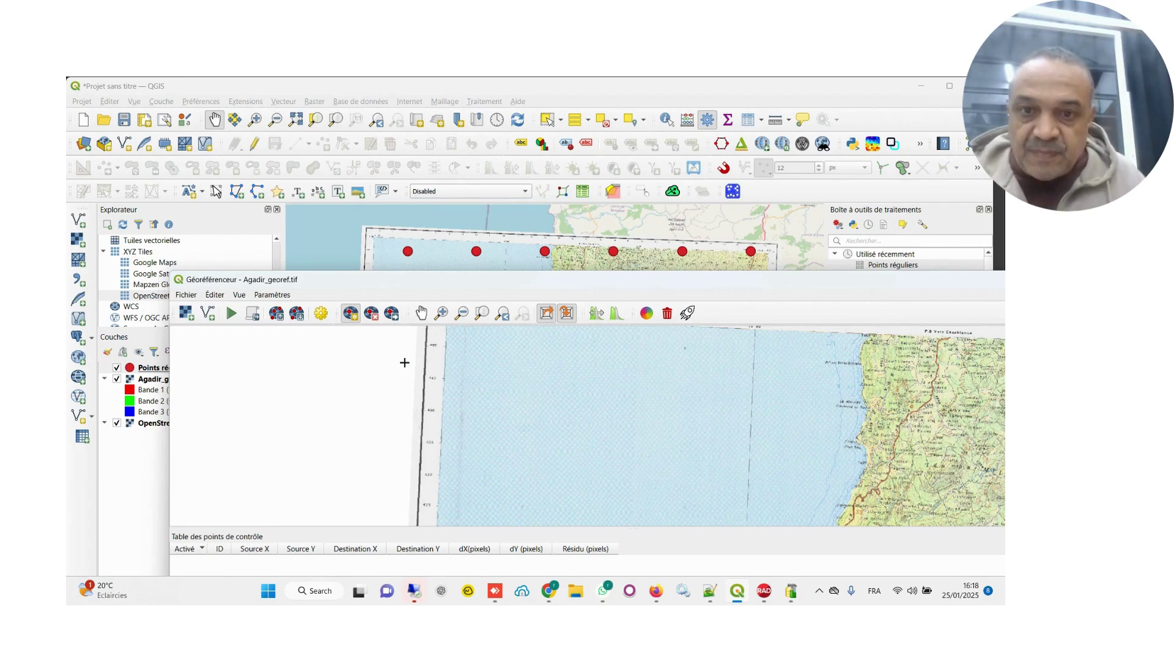
left_click(422, 312)
left_click_drag(506, 373, 511, 453)
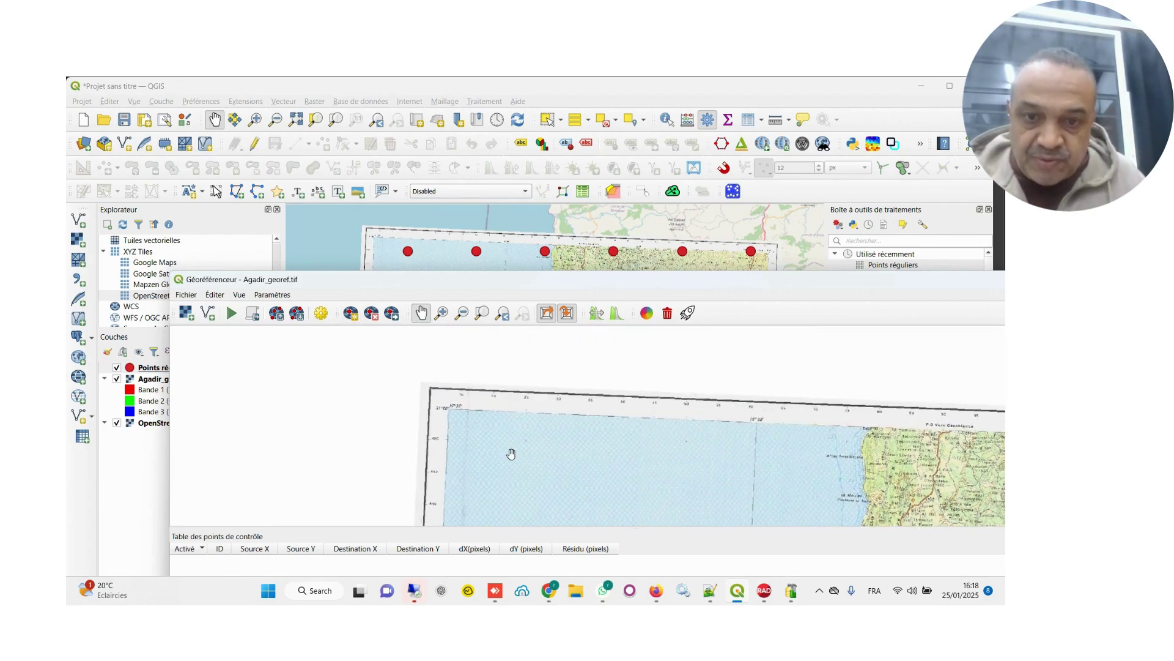
scroll(536, 441, "up", 1)
scroll(521, 440, "up", 2)
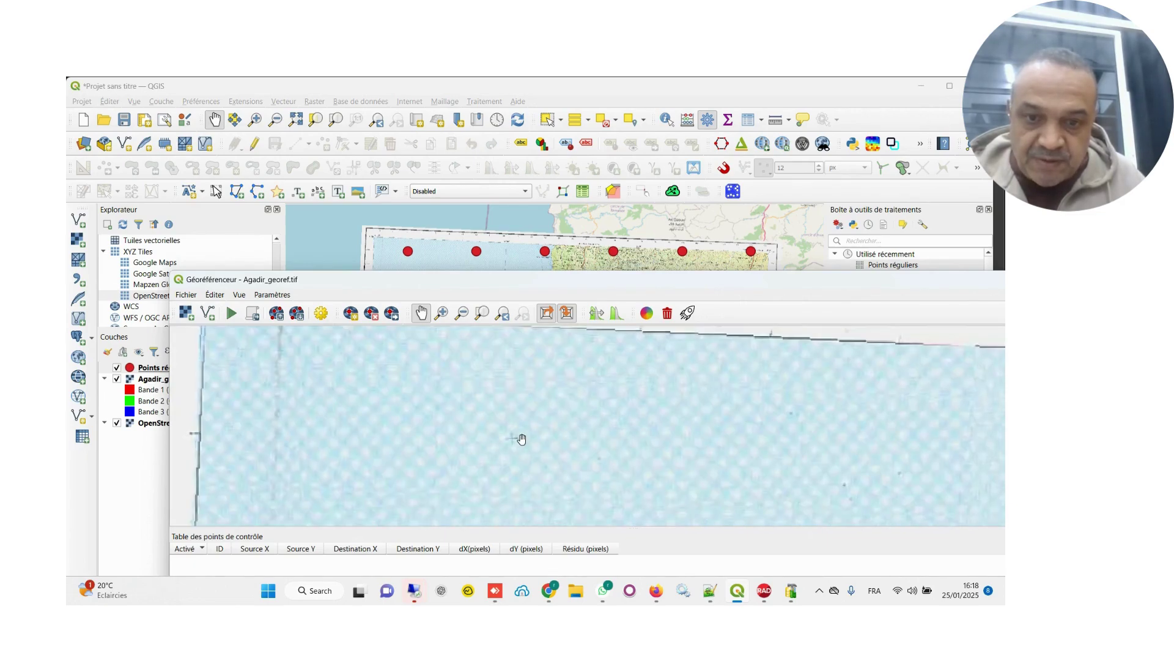
scroll(499, 442, "up", 1)
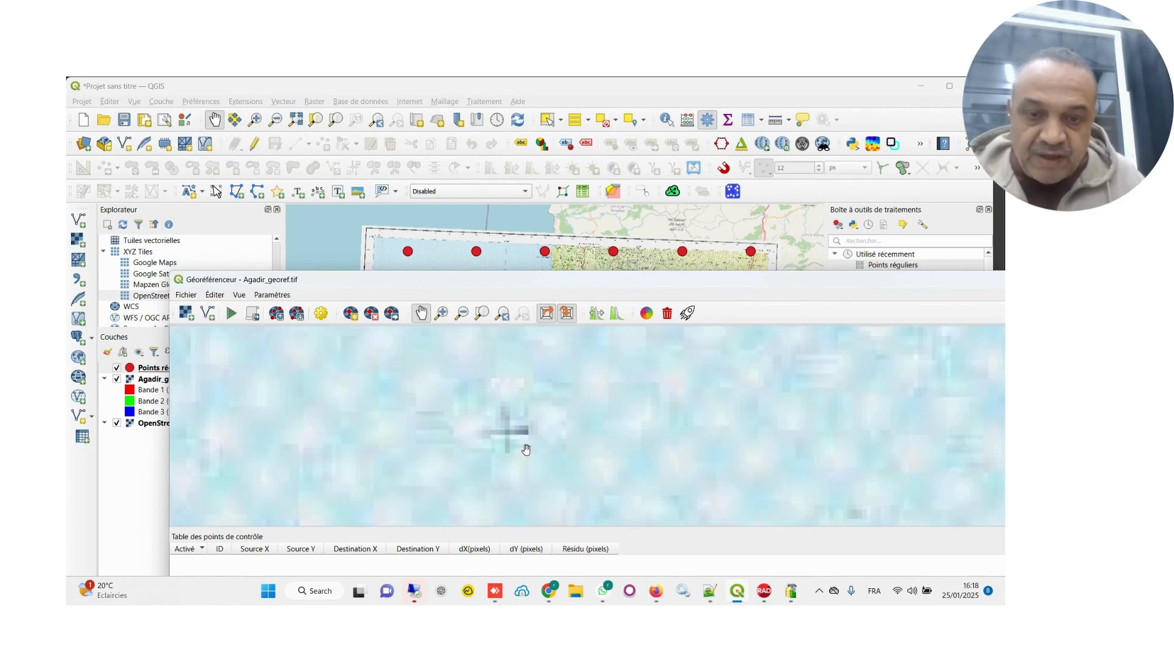
left_click(350, 313)
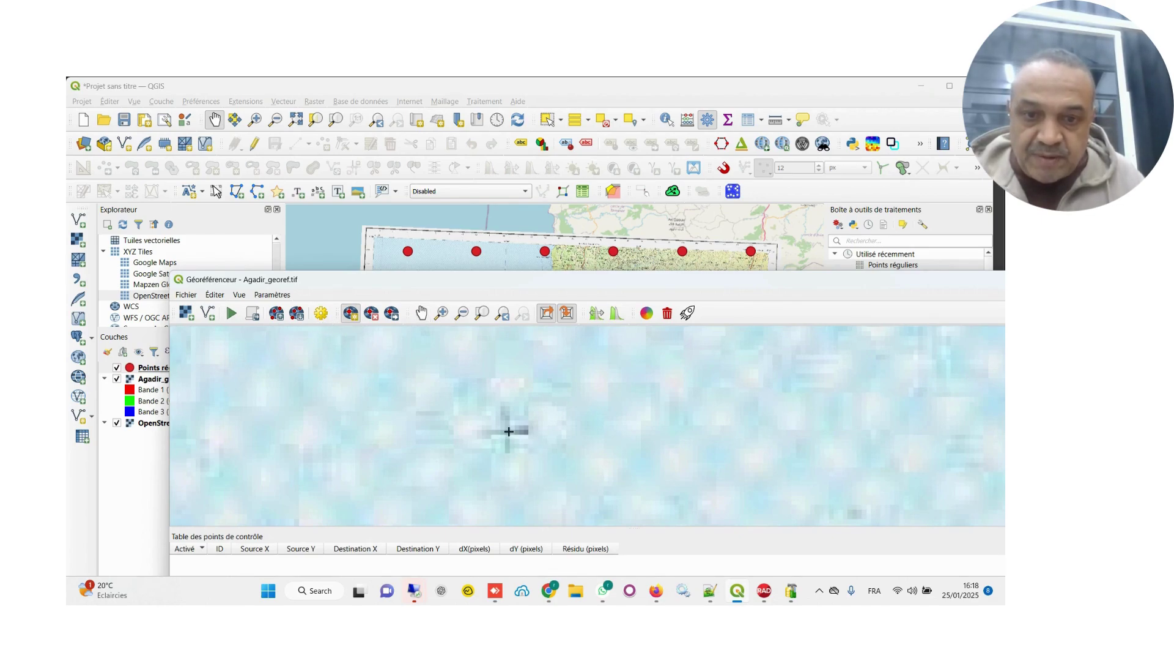
left_click(509, 431)
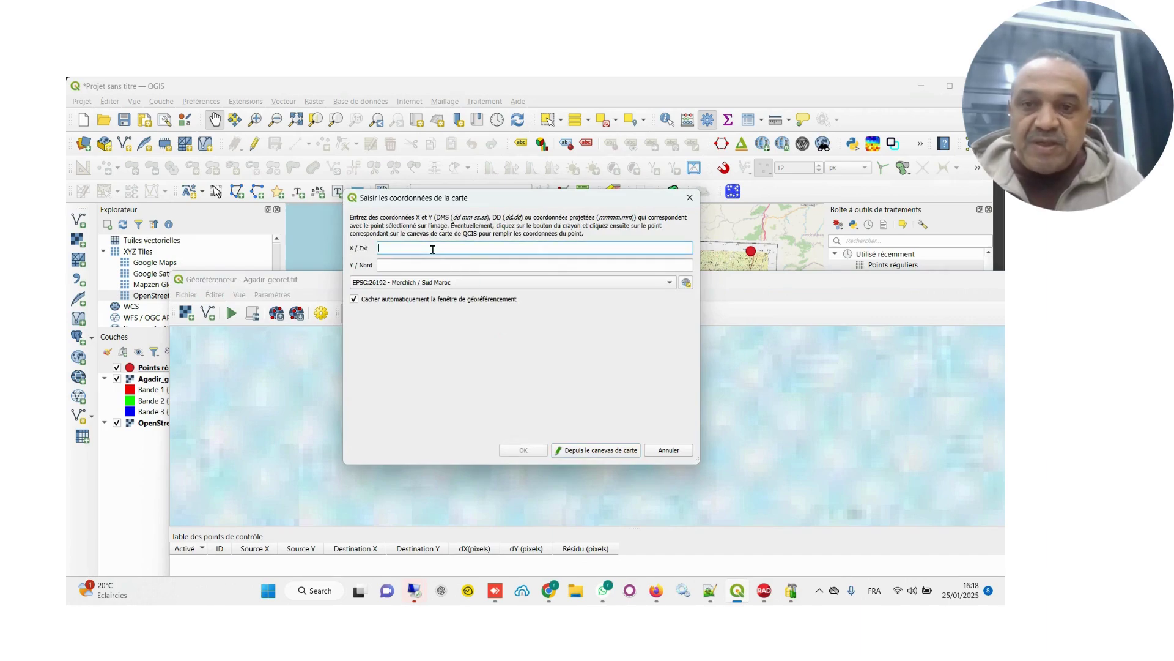
Take the control point's coordinates from the map canvas at the northwesternmost regular point, about X 25000, Y 450000, and accept them.
left_click(413, 265)
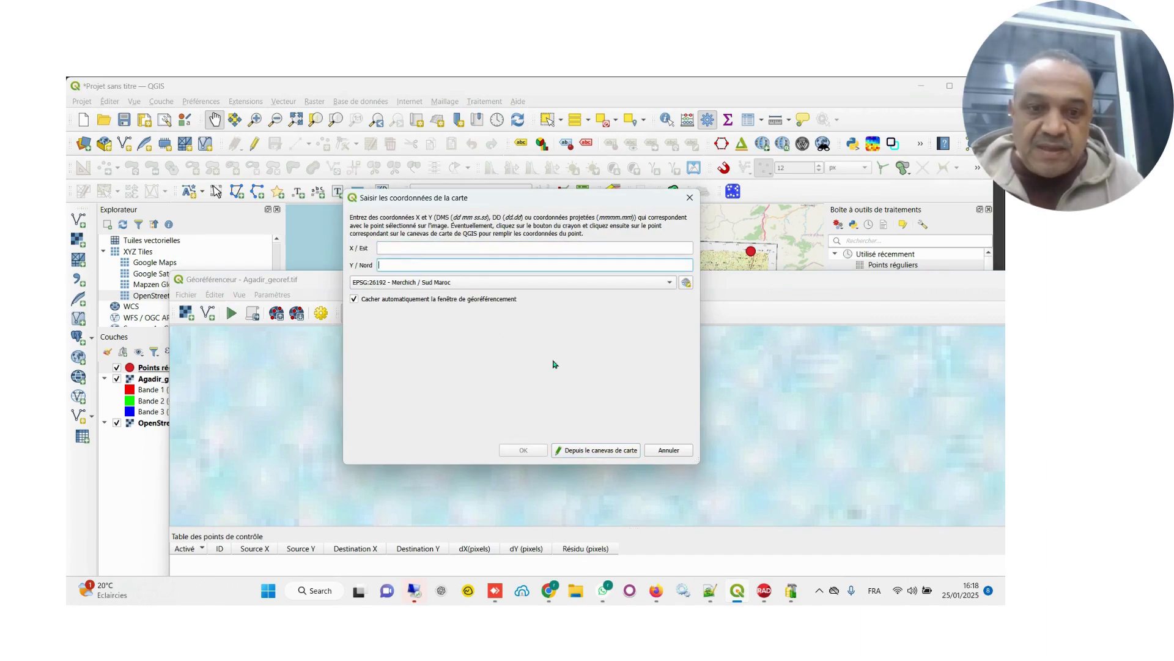
left_click(600, 453)
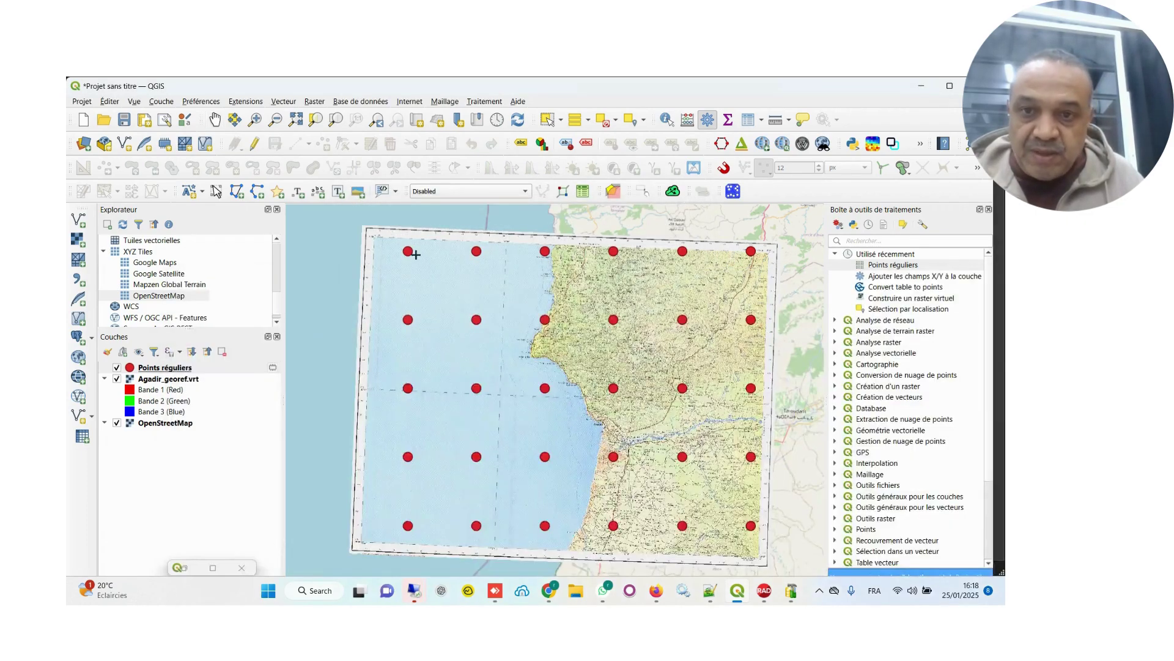
scroll(407, 247, "up", 10)
scroll(407, 250, "down", 5)
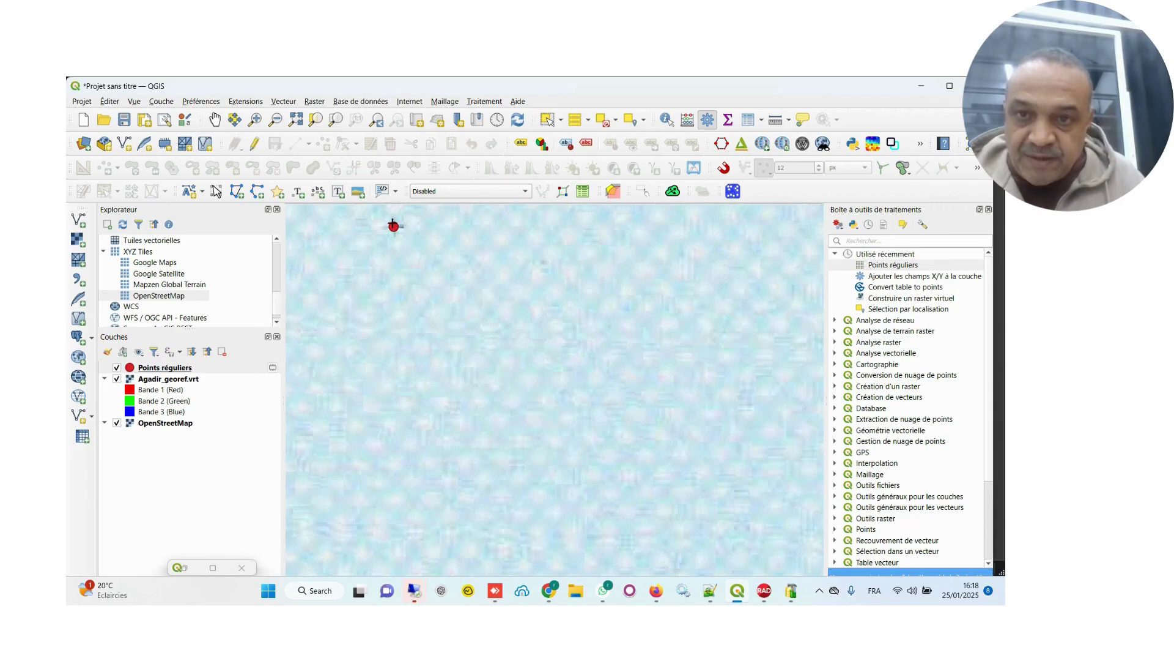
scroll(392, 223, "up", 4)
scroll(419, 277, "up", 3)
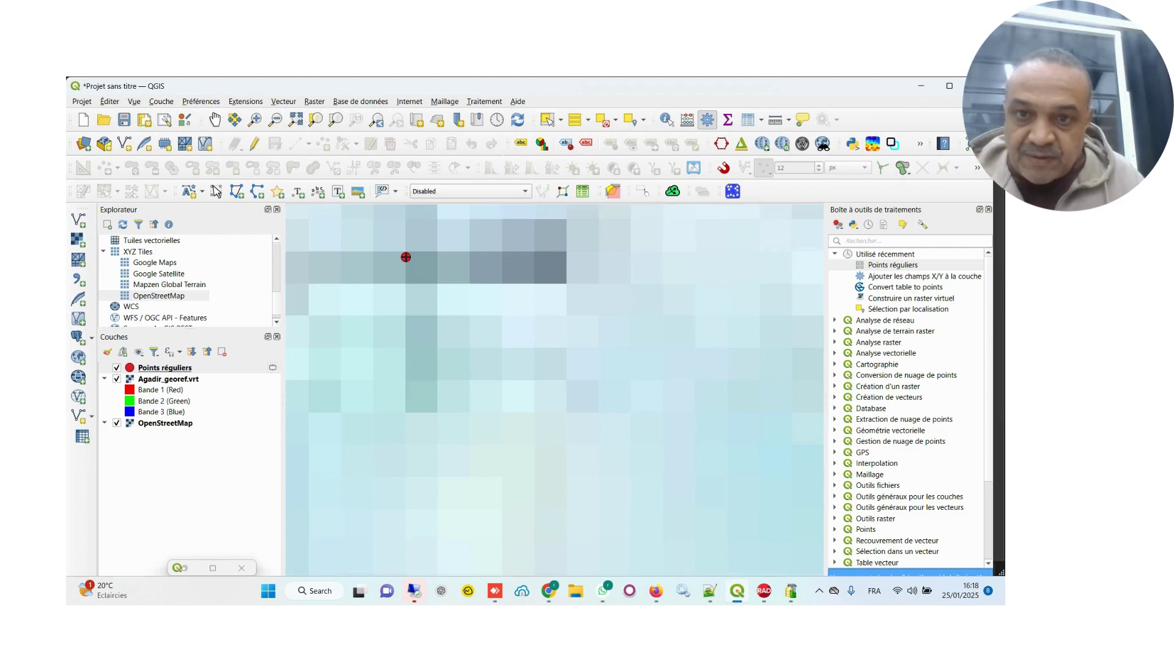
left_click(405, 257)
left_click(524, 450)
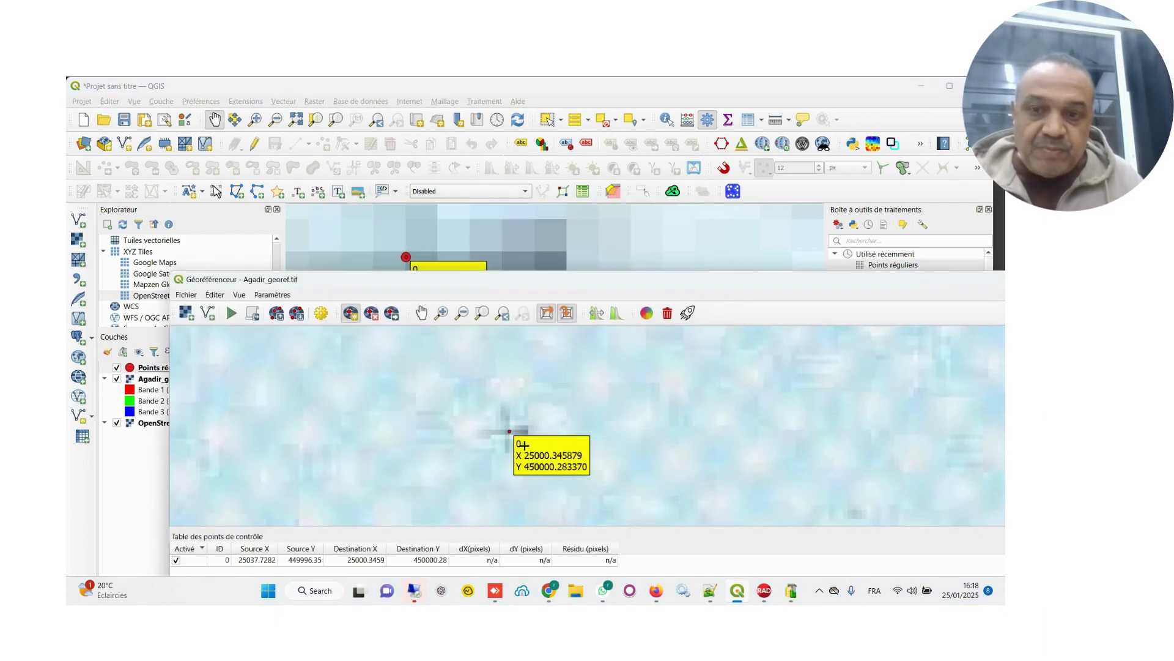
Place the second control point on the grid cross east of Argana, level with the 425 label on the map's eastern margin.
scroll(600, 453, "down", 3)
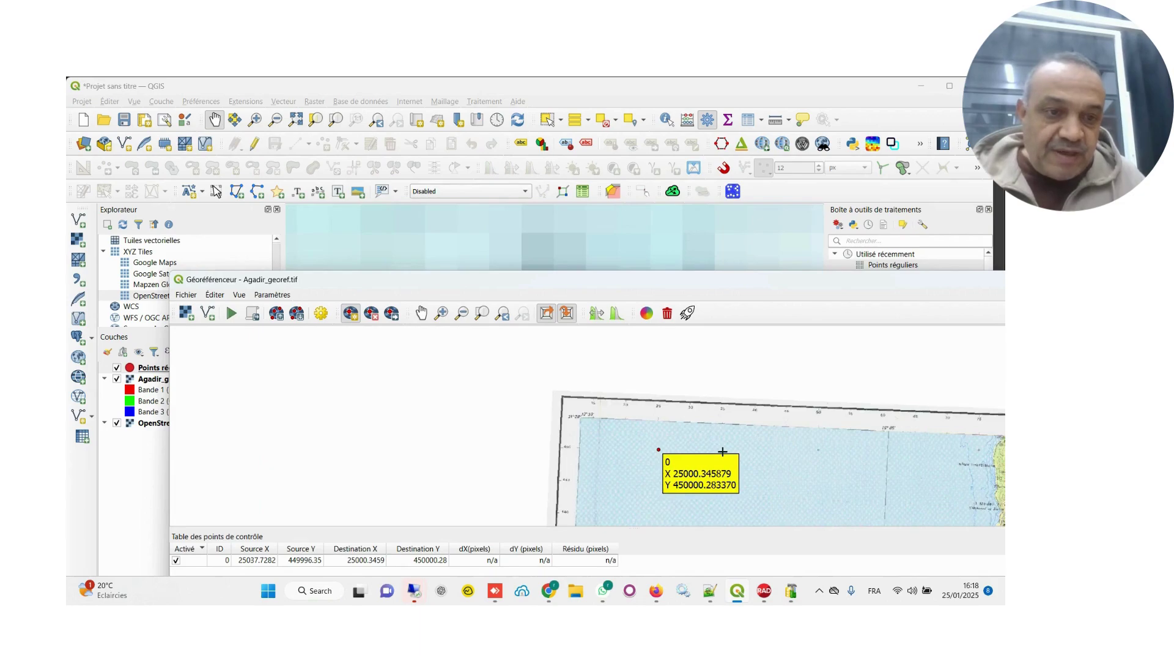
scroll(731, 455, "down", 2)
scroll(821, 462, "up", 2)
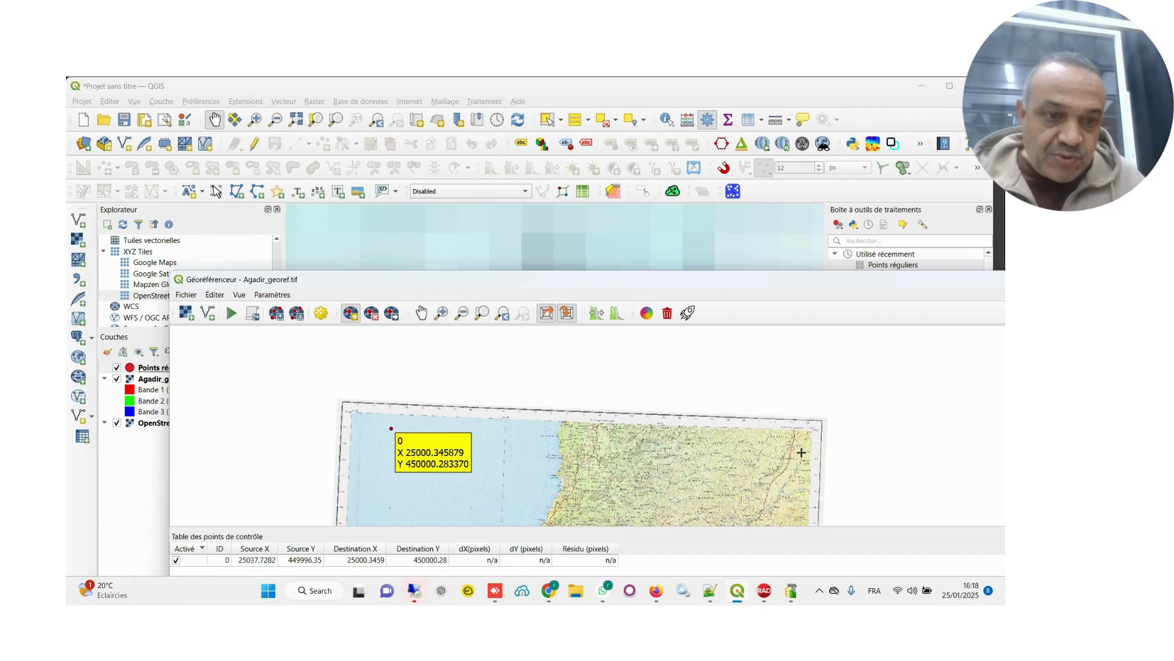
scroll(801, 452, "up", 2)
scroll(799, 377, "up", 1)
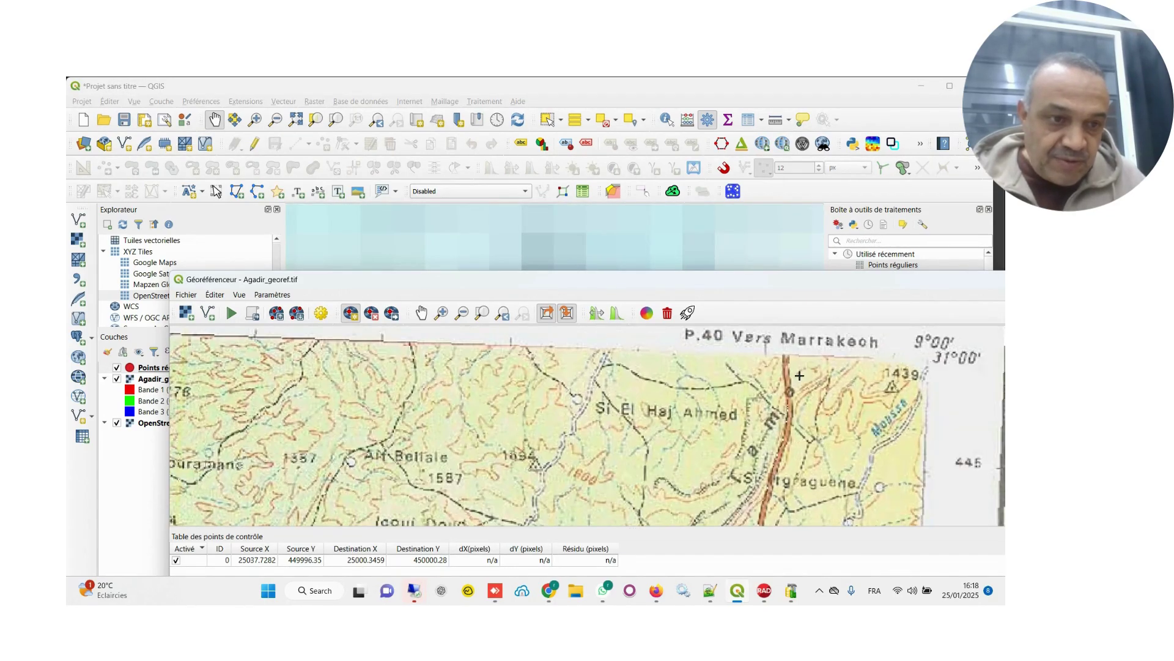
scroll(865, 428, "down", 5)
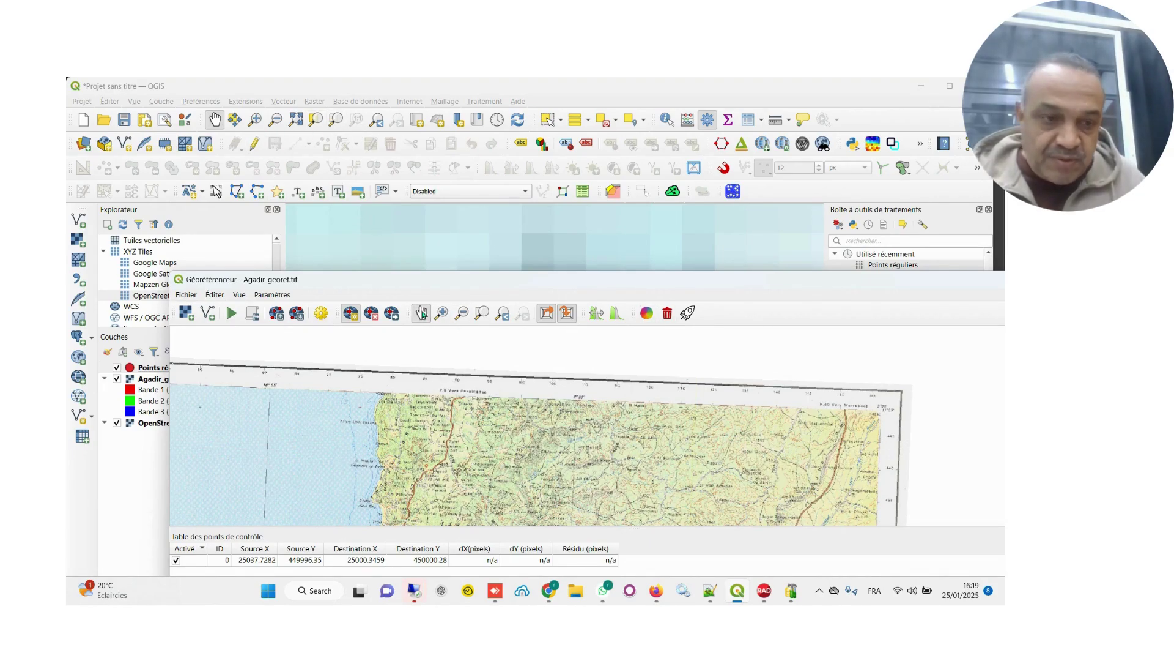
left_click(422, 314)
scroll(869, 447, "up", 2)
scroll(829, 394, "up", 2)
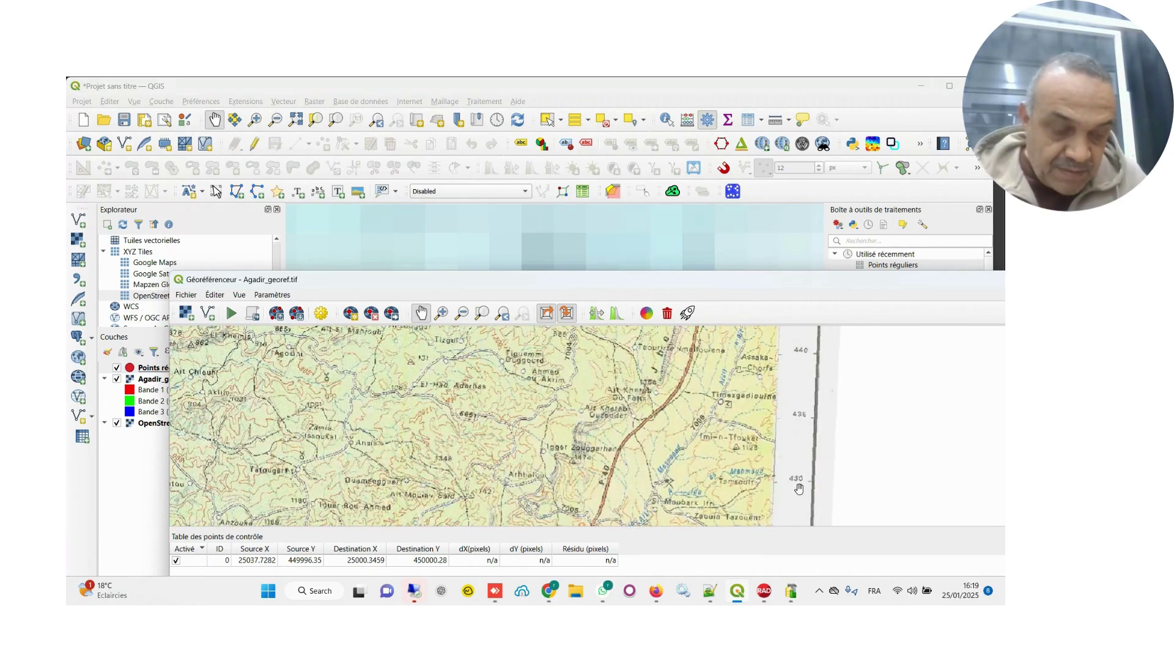
left_click_drag(799, 488, 808, 391)
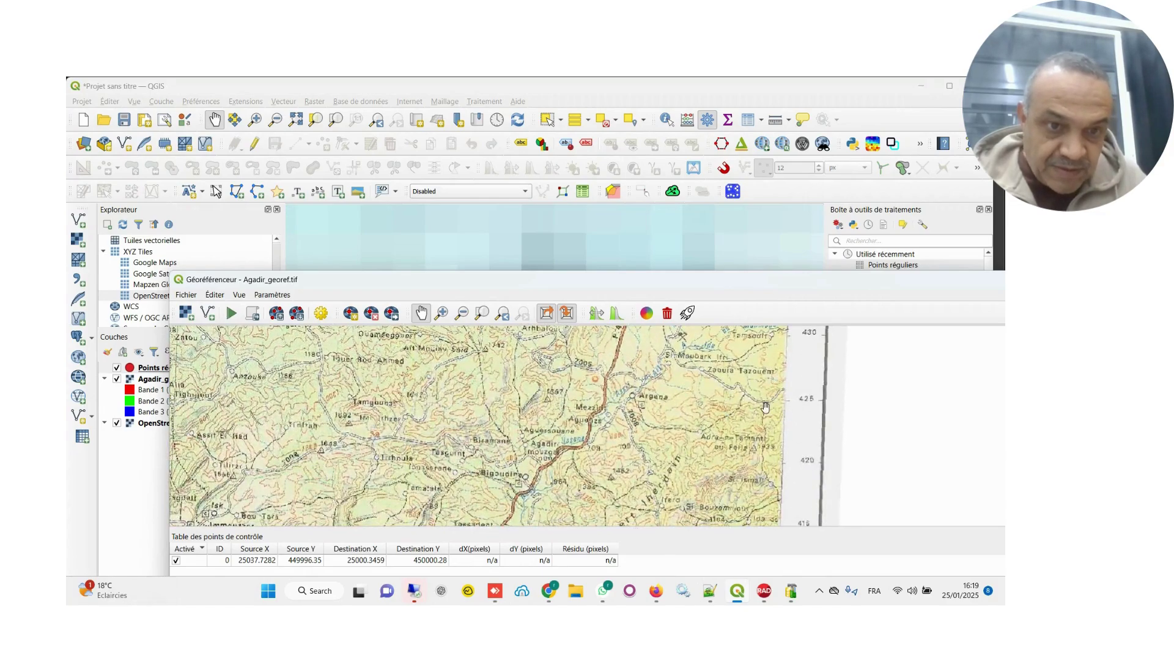
scroll(708, 401, "up", 2)
scroll(735, 413, "up", 2)
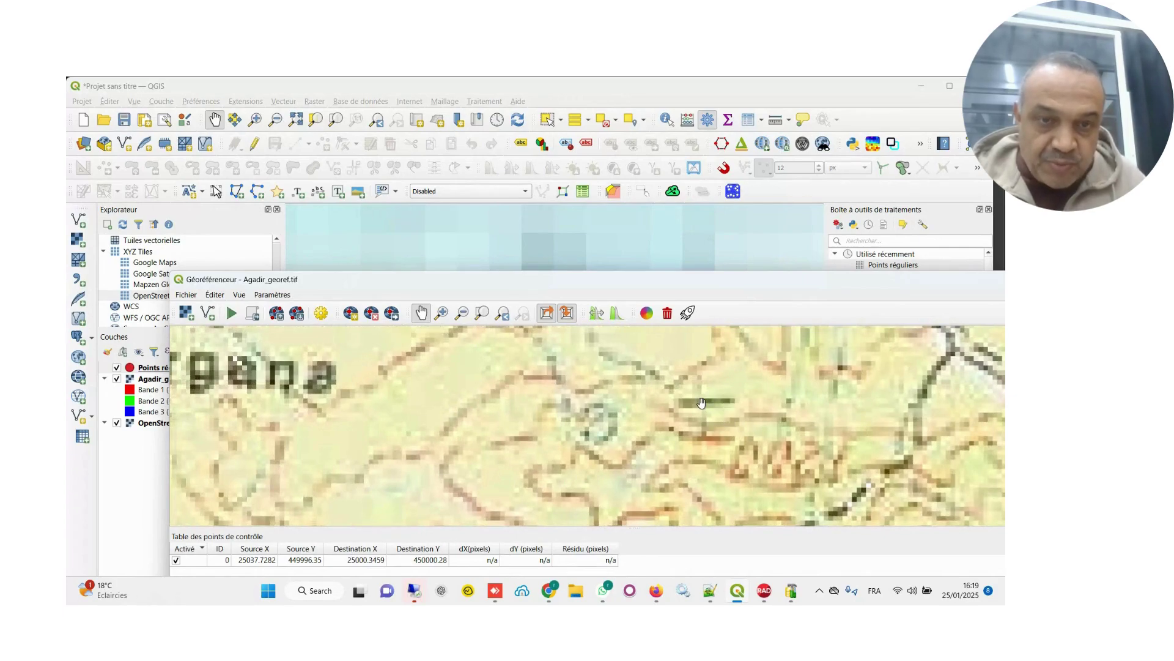
left_click(349, 315)
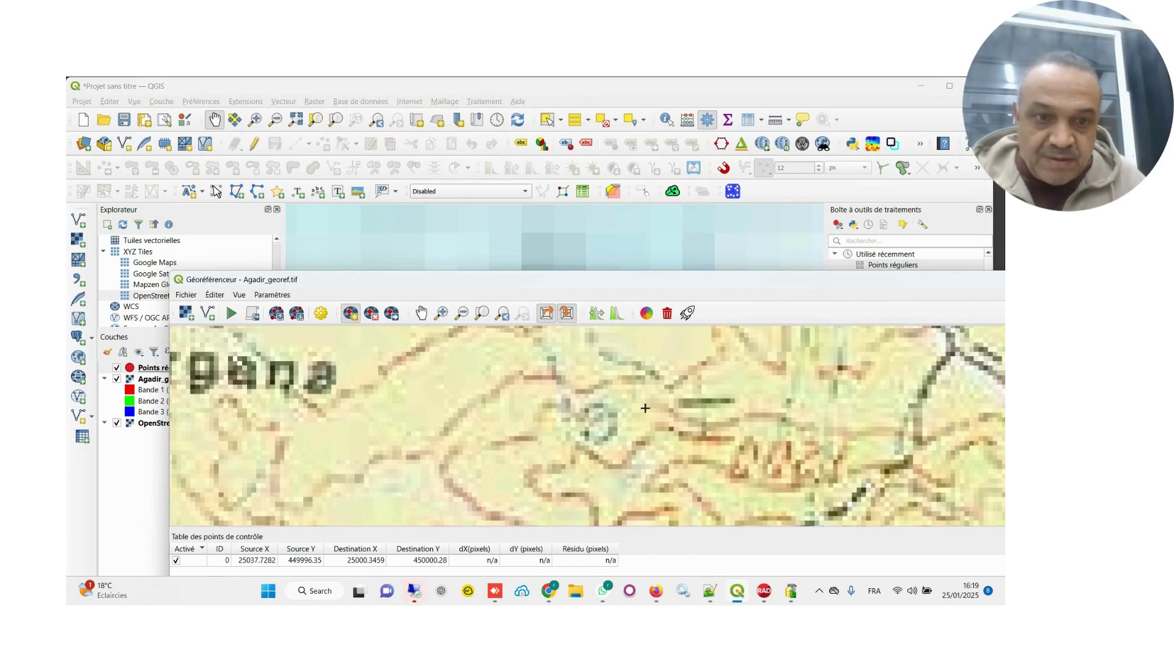
left_click(703, 403)
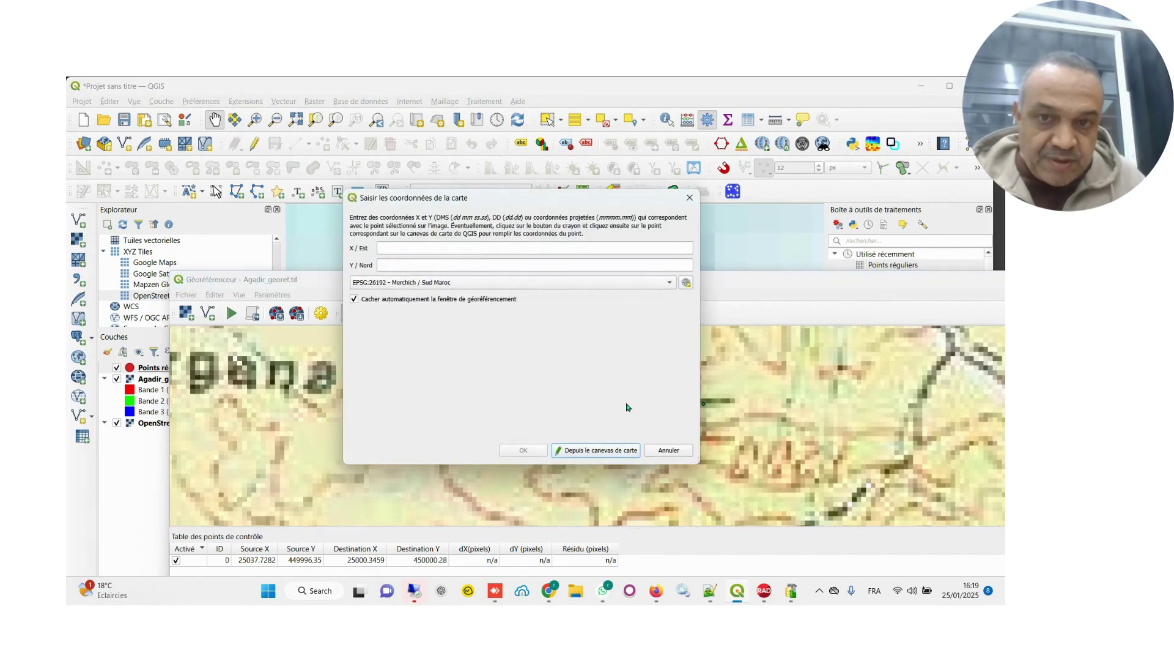
Take the second control point's coordinates from the map canvas at the regular point east of Argana, about X 149997, Y 425000, and accept them.
left_click(596, 451)
scroll(670, 402, "down", 5)
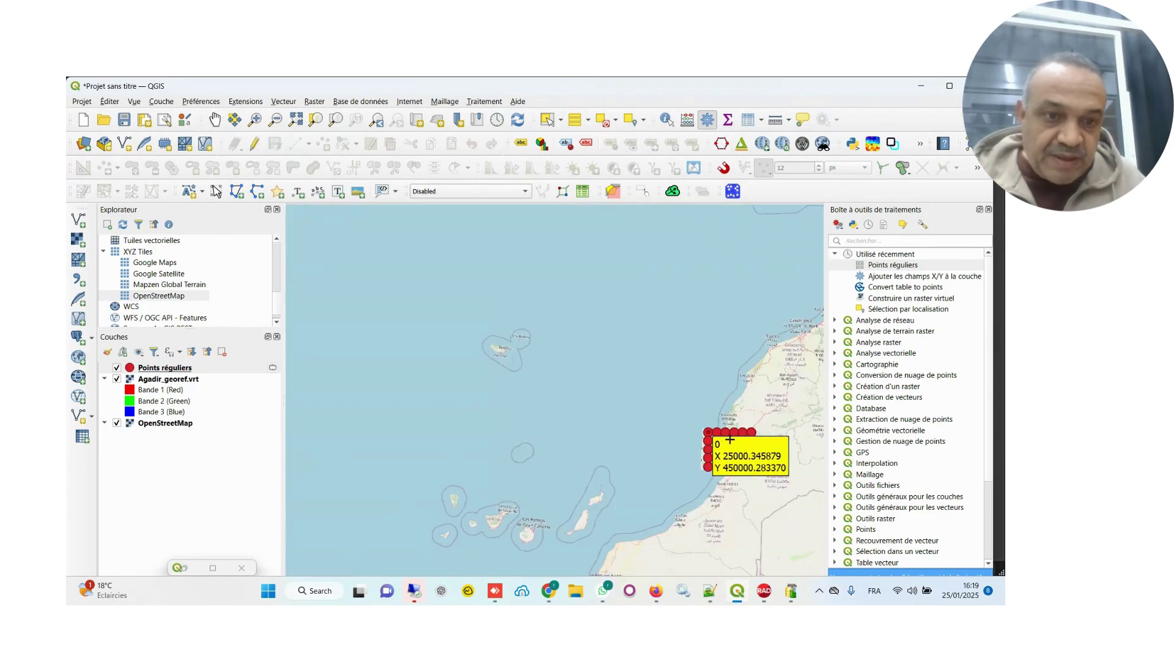
scroll(762, 437, "up", 4)
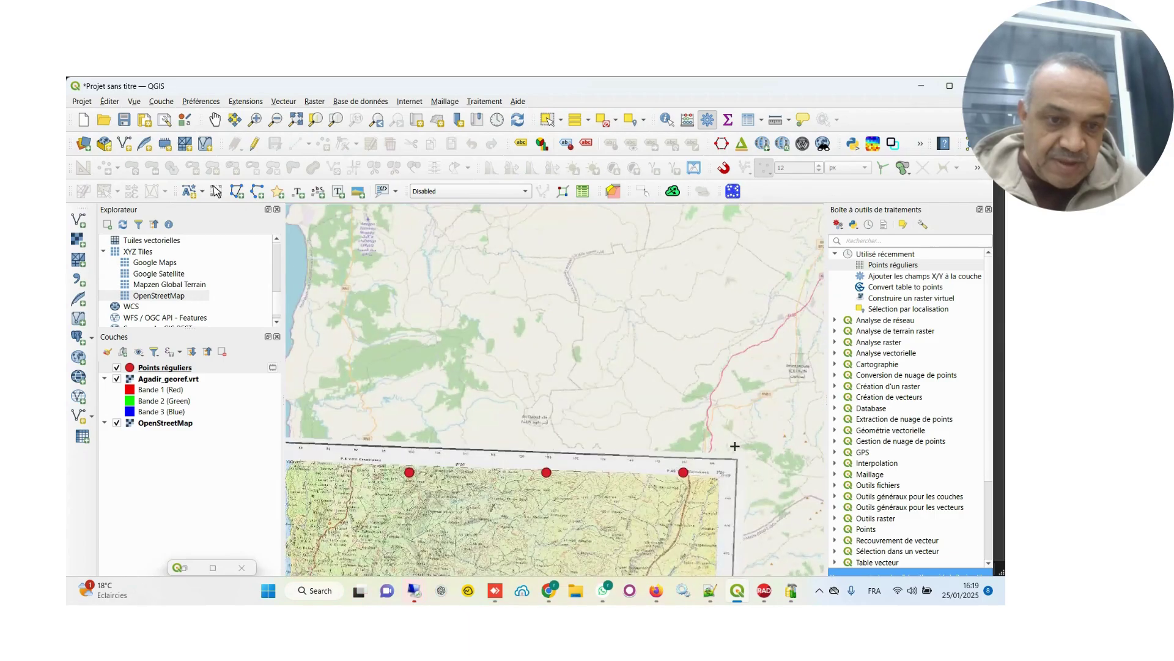
scroll(735, 512, "down", 1)
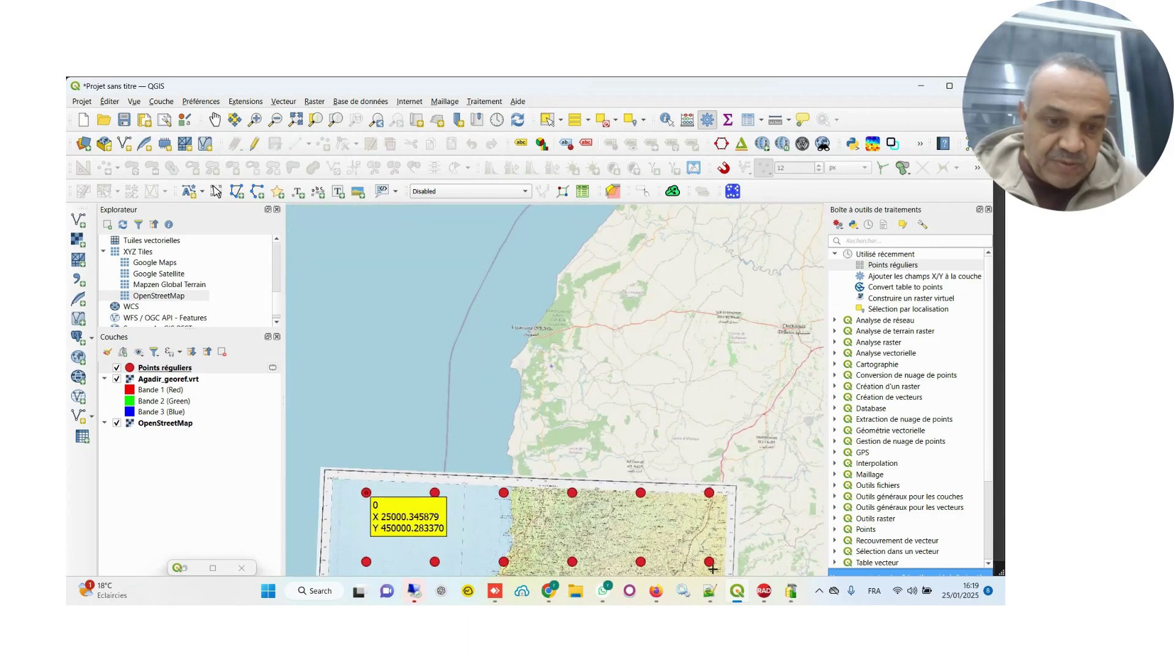
scroll(712, 567, "up", 5)
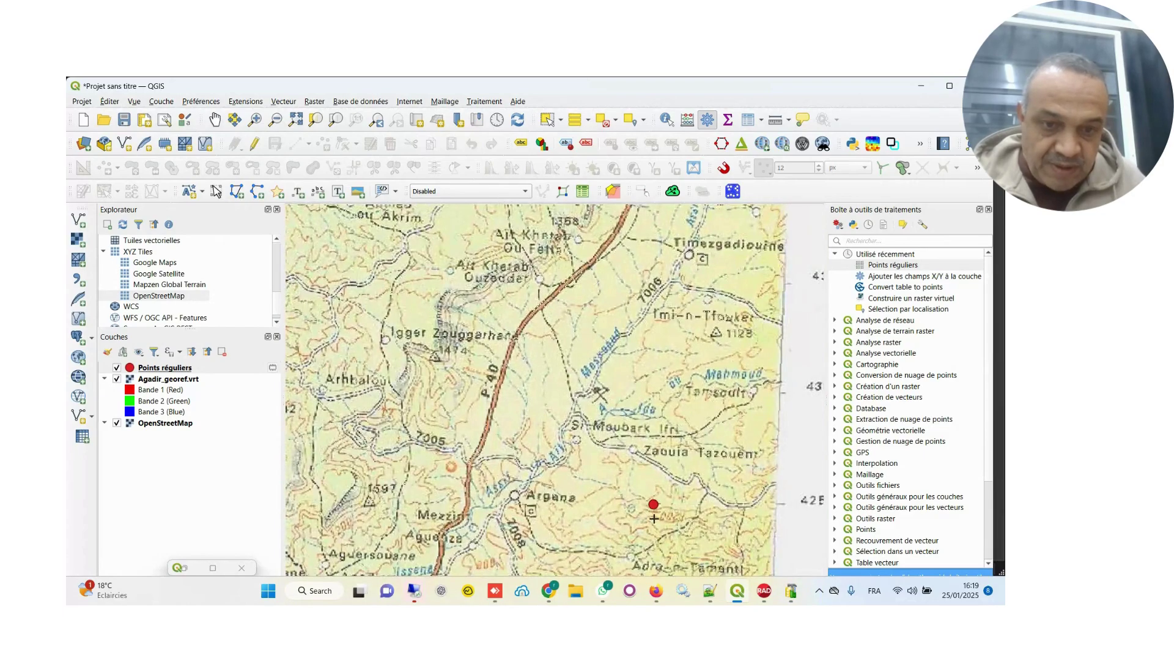
scroll(654, 518, "up", 4)
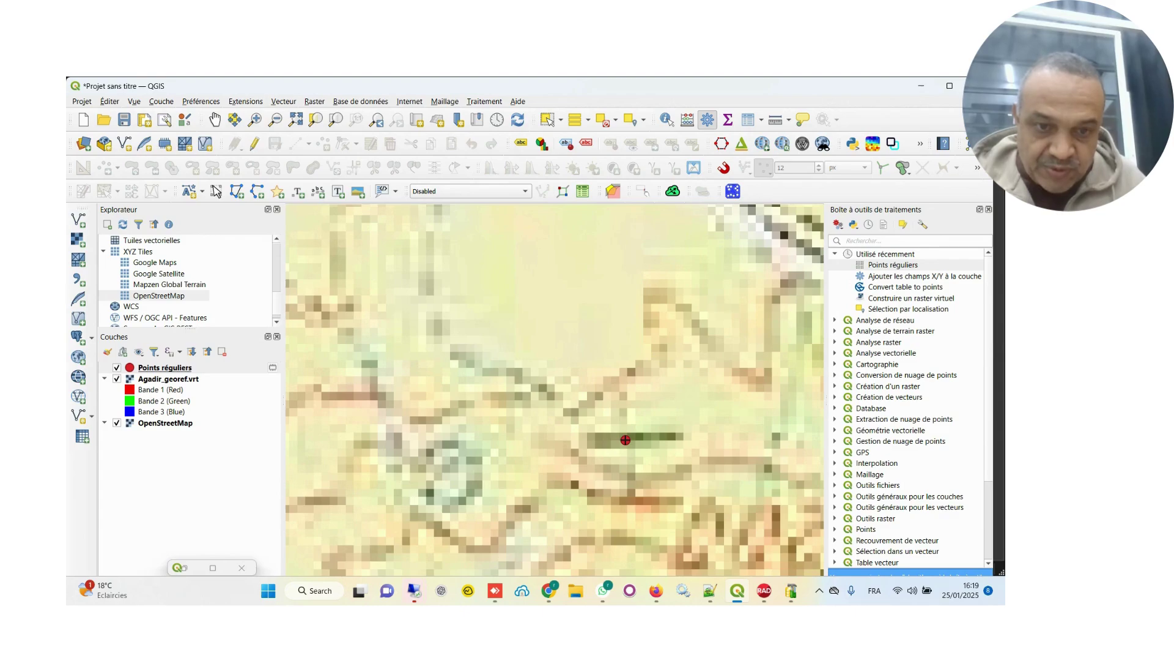
left_click(625, 440)
left_click(524, 452)
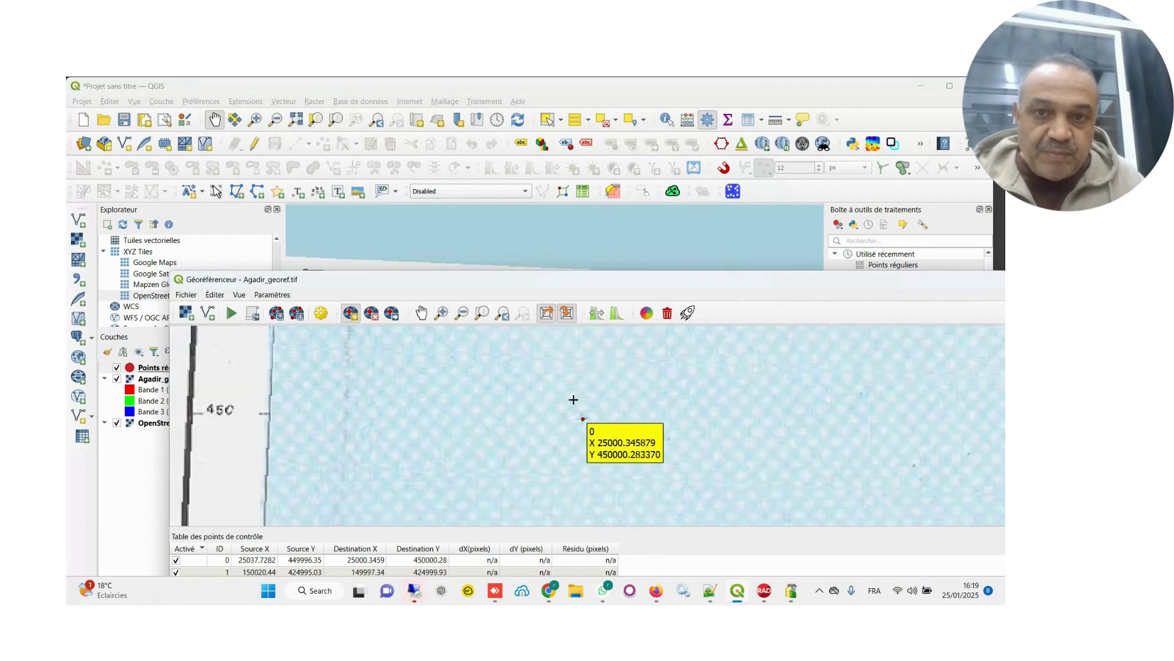
Fit the whole Agadir raster in the Georeferencer and lower its window so the regular points in the map canvas are uncovered.
scroll(572, 401, "down", 10)
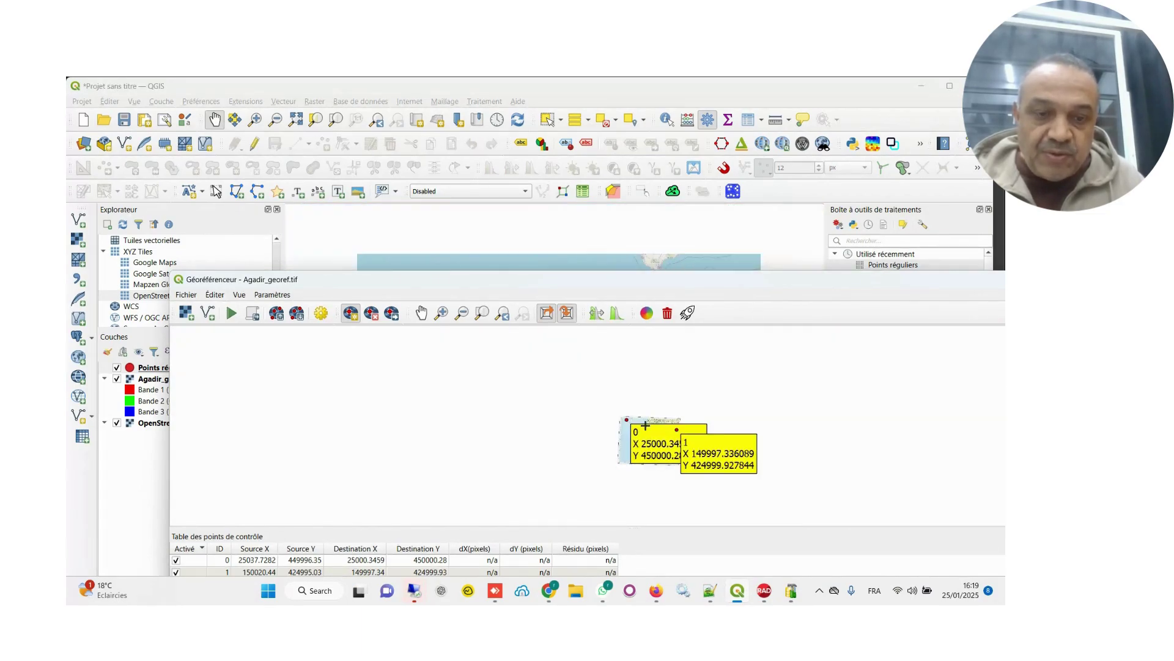
scroll(673, 444, "down", 1)
scroll(673, 444, "up", 7)
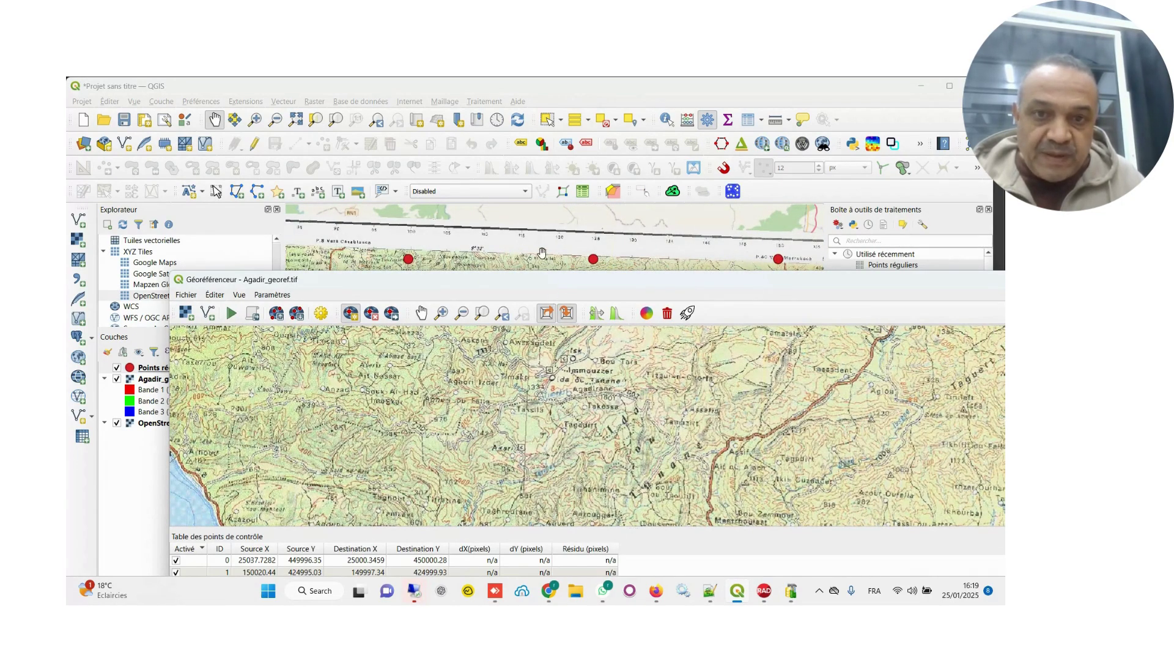
scroll(542, 252, "down", 1)
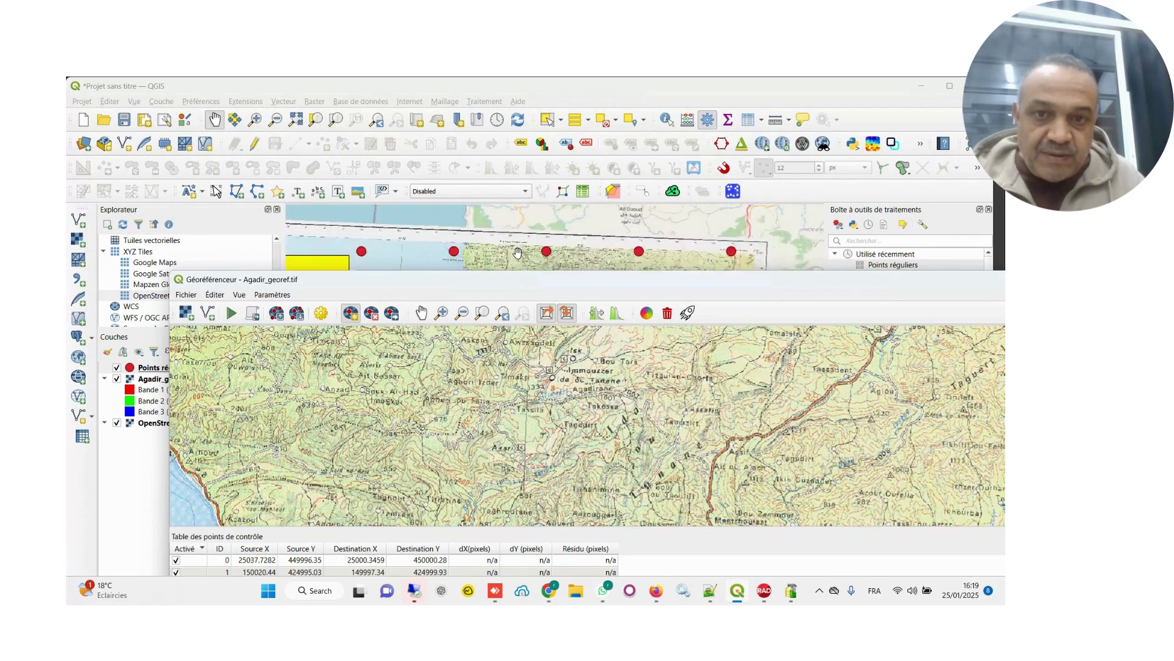
scroll(518, 252, "up", 2)
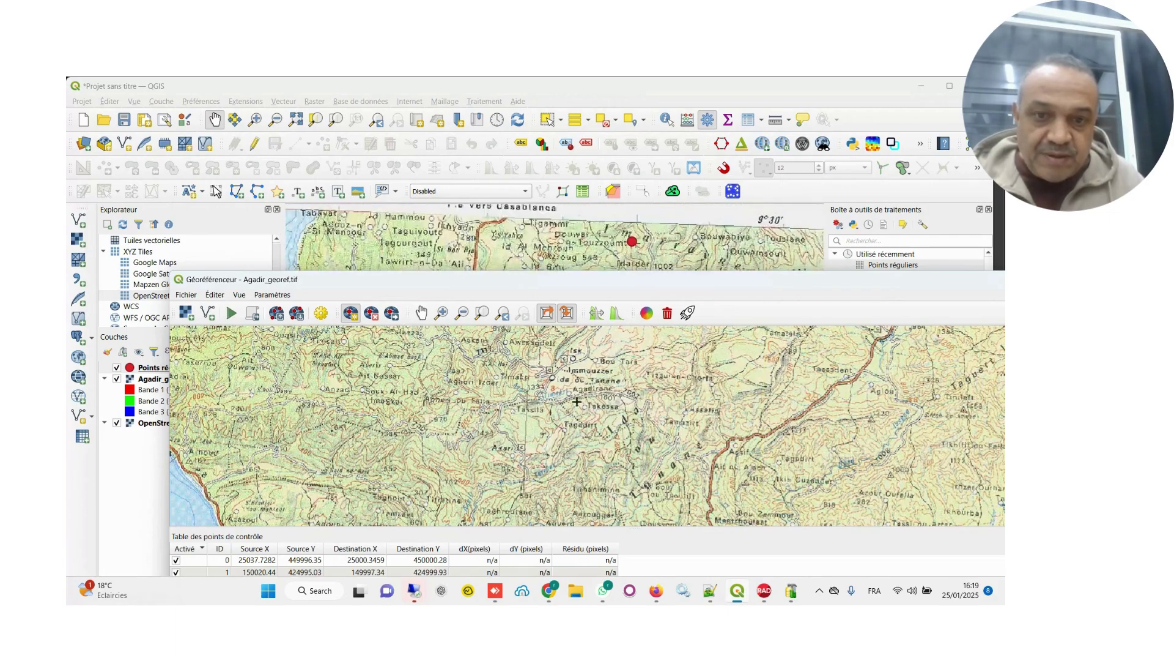
left_click(421, 313)
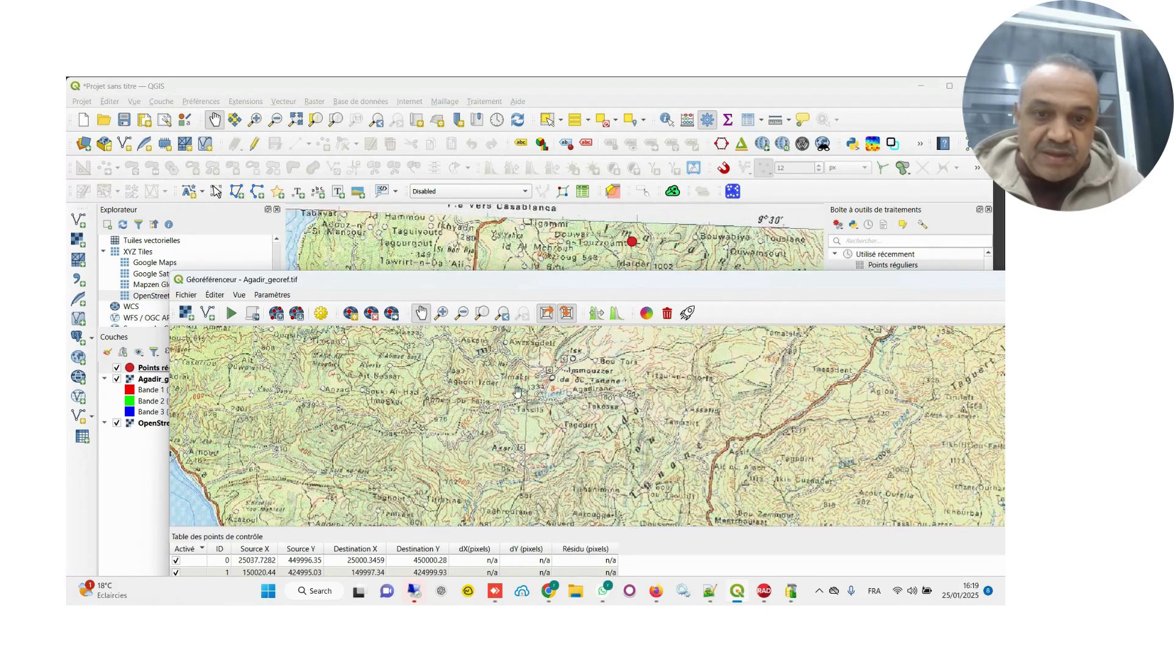
left_click_drag(524, 417, 595, 391)
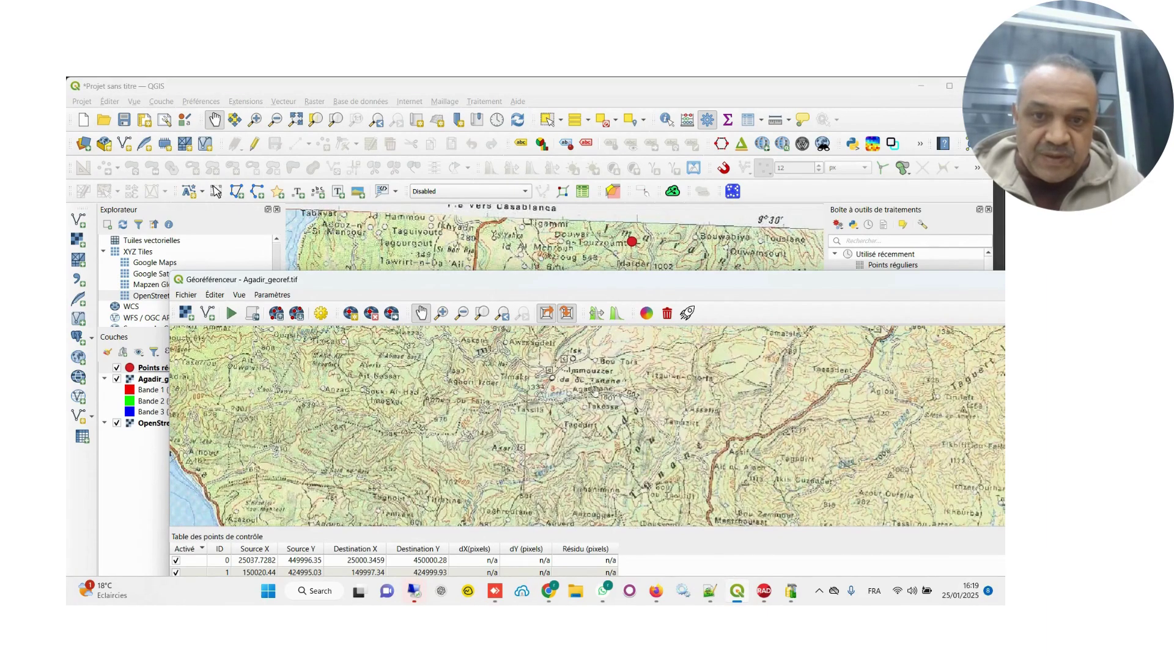
left_click(482, 313)
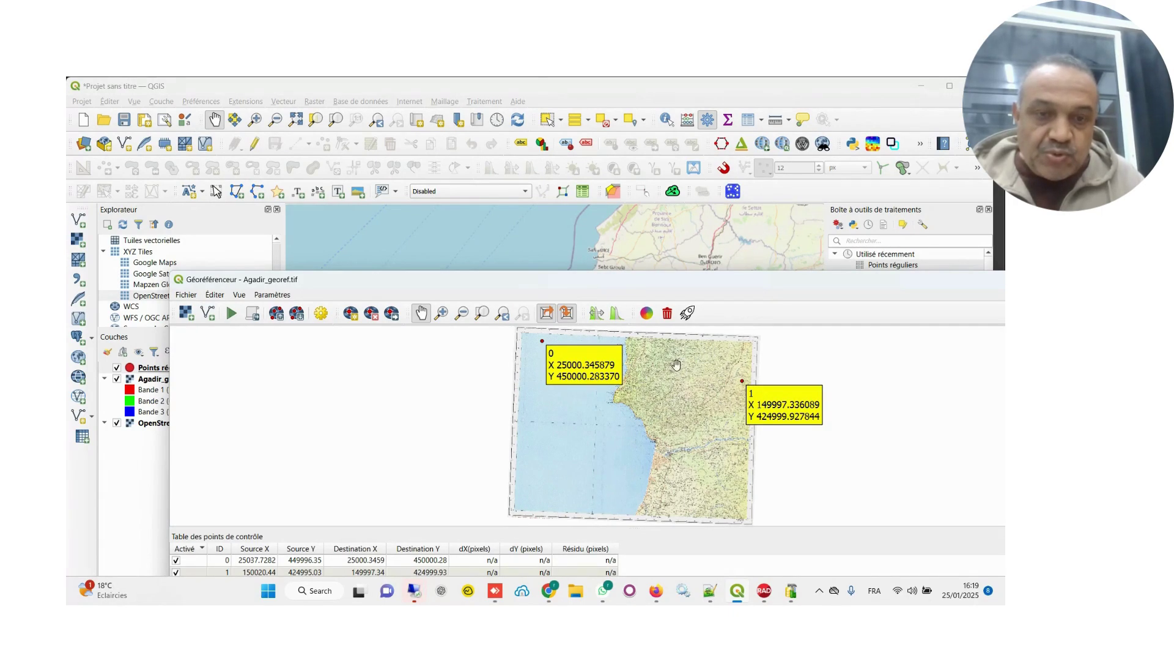
left_click_drag(615, 279, 589, 433)
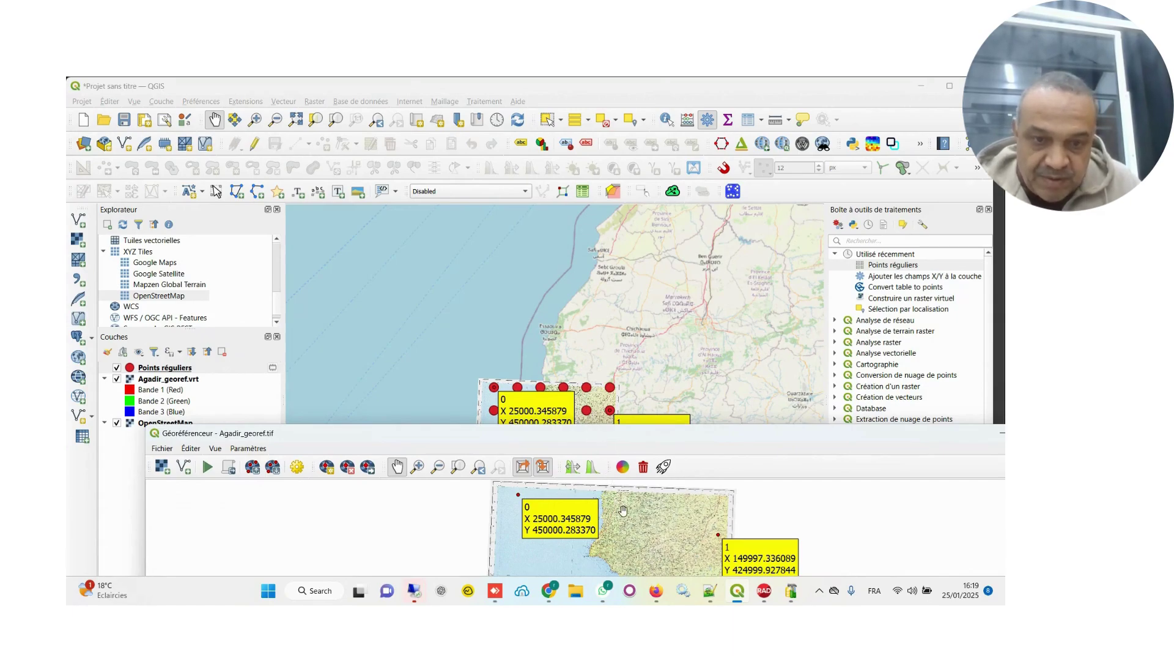
Place the third control point on the centre of the grid cross in the sea below the 50 label of the northern margin.
scroll(619, 501, "up", 1)
scroll(511, 490, "up", 1)
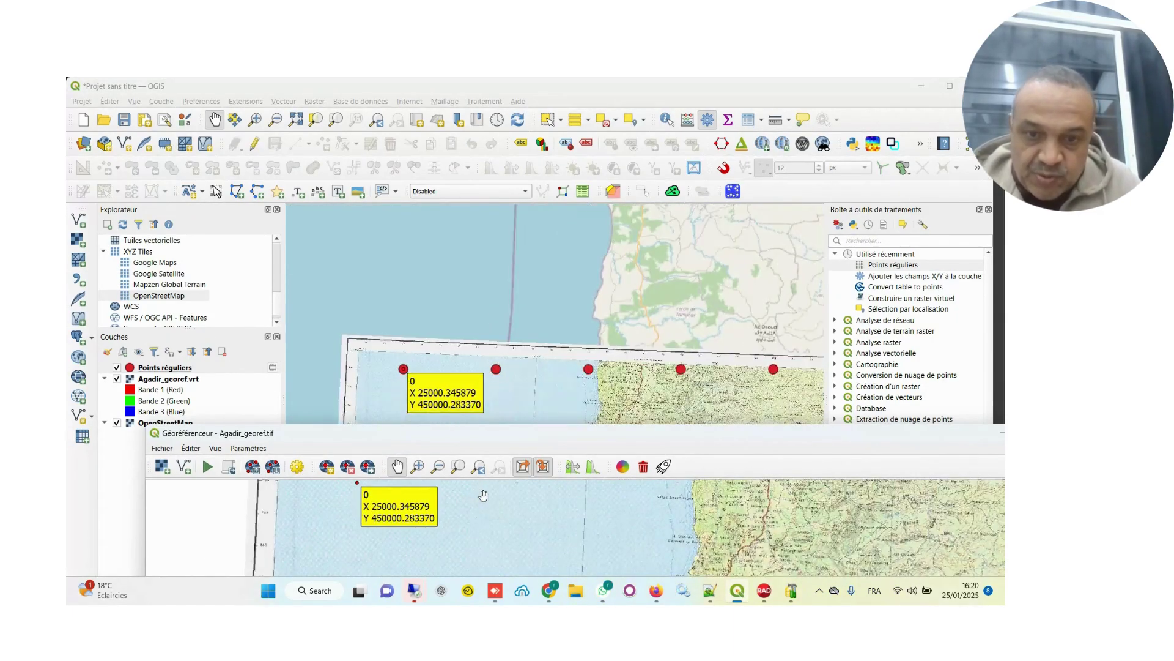
scroll(510, 495, "up", 1)
left_click_drag(500, 496, 595, 545)
scroll(605, 524, "up", 1)
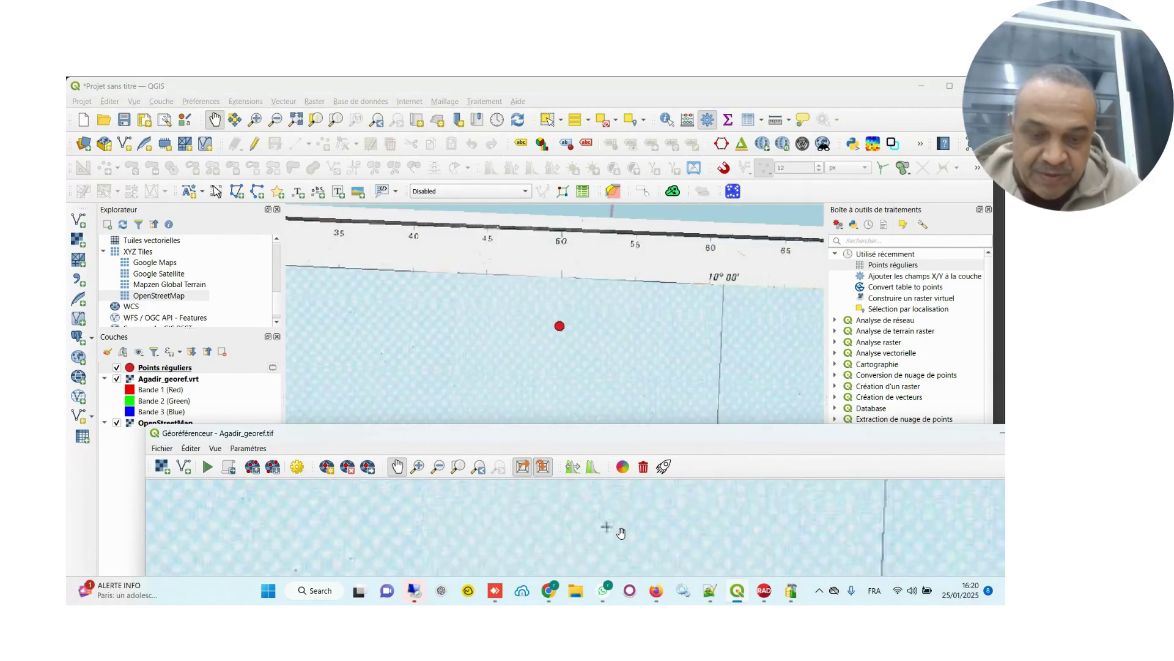
scroll(615, 529, "up", 1)
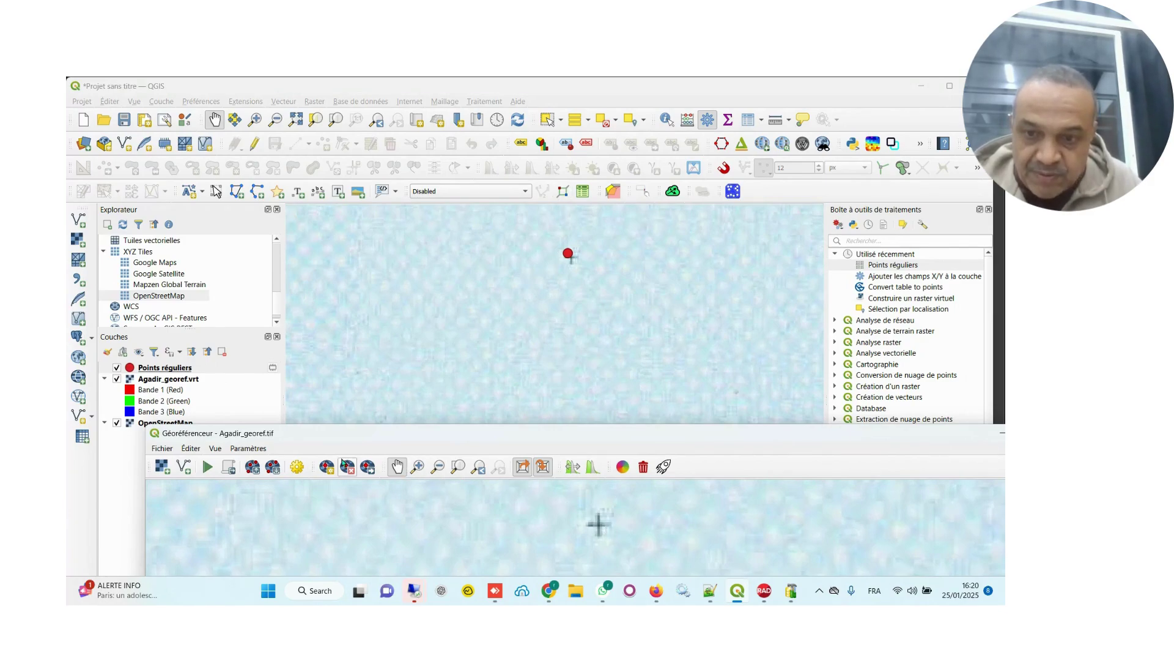
left_click(327, 466)
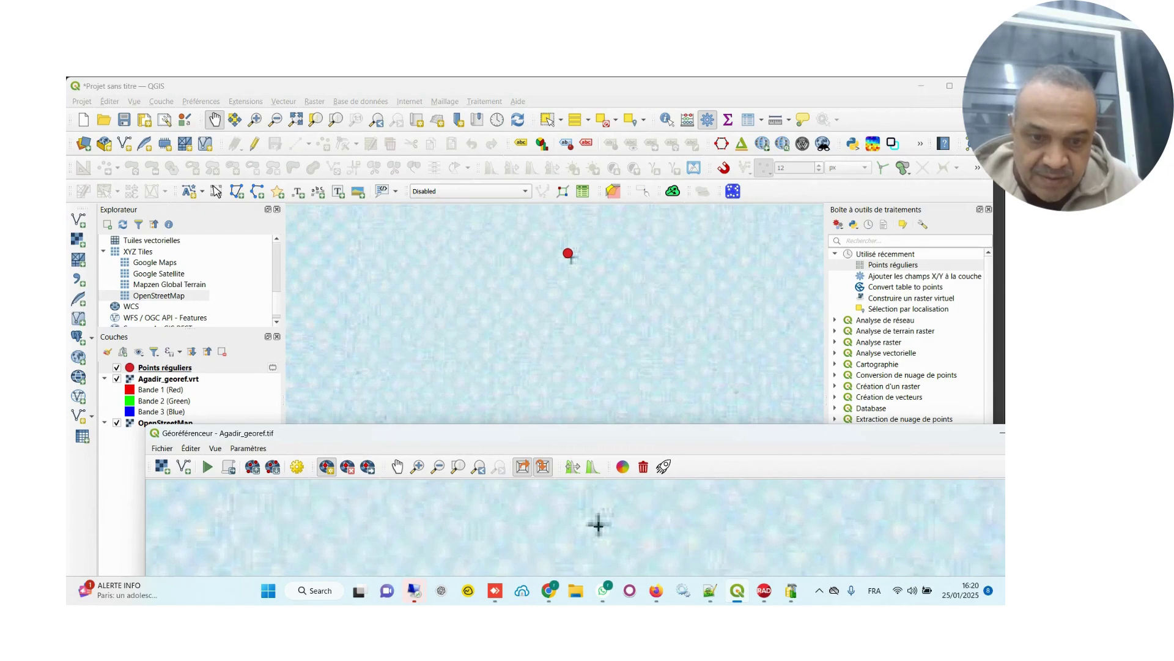
left_click(598, 524)
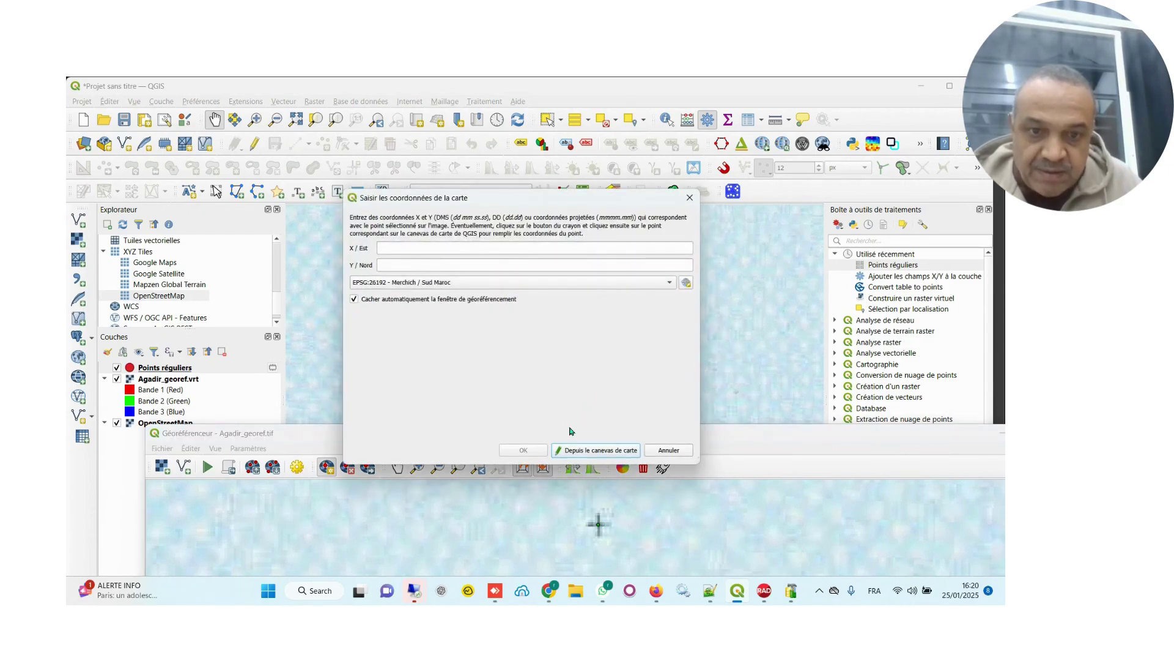
Take the third control point's coordinates from the map canvas at the matching regular point, about X 49979, Y 450015, and accept them.
left_click(575, 451)
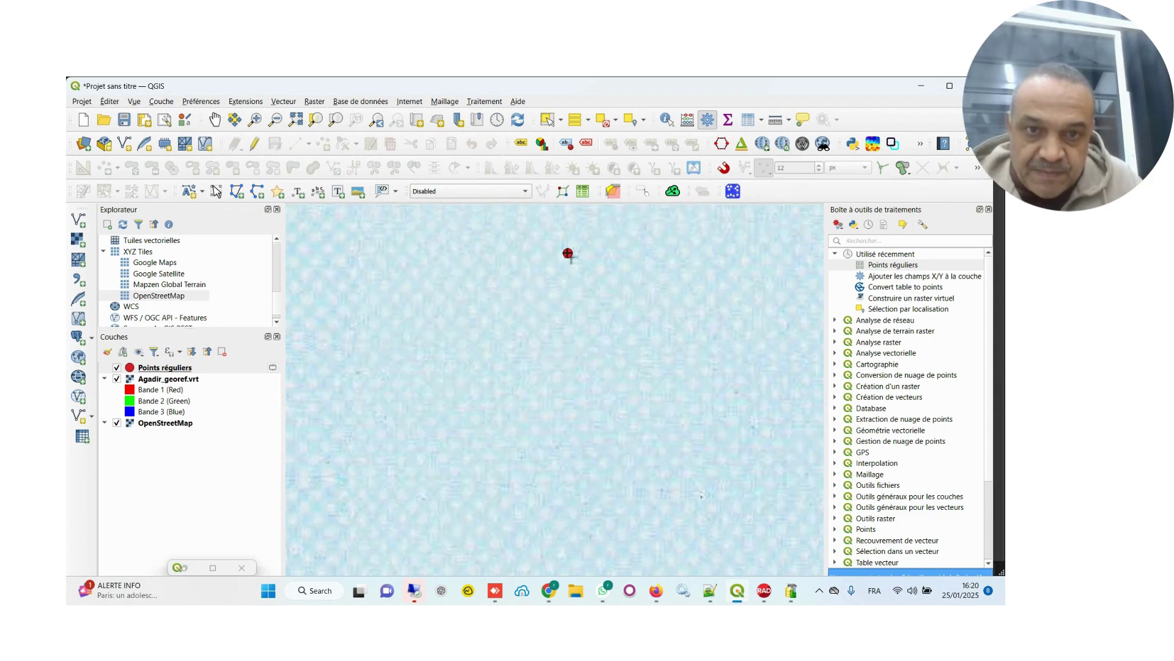
left_click(568, 253)
left_click(528, 448)
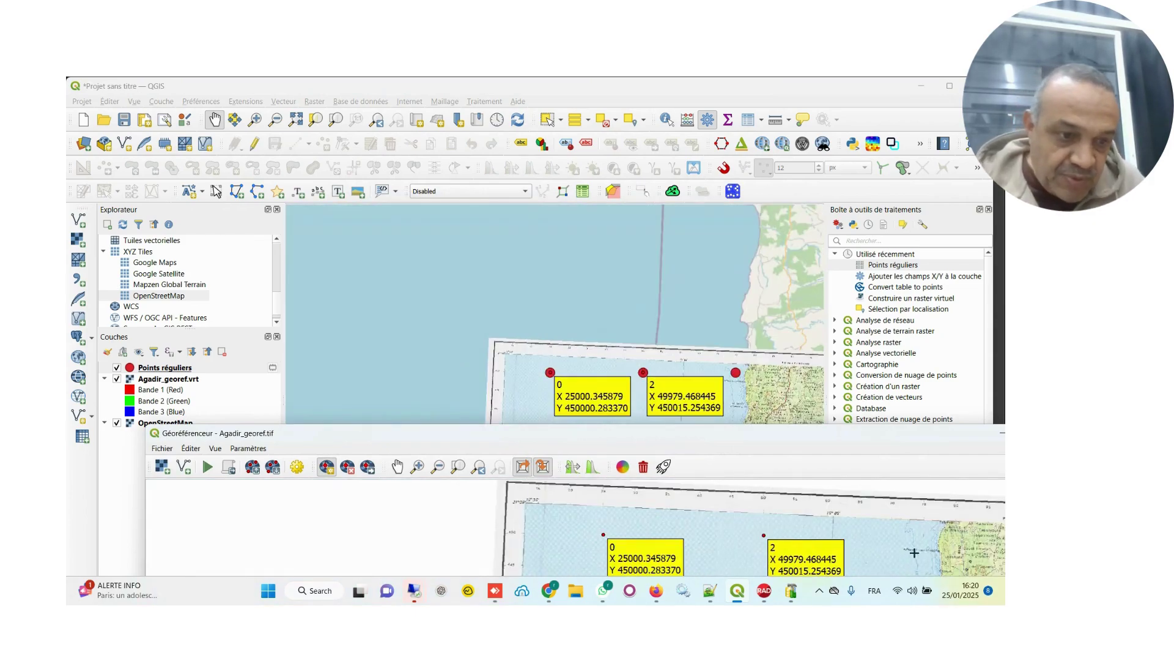
Place the fourth control point on the grid cross off the coast, north of the Aftas Imardistane label.
scroll(917, 563, "up", 1)
scroll(948, 520, "up", 1)
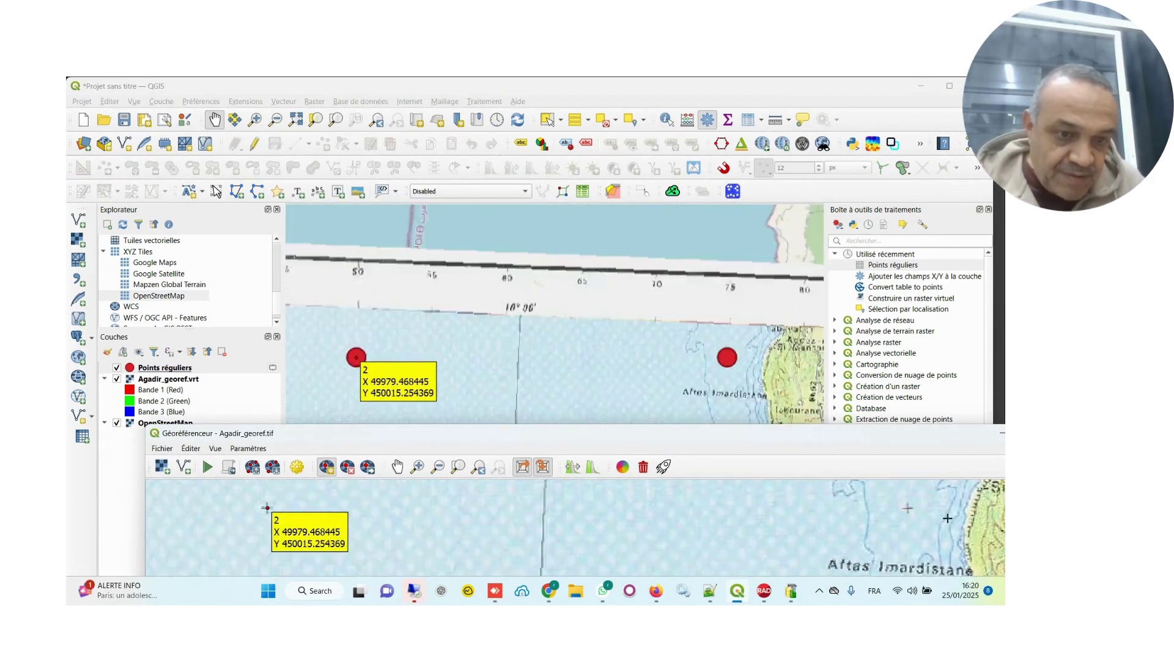
scroll(928, 514, "up", 1)
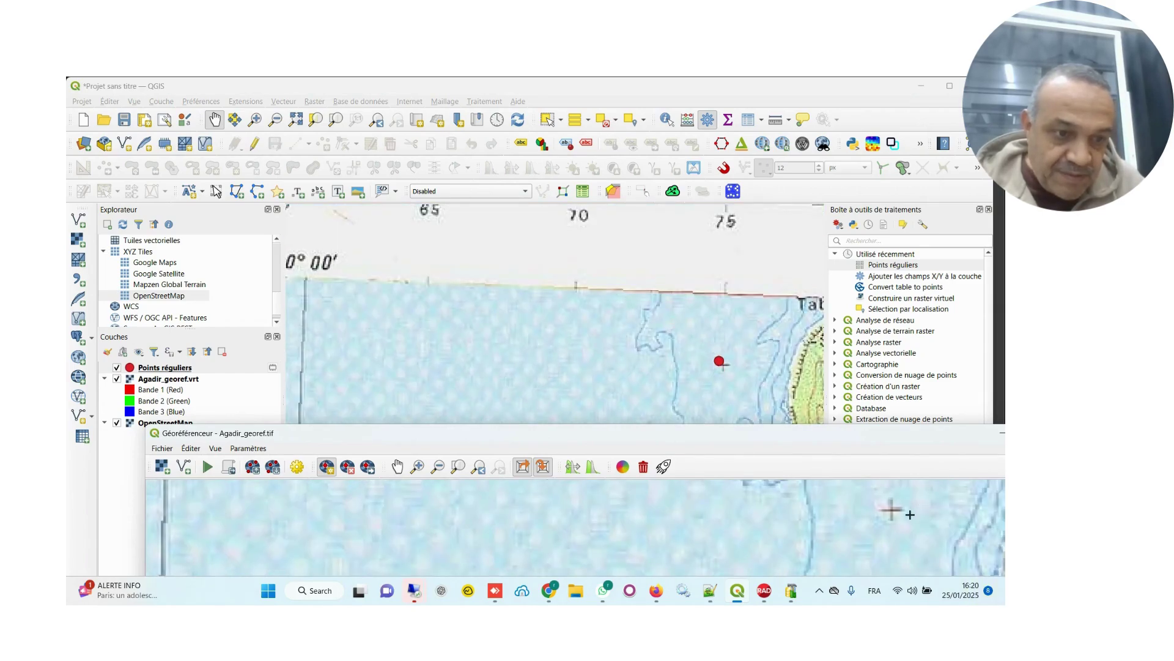
scroll(906, 517, "up", 1)
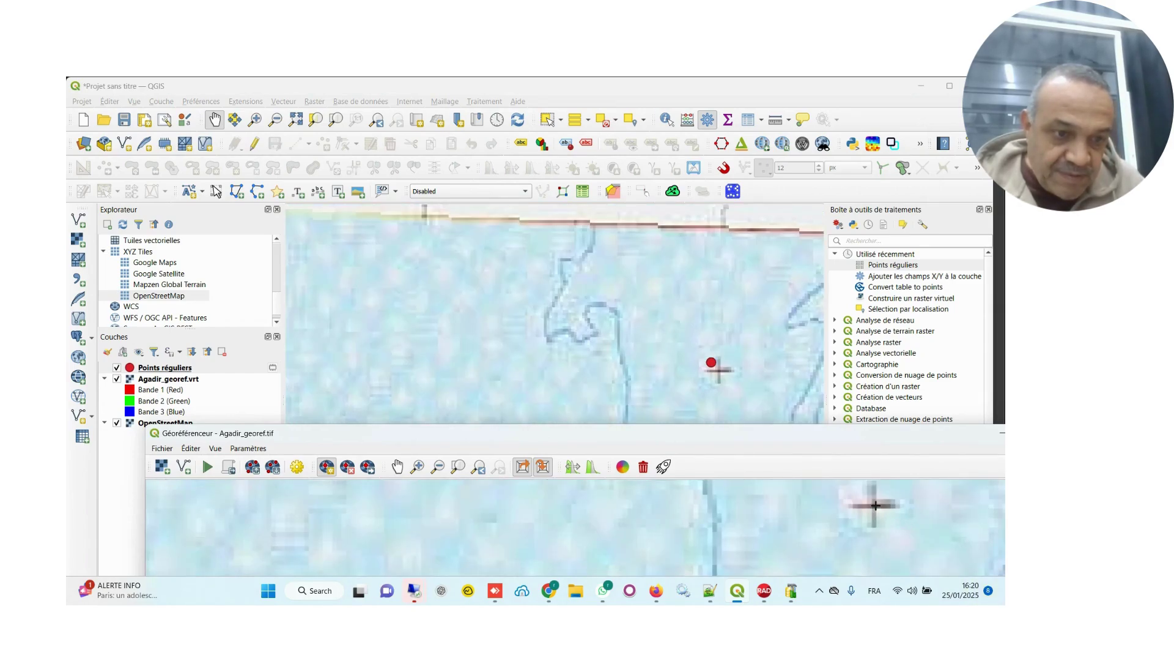
left_click(875, 505)
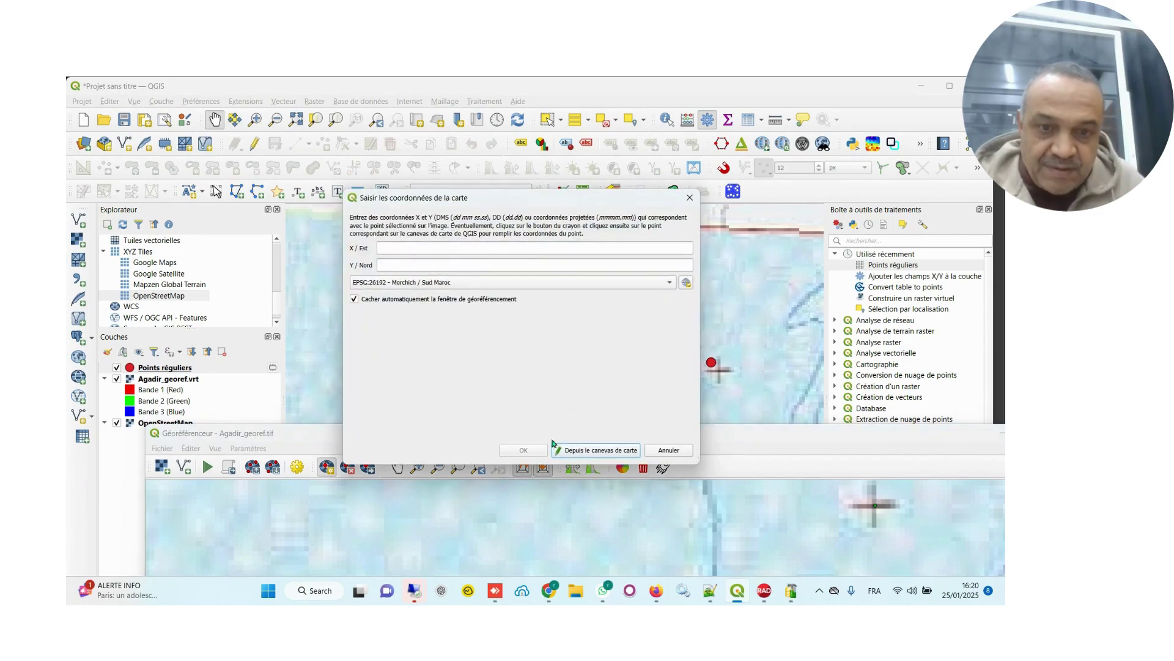
Take the fourth control point's coordinates from the map canvas at the regular point beside that cross, about X 74992, Y 449988, and accept them.
left_click(574, 448)
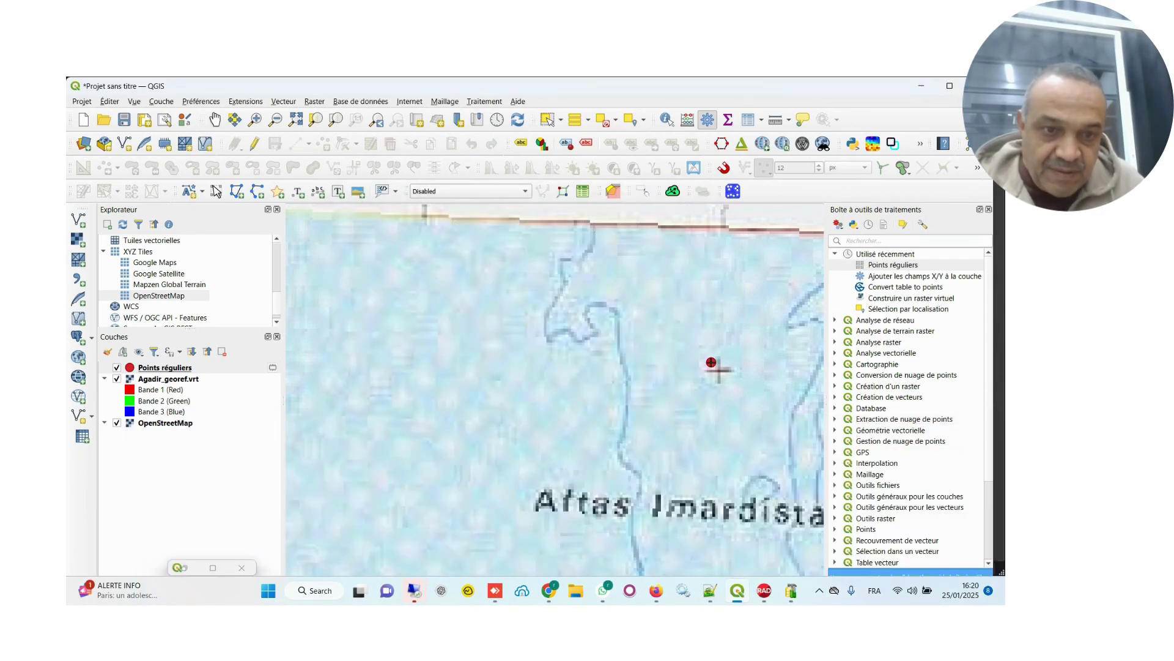
left_click(711, 362)
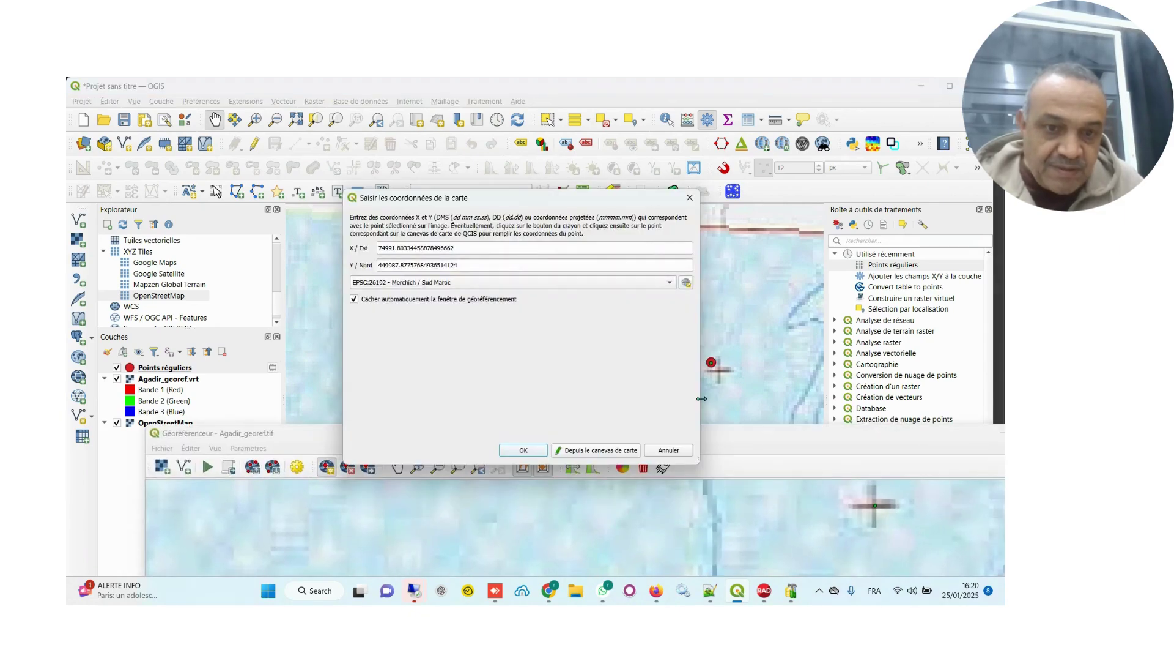
left_click(522, 450)
Place the fifth control point on the grid cross just east of the n-Touzzoumt label, below the 100 label of the northern margin.
scroll(915, 531, "down", 3)
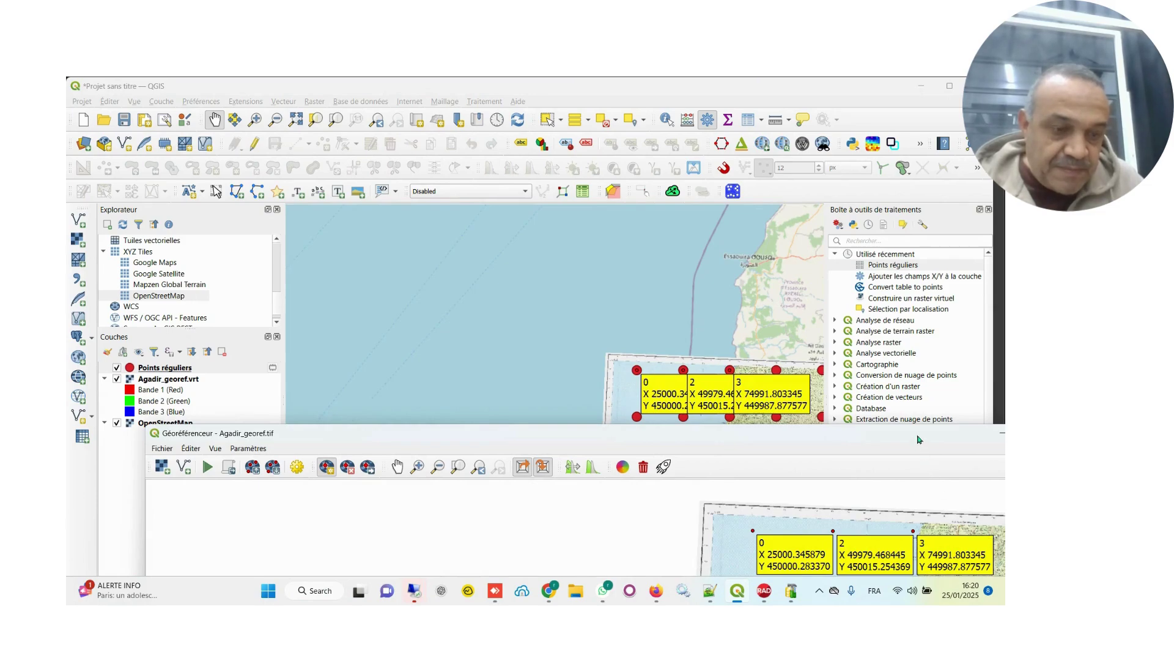
left_click_drag(917, 439, 724, 427)
scroll(806, 526, "up", 2)
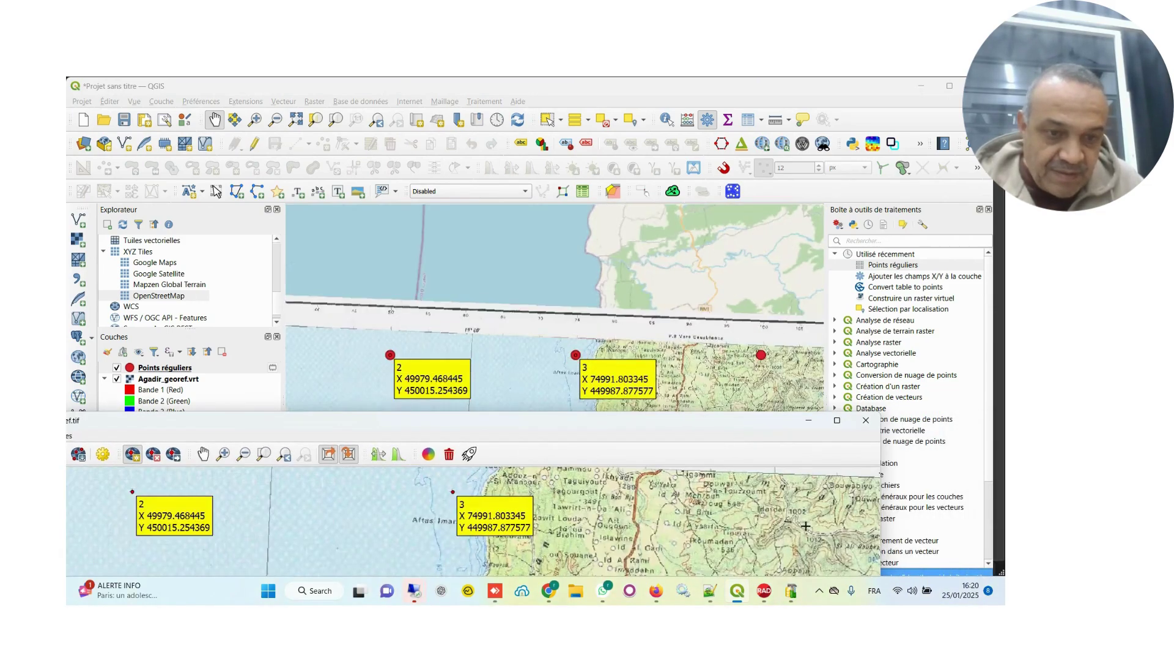
scroll(718, 513, "up", 1)
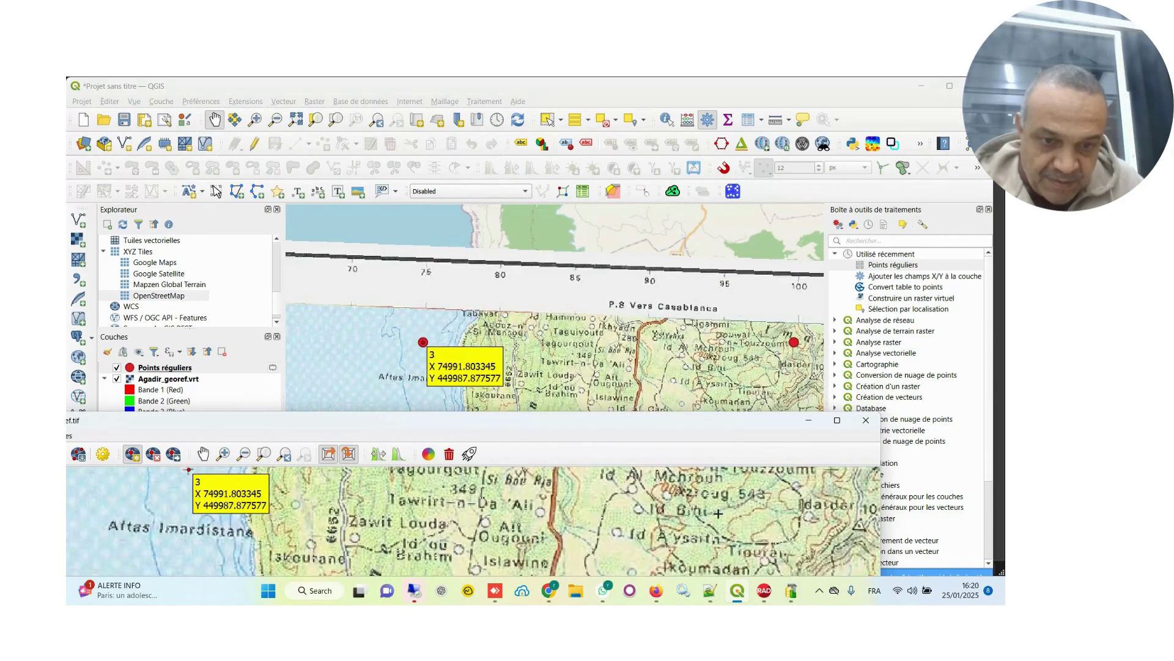
scroll(680, 516, "down", 1)
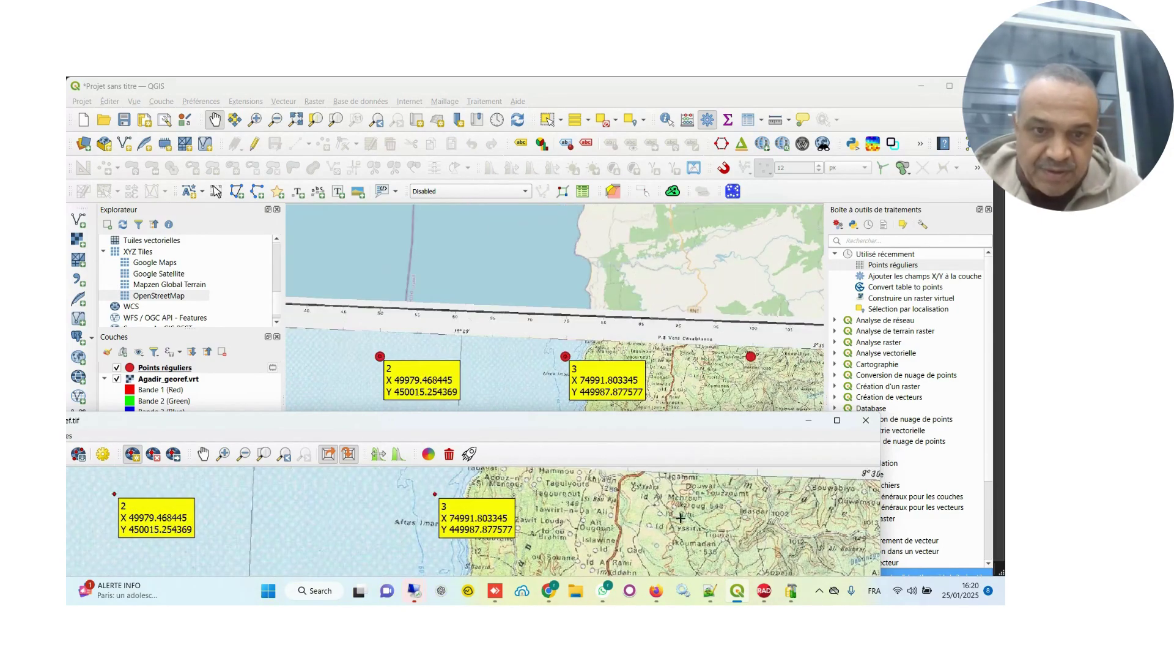
scroll(751, 355, "up", 2)
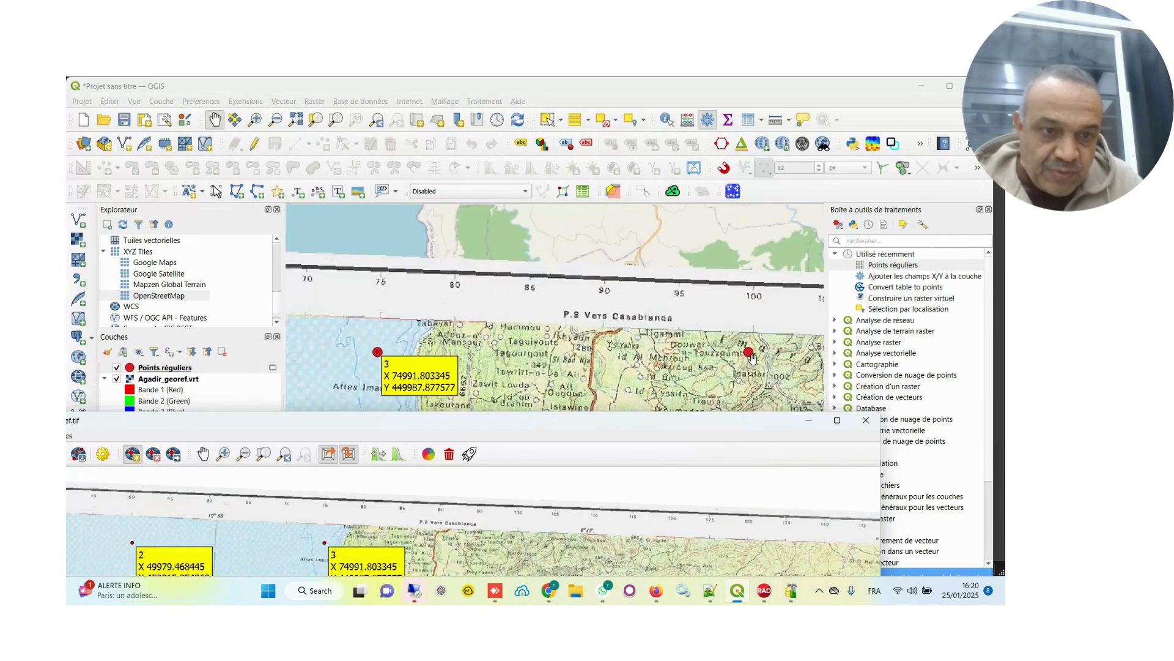
scroll(748, 352, "up", 1)
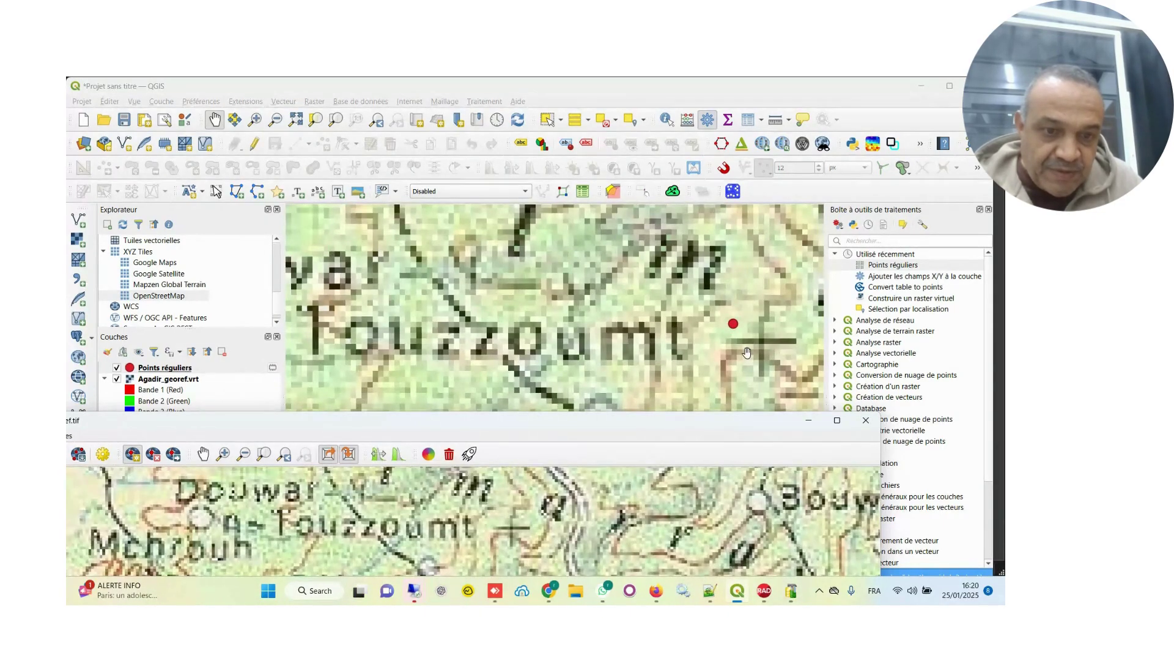
scroll(747, 353, "down", 1)
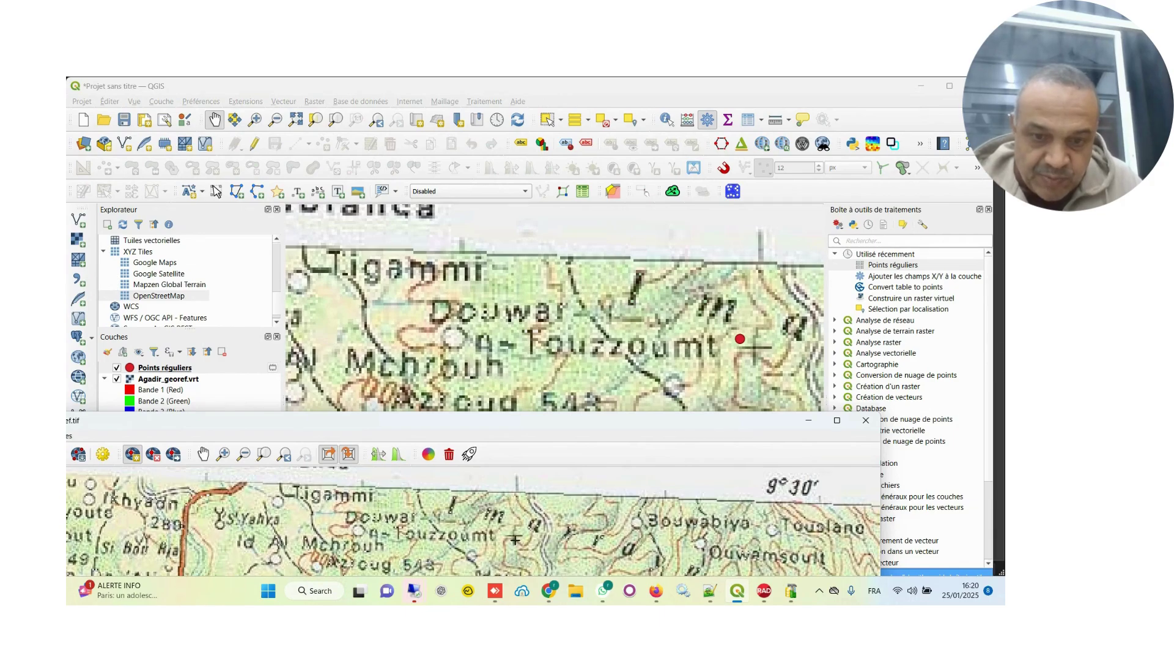
scroll(514, 538, "up", 1)
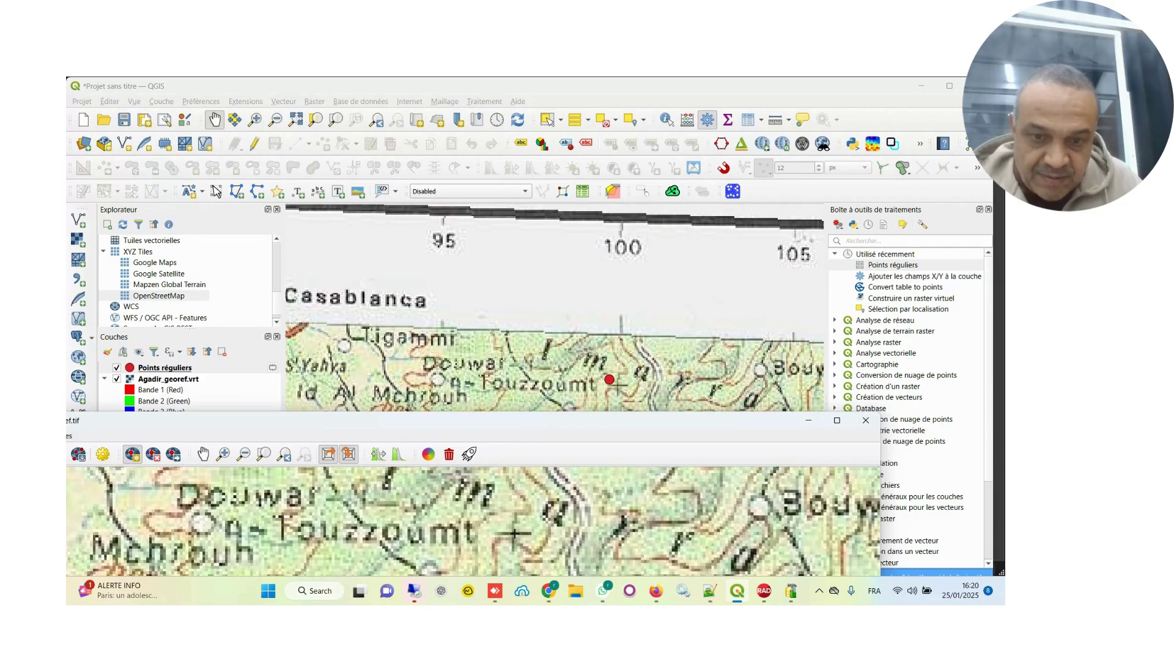
left_click(514, 533)
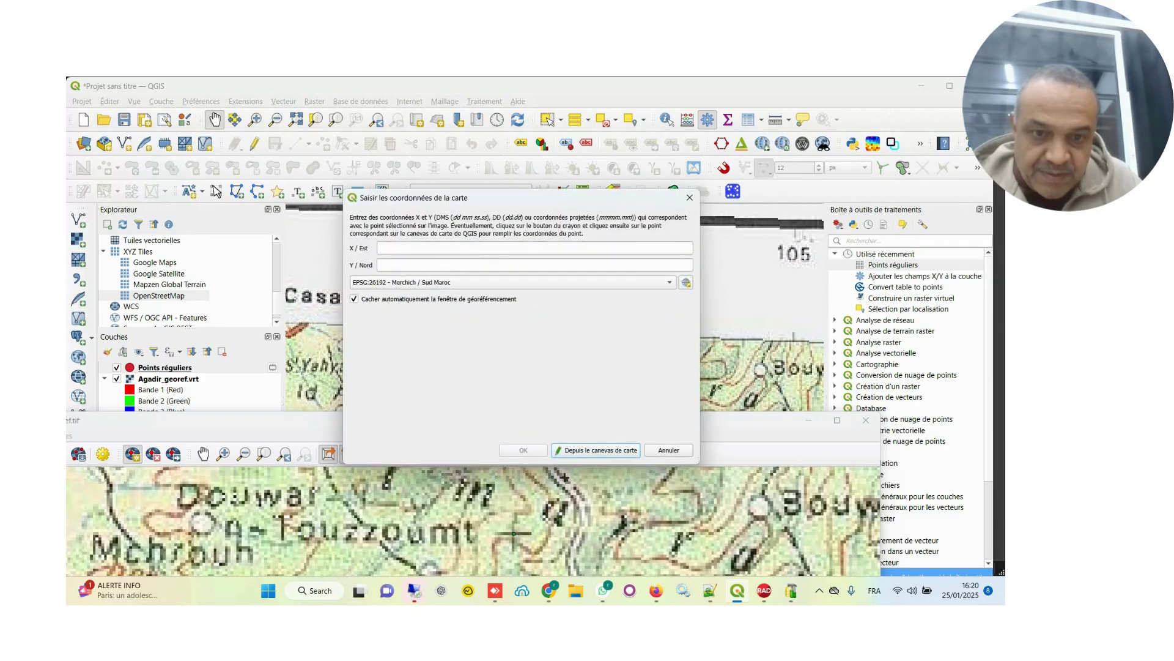
Take the fifth control point's coordinates from the map canvas at the matching regular point, about X 100019, Y 449972, and accept them.
left_click(587, 450)
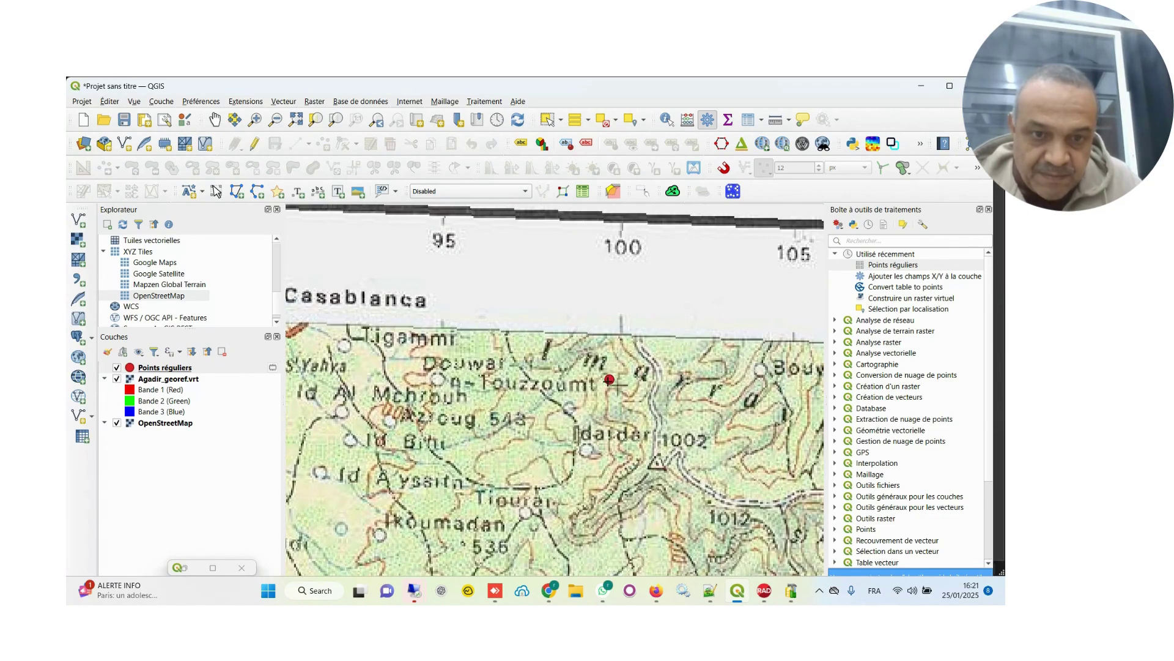
left_click(613, 382)
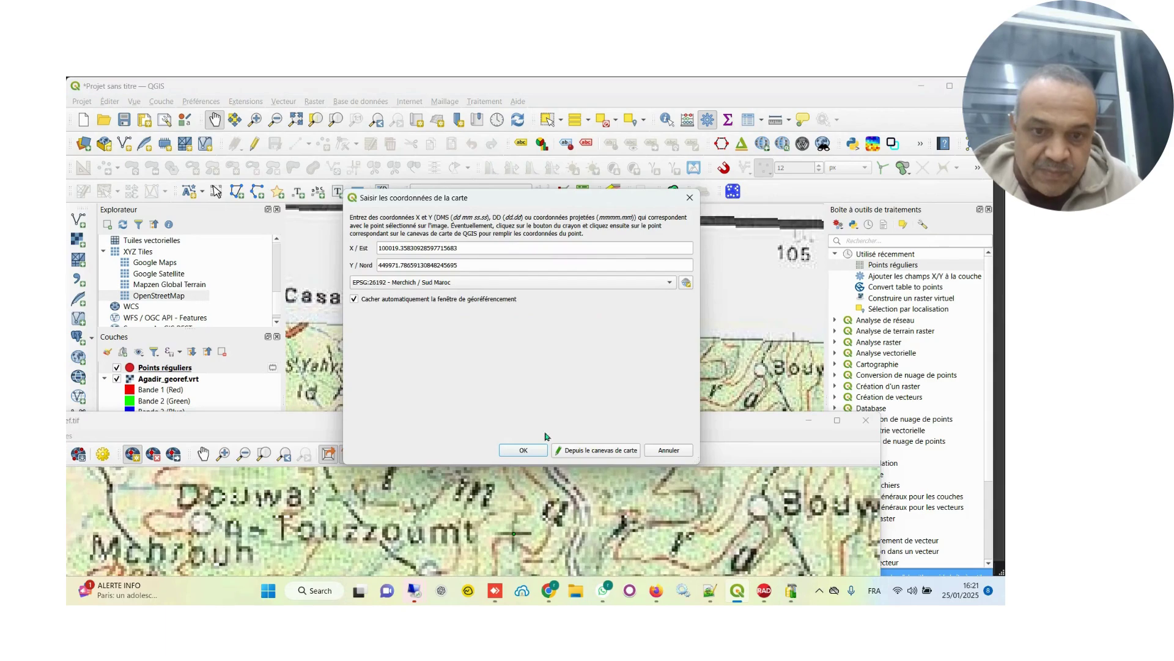
left_click(531, 449)
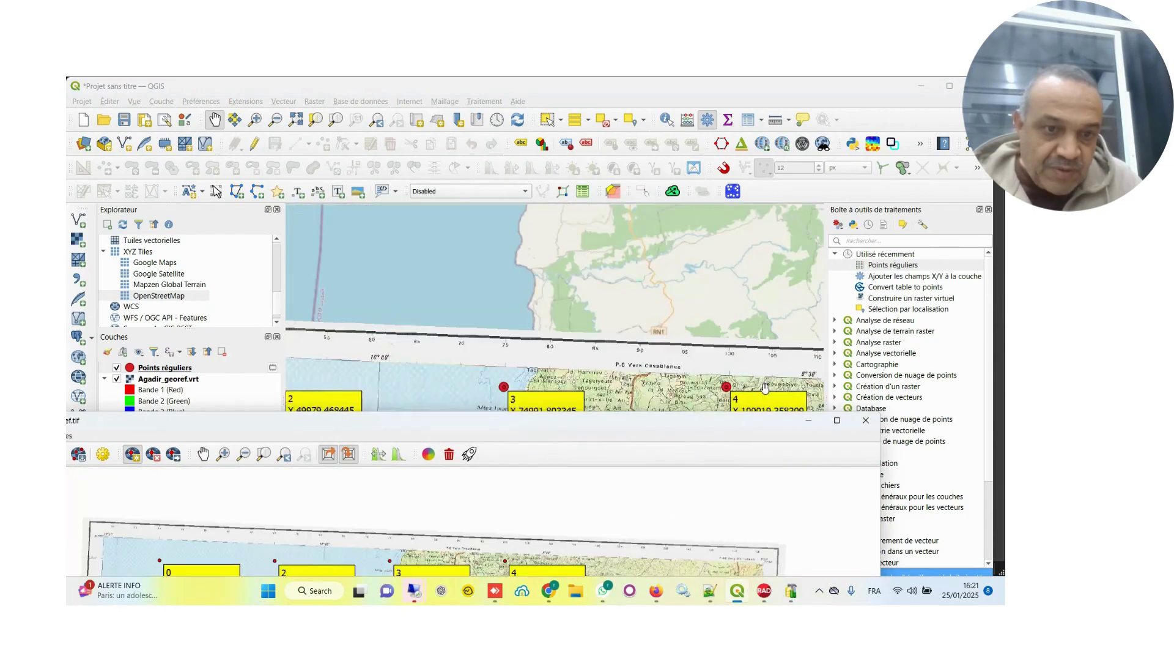
Place the sixth control point on the grid cross below the northern margin's 125 label, with canvas coordinates from its regular point, about X 125011, Y 449985.
left_click_drag(765, 387, 503, 366)
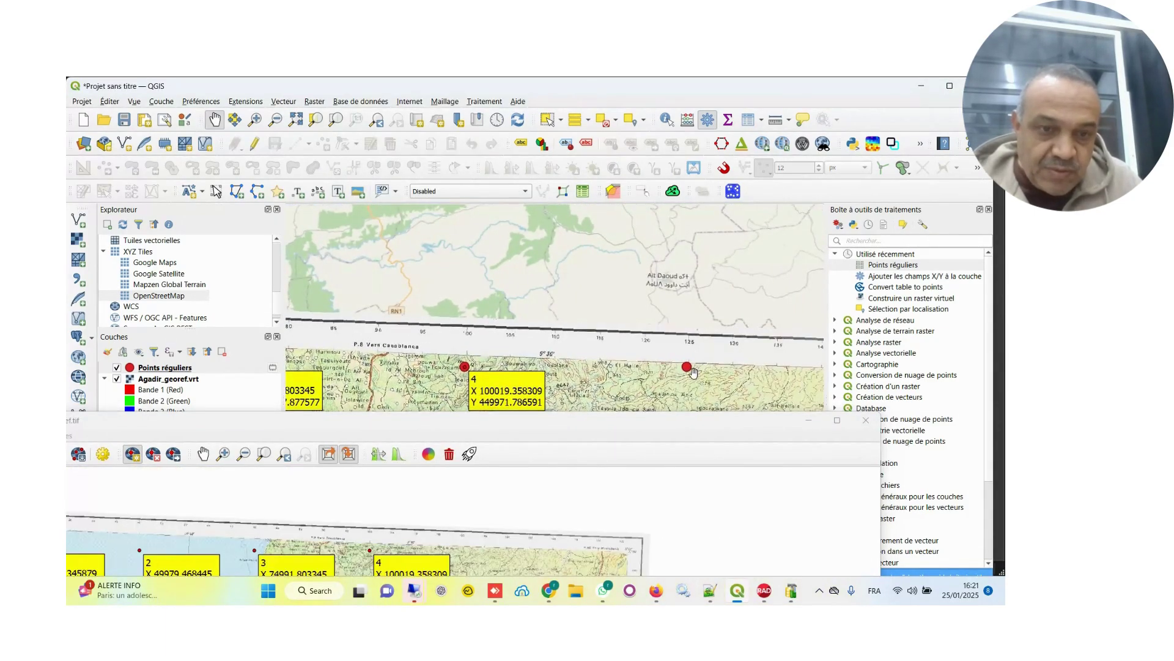
scroll(693, 371, "up", 4)
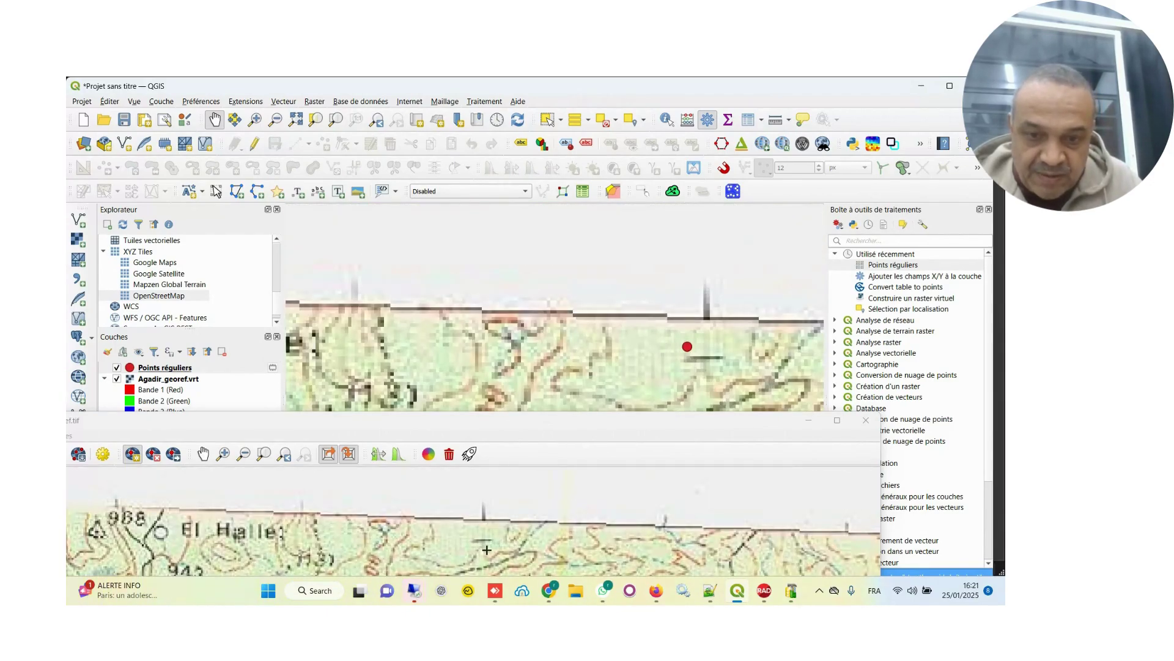
scroll(487, 550, "up", 2)
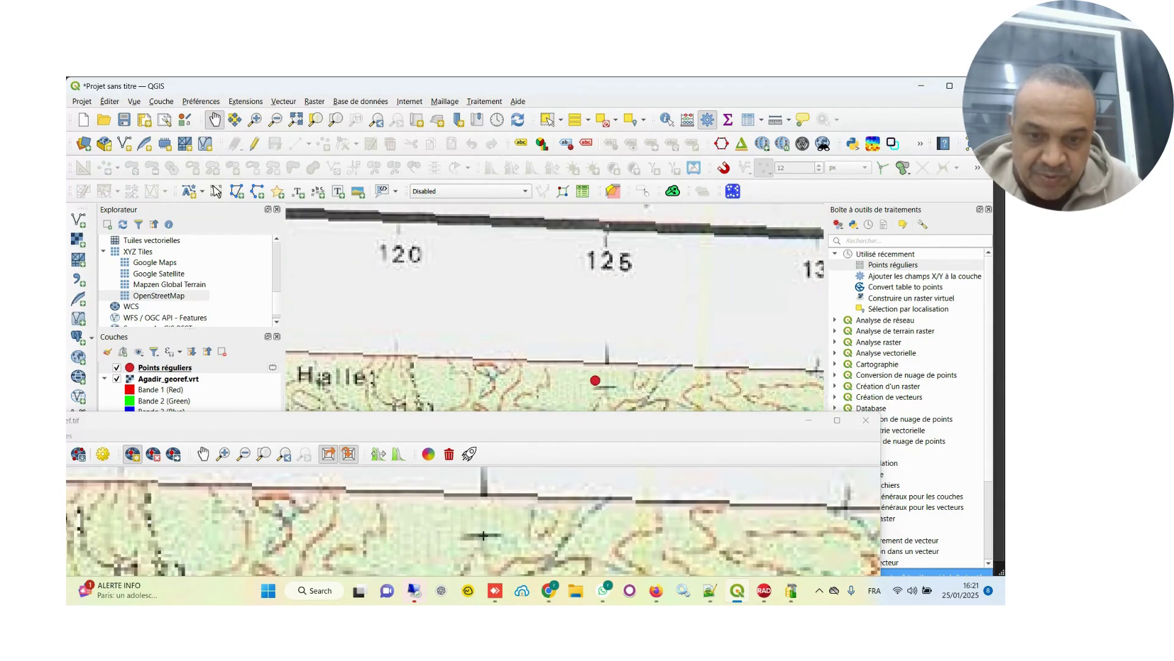
left_click(483, 536)
left_click(574, 453)
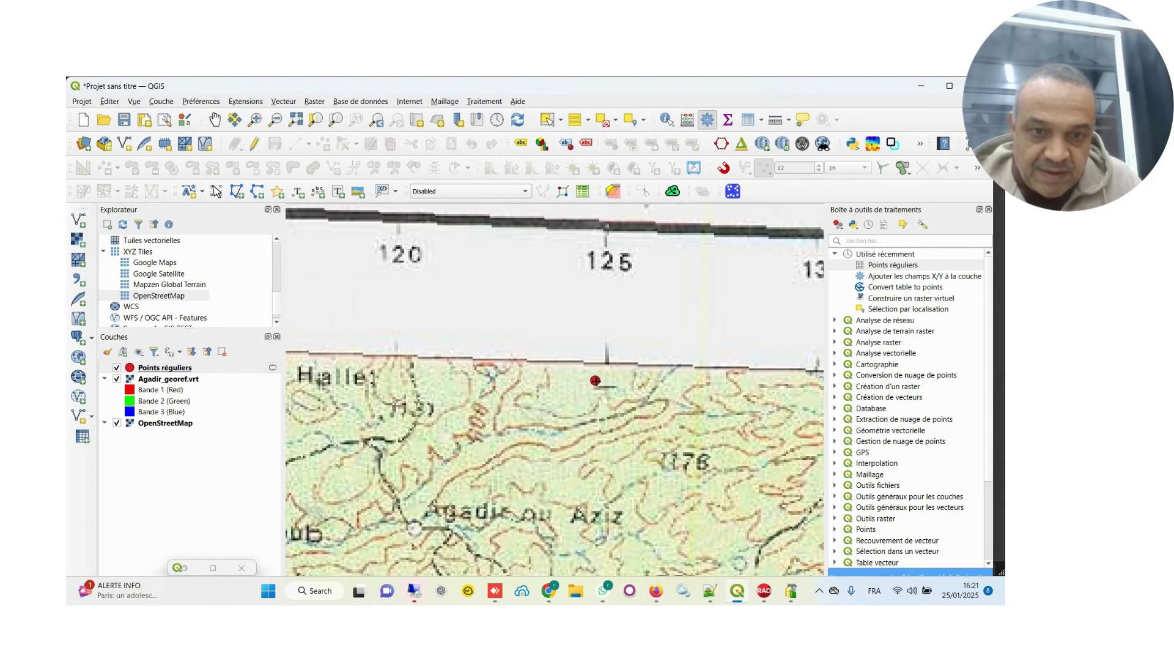
left_click(595, 380)
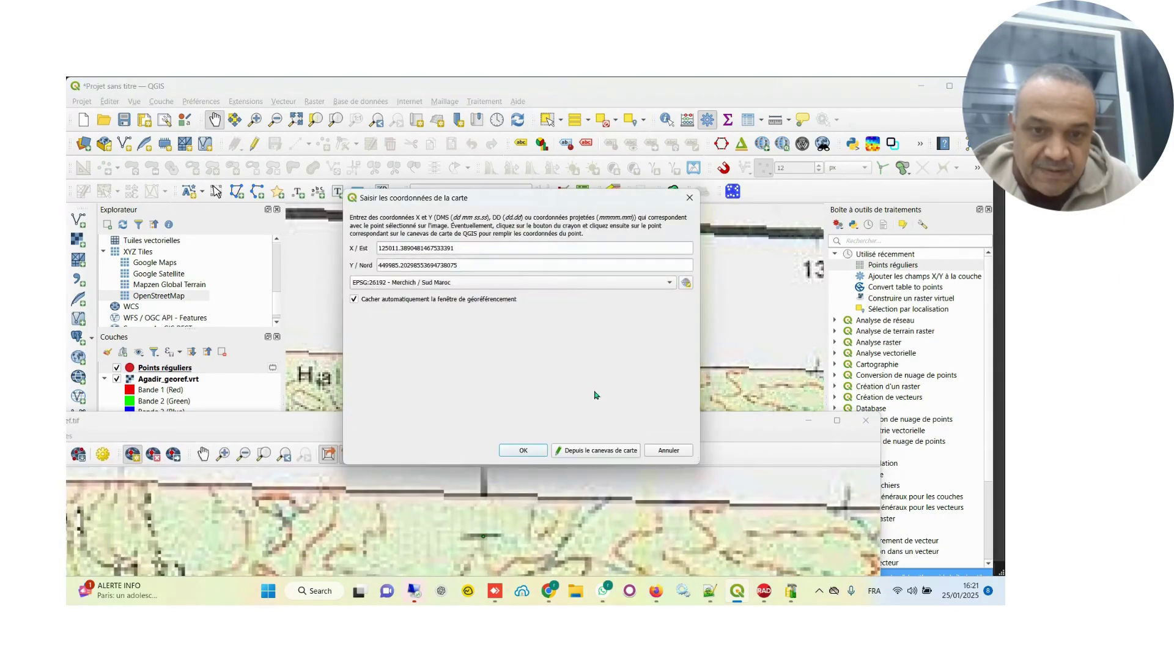
left_click(528, 451)
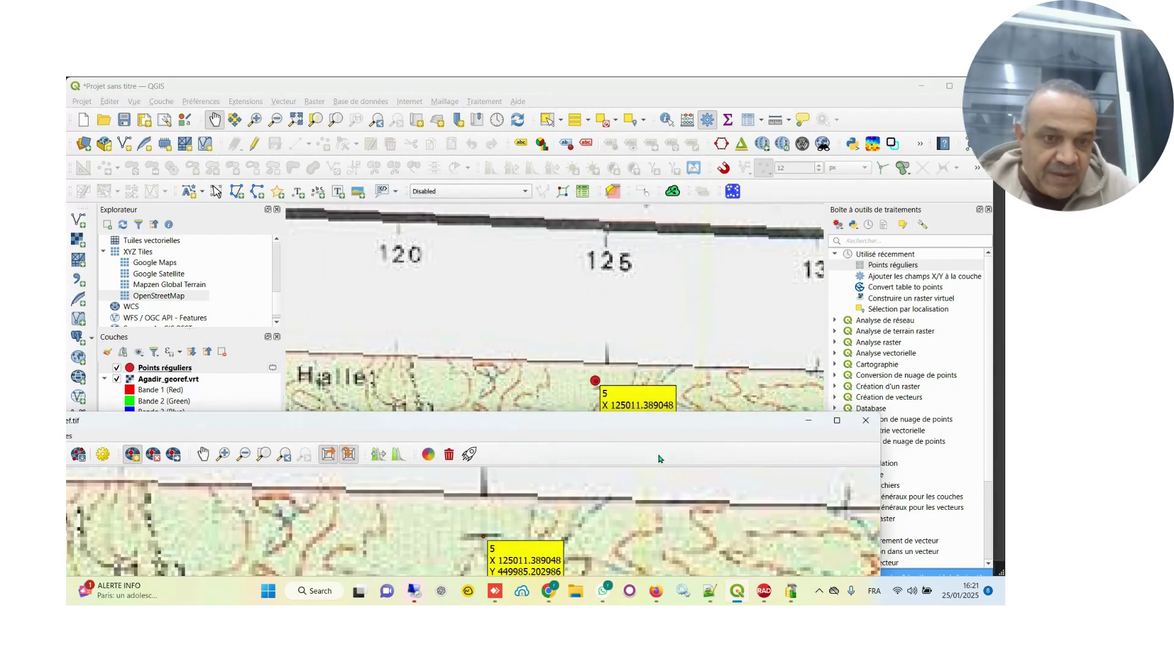
Place the seventh control point on the sea grid cross south of the first one, with canvas coordinates from its regular point, about X 25004, Y 425005.
scroll(713, 396, "down", 5)
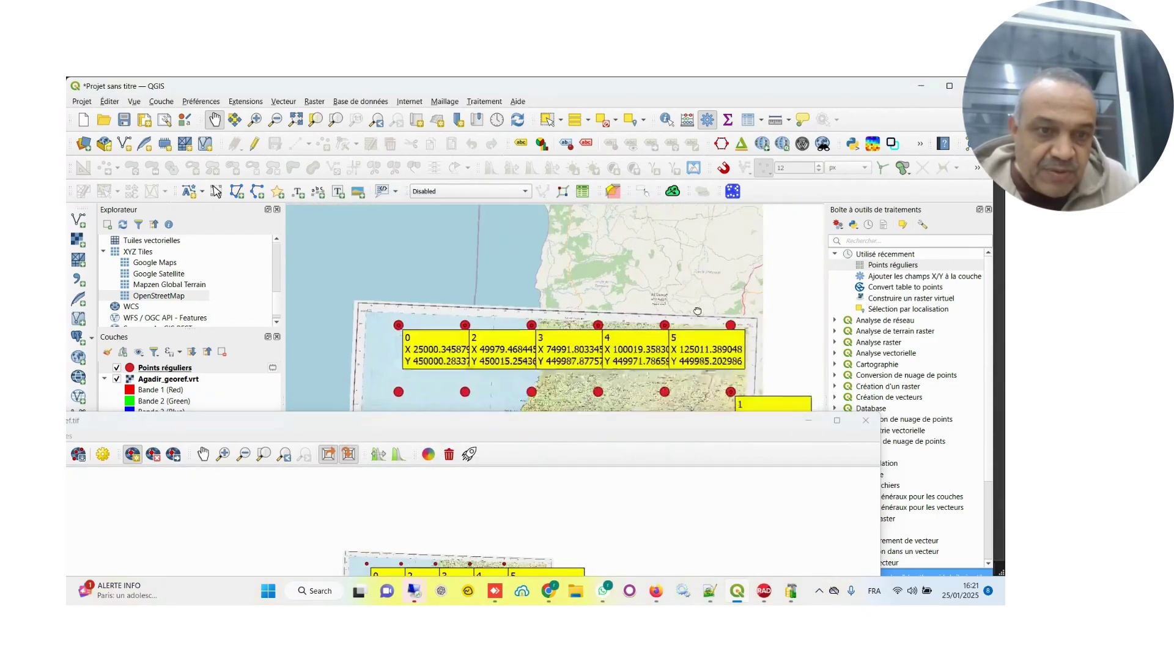
left_click_drag(460, 403, 542, 373)
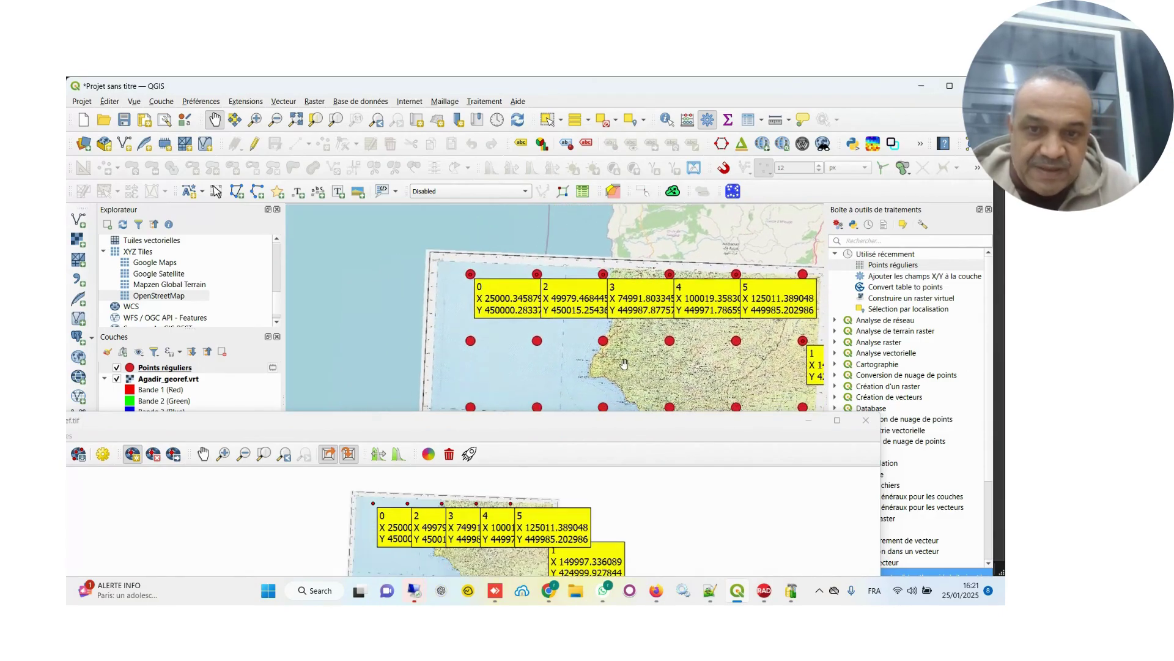
scroll(470, 344, "up", 6)
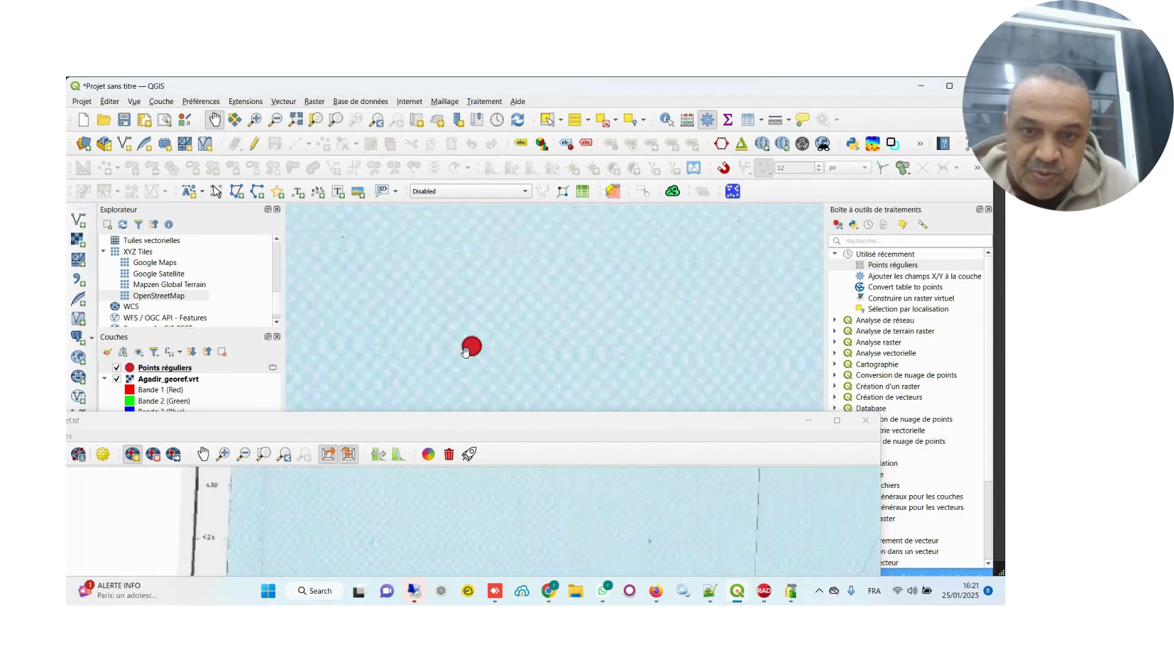
scroll(479, 348, "up", 3)
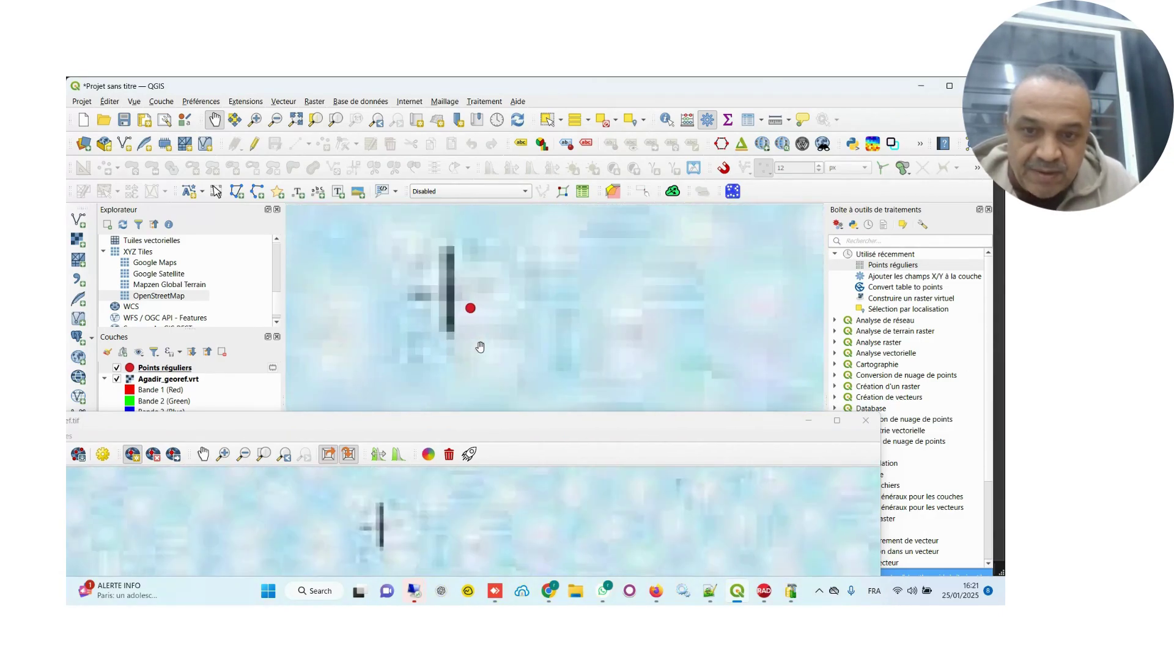
left_click(380, 526)
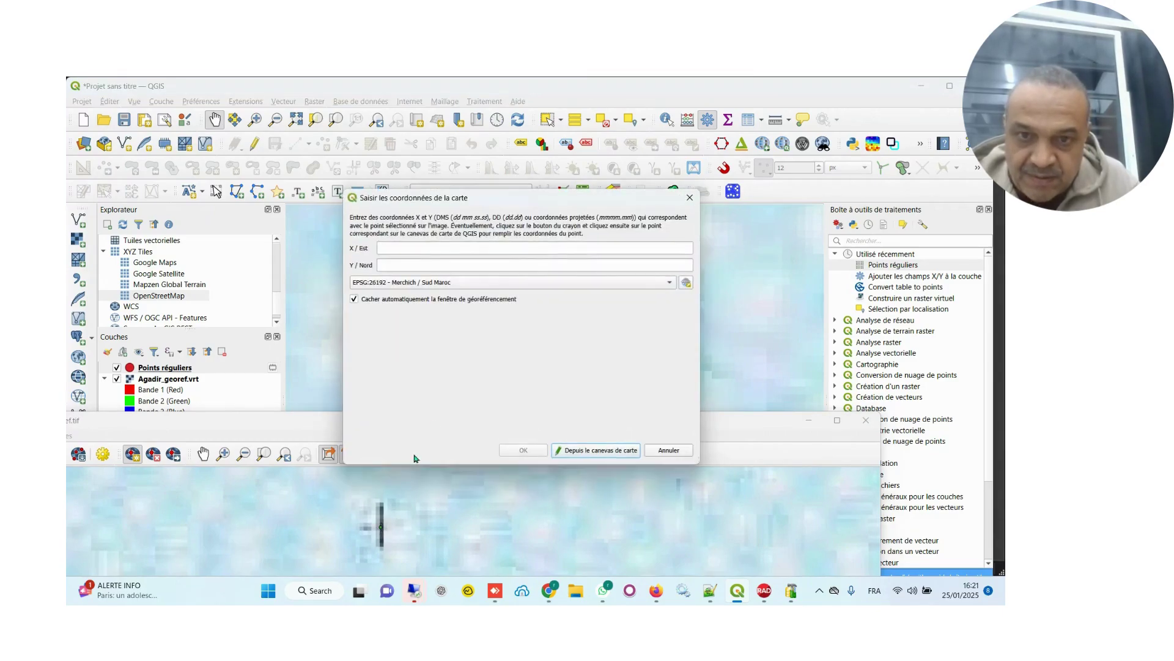
left_click(596, 449)
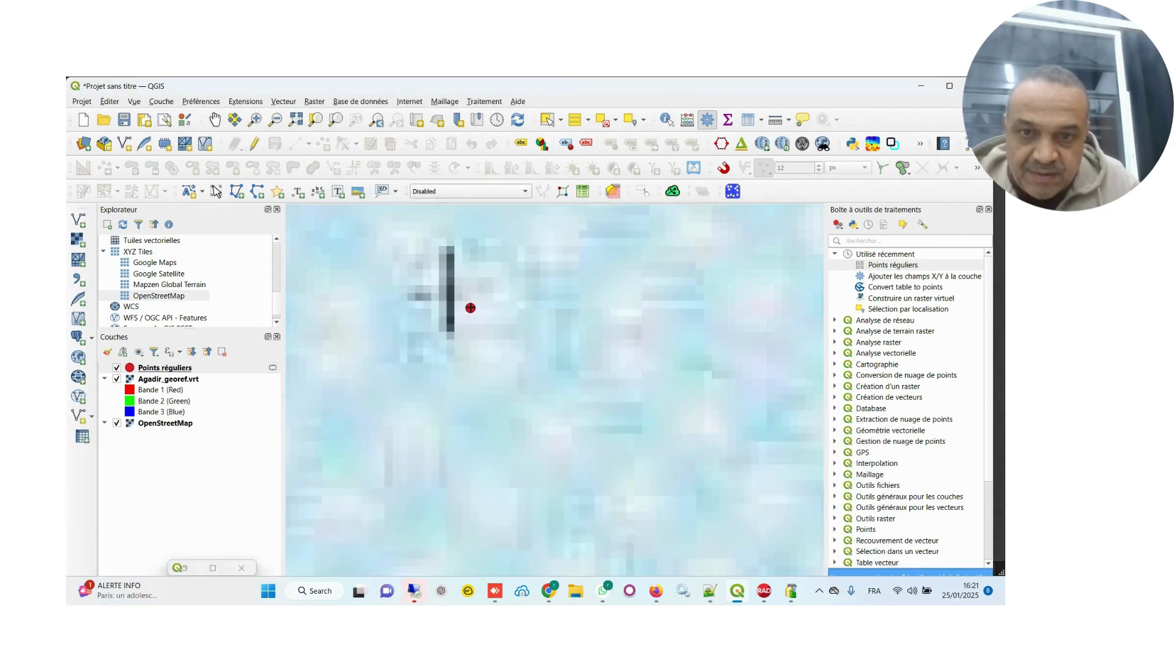
left_click(470, 308)
left_click(524, 452)
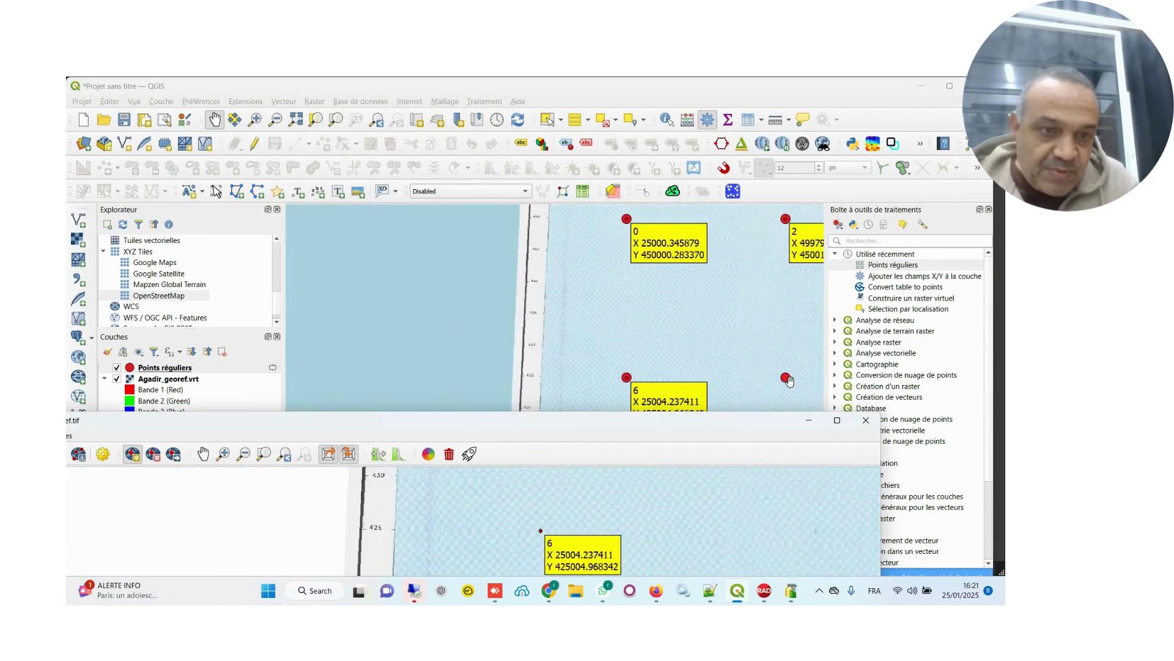
Place the eighth control point on the next sea grid cross east, with canvas coordinates from its regular point, about X 50002, Y 424998.
scroll(789, 381, "up", 5)
left_click_drag(795, 385, 535, 381)
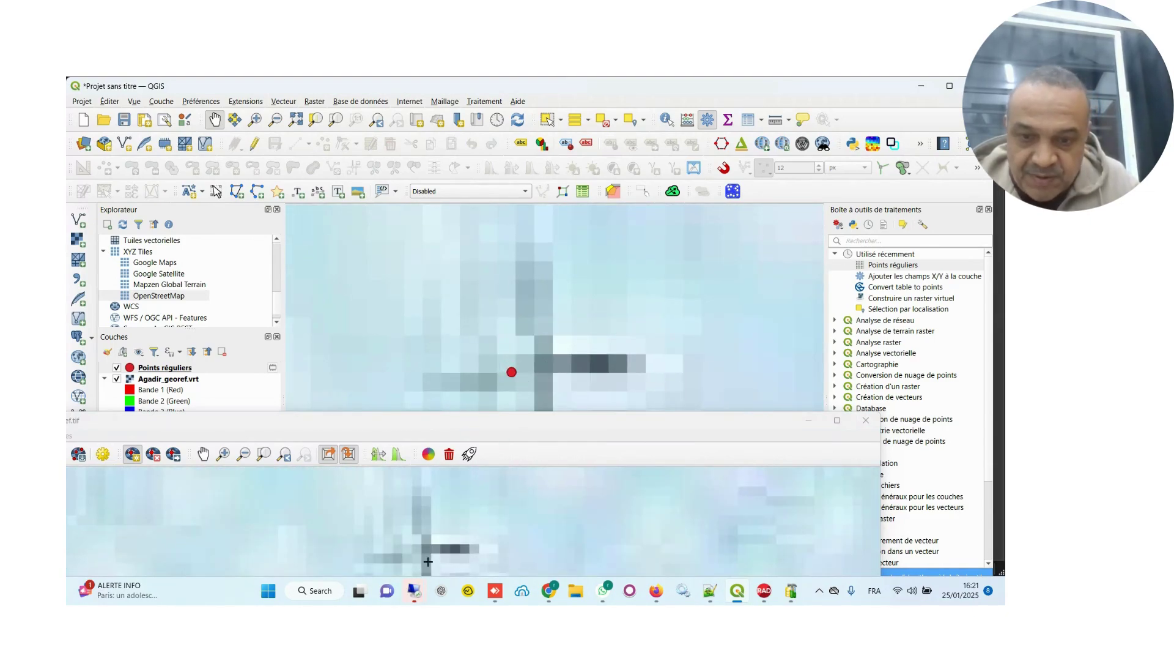
left_click(422, 551)
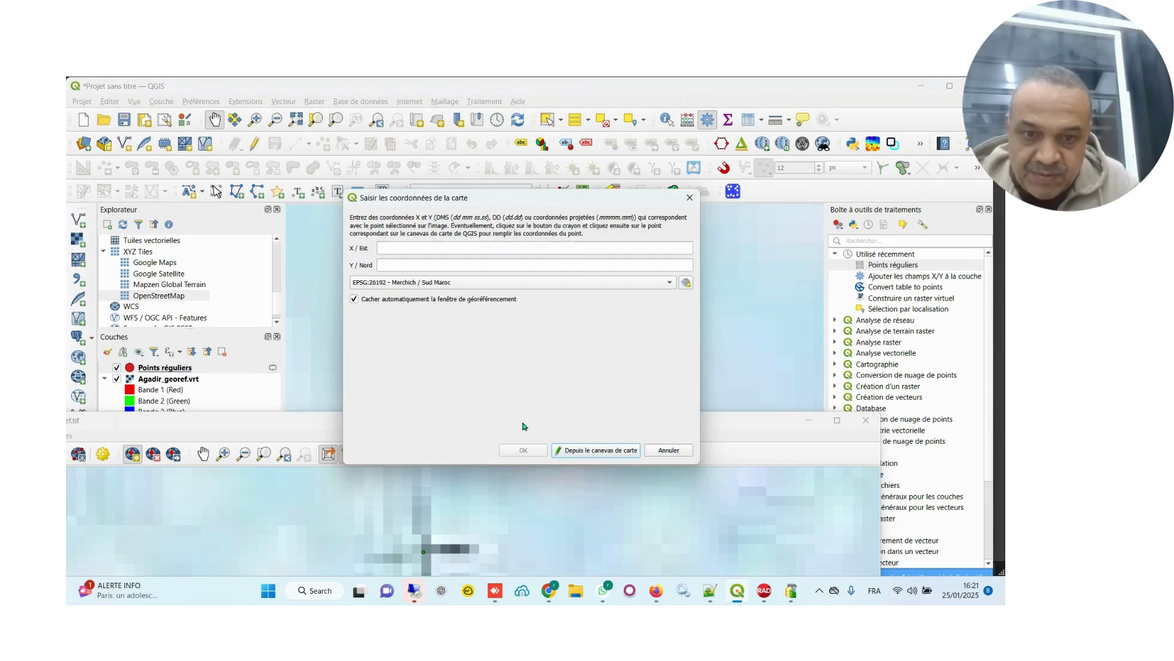
left_click(571, 450)
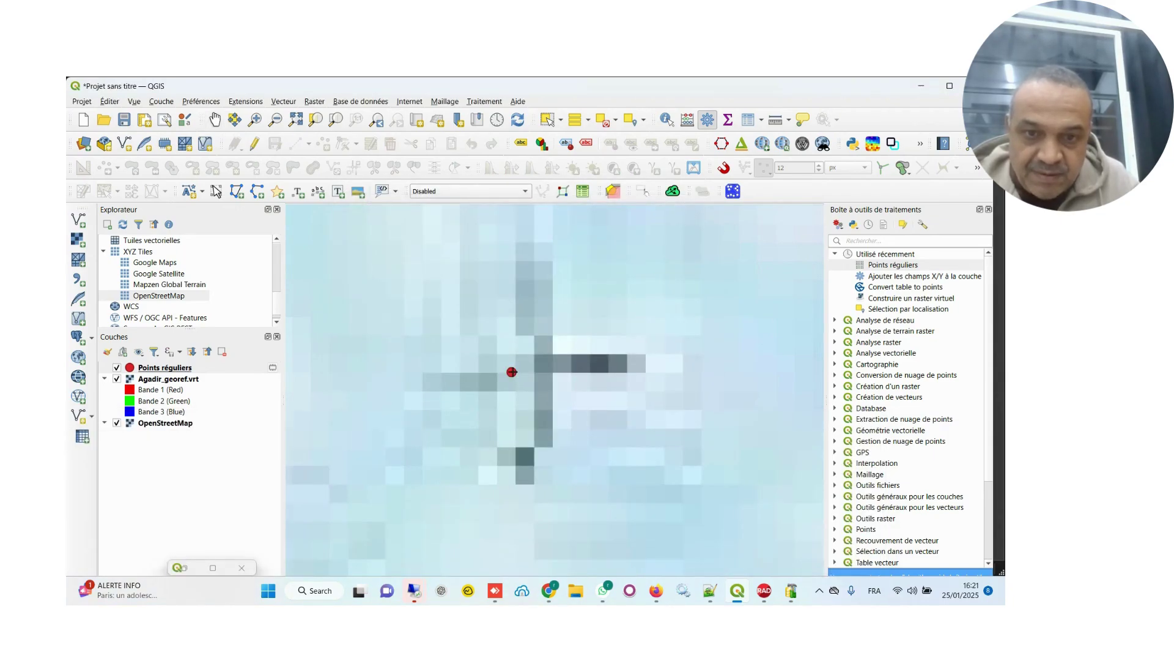
left_click(511, 372)
left_click(522, 449)
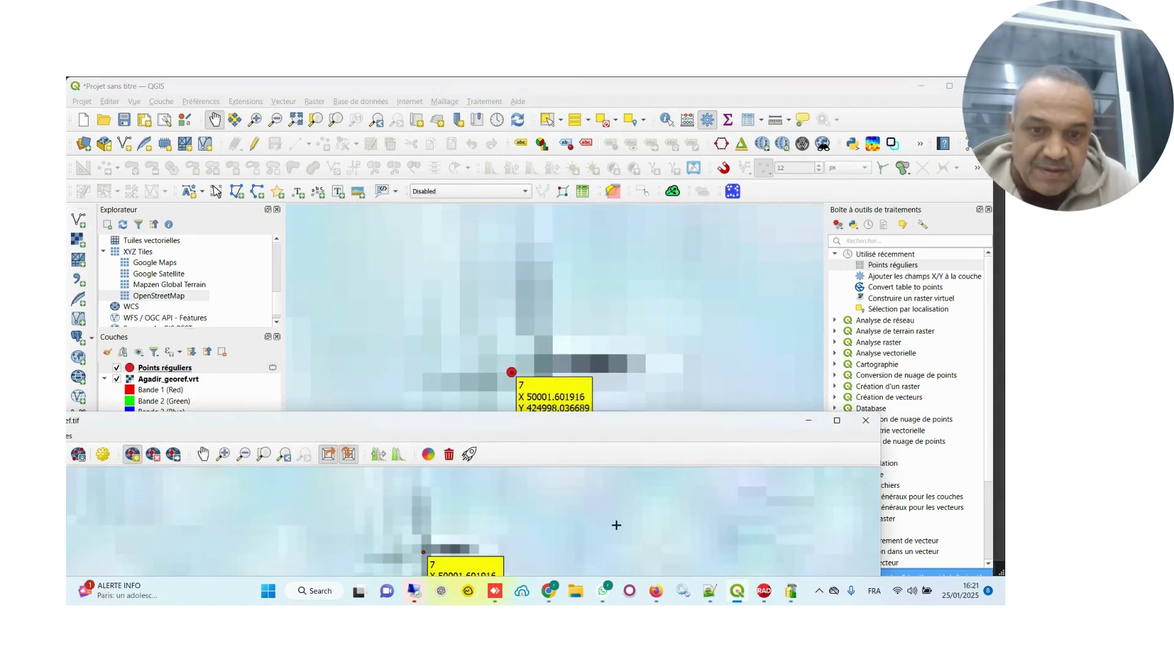
Place the ninth control point on the coastal grid cross below the St Mohamed Abdallah label, with canvas coordinates from its regular point, about X 75007, Y 424999.
scroll(633, 509, "down", 5)
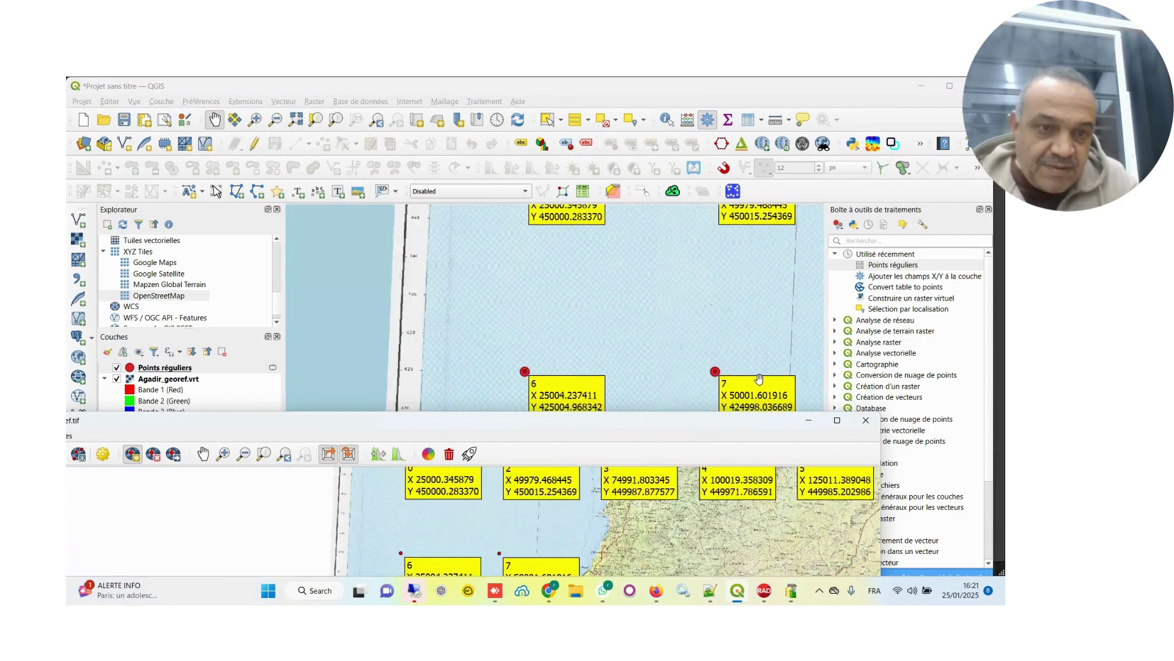
left_click_drag(619, 367, 425, 358)
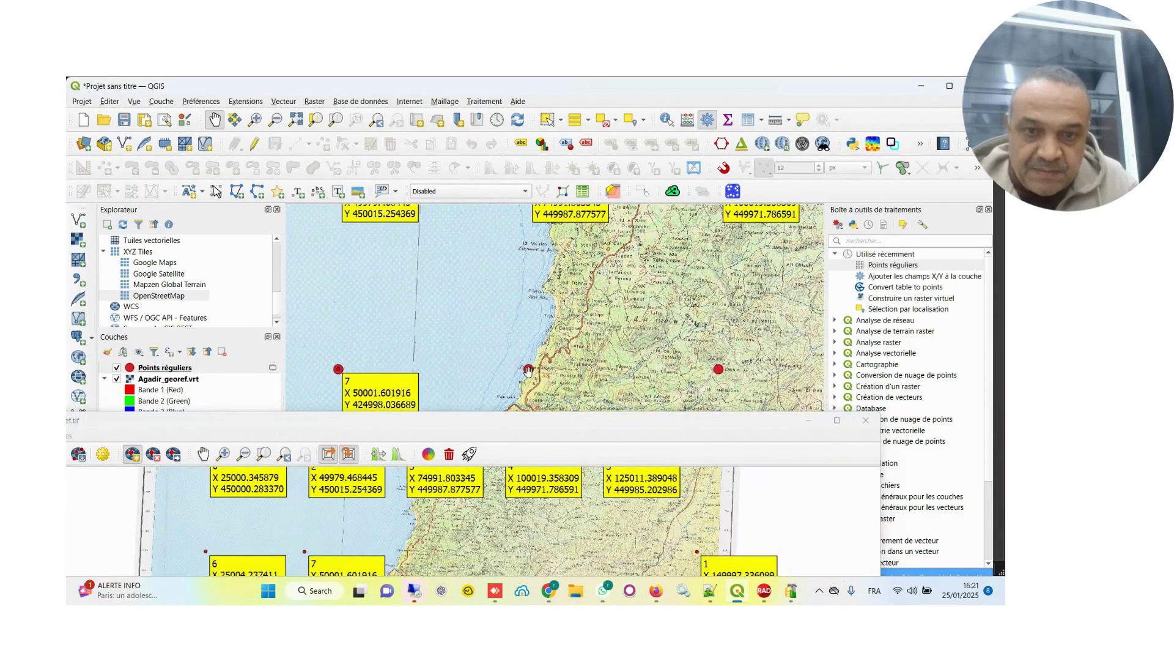
scroll(511, 372, "up", 5)
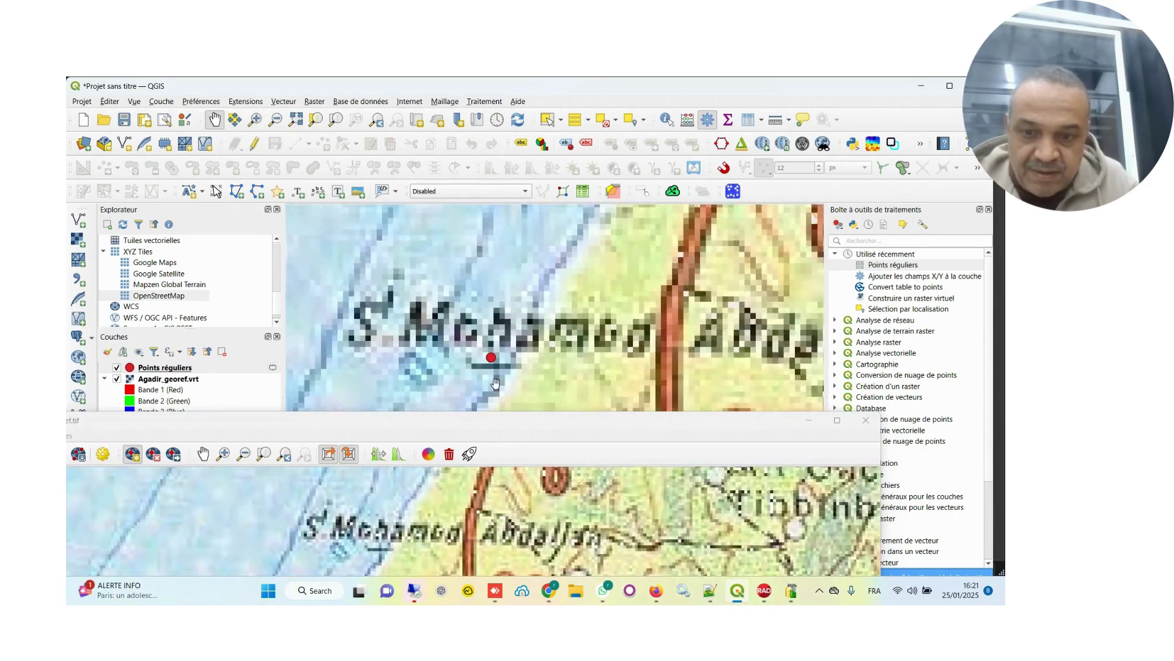
scroll(377, 551, "up", 5)
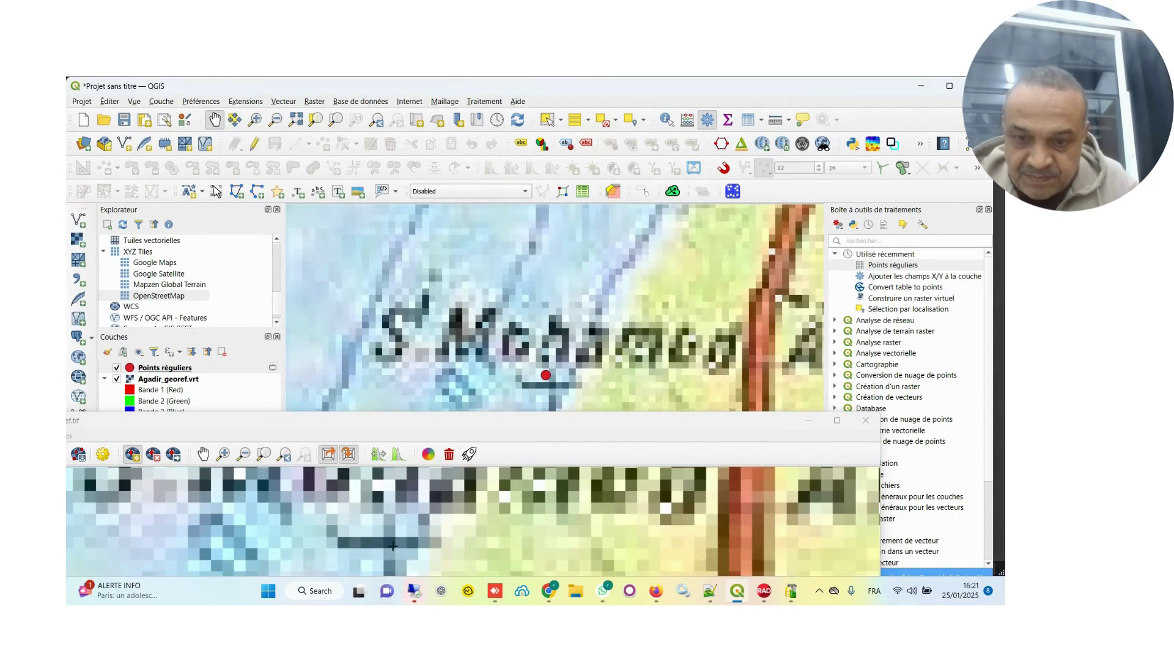
left_click(391, 543)
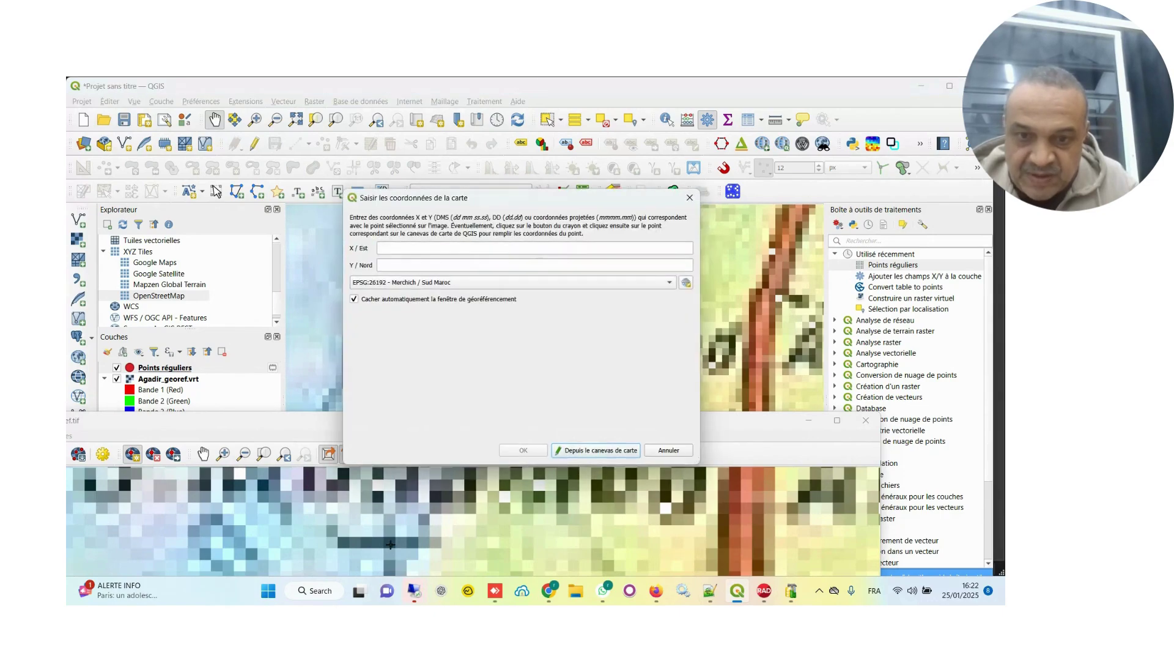
left_click(591, 451)
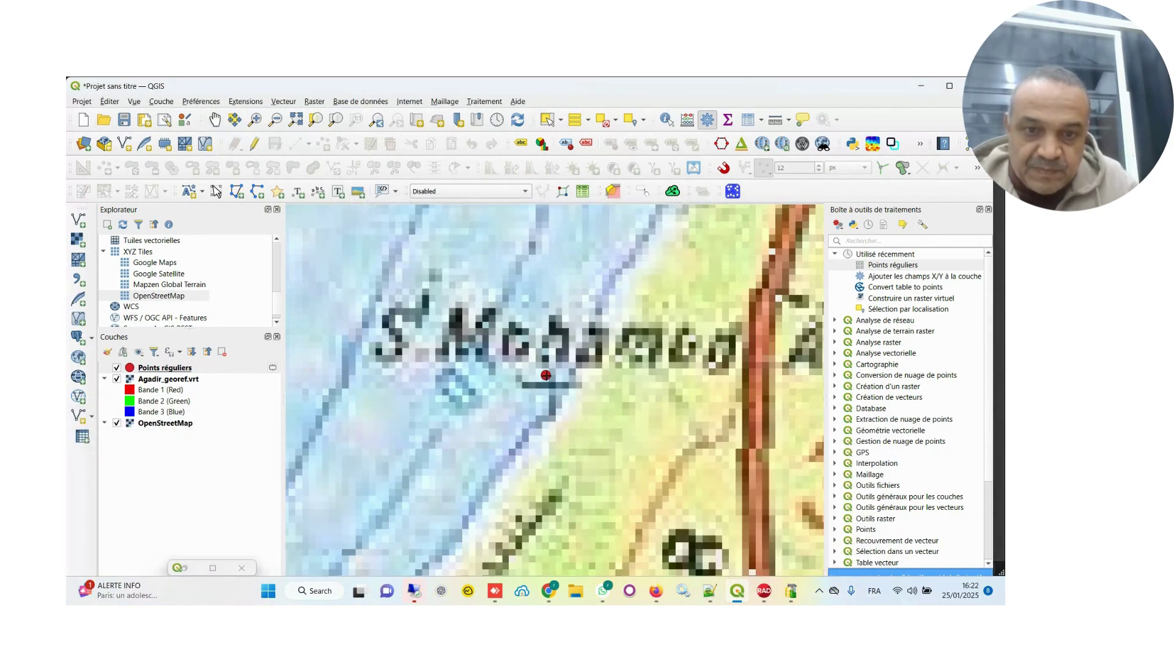
left_click(546, 375)
left_click(524, 451)
Place the tenth control point on the grid cross west of the St Moh ou Ali label, with canvas coordinates from its regular point, about X 100003, Y 424997.
scroll(713, 371, "down", 4)
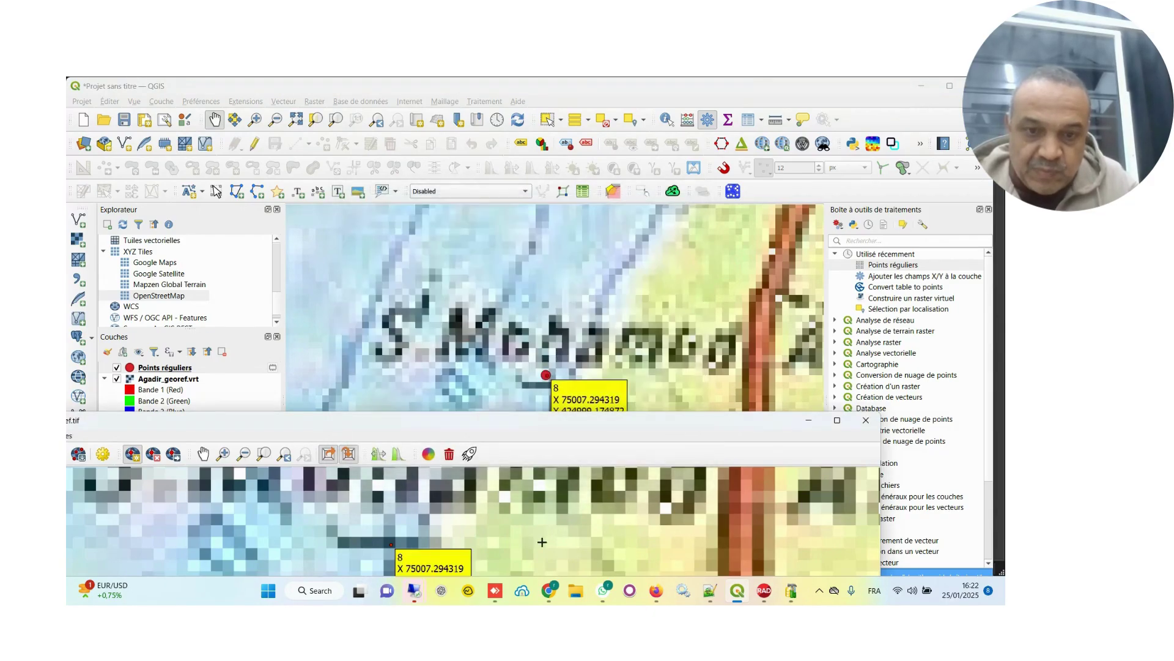
scroll(714, 371, "down", 4)
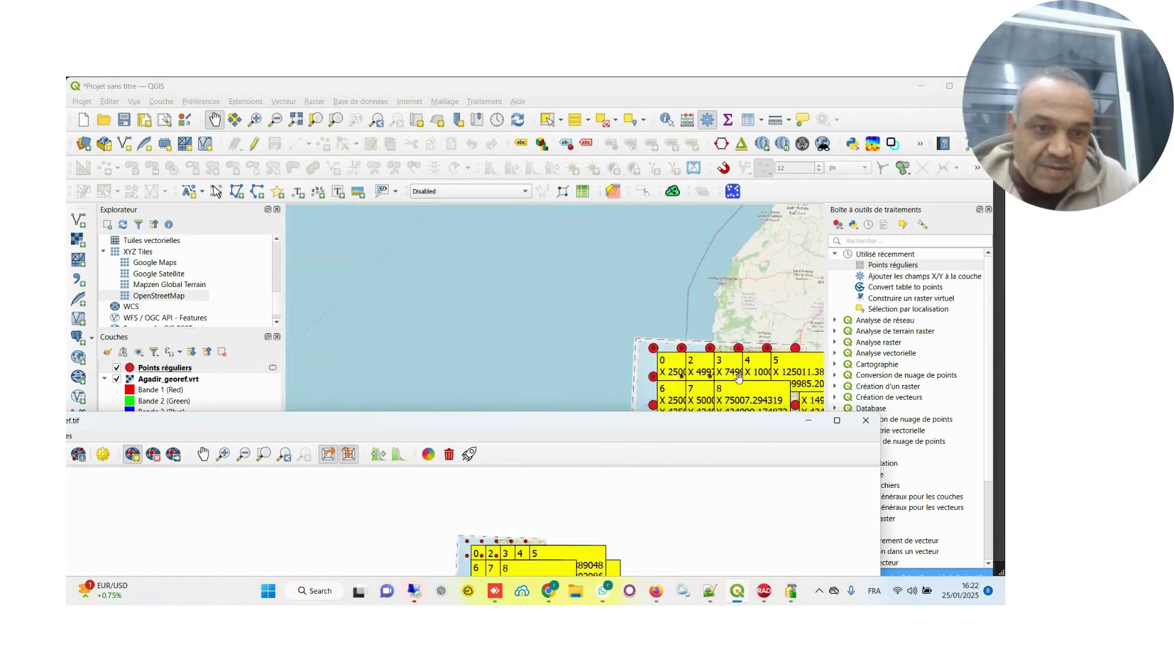
left_click_drag(669, 388, 477, 392)
scroll(541, 340, "up", 4)
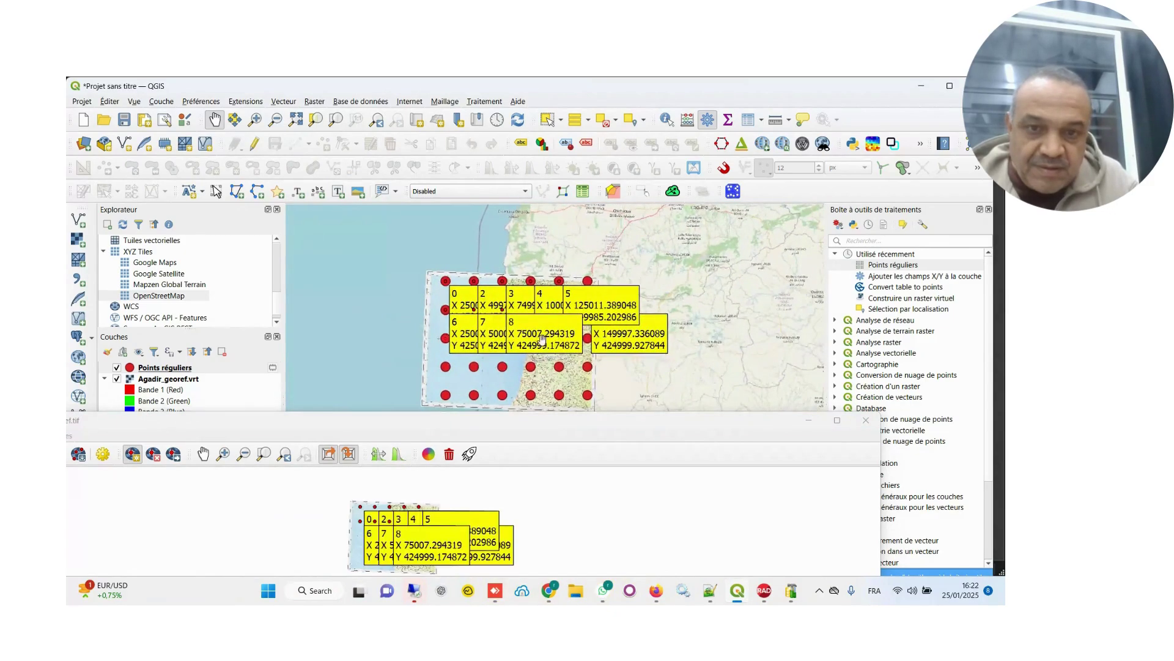
scroll(481, 302, "up", 2)
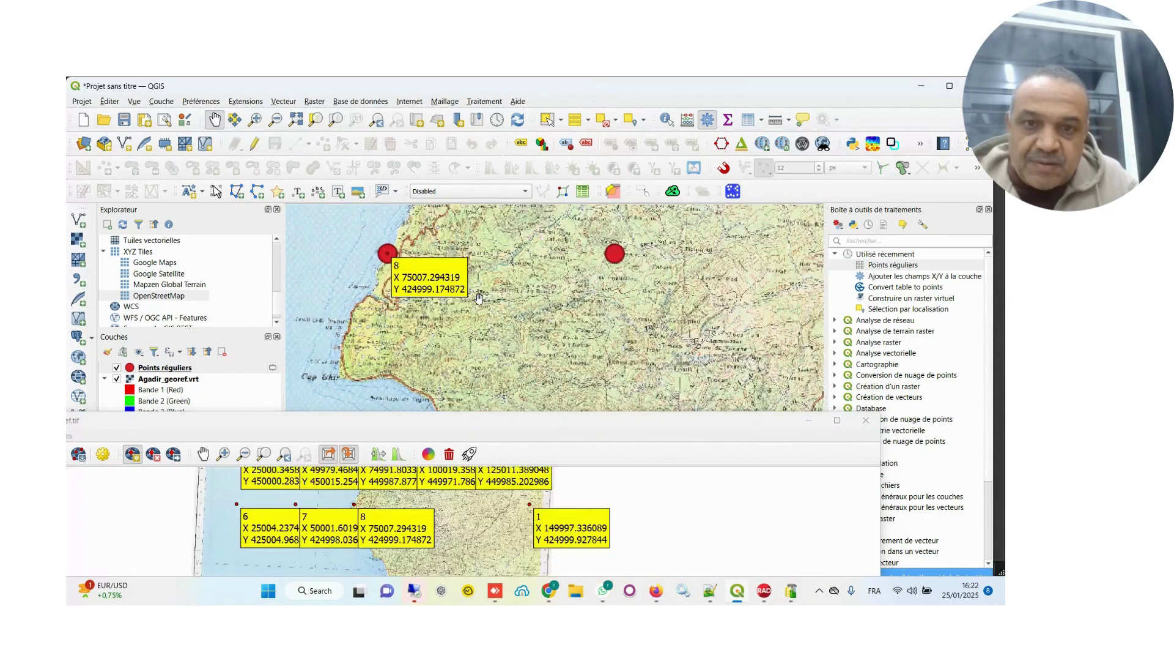
scroll(611, 256, "up", 3)
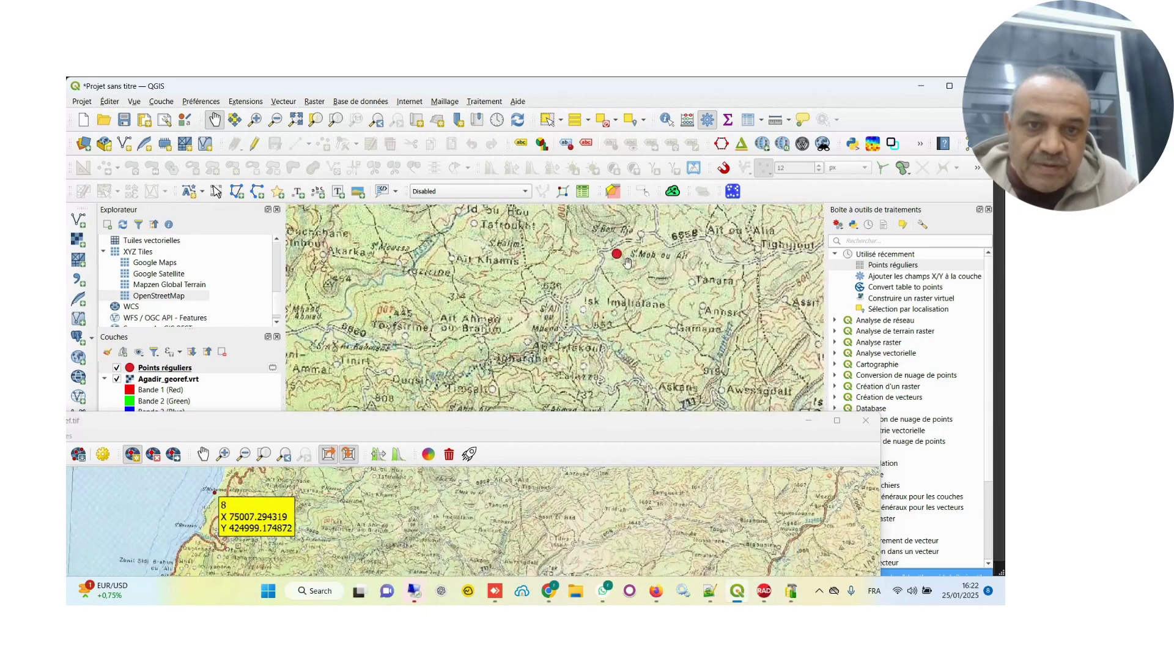
scroll(584, 340, "up", 3)
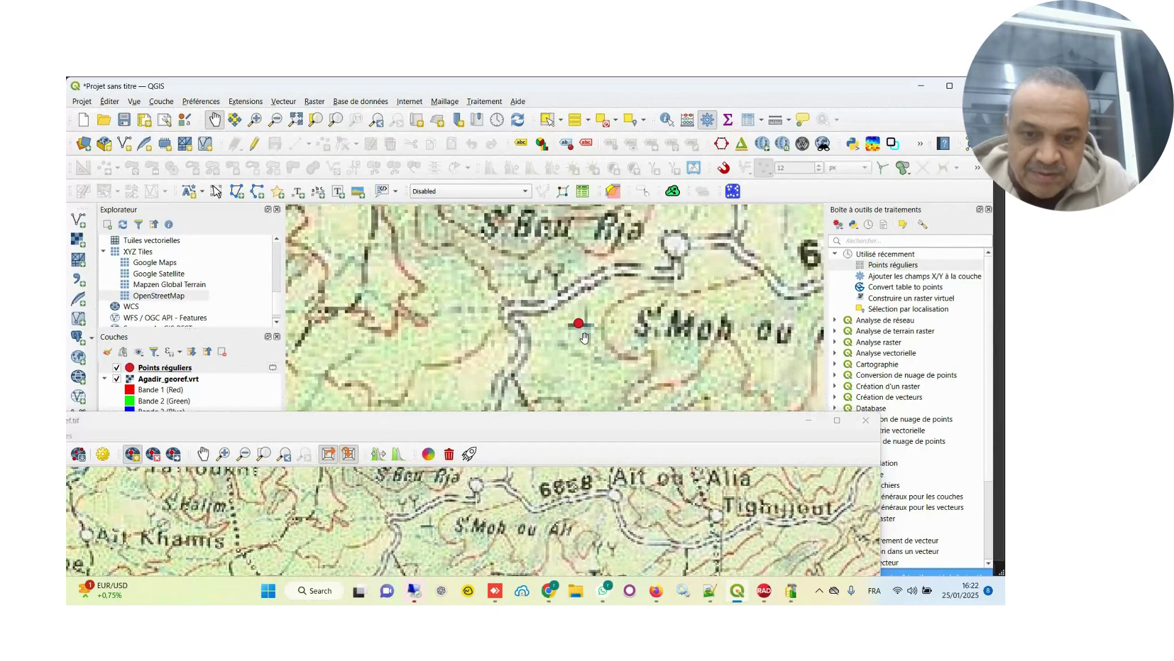
scroll(584, 337, "up", 2)
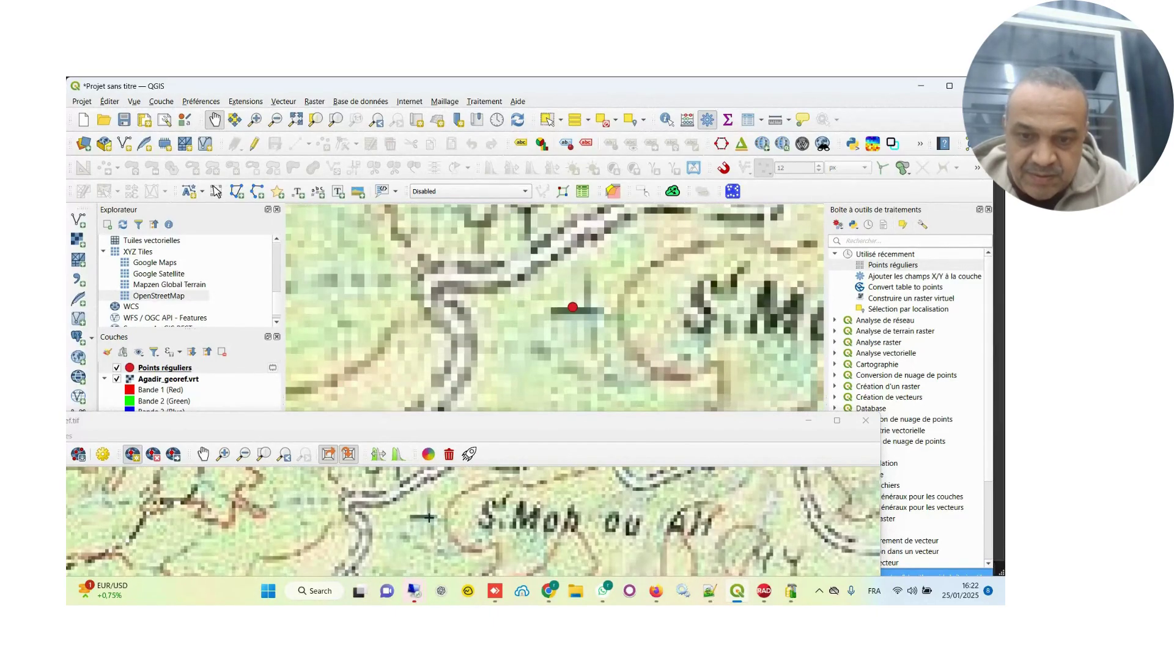
left_click(430, 519)
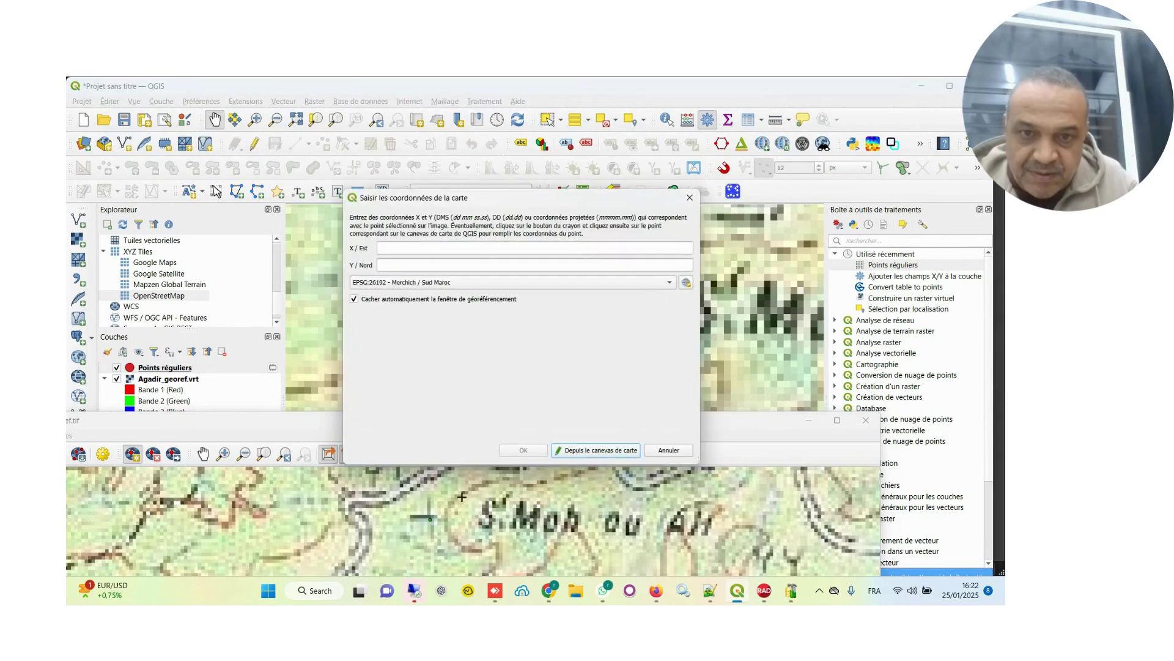
left_click(576, 451)
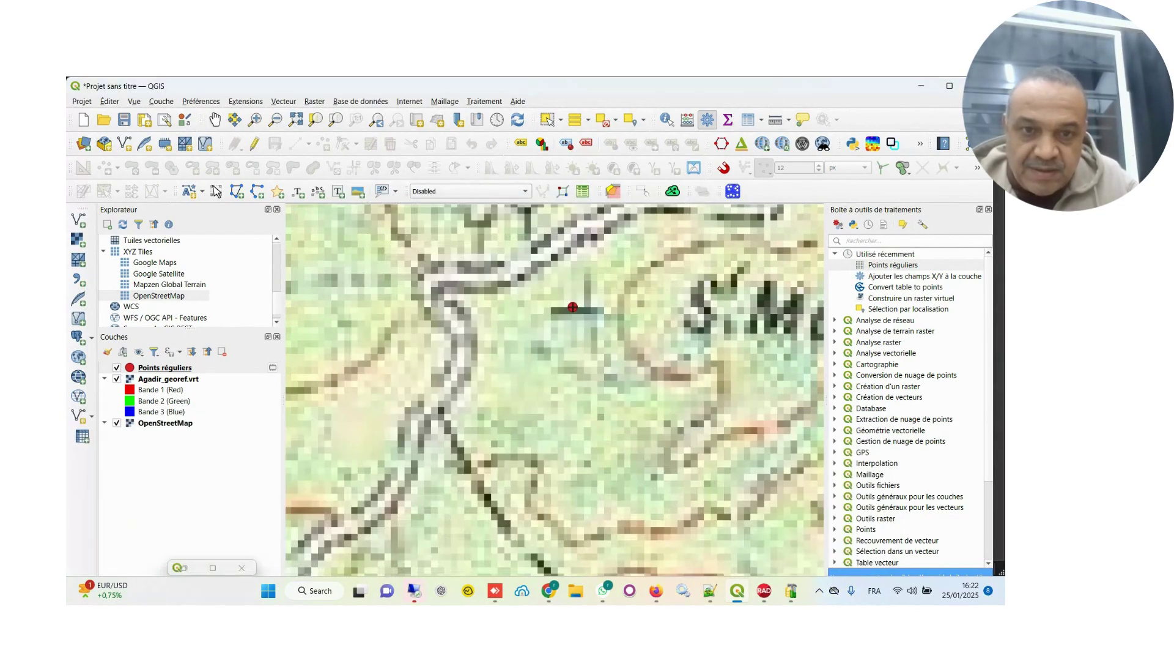
left_click(572, 307)
left_click(524, 450)
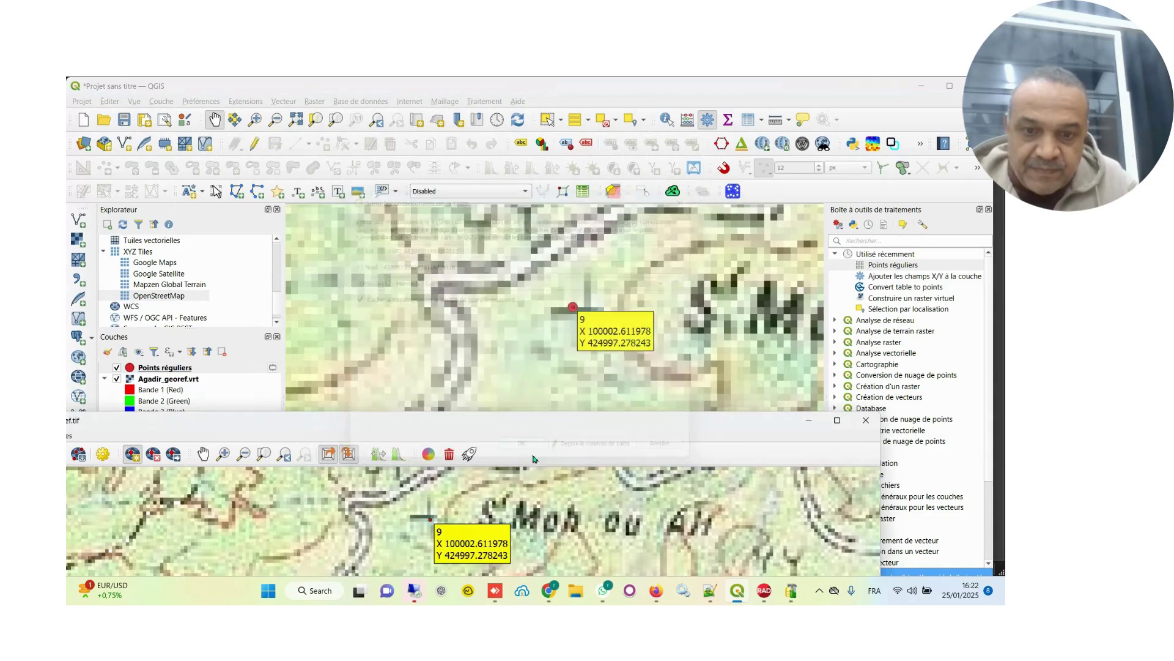
Examine the map around the next regular point east, at the end of the Tamgouna label, for a usable grid cross in both views.
scroll(690, 340, "down", 3)
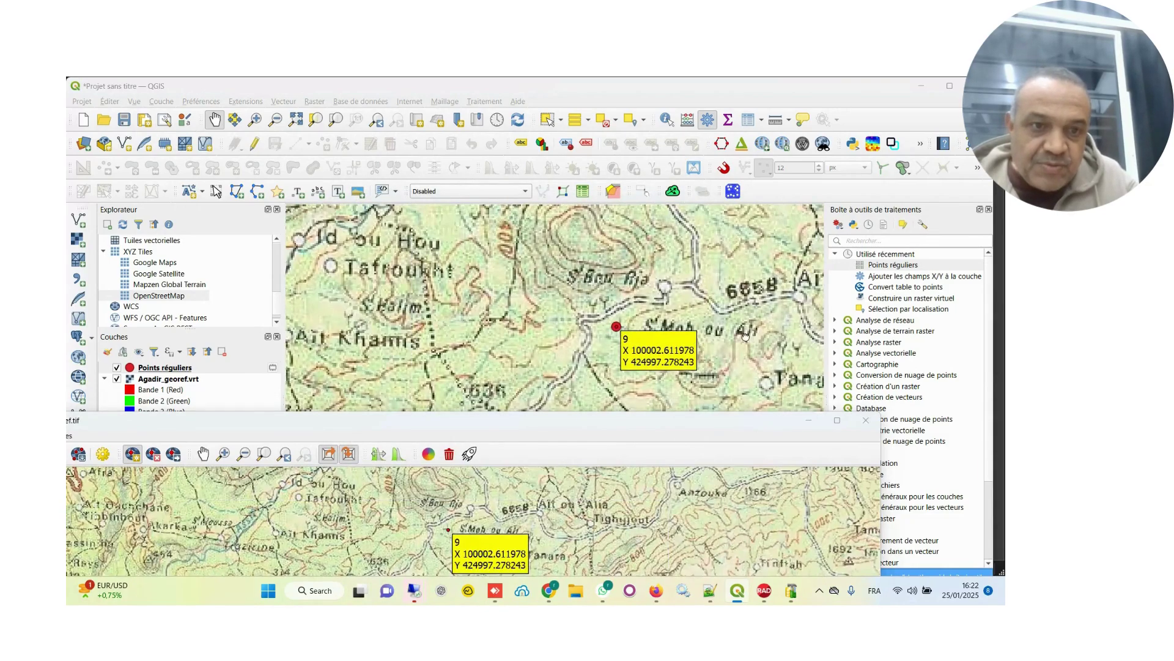
left_click_drag(690, 340, 269, 269)
left_click_drag(795, 245, 394, 344)
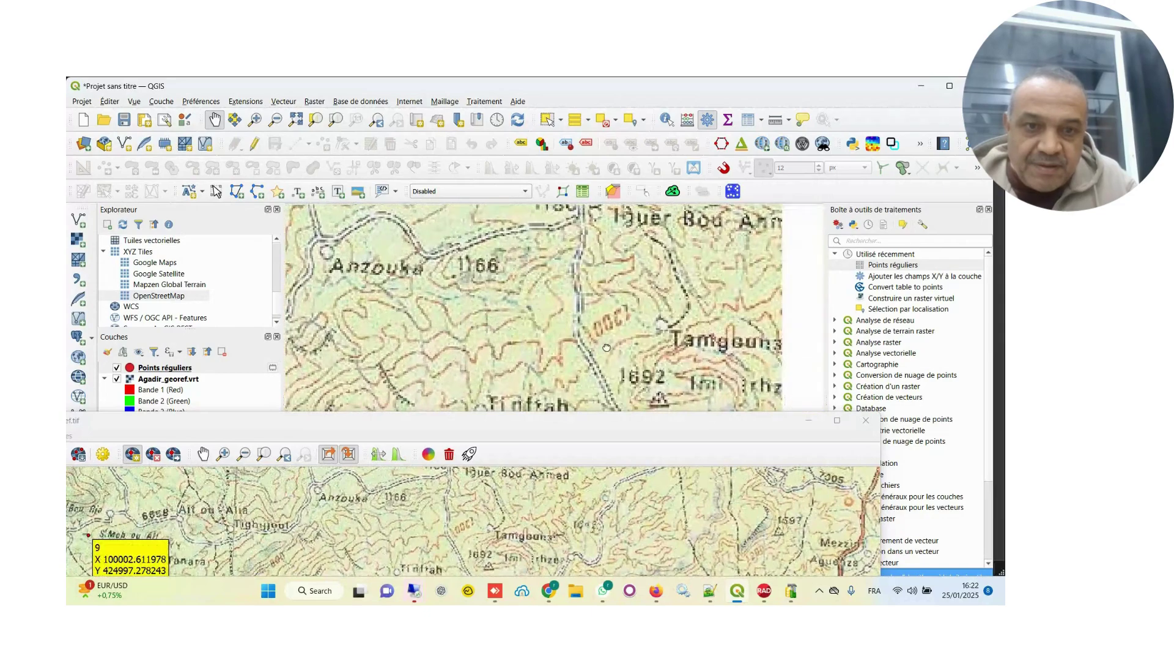
left_click_drag(822, 341, 630, 342)
scroll(618, 339, "up", 1)
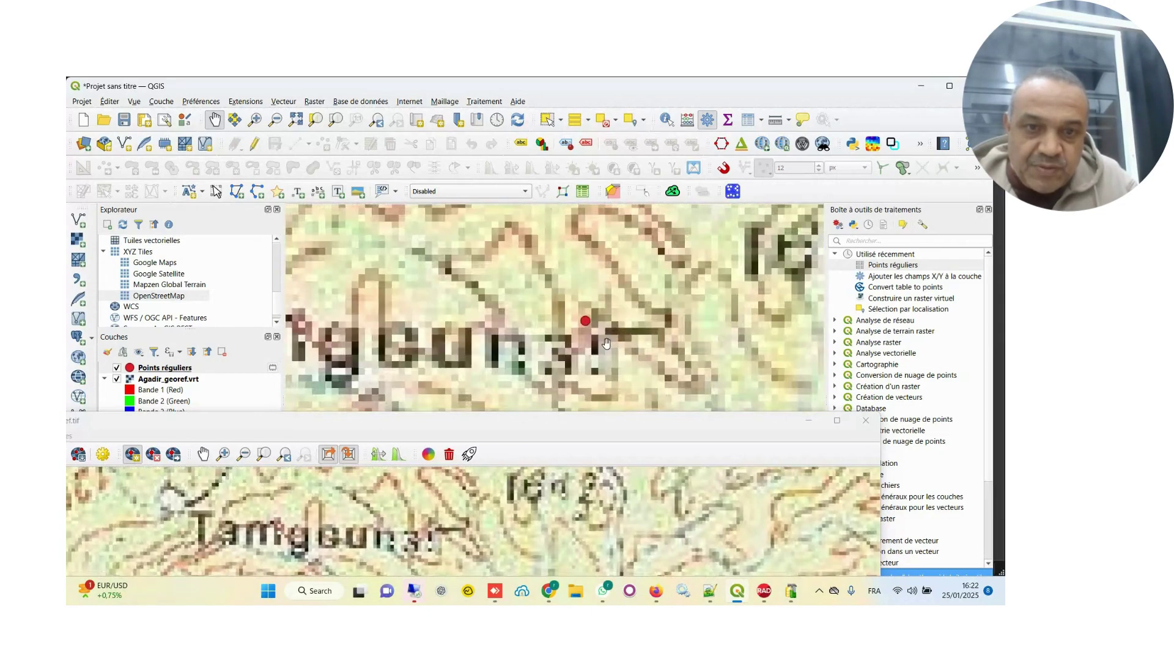
scroll(584, 345, "up", 1)
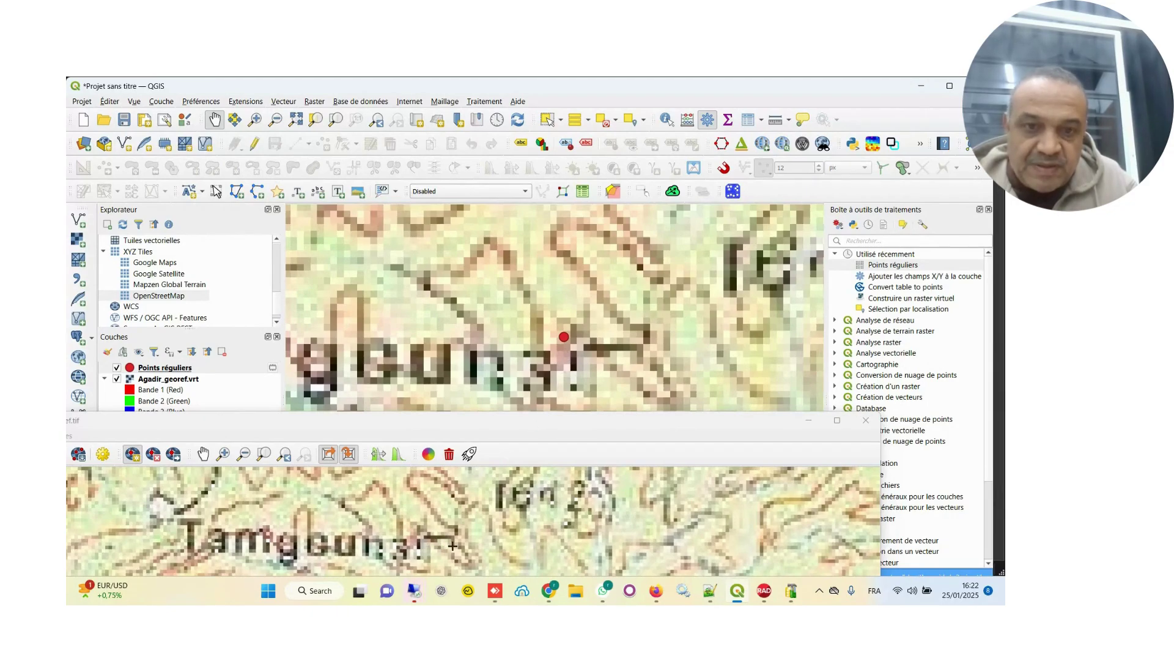
scroll(572, 362, "down", 1)
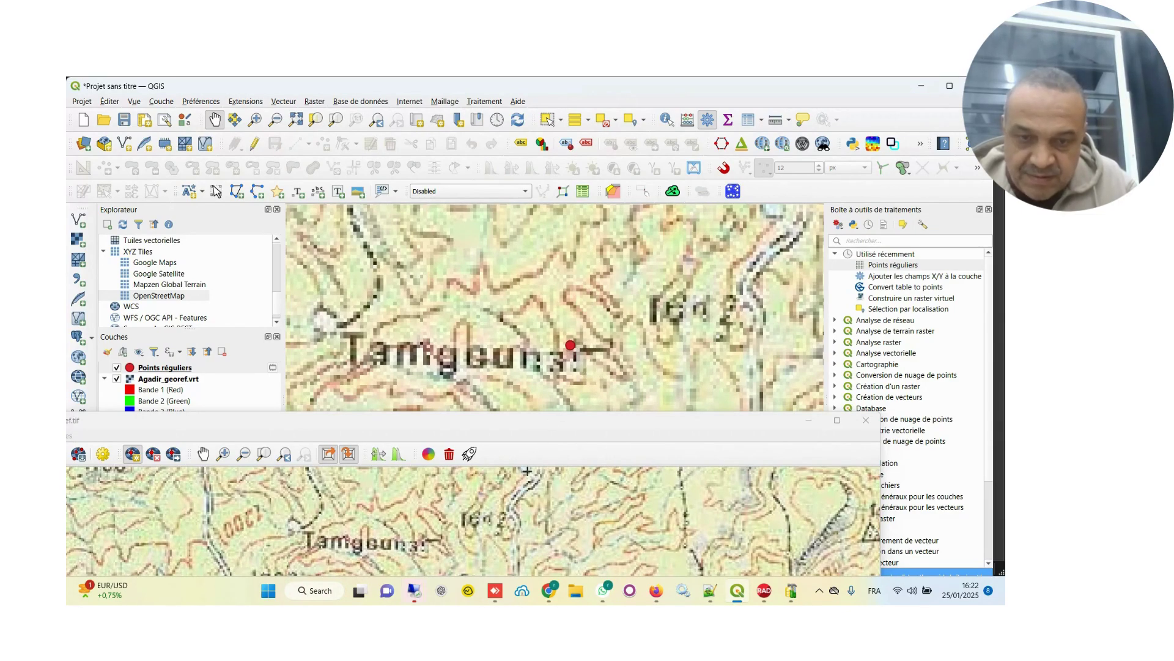
scroll(575, 356, "up", 1)
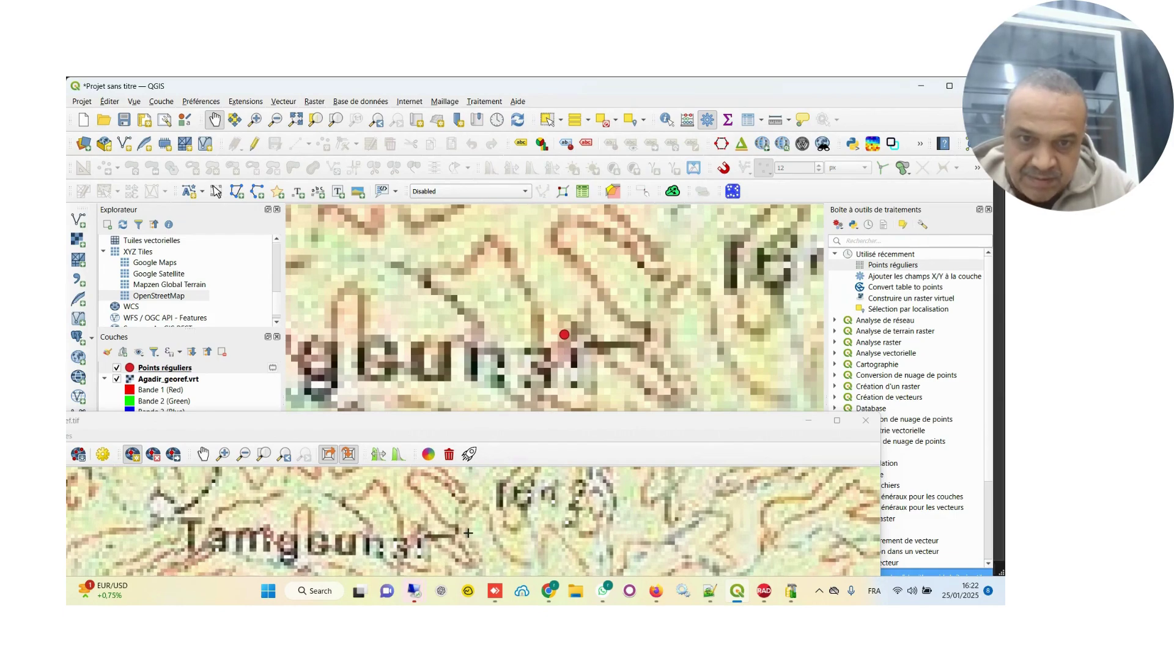
scroll(468, 532, "up", 1)
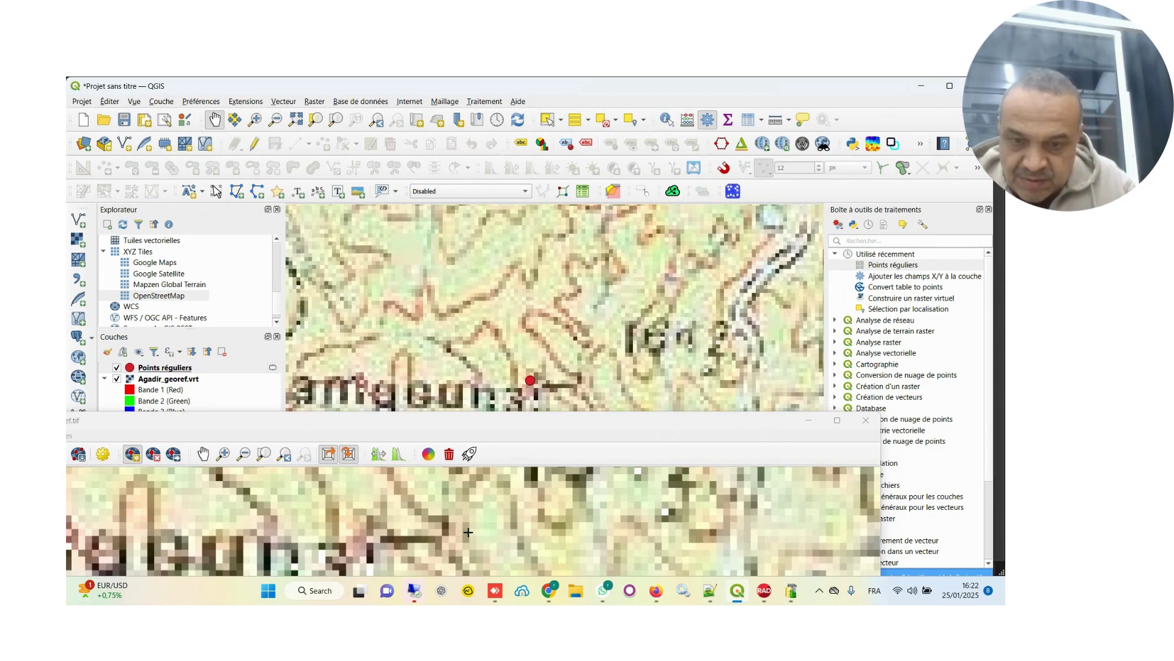
scroll(468, 533, "down", 2)
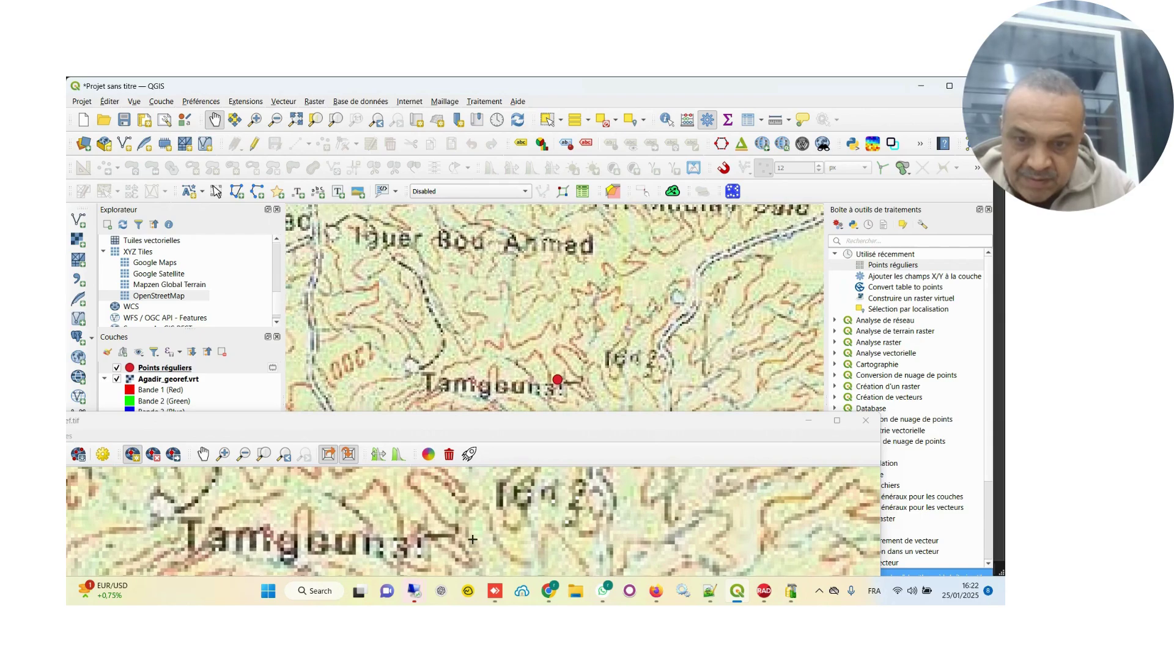
scroll(445, 552, "down", 2)
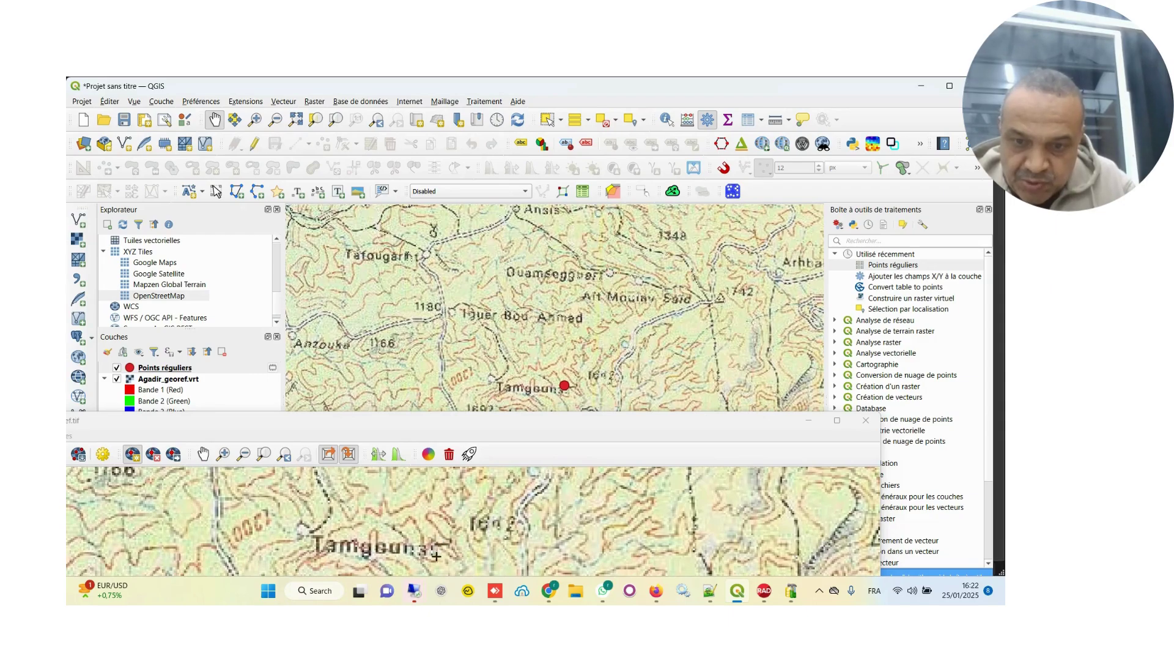
scroll(436, 551, "up", 3)
scroll(428, 548, "down", 3)
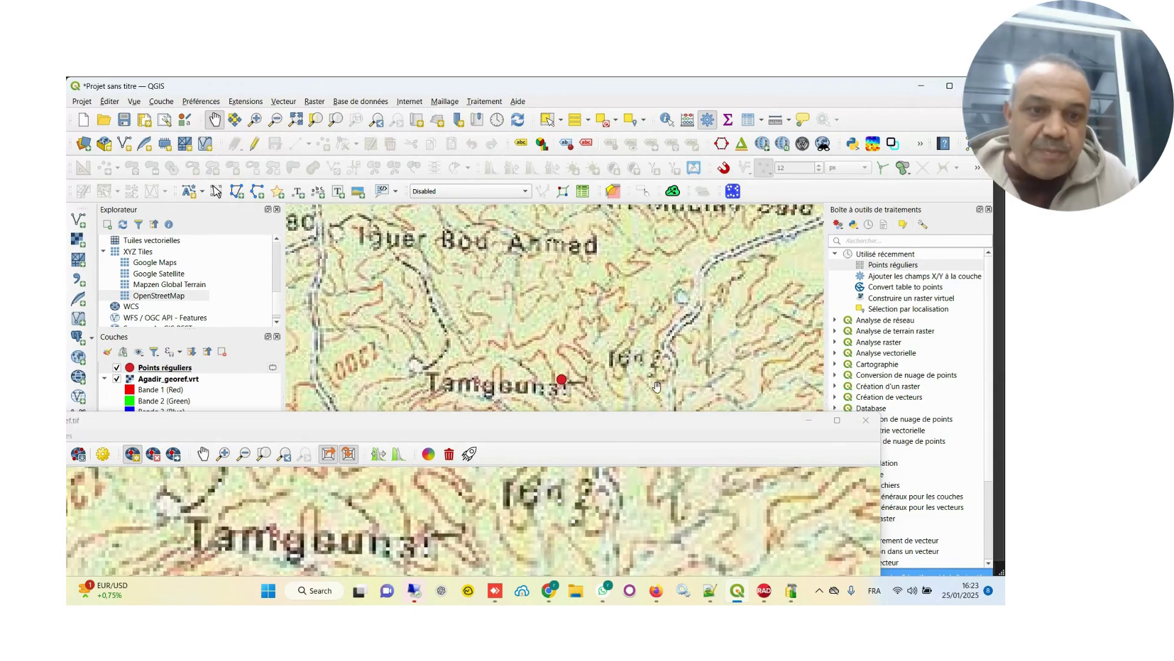
Check the existing control point east of Argana against its grid cross and regular point in both views.
left_click_drag(741, 364, 540, 379)
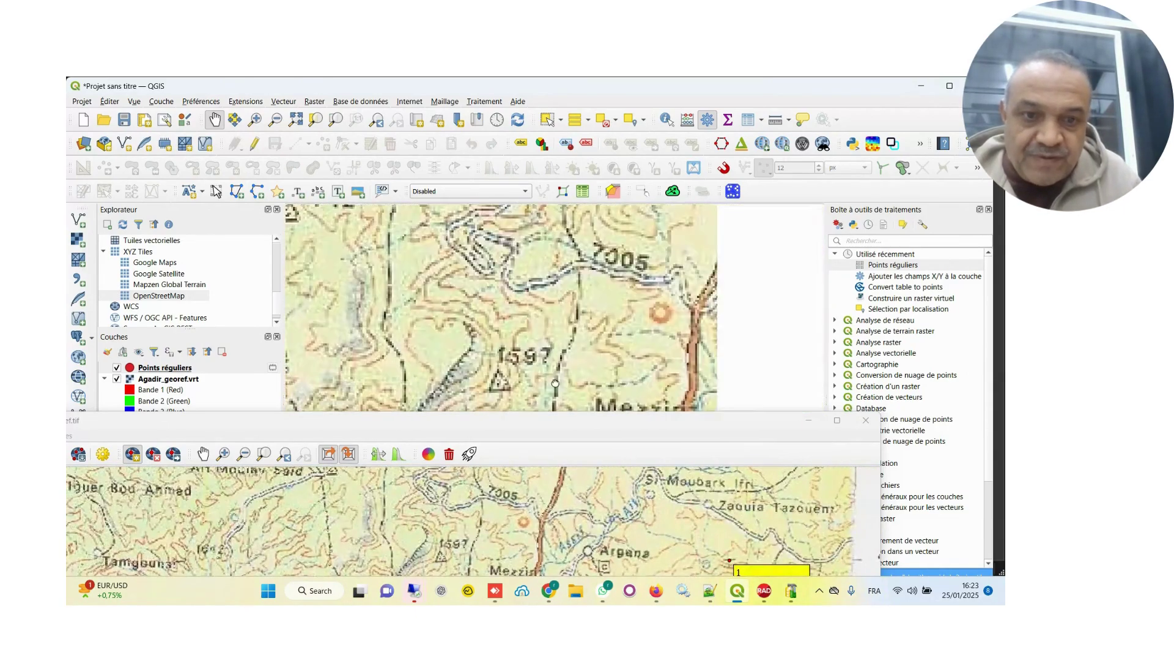
left_click_drag(648, 391, 570, 300)
left_click_drag(690, 408, 610, 348)
scroll(610, 348, "down", 3)
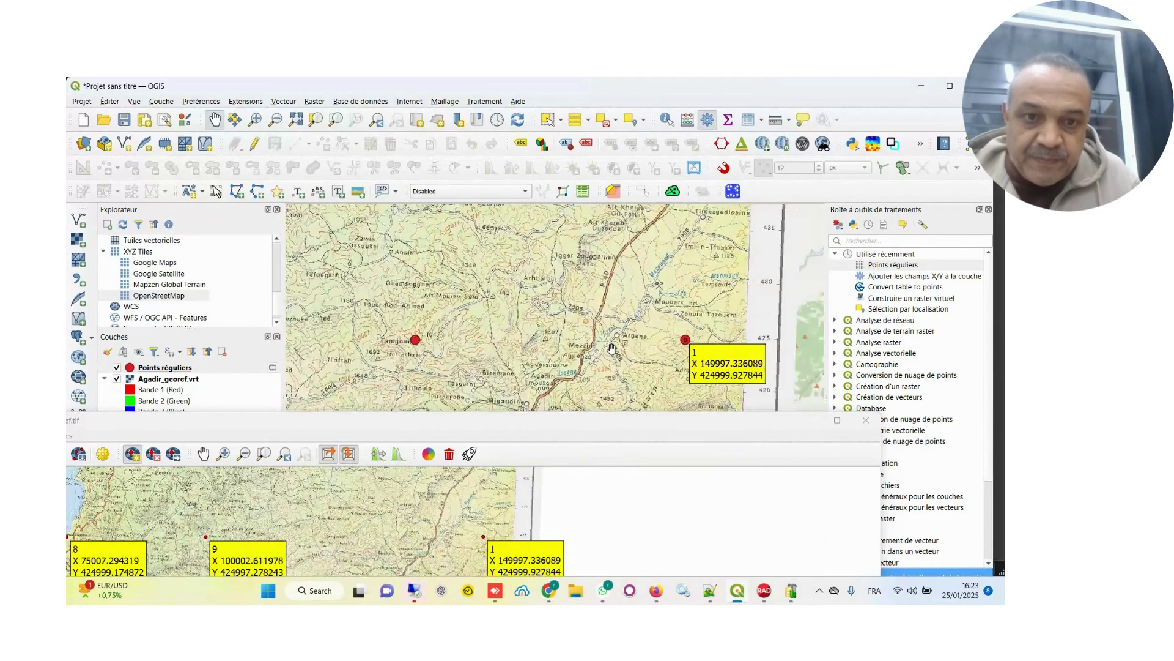
scroll(687, 346, "up", 3)
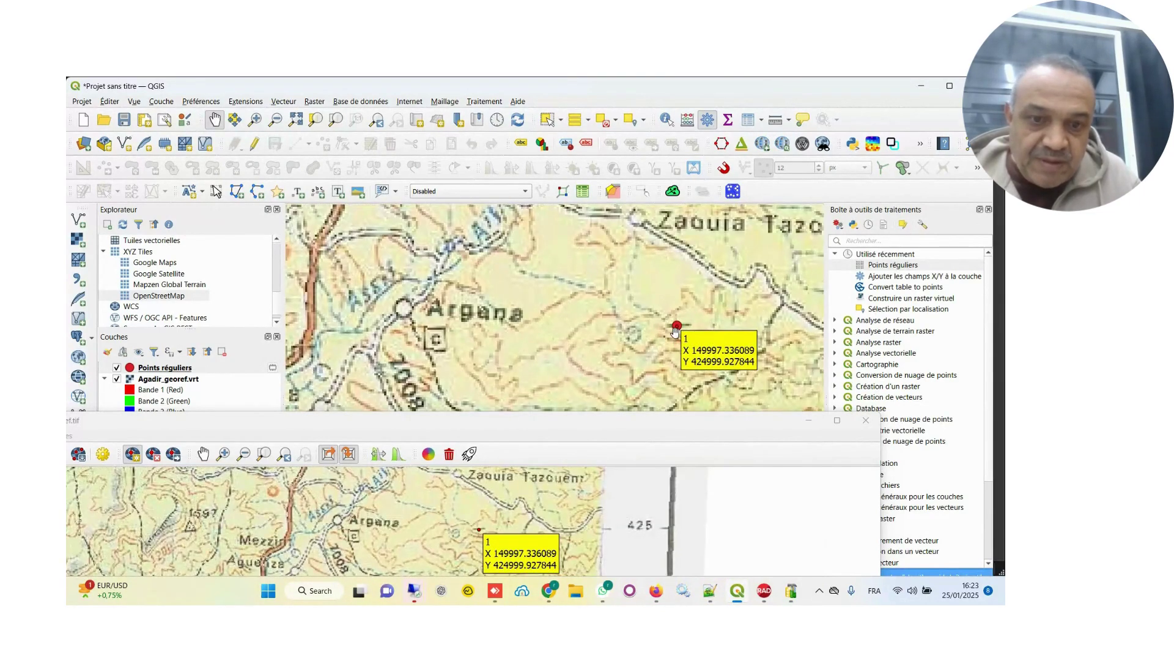
scroll(675, 332, "up", 2)
scroll(675, 332, "up", 1)
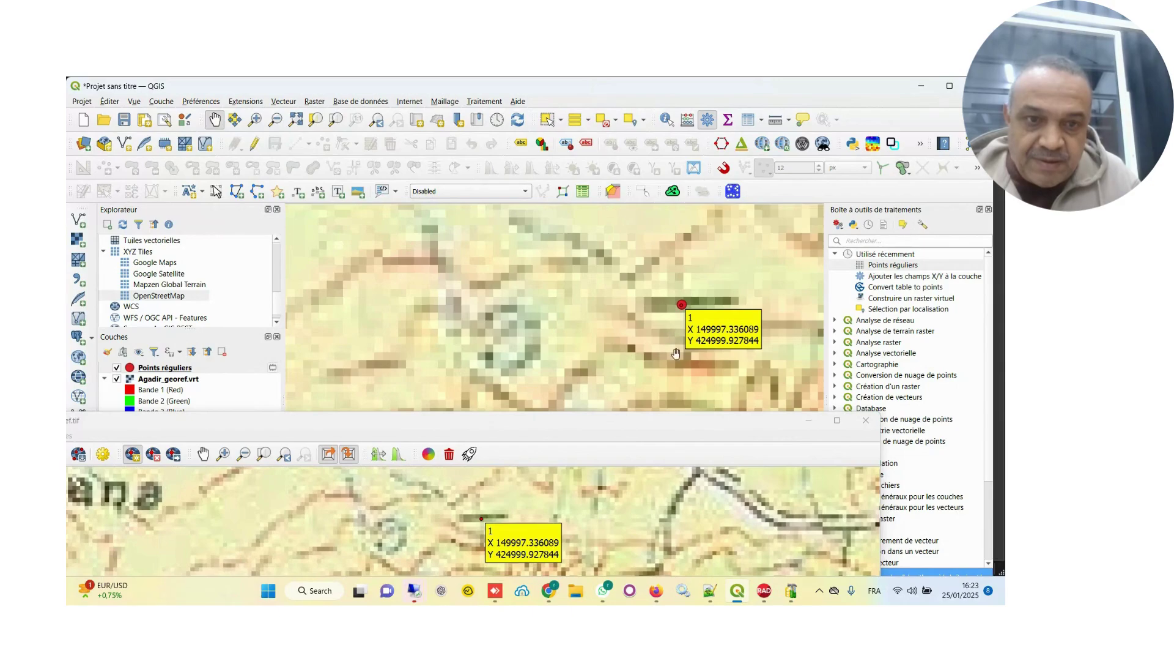
scroll(482, 521, "up", 2)
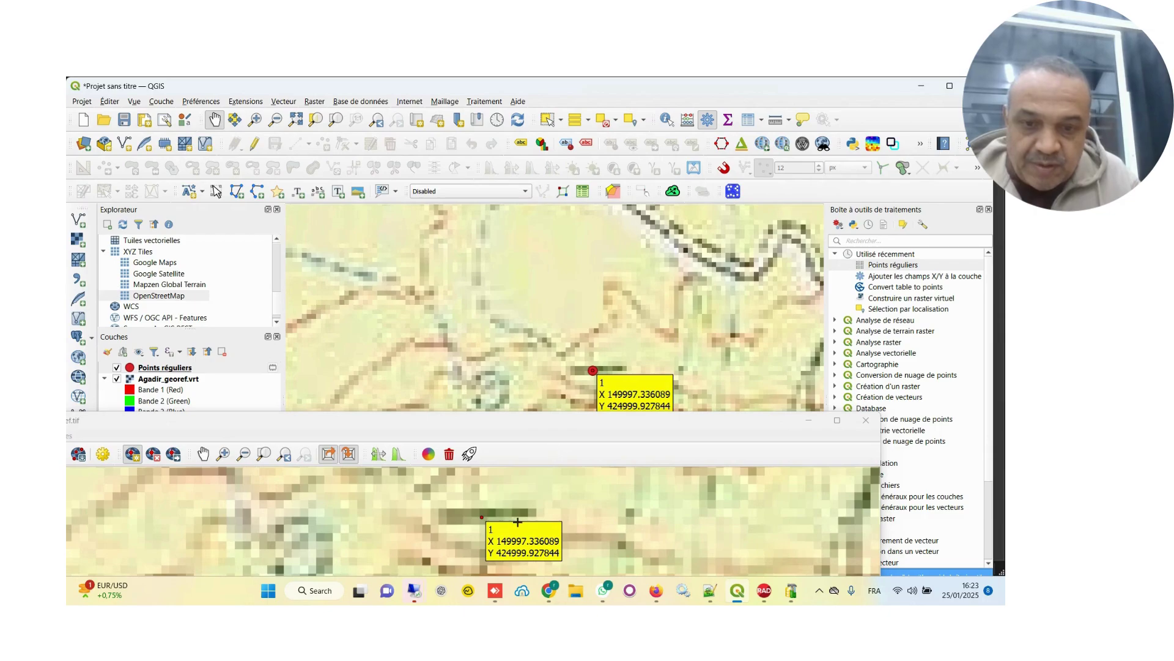
Place the eleventh control point on the westernmost offshore grid cross of the third row, with canvas coordinates from its regular point, about X 25001, Y 399989.
scroll(506, 511, "down", 6)
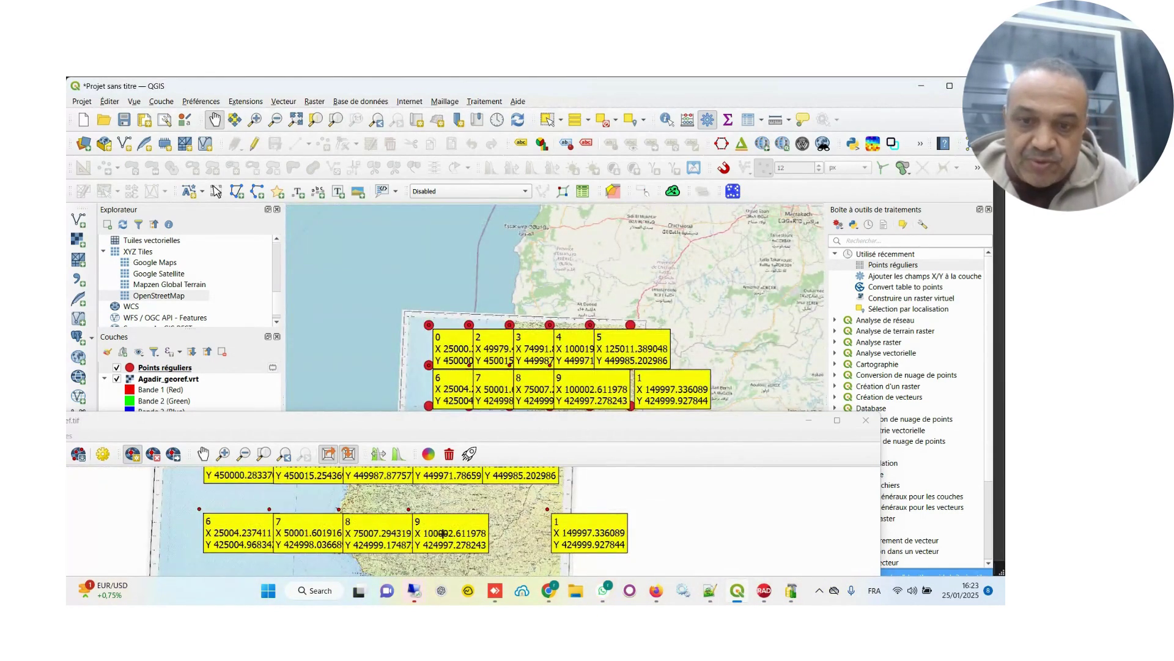
scroll(526, 537, "down", 1)
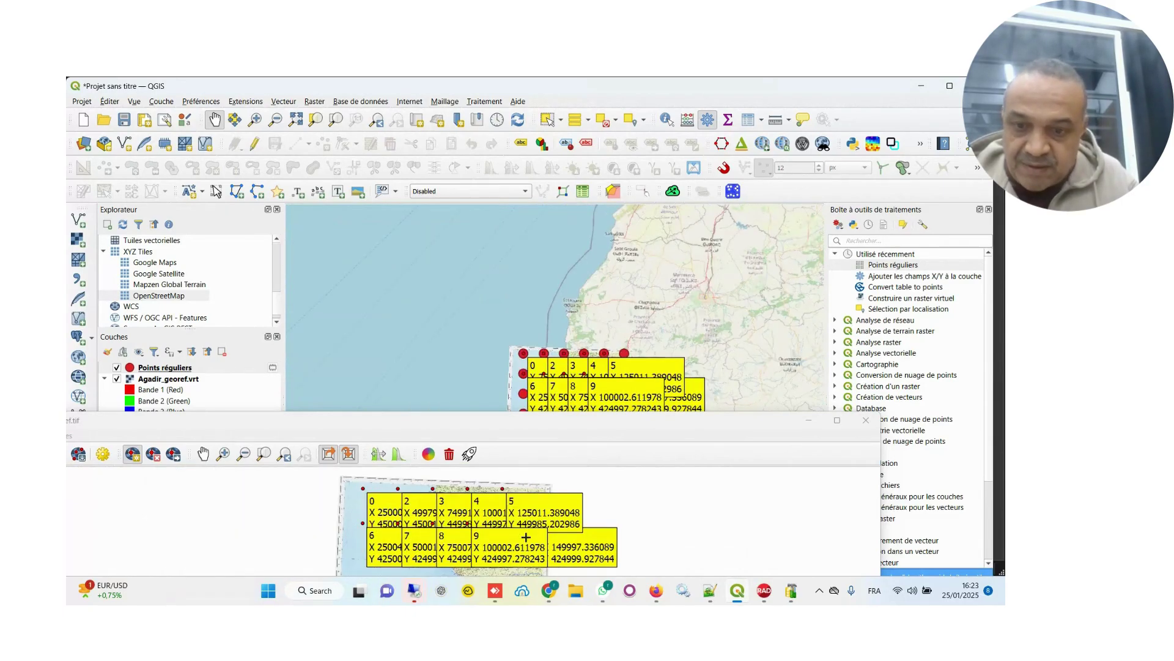
scroll(367, 561, "up", 2)
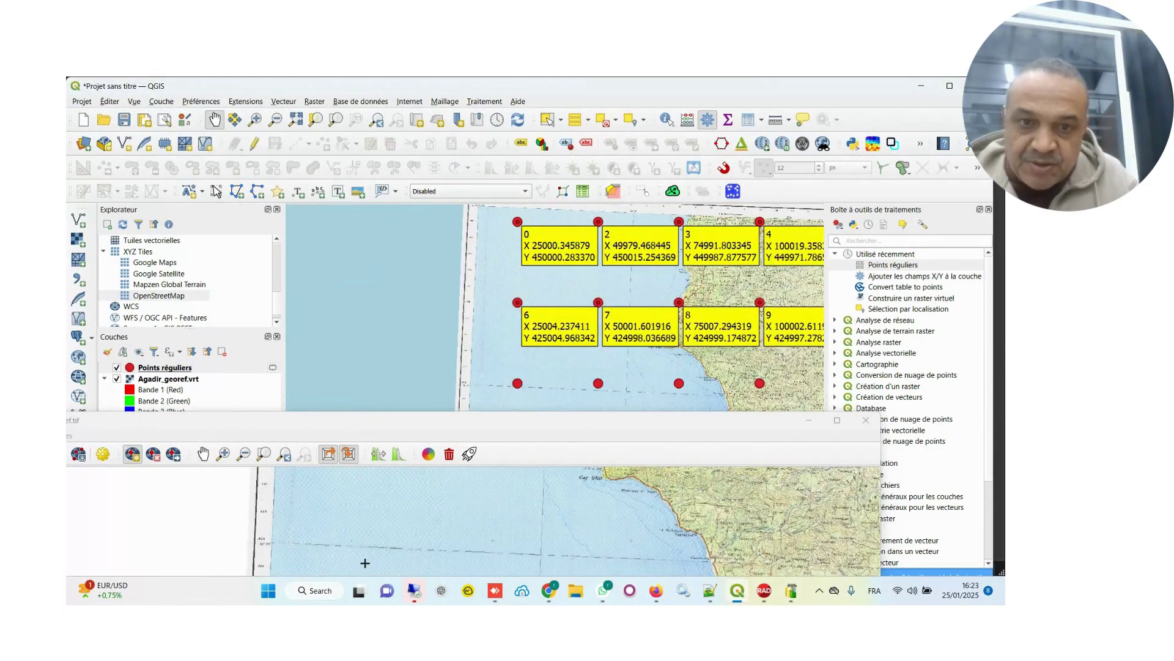
scroll(544, 373, "up", 5)
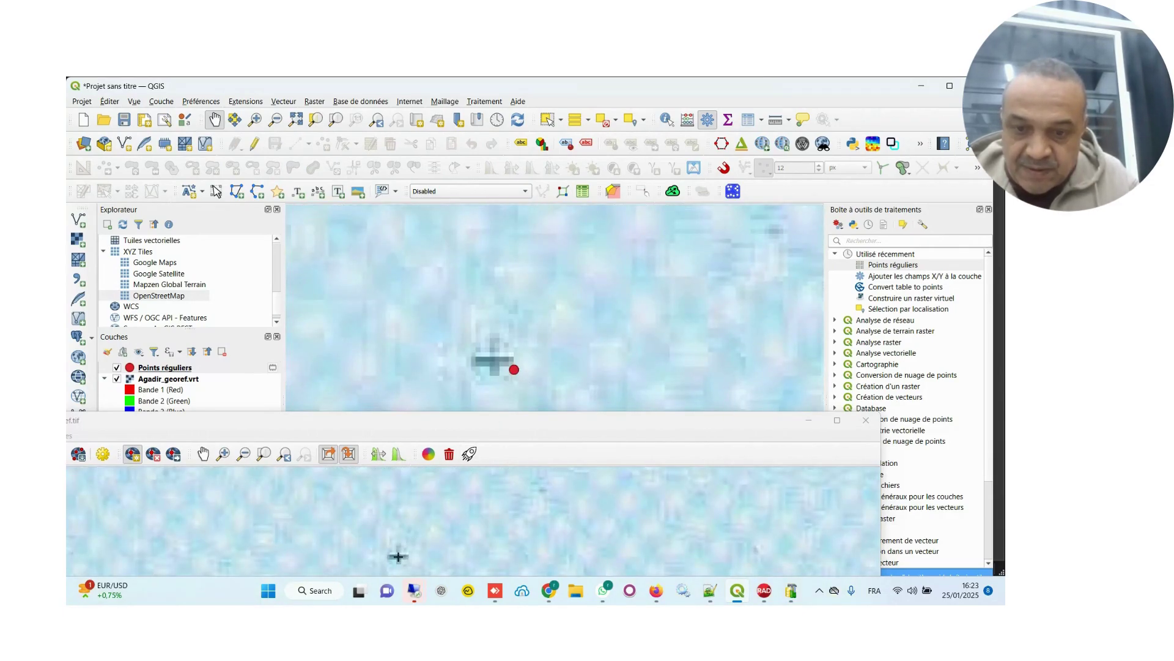
left_click(398, 556)
left_click(595, 451)
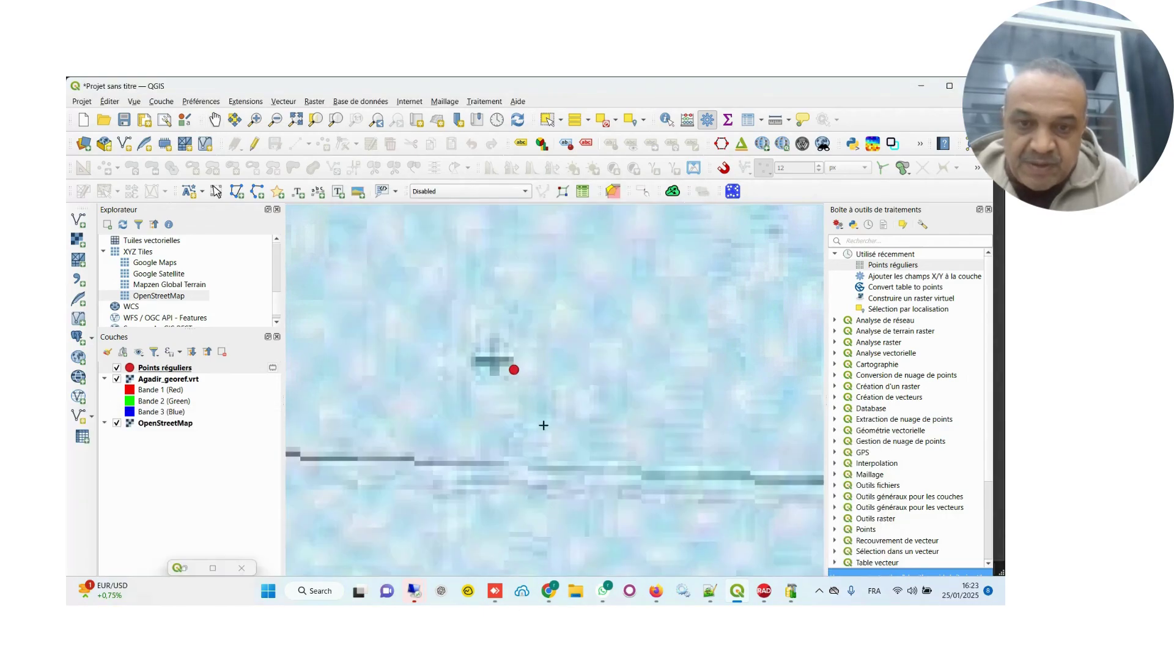
left_click(513, 370)
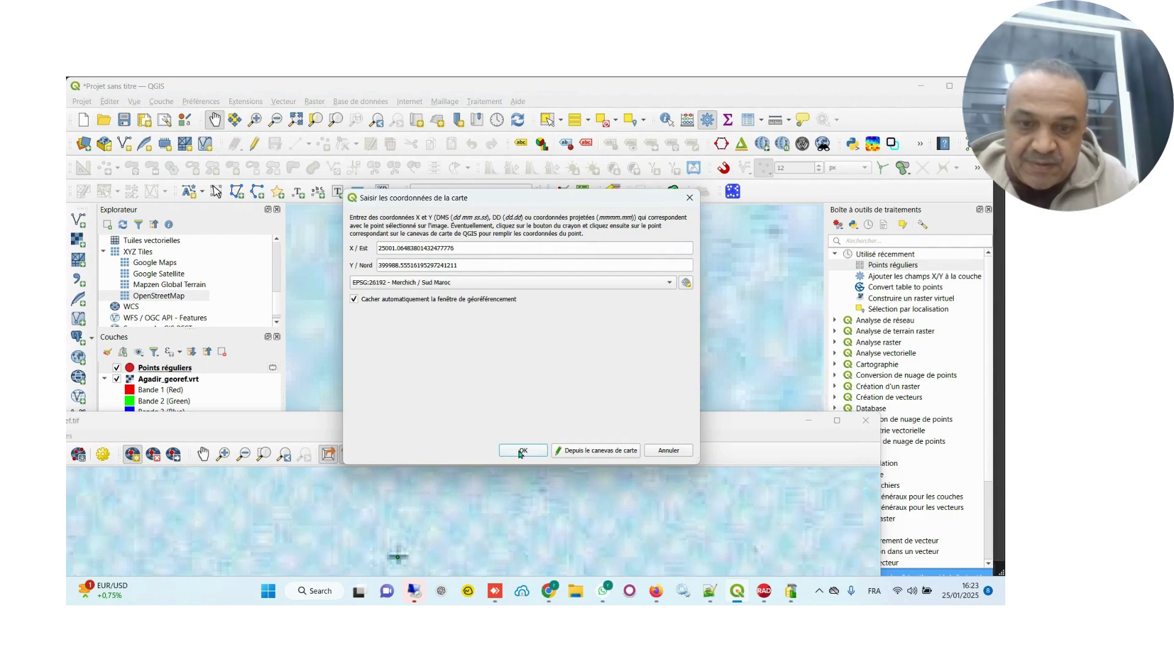
left_click(522, 450)
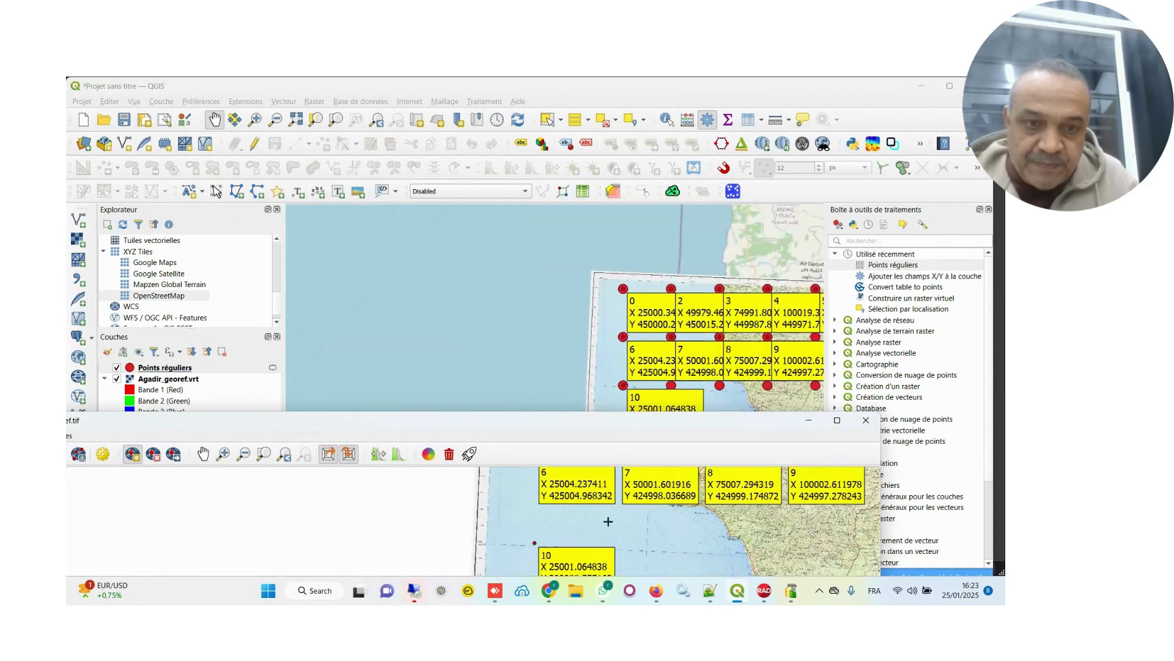
Place the twelfth control point on the next offshore grid cross east, with canvas coordinates from its regular point, about X 49987, Y 399996.
scroll(675, 385, "up", 5)
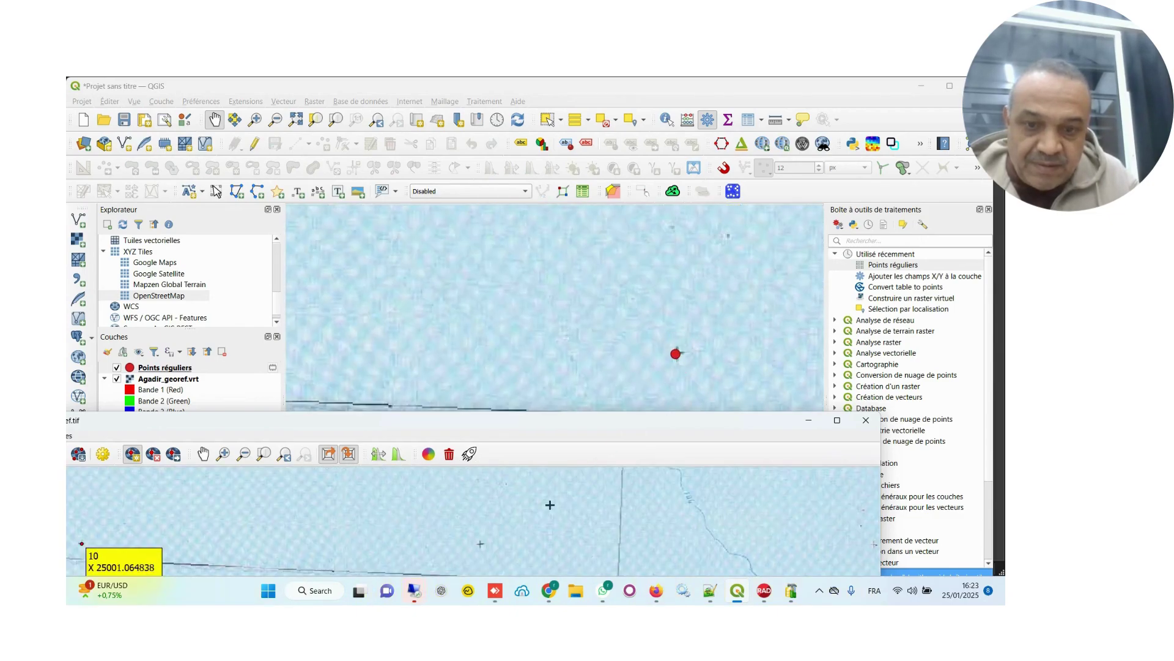
scroll(490, 535, "up", 3)
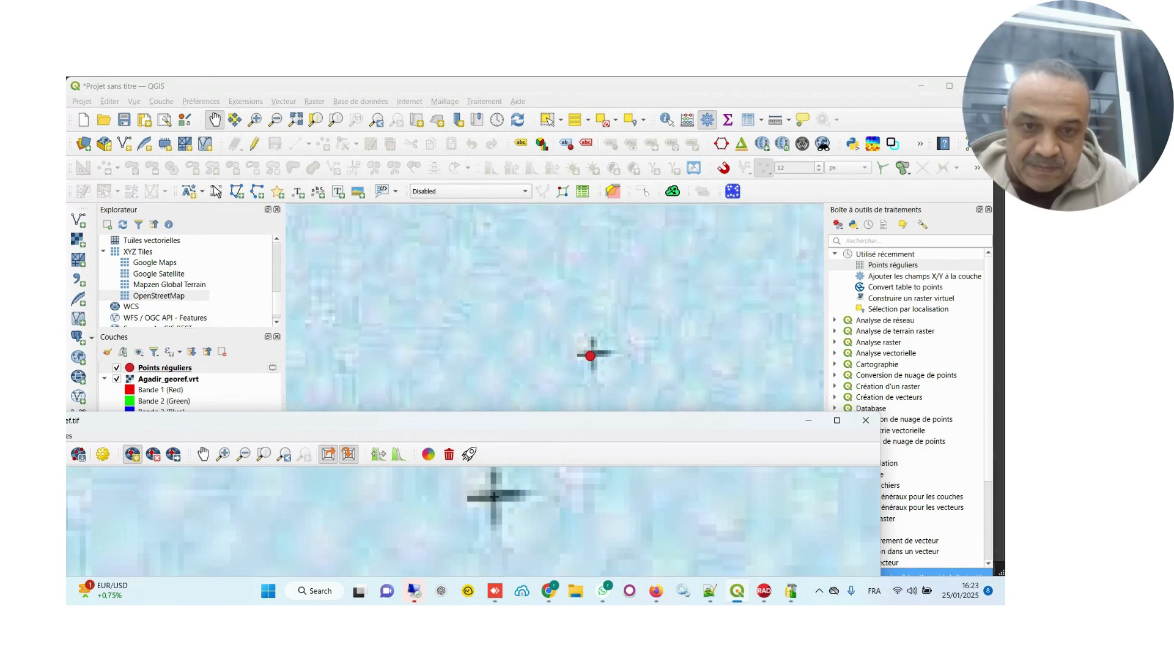
left_click(494, 497)
left_click(578, 451)
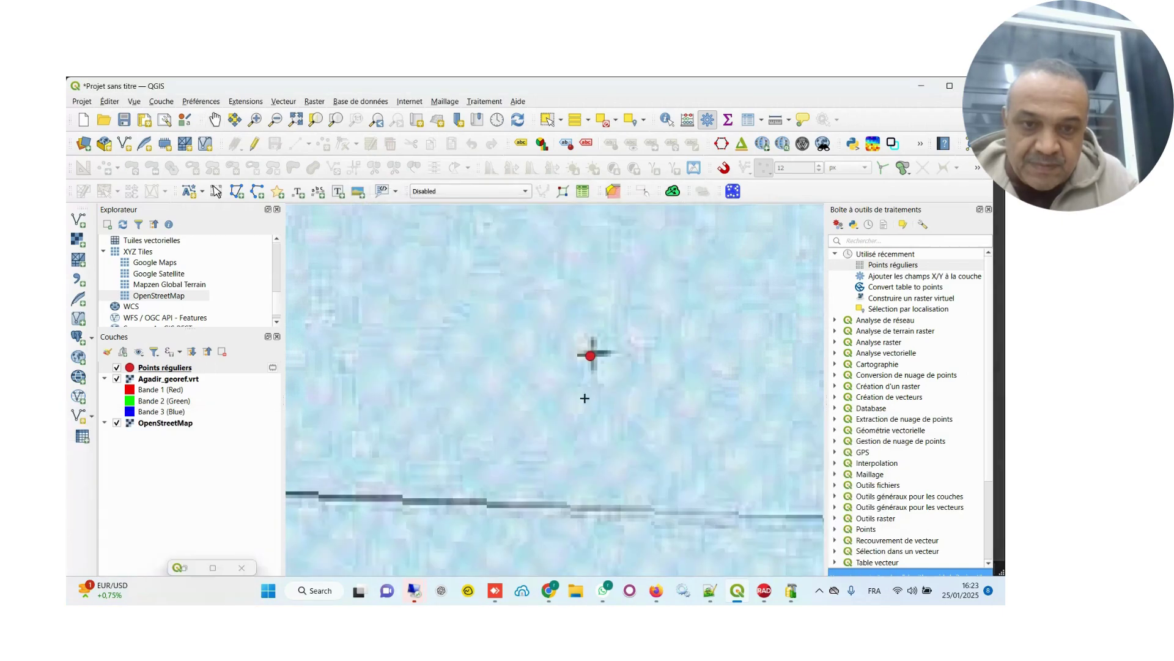
left_click(590, 355)
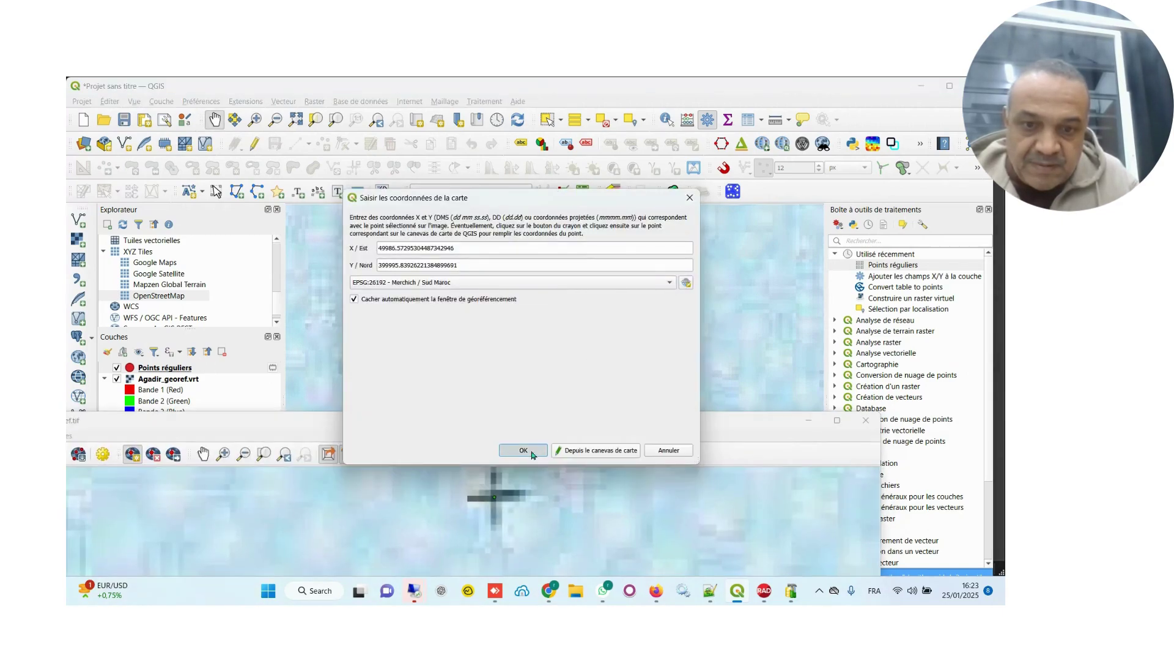
left_click(524, 452)
Place the thirteenth control point on the third row's last offshore grid cross, with canvas coordinates from its regular point, about X 75006, Y 400004.
scroll(727, 367, "down", 5)
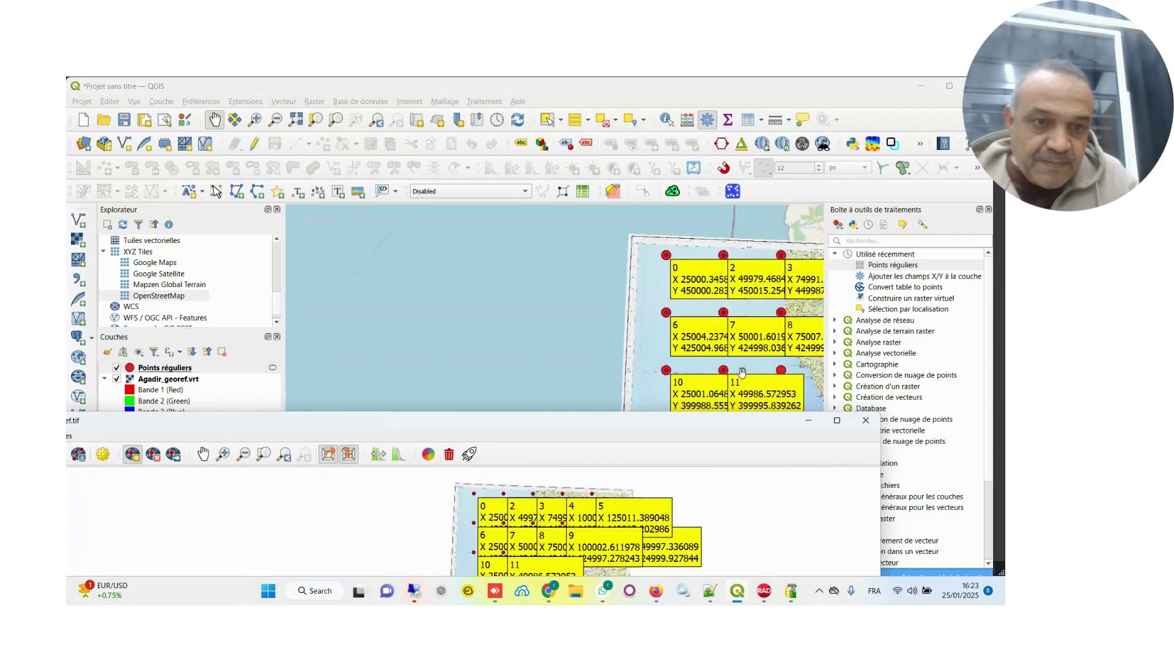
scroll(781, 375, "up", 2)
scroll(781, 374, "up", 6)
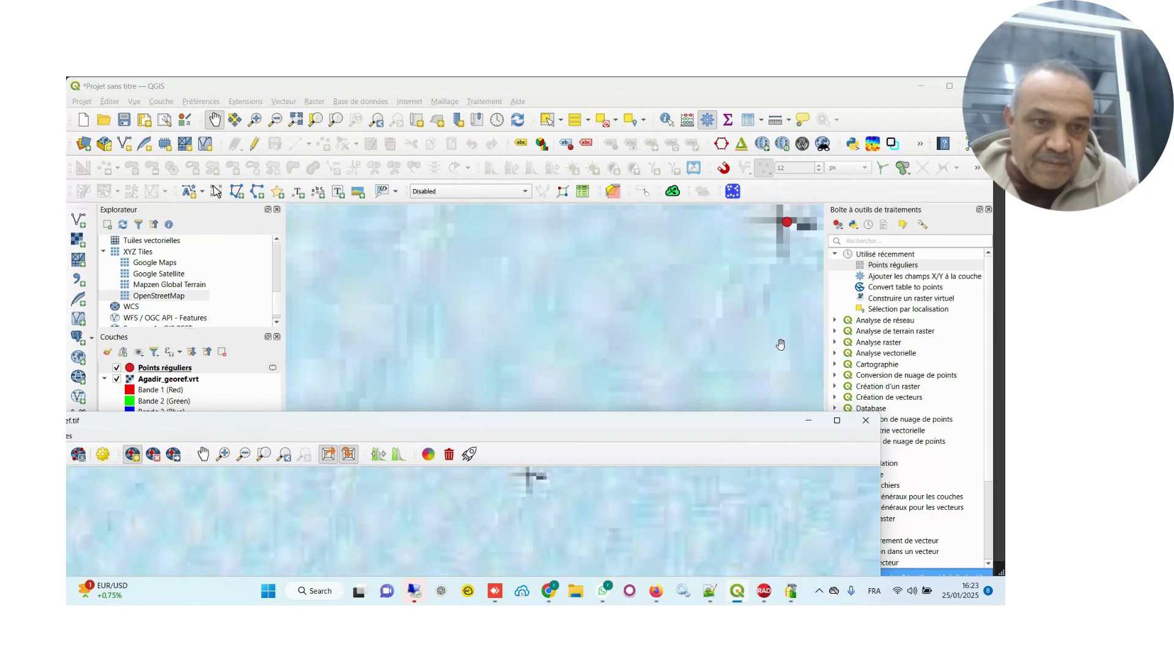
left_click(480, 494)
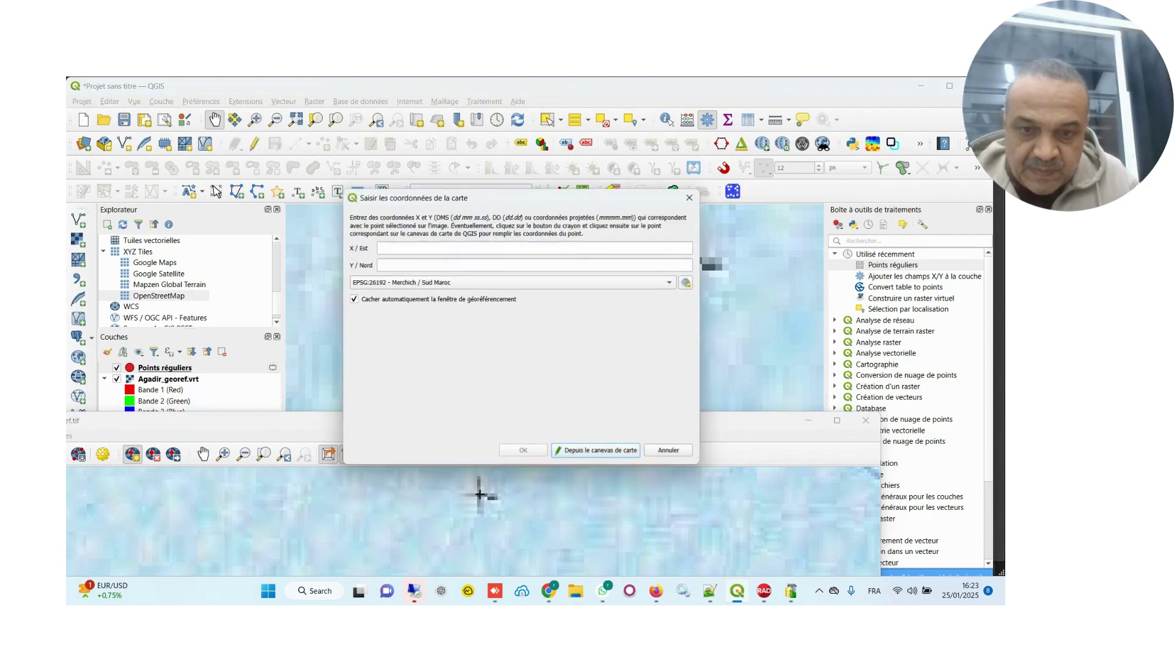
left_click(598, 451)
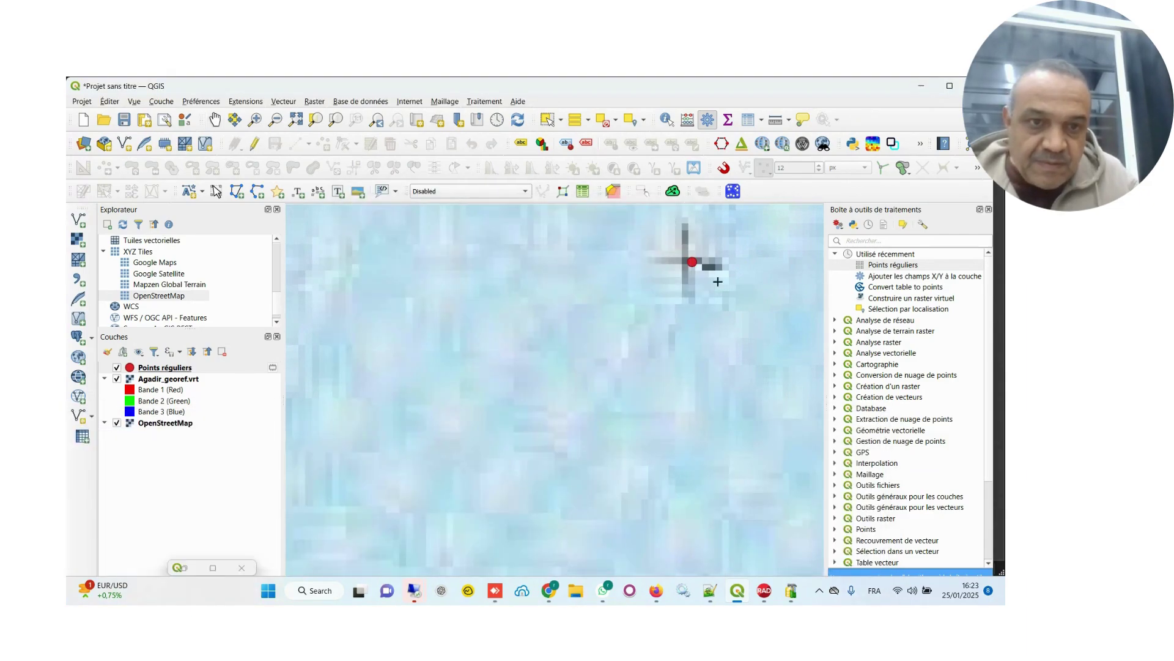
left_click(691, 261)
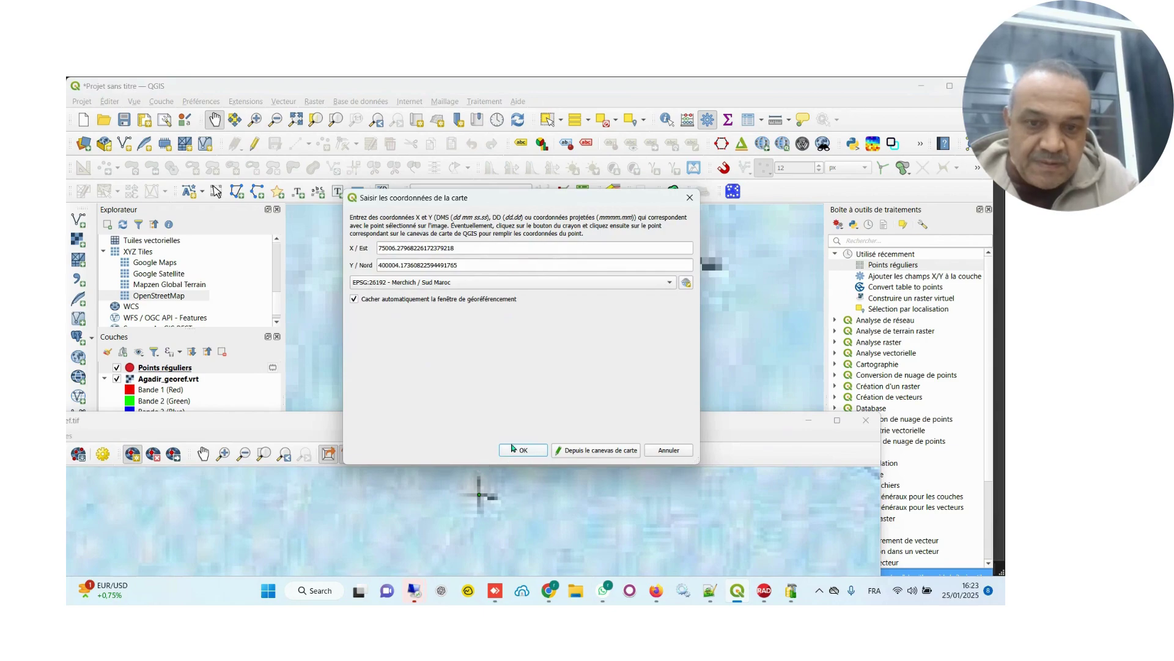
left_click(524, 451)
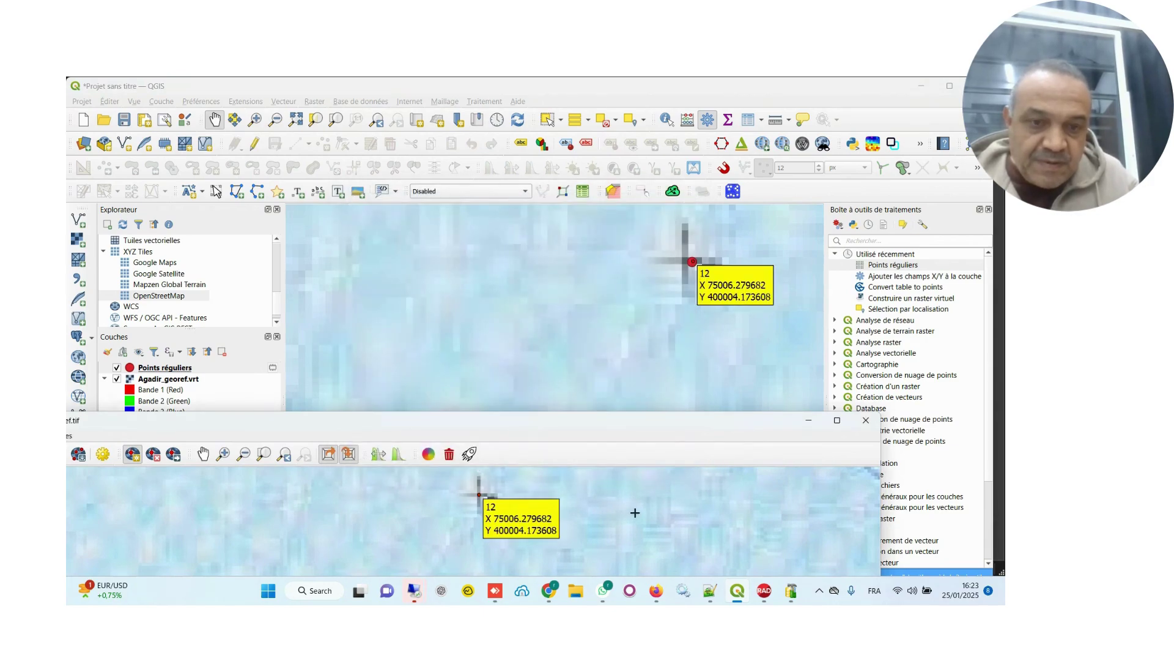
Place the fourteenth control point on the third row's first inland grid cross, with canvas coordinates from its regular point, about X 100001, Y 400000.
scroll(727, 373, "down", 5)
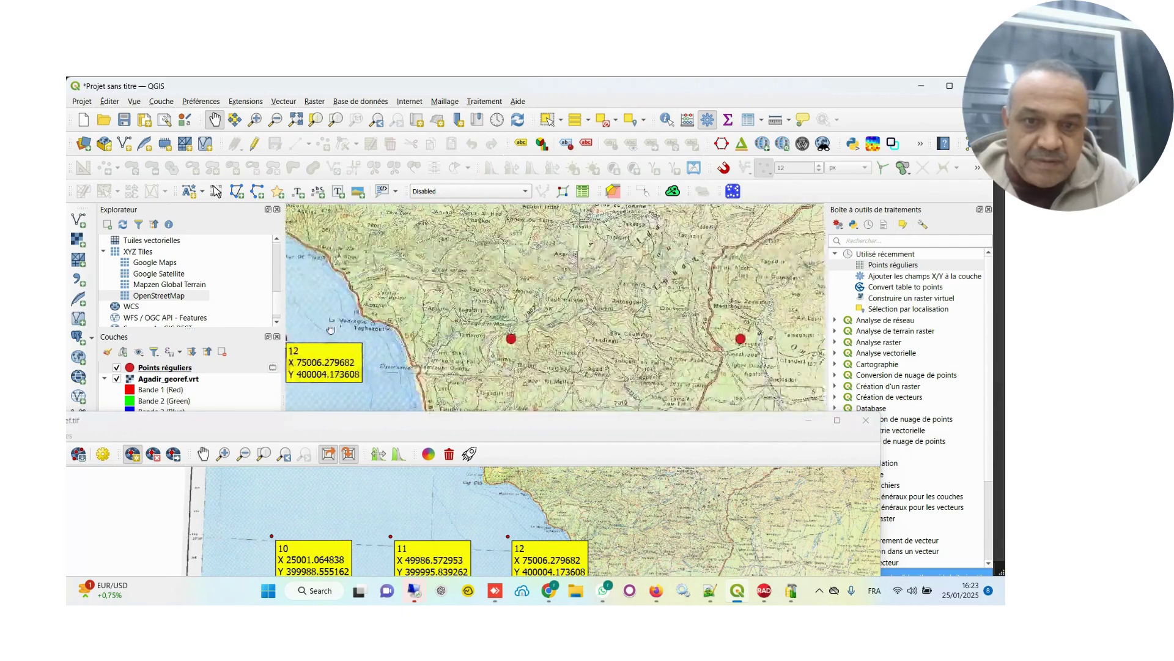
scroll(501, 335, "up", 8)
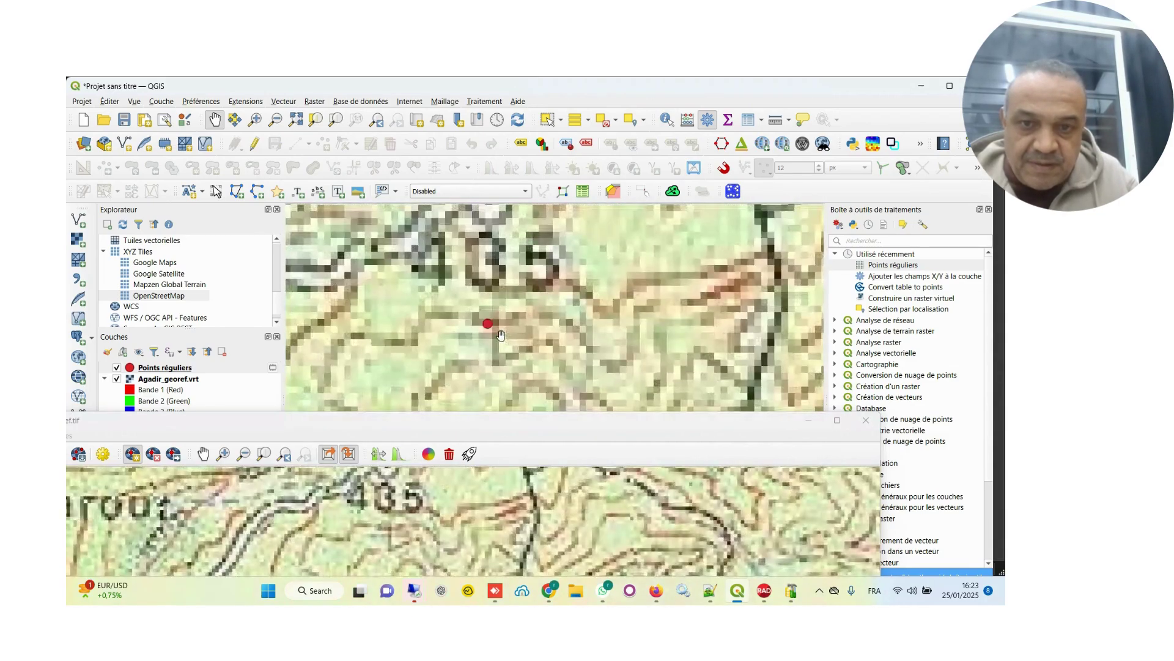
scroll(500, 335, "up", 2)
scroll(497, 332, "down", 1)
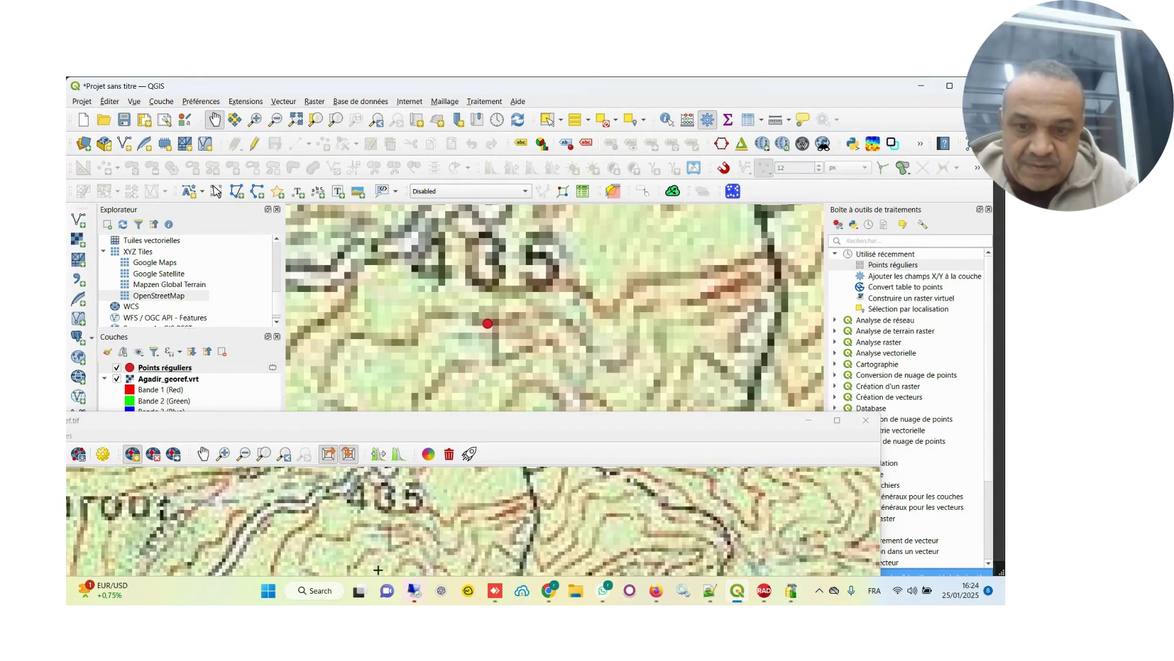
left_click(390, 529)
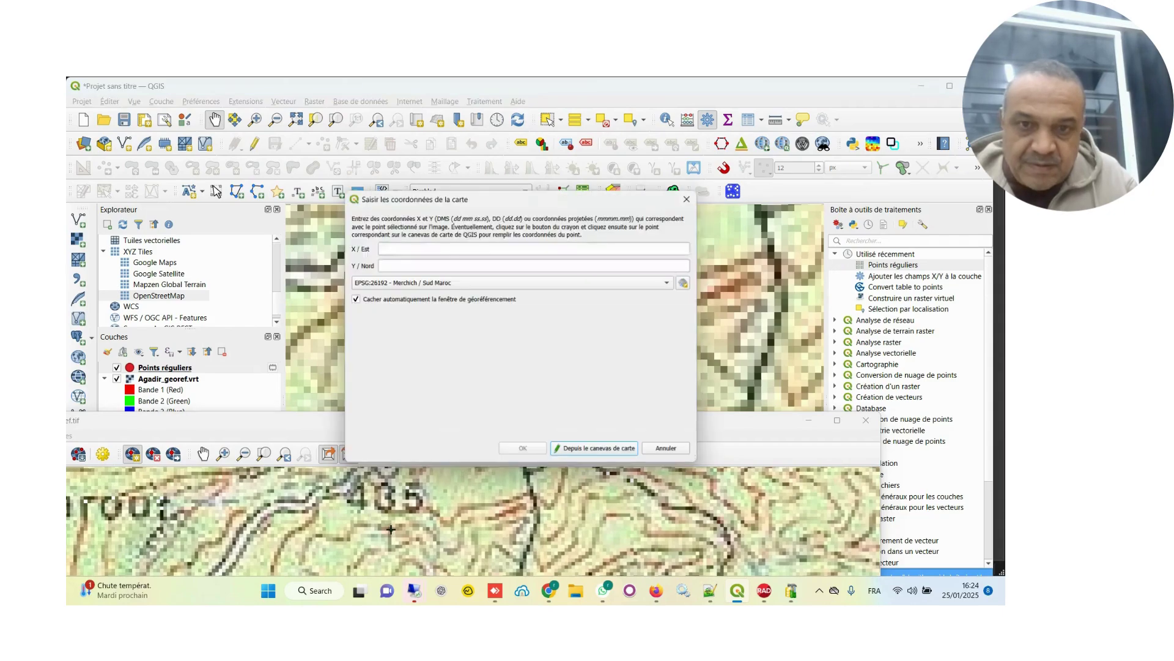
left_click(598, 450)
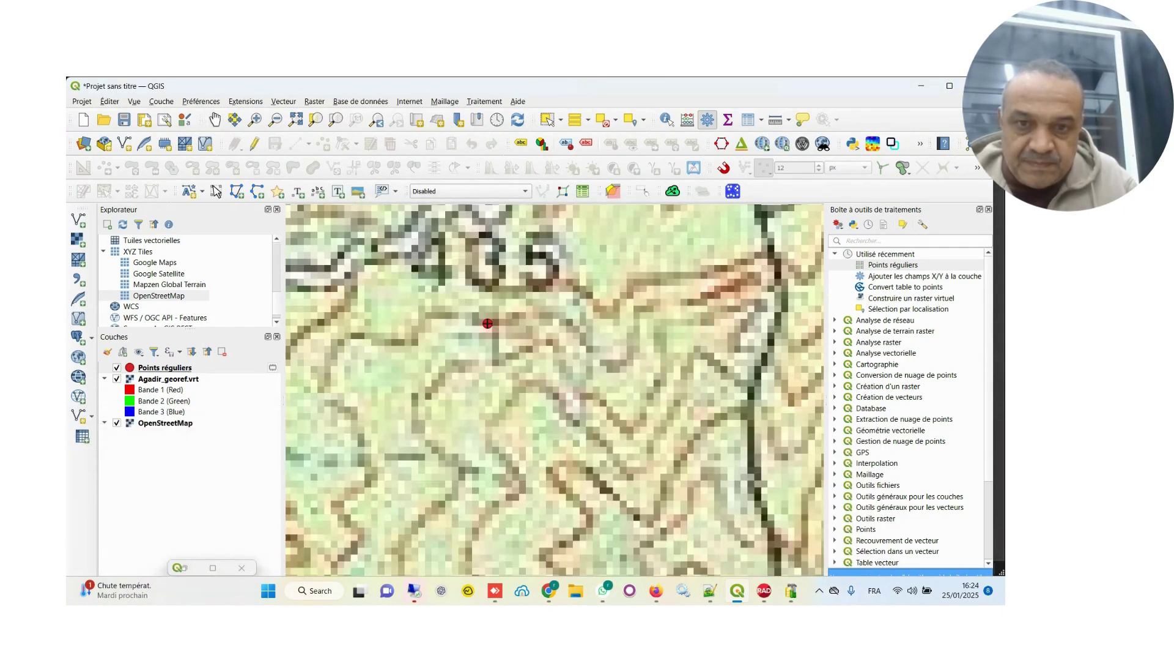
left_click(487, 323)
left_click(524, 450)
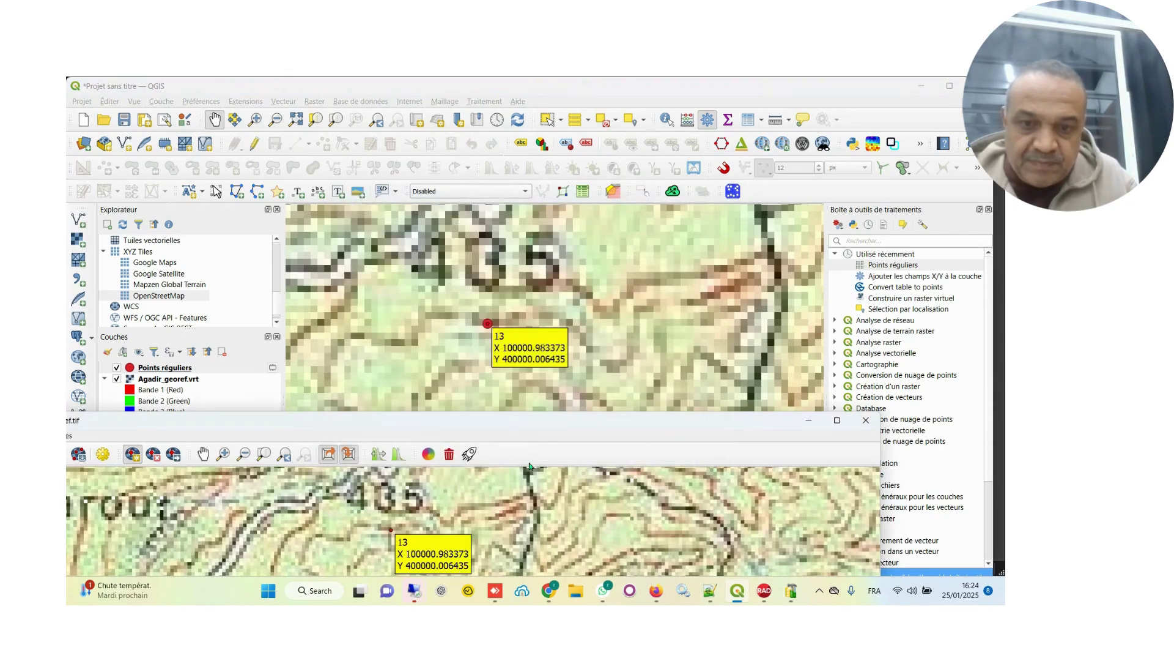
Place the fifteenth control point on the grid cross above the Iguergue label, with canvas coordinates from its regular point, about X 124990, Y 399986.
scroll(783, 353, "down", 10)
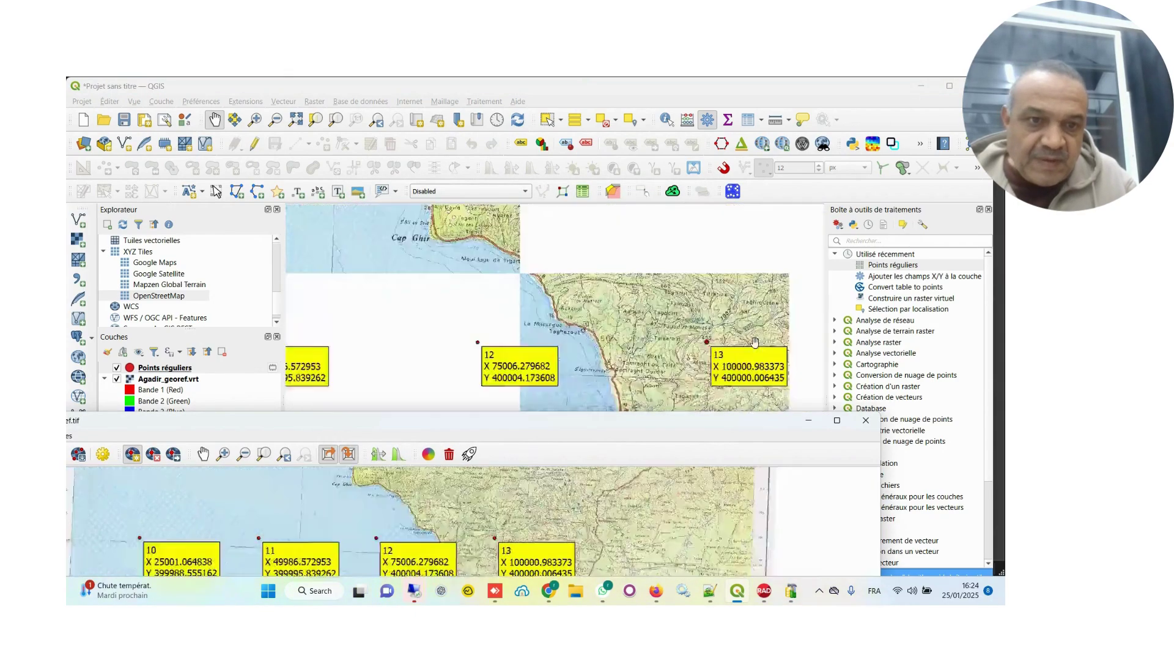
left_click_drag(783, 354, 633, 358)
scroll(633, 358, "up", 4)
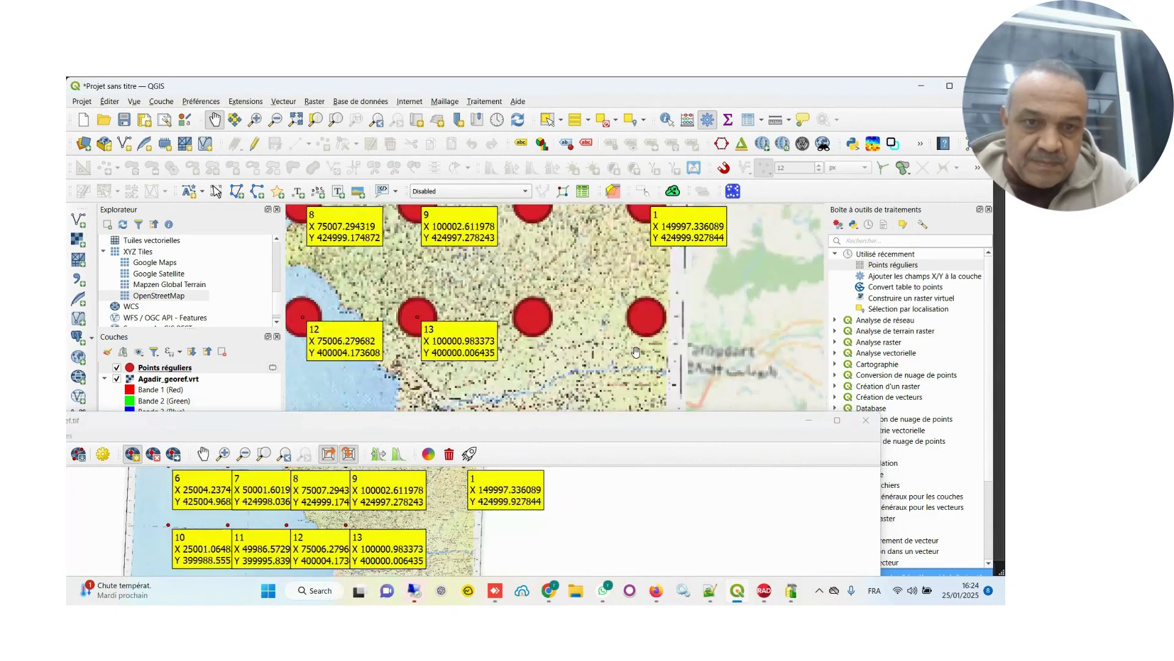
scroll(541, 330, "up", 10)
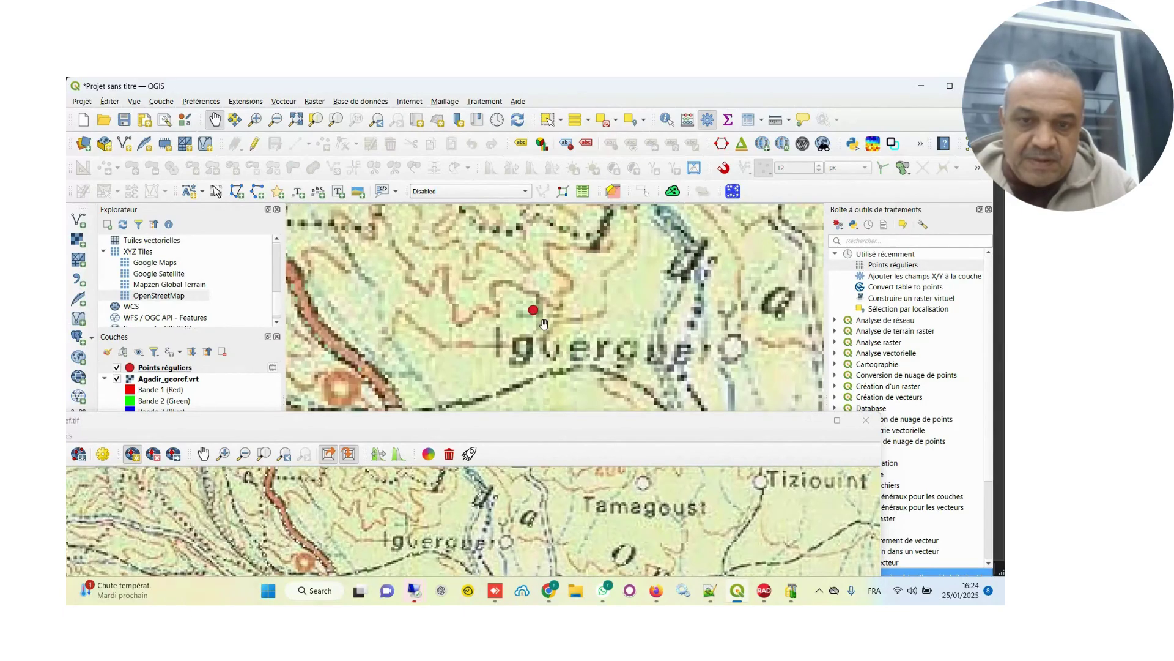
scroll(544, 327, "down", 1)
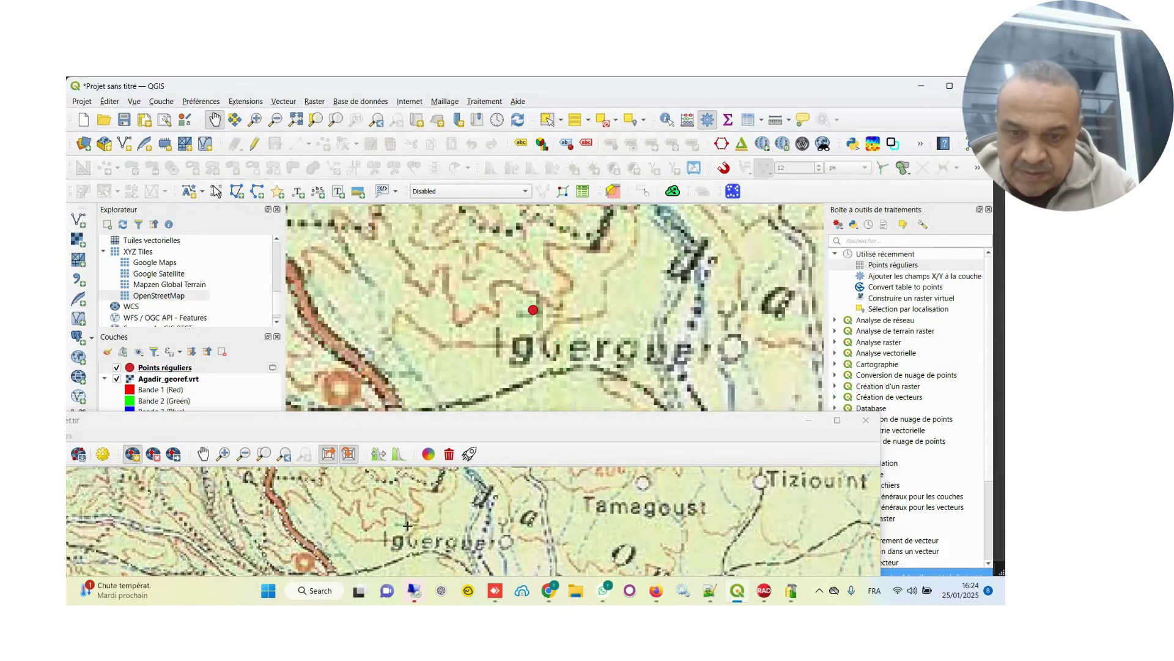
scroll(407, 525, "up", 1)
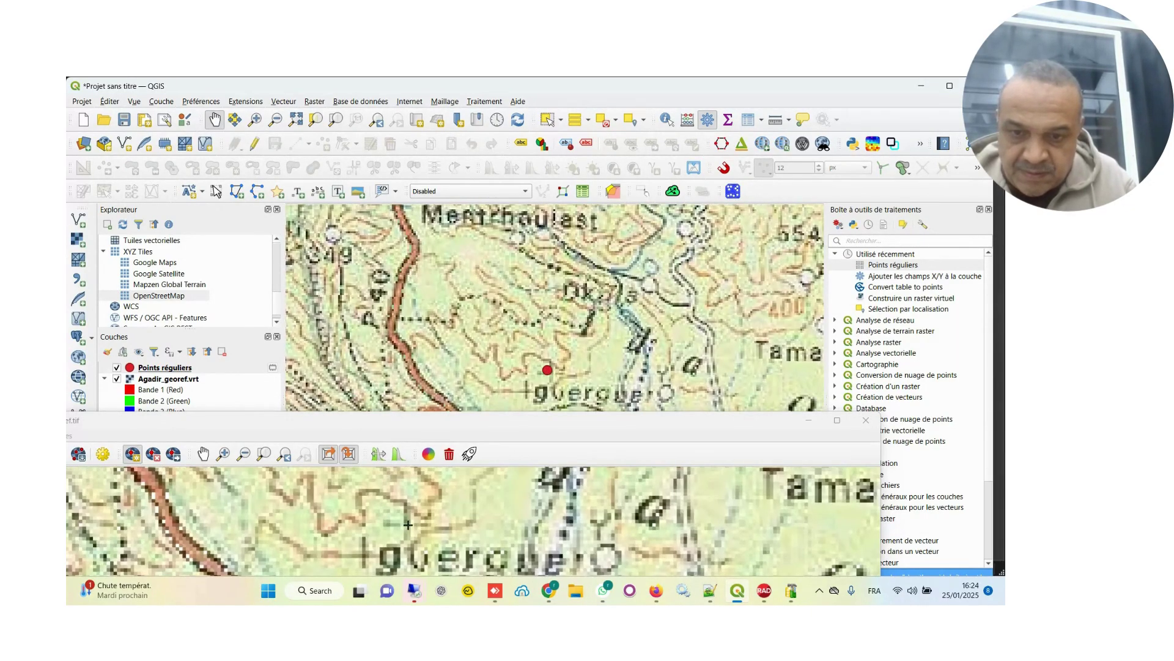
left_click(407, 525)
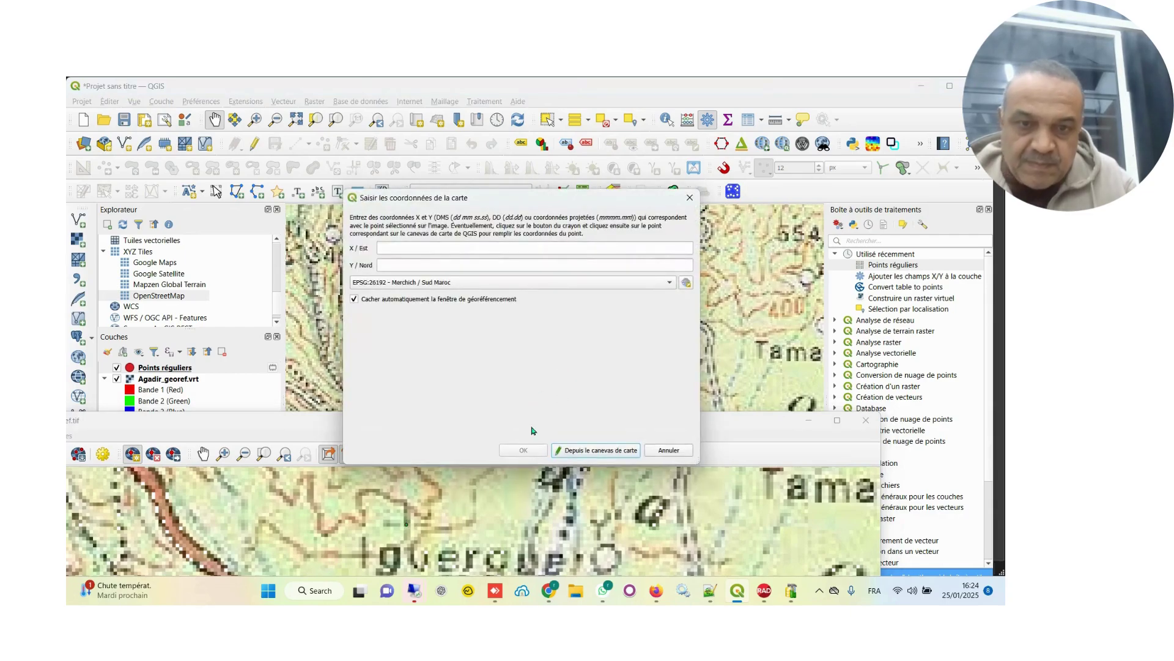
left_click(562, 450)
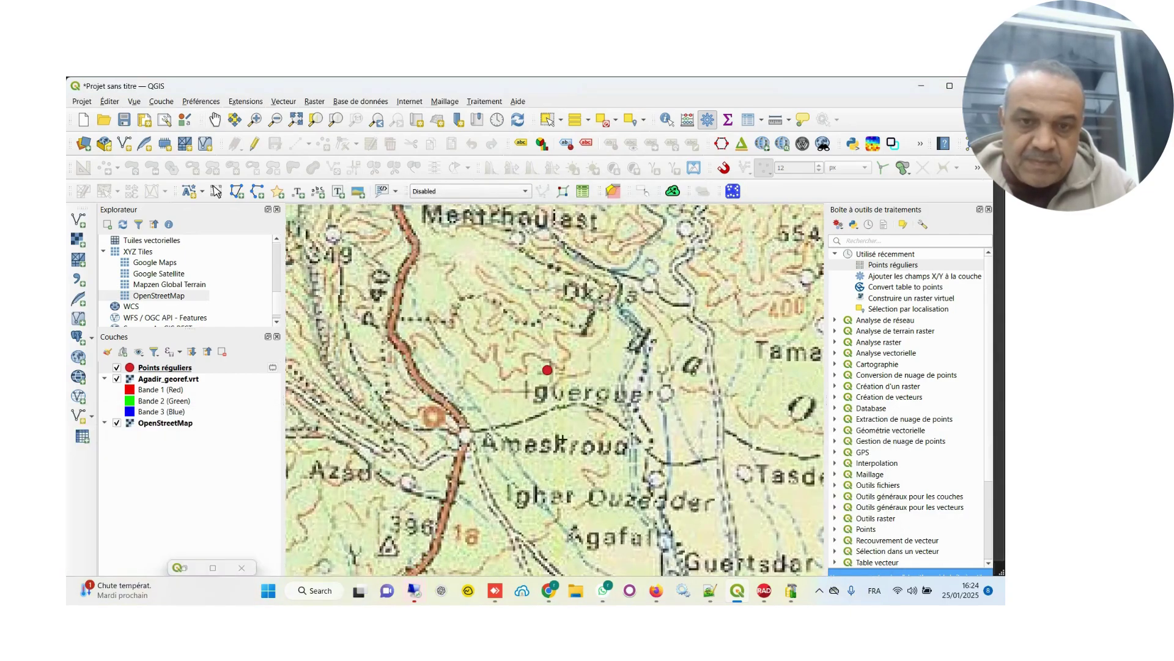
left_click(547, 370)
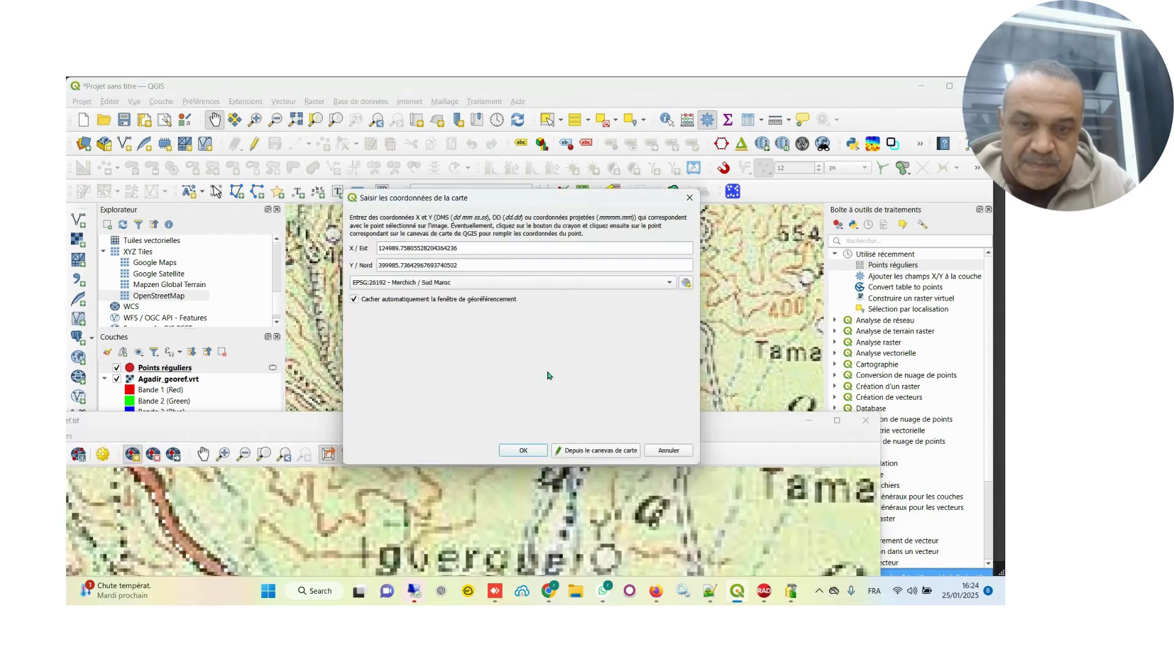
left_click(530, 450)
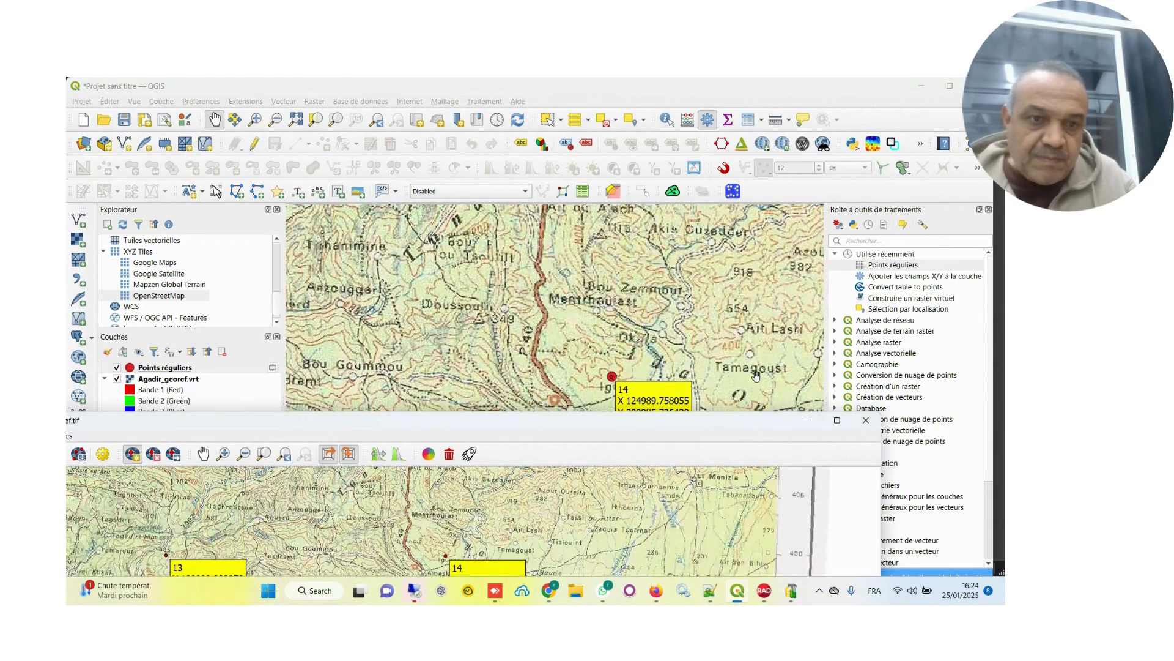
Place the sixteenth control point on the grid cross above the Ait Ben Bihi label, with canvas coordinates from its regular point, about X 149988, Y 399971.
scroll(569, 363, "up", 5)
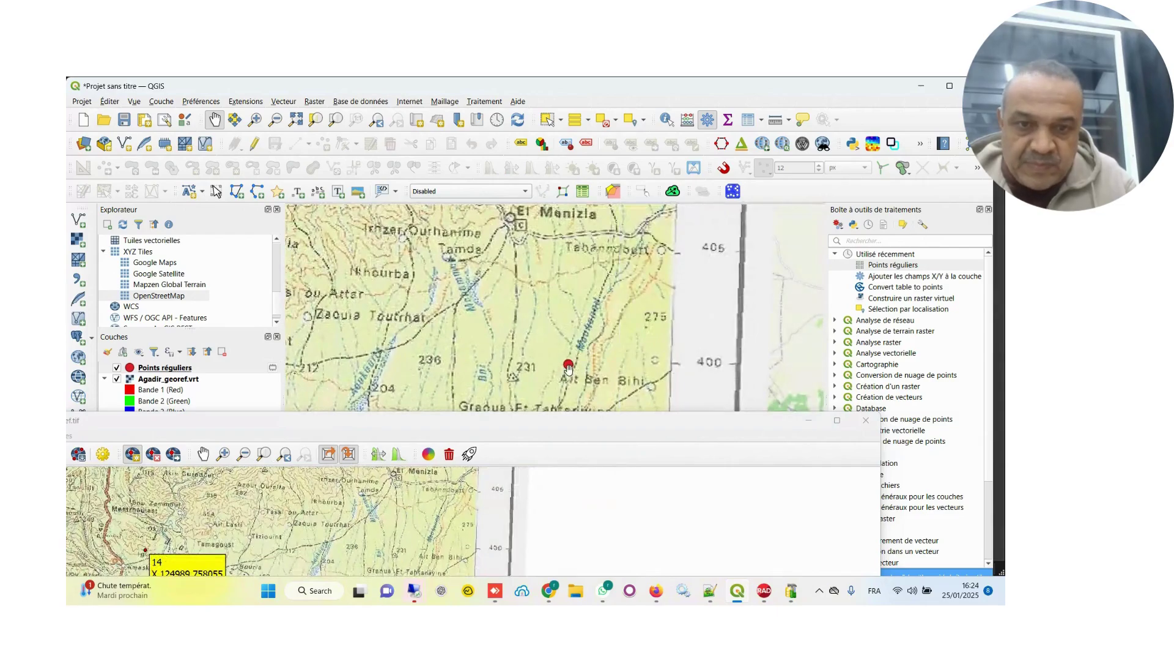
scroll(568, 364, "up", 3)
scroll(568, 357, "down", 3)
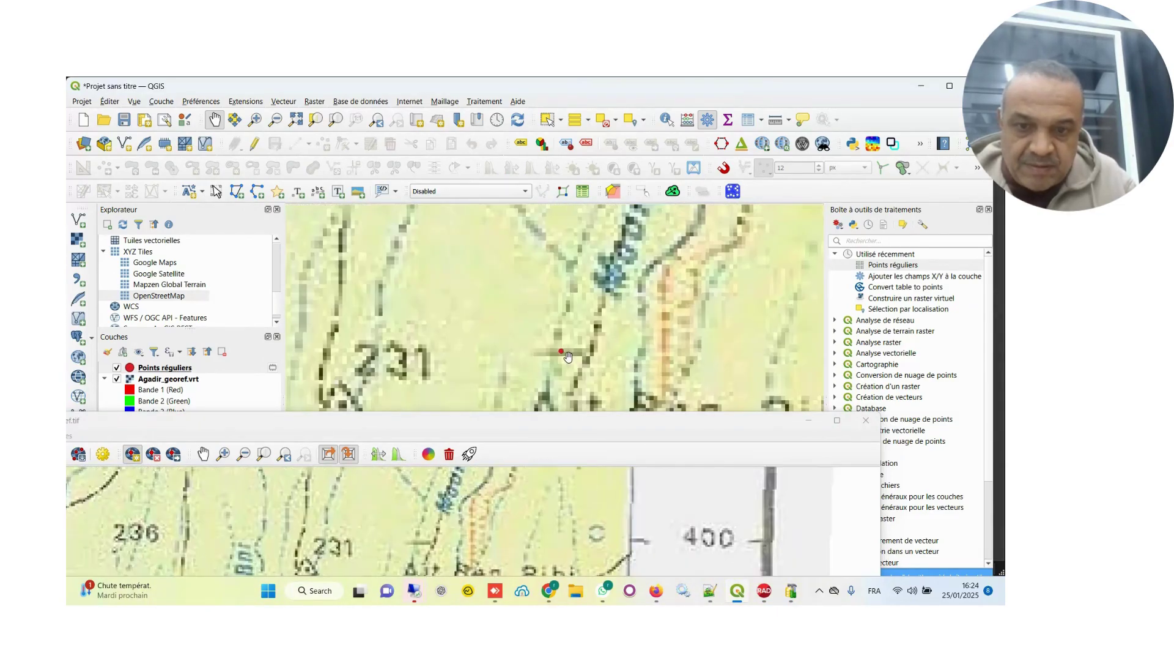
scroll(409, 548, "down", 2)
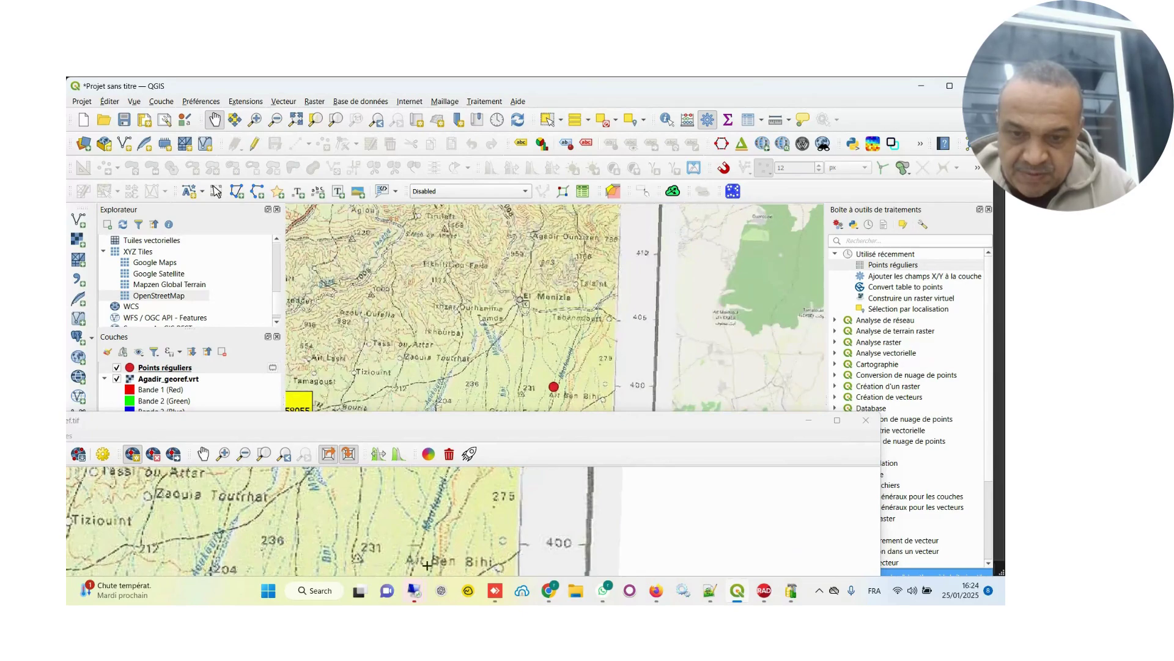
scroll(414, 552, "up", 1)
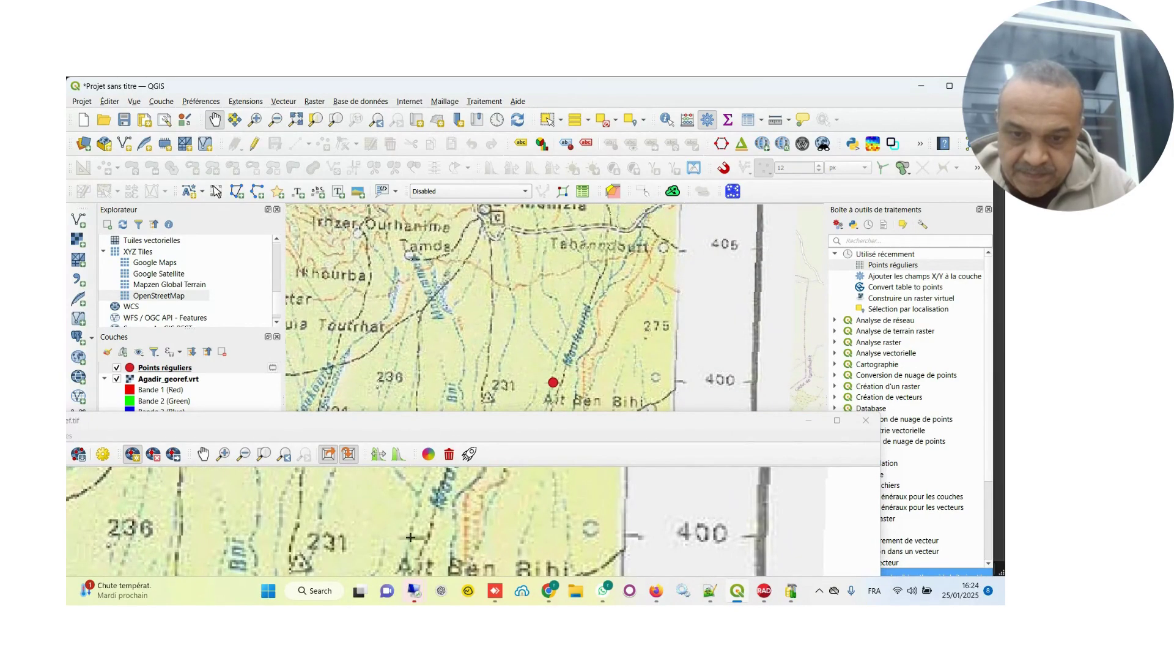
left_click(411, 542)
left_click(580, 450)
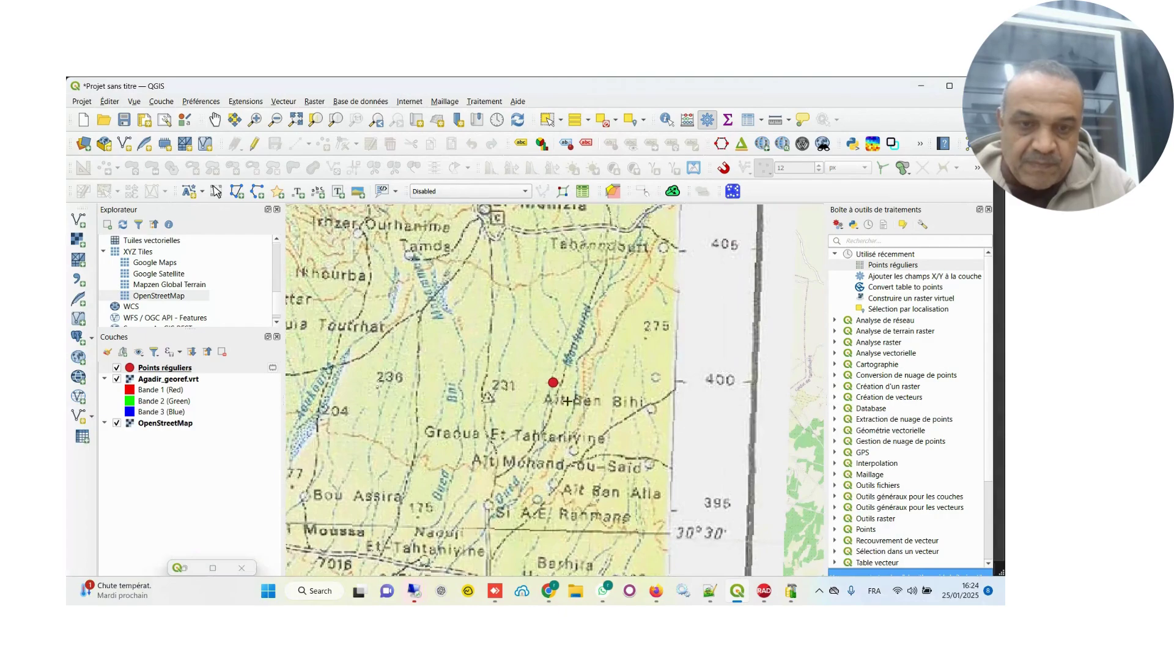
left_click(553, 382)
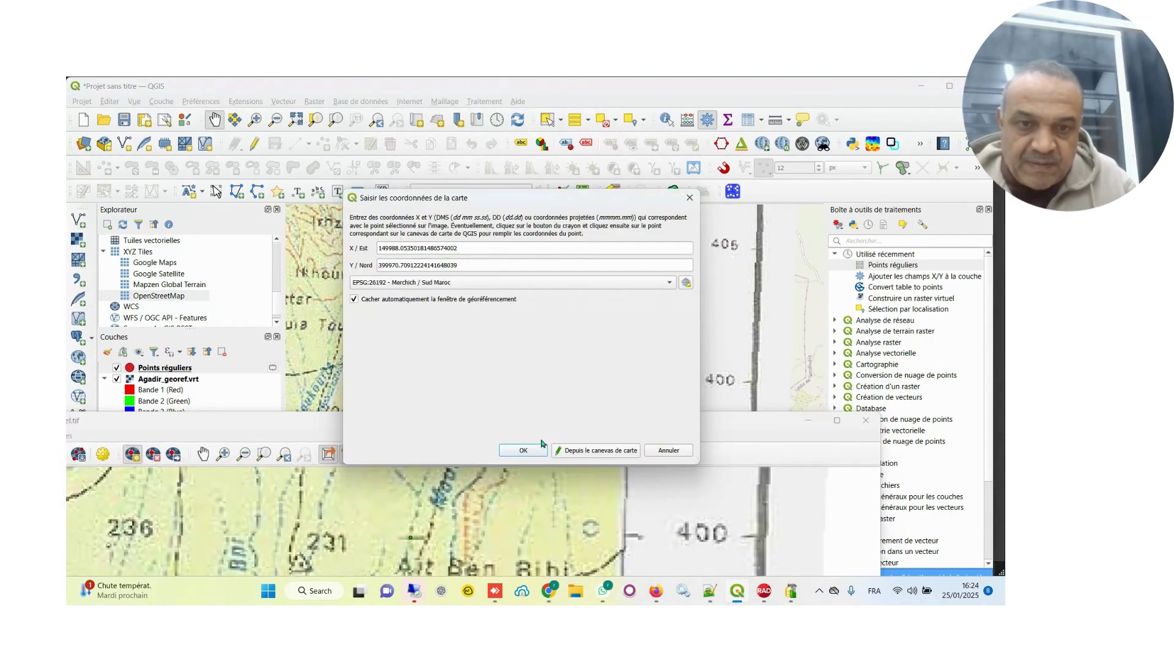
left_click(524, 451)
Place the seventeenth control point on the fourth row's westernmost offshore grid cross, with canvas coordinates from its regular point, about X 24998, Y 375006.
scroll(494, 373, "down", 10)
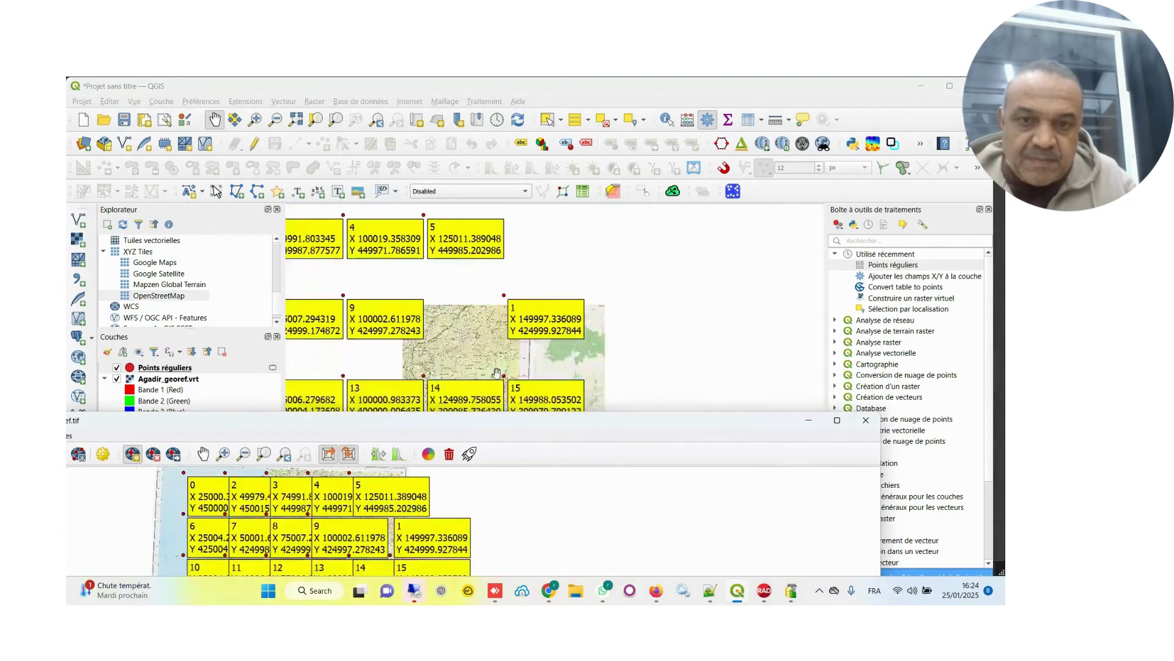
scroll(425, 398, "up", 10)
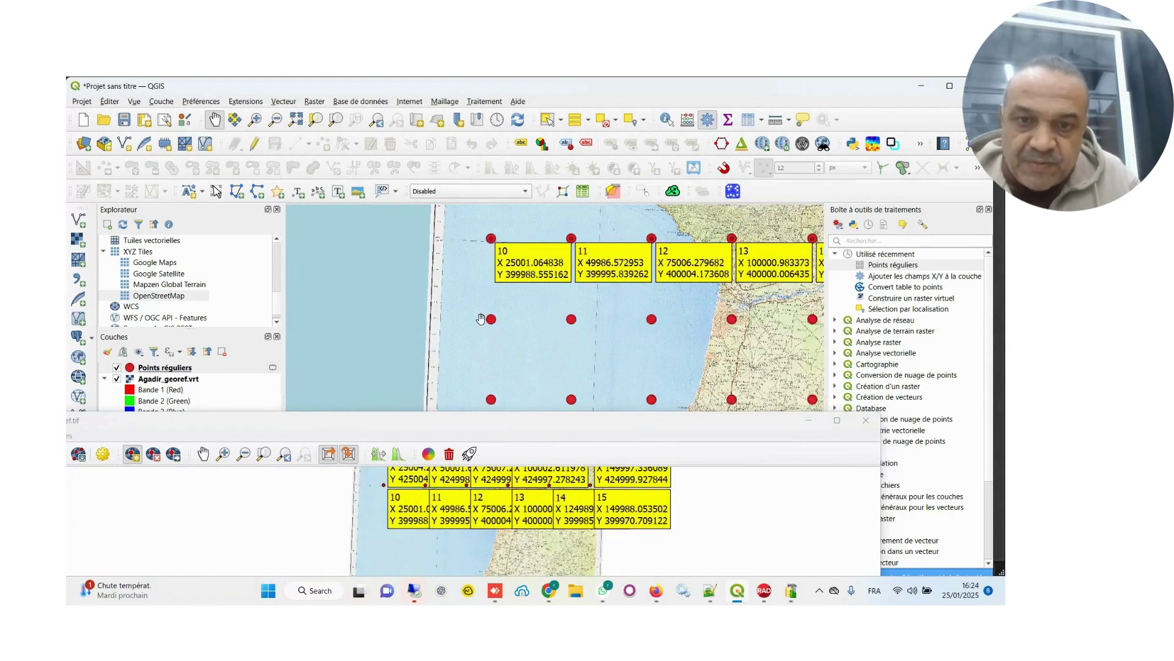
scroll(544, 333, "up", 6)
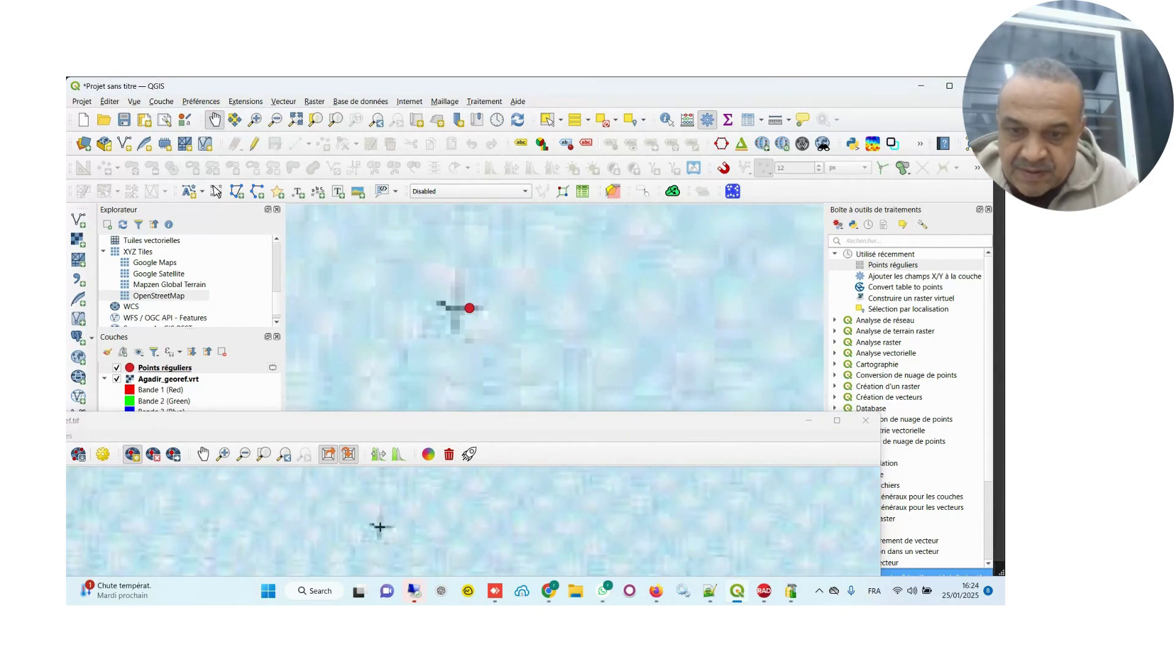
left_click(380, 526)
left_click(581, 451)
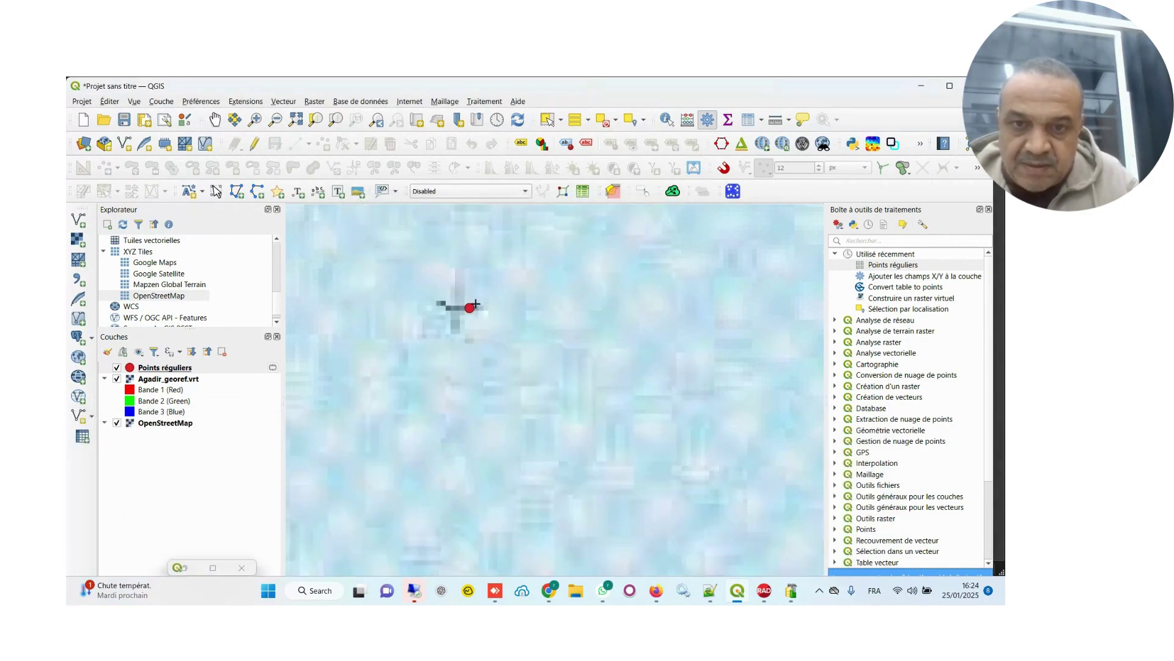
left_click(469, 307)
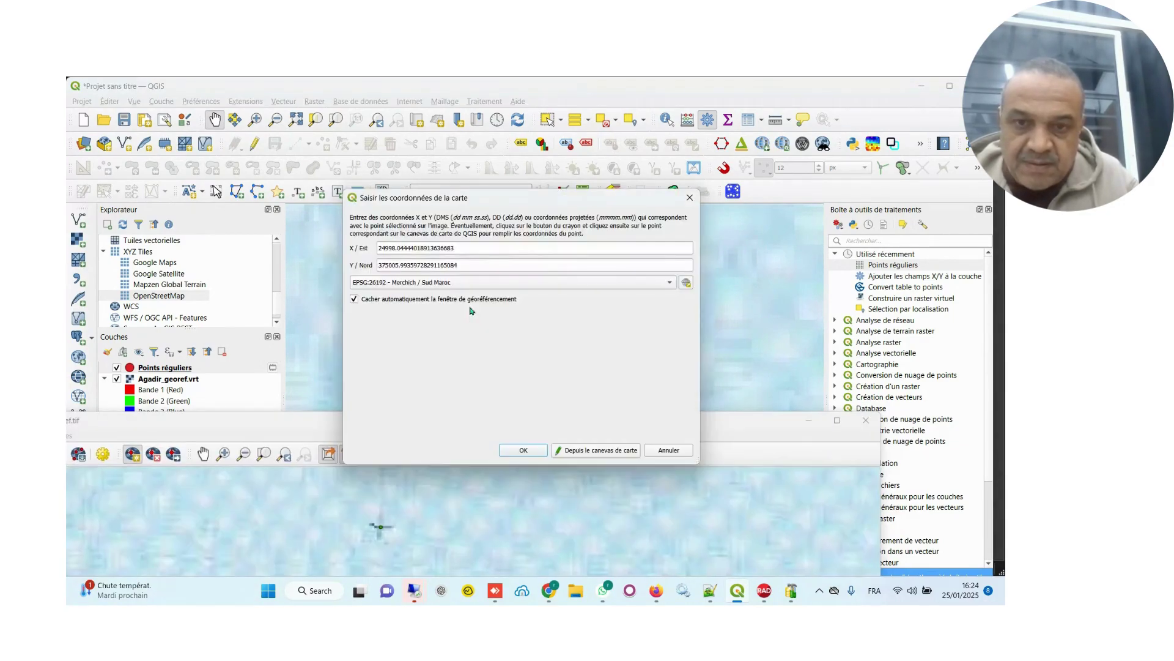
left_click(524, 450)
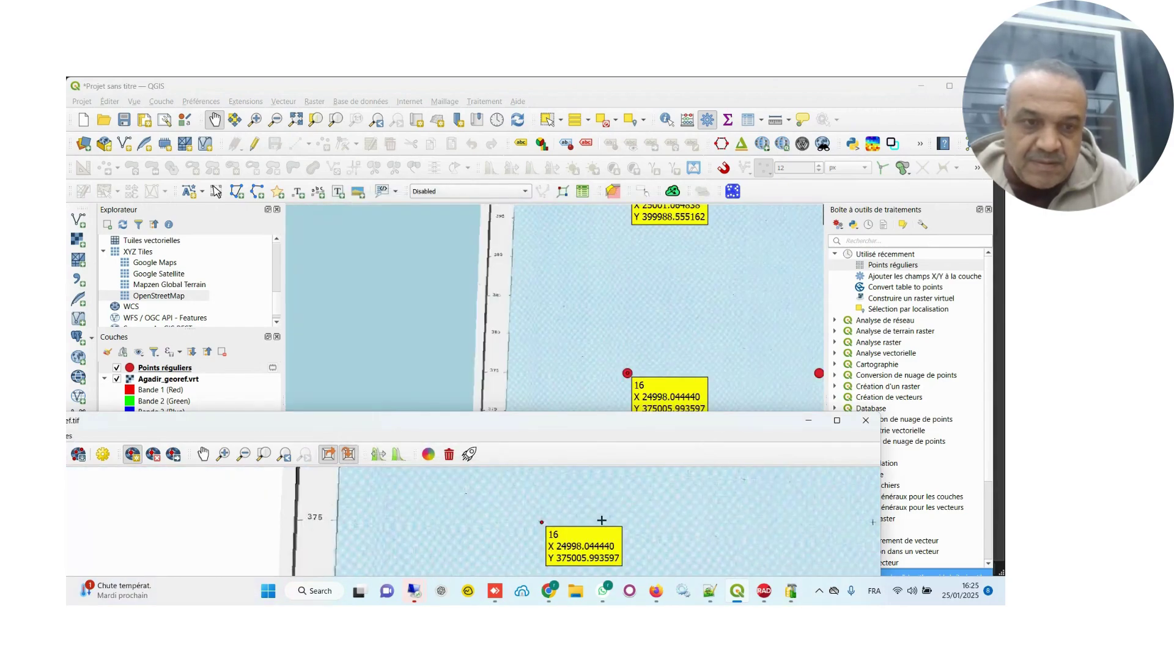
Place the eighteenth control point on the fourth row's second offshore grid cross, with canvas coordinates from its regular point, about X 49989, Y 374997.
scroll(803, 379, "up", 5)
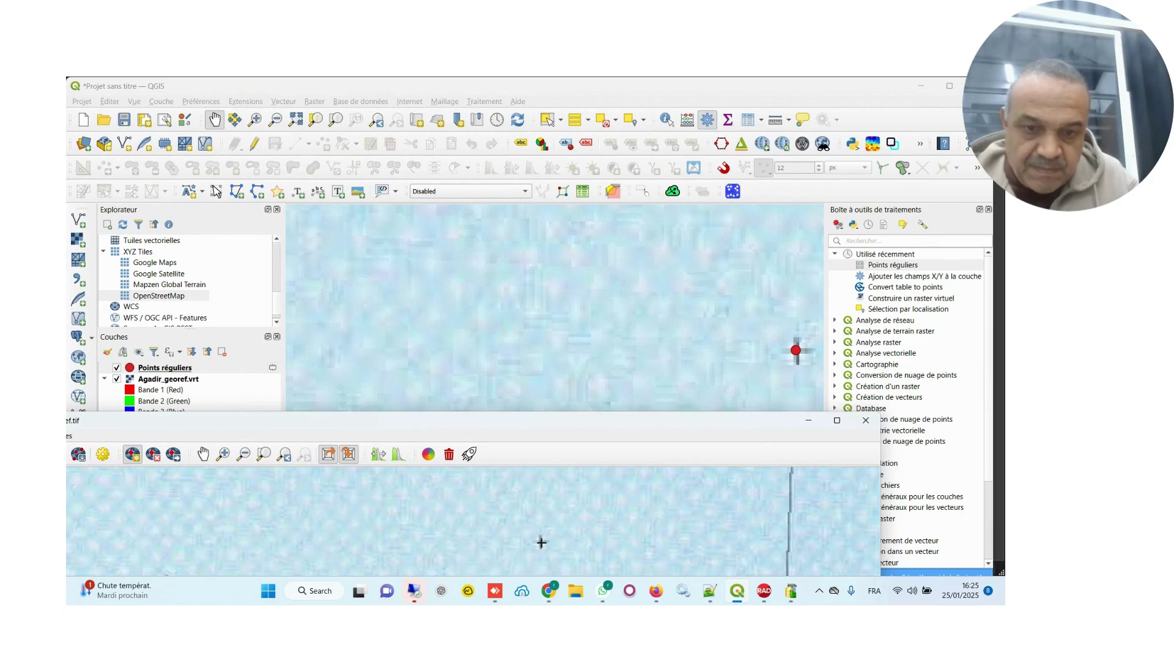
left_click(541, 542)
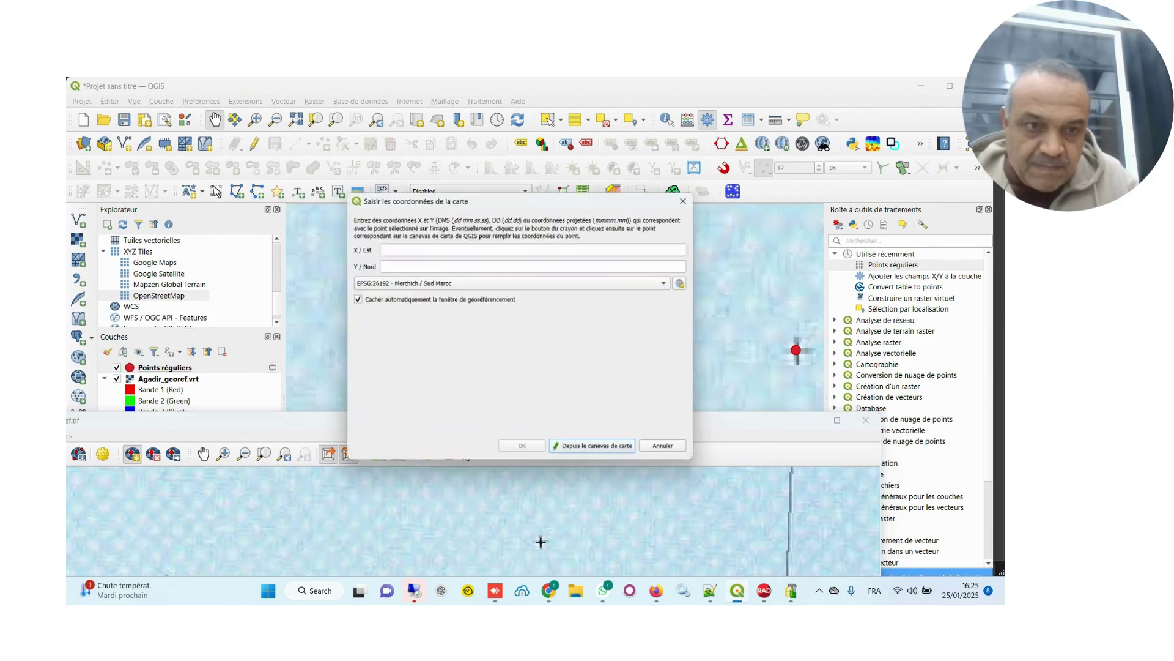
left_click(599, 455)
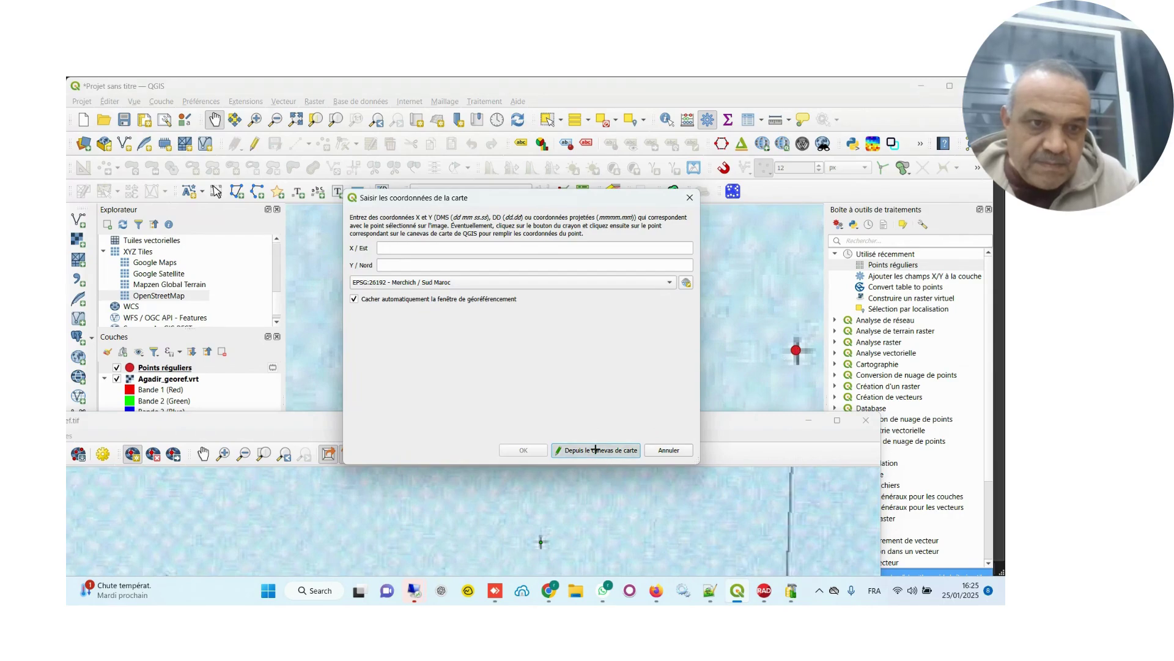
left_click(795, 350)
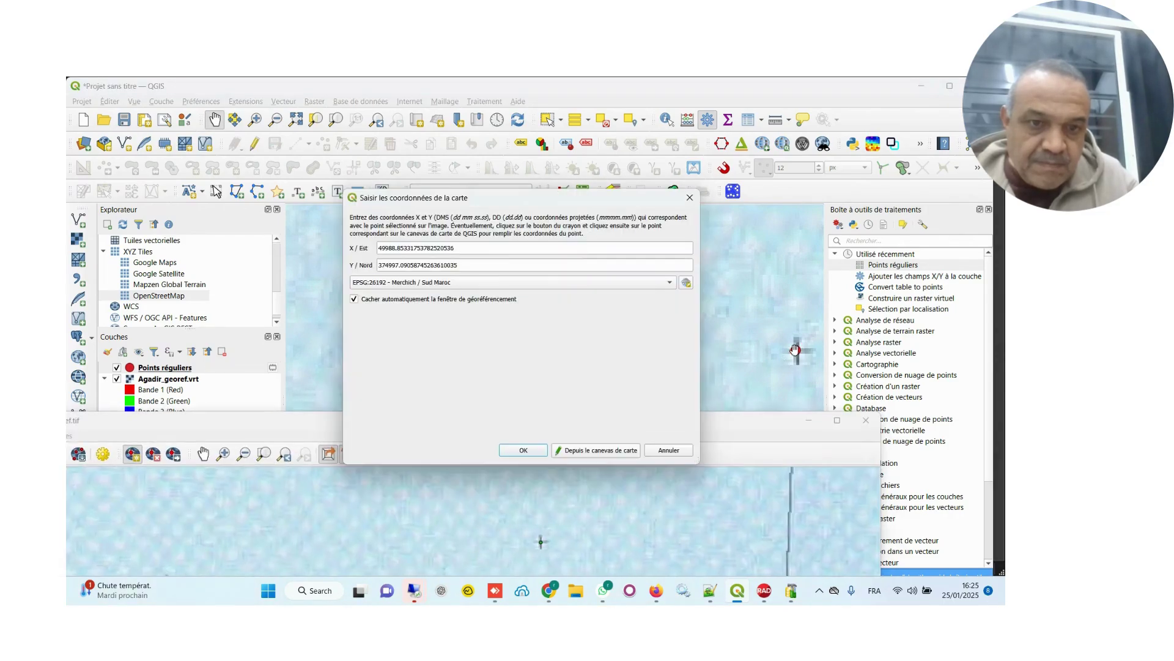
left_click(523, 450)
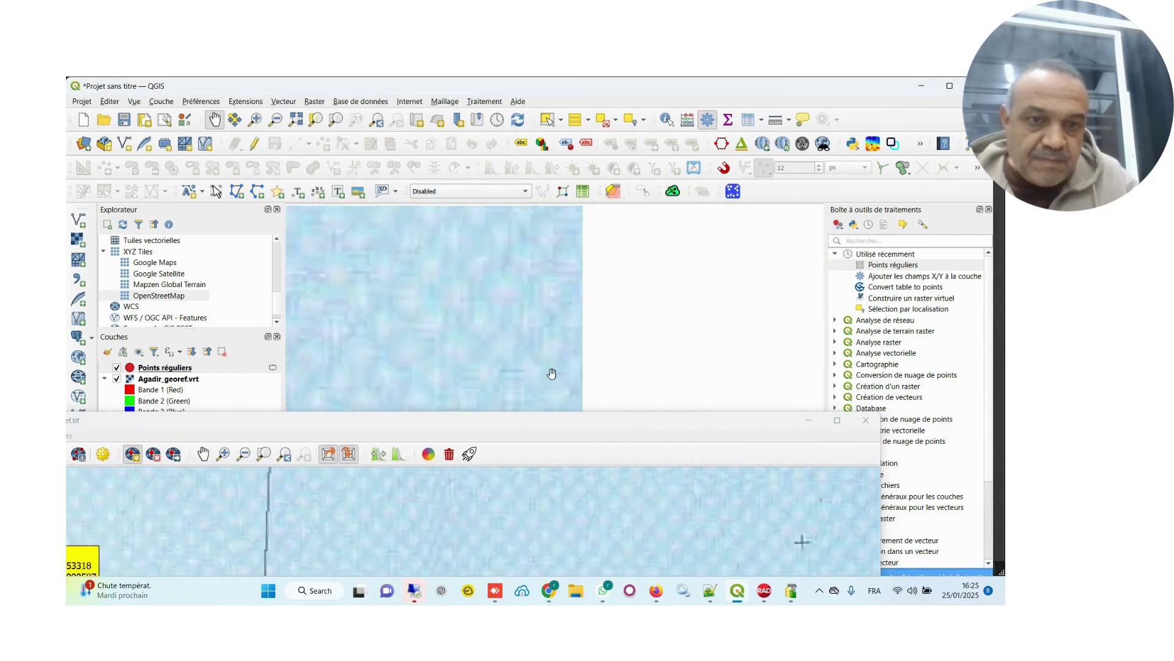
Place the nineteenth control point on the fourth row's last offshore grid cross, with canvas coordinates from its regular point, about X 75005, Y 374995.
scroll(562, 367, "down", 1)
scroll(562, 367, "down", 1)
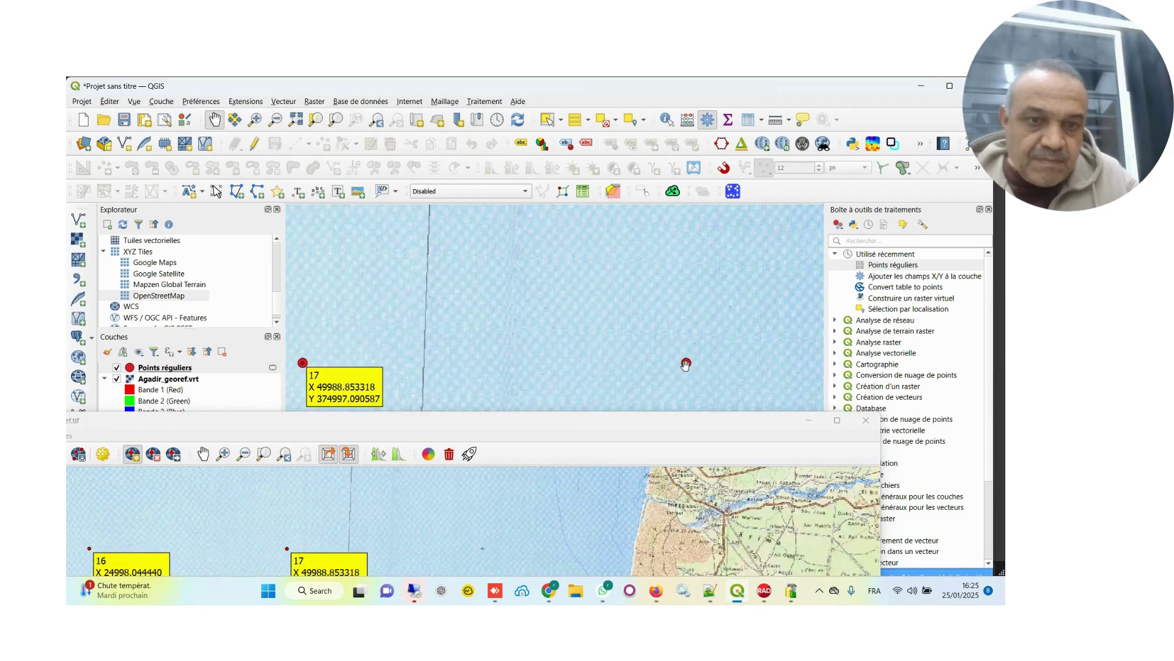
scroll(685, 364, "up", 4)
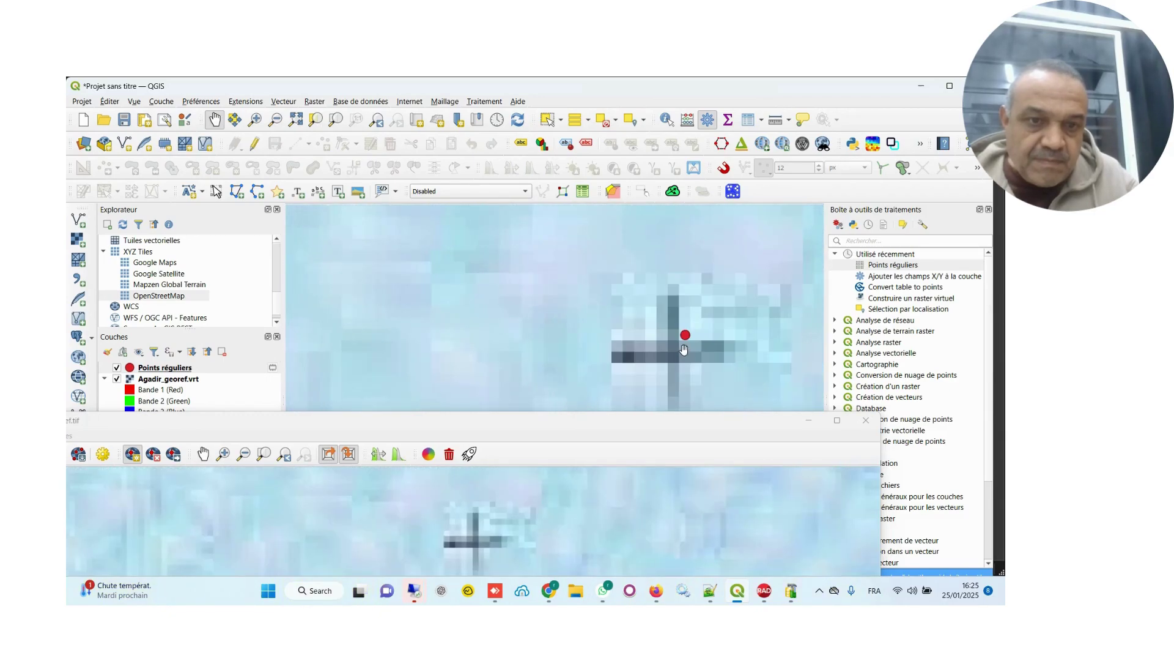
left_click(477, 542)
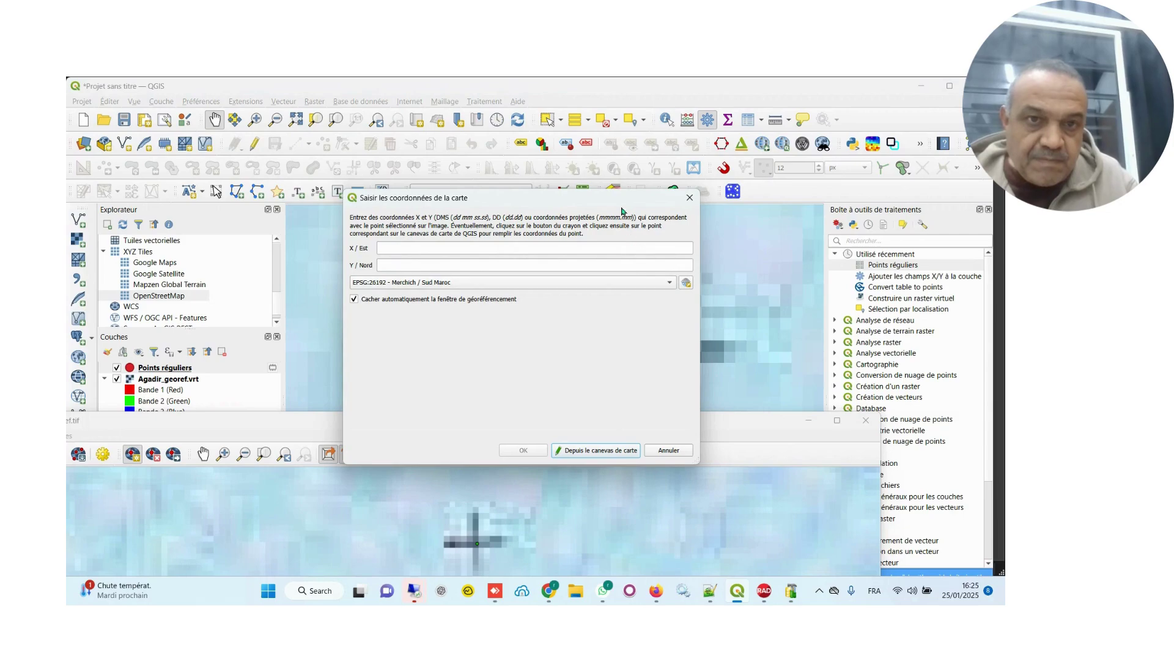
left_click_drag(621, 201, 555, 203)
left_click(536, 451)
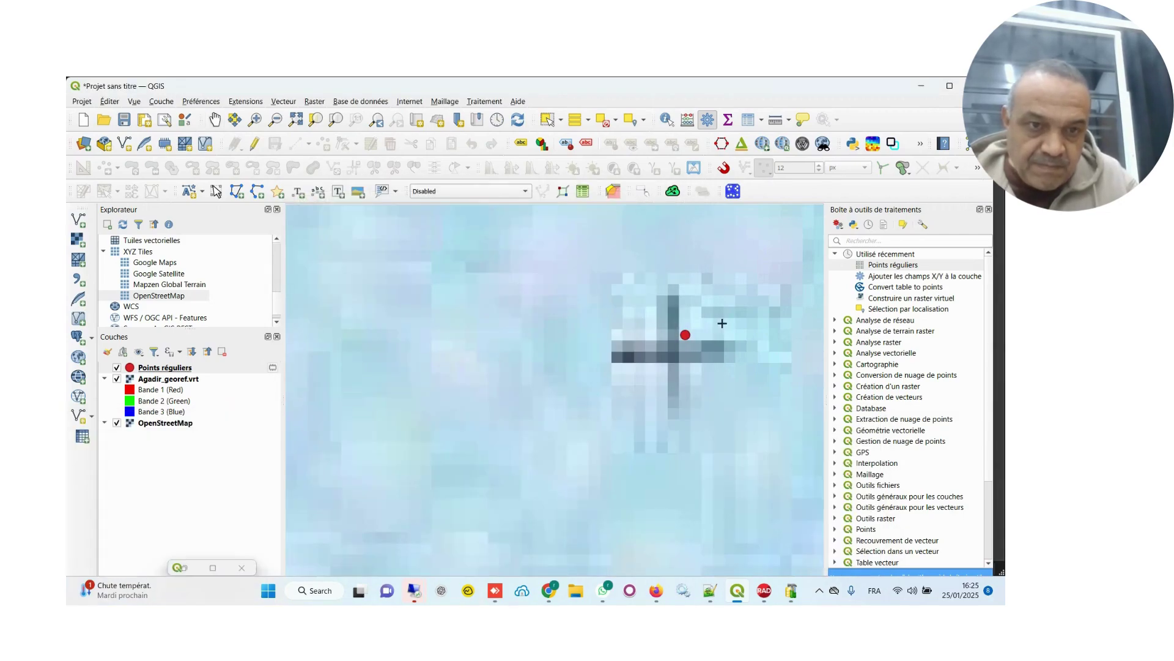
left_click(685, 335)
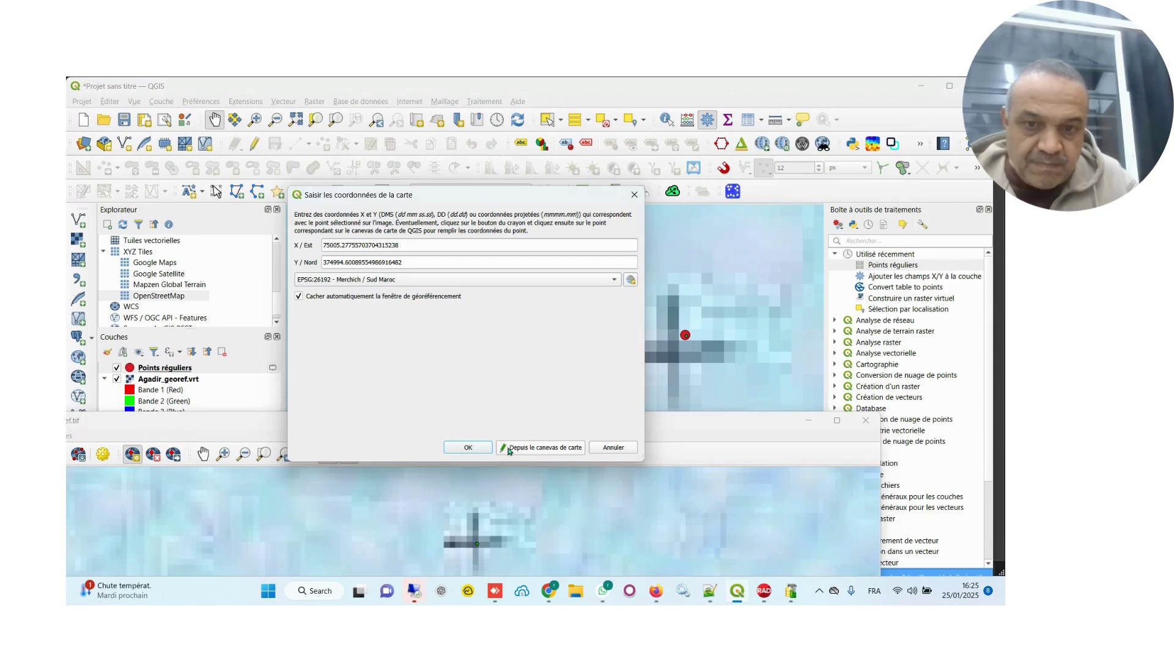
left_click(477, 447)
Place the twentieth control point on the coastal grid cross below the El Mzar label, with canvas coordinates from its regular point, about X 99998.
scroll(693, 524, "down", 5)
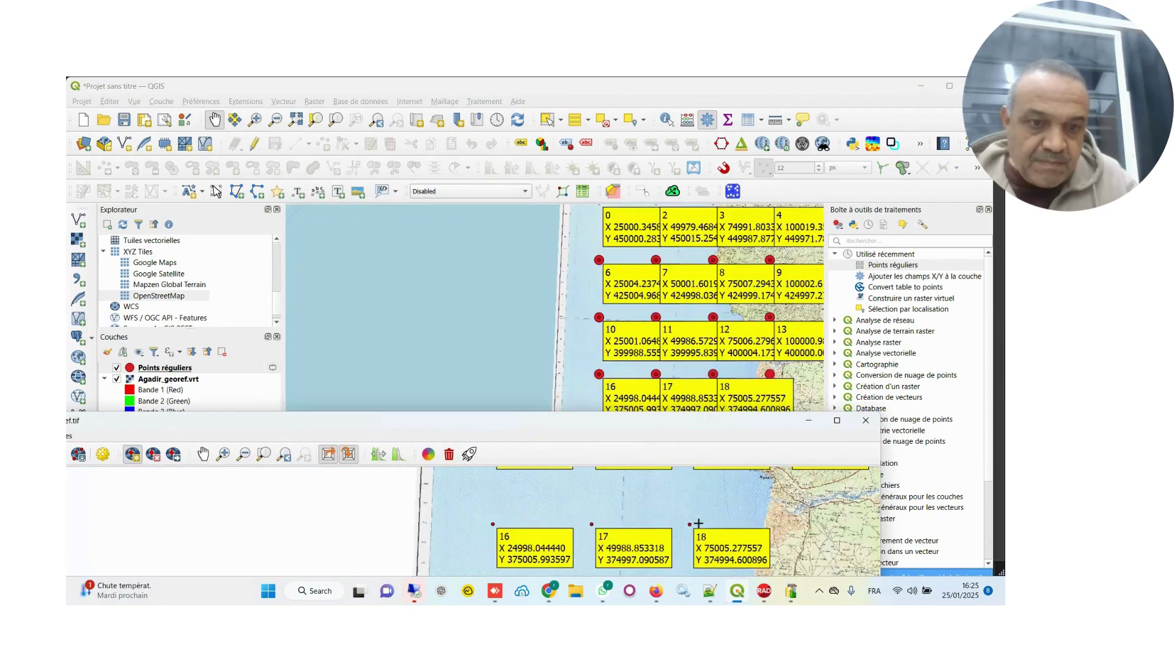
scroll(774, 376, "up", 8)
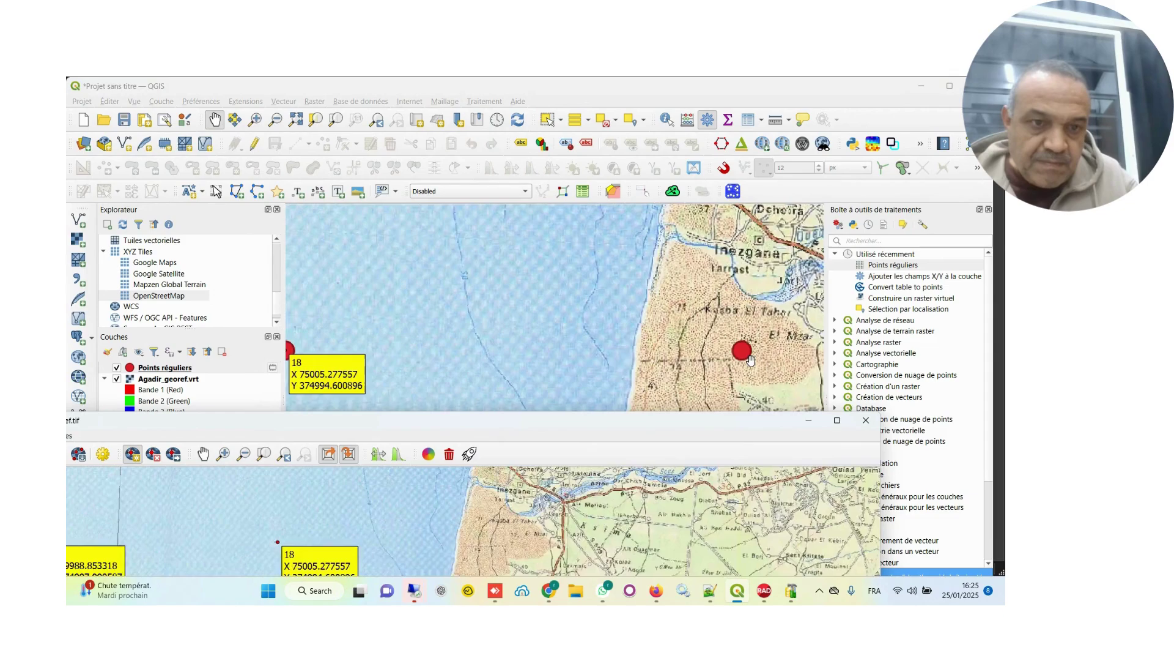
scroll(744, 353, "up", 5)
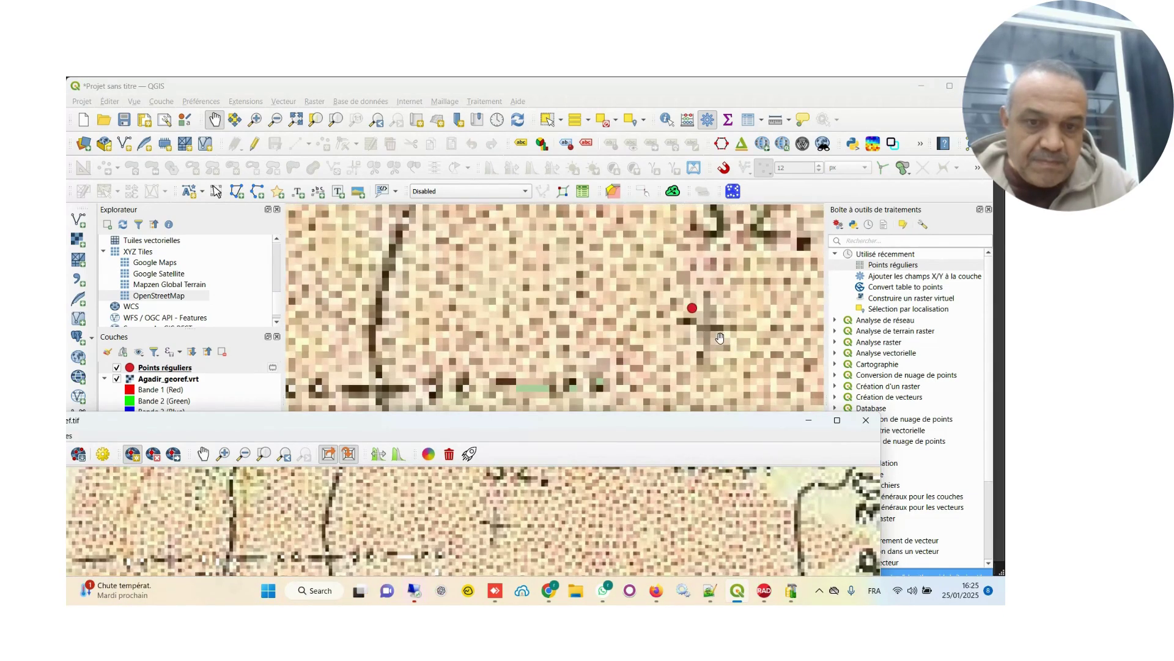
left_click(495, 525)
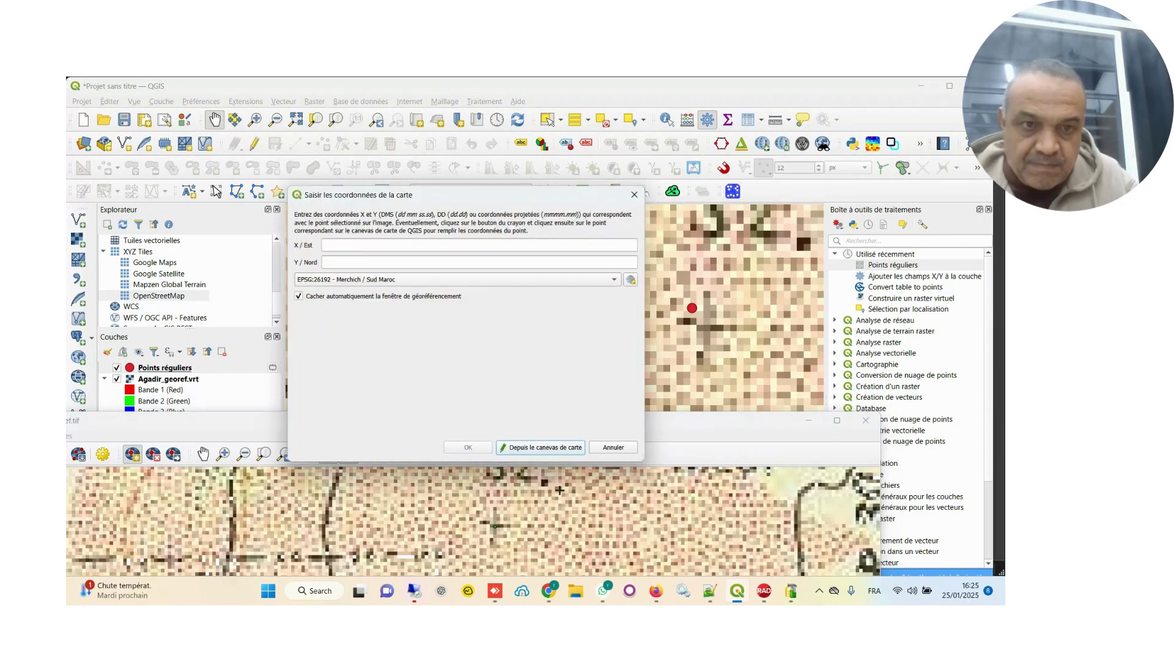
left_click(537, 448)
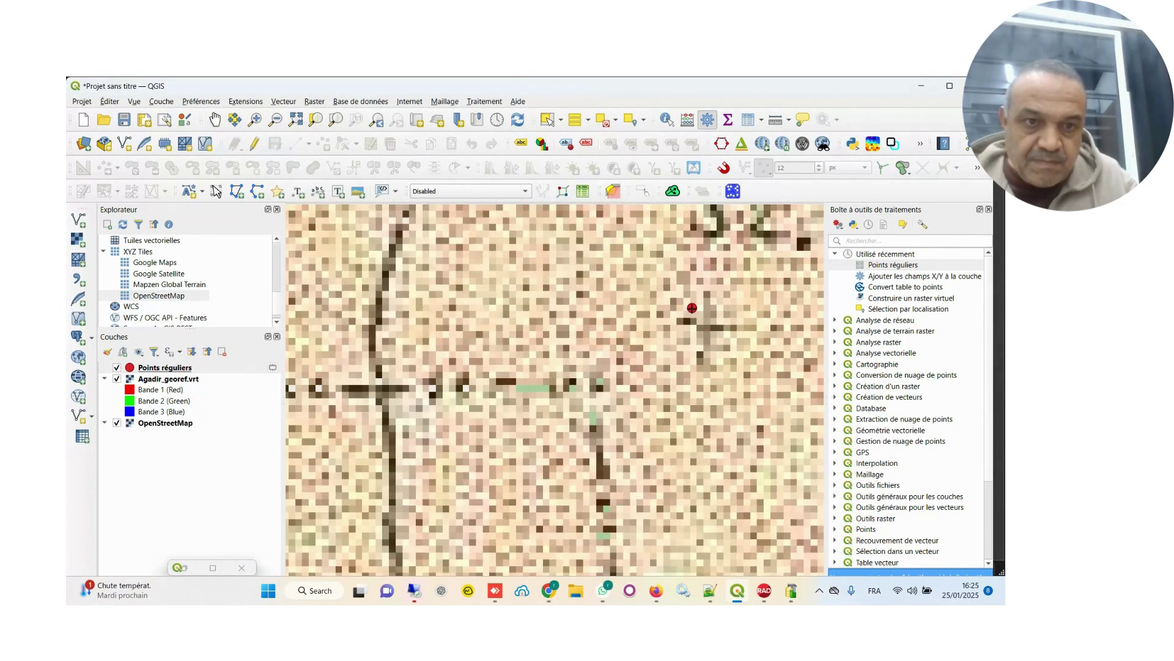
left_click(691, 307)
left_click(469, 447)
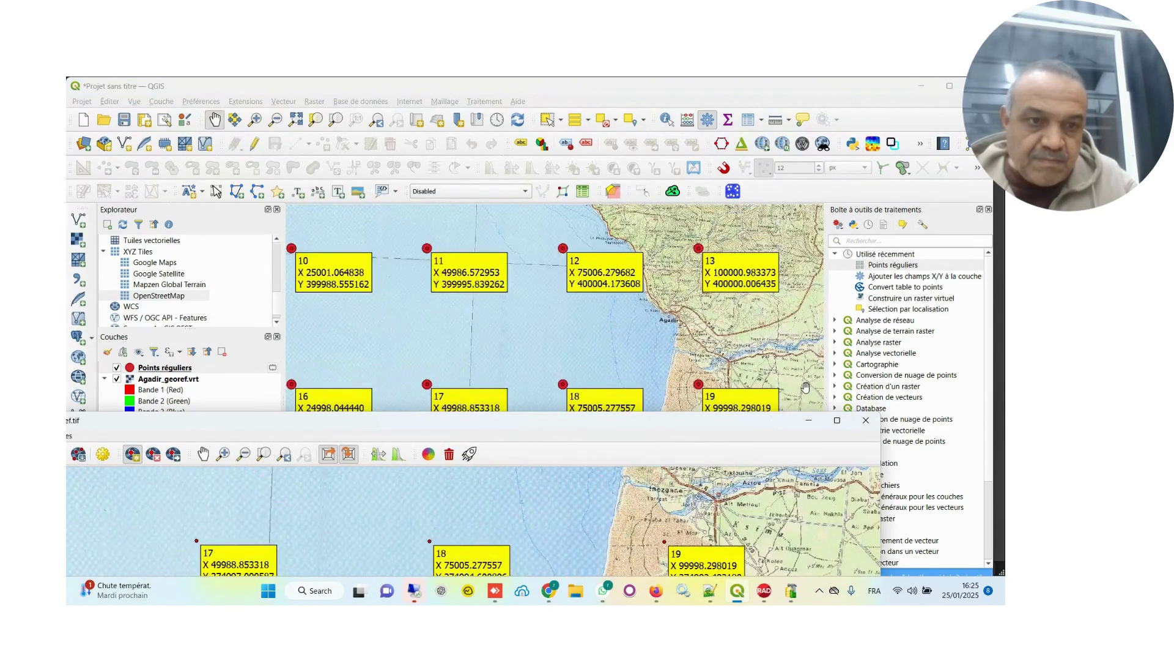
Place the twenty-first control point on the grid cross northwest of El Borj, with canvas coordinates from its regular point, about X 125000, Y 374994.
left_click_drag(756, 373, 484, 370)
scroll(483, 370, "up", 3)
scroll(484, 369, "up", 3)
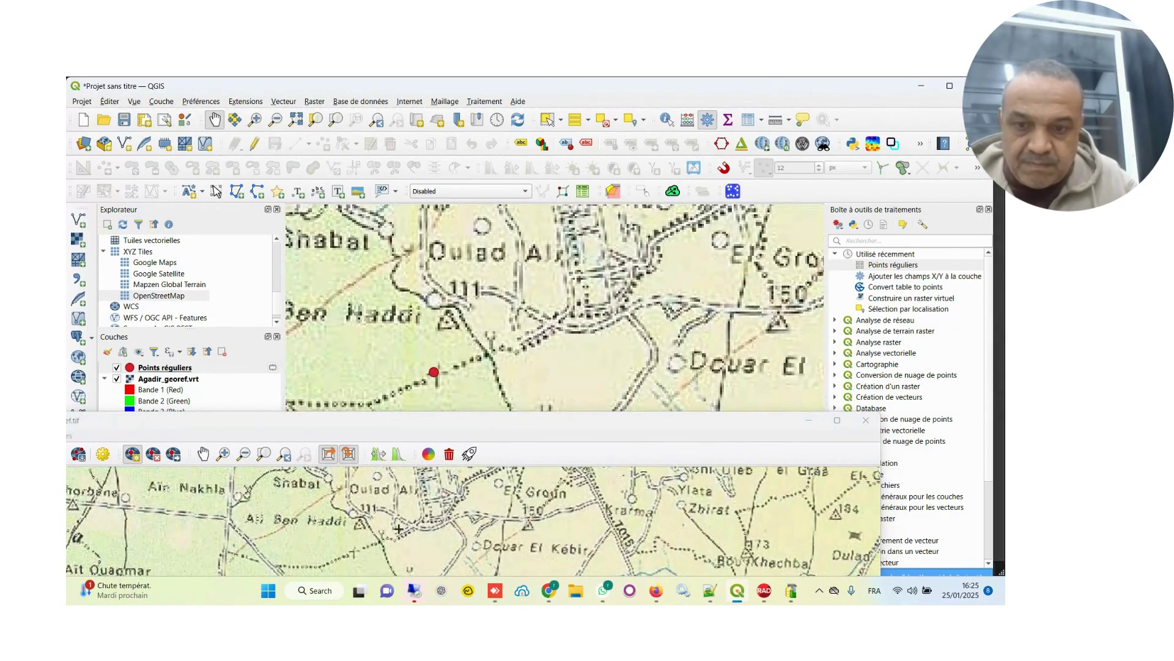
scroll(355, 558, "up", 2)
scroll(385, 551, "down", 2)
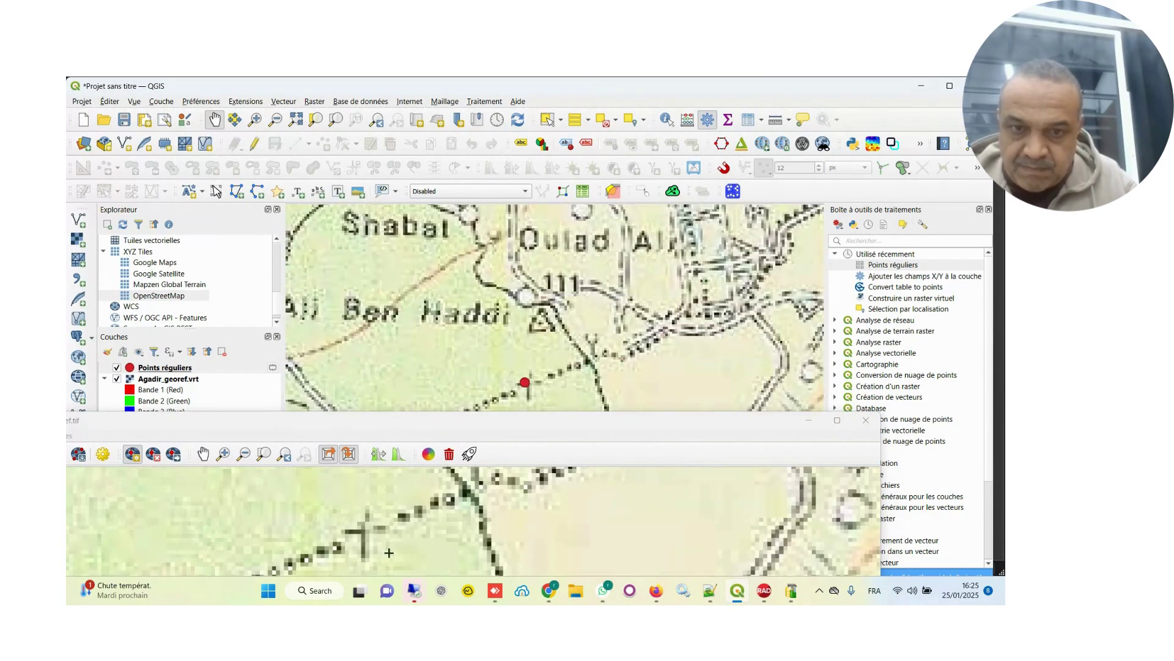
left_click(365, 529)
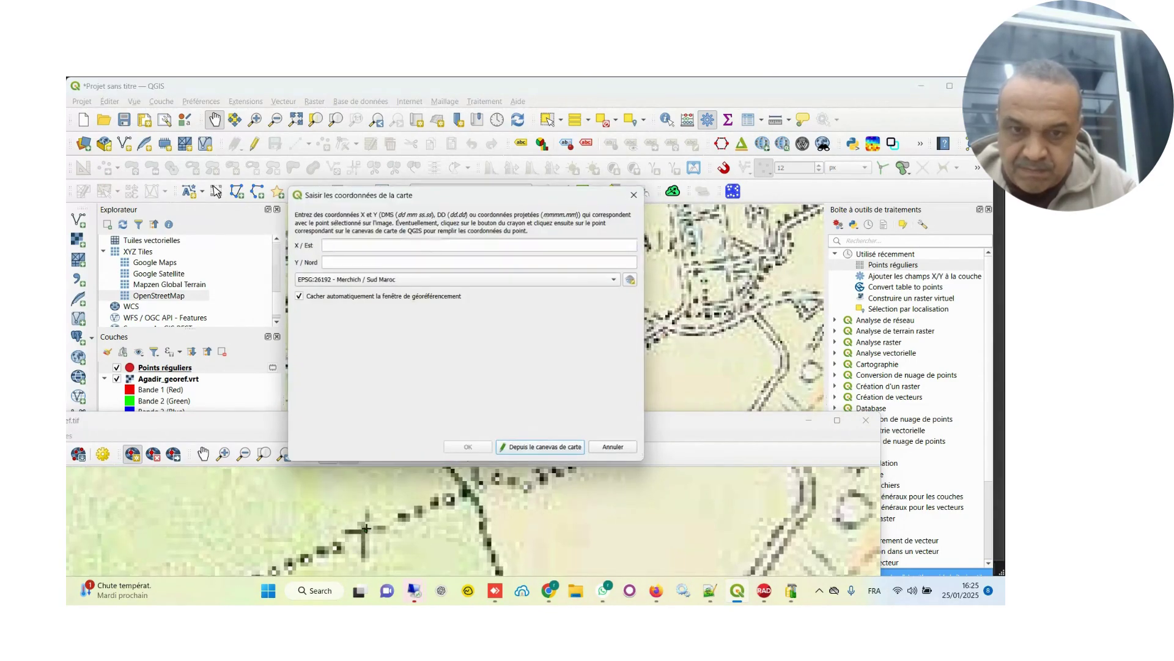
left_click(514, 441)
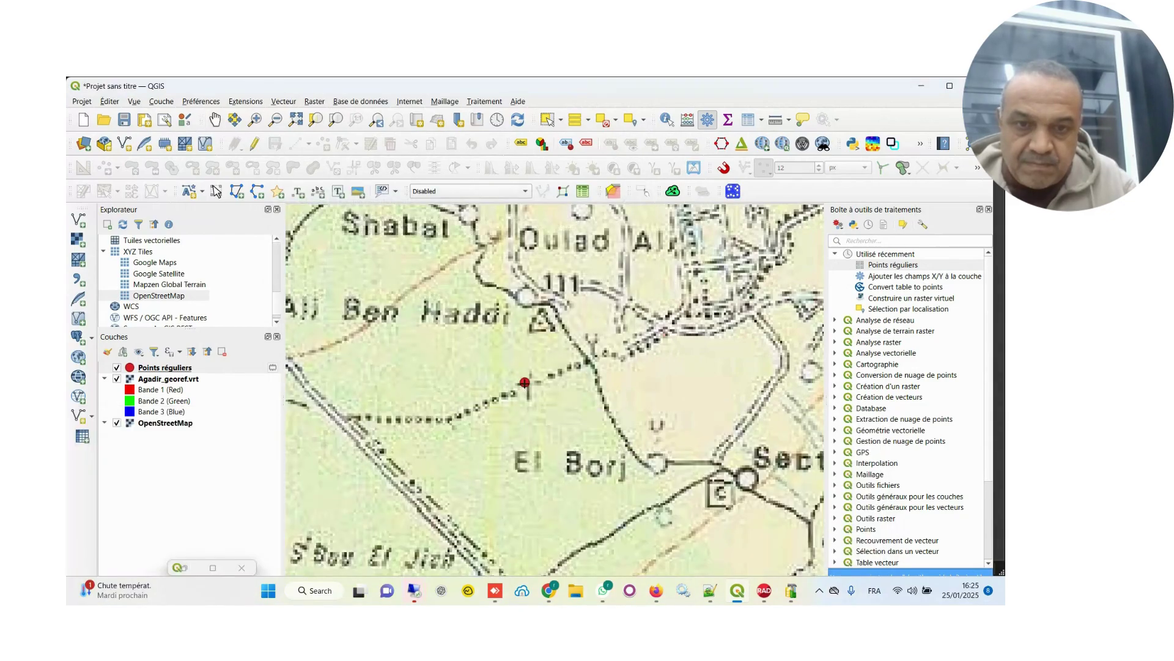
left_click(524, 382)
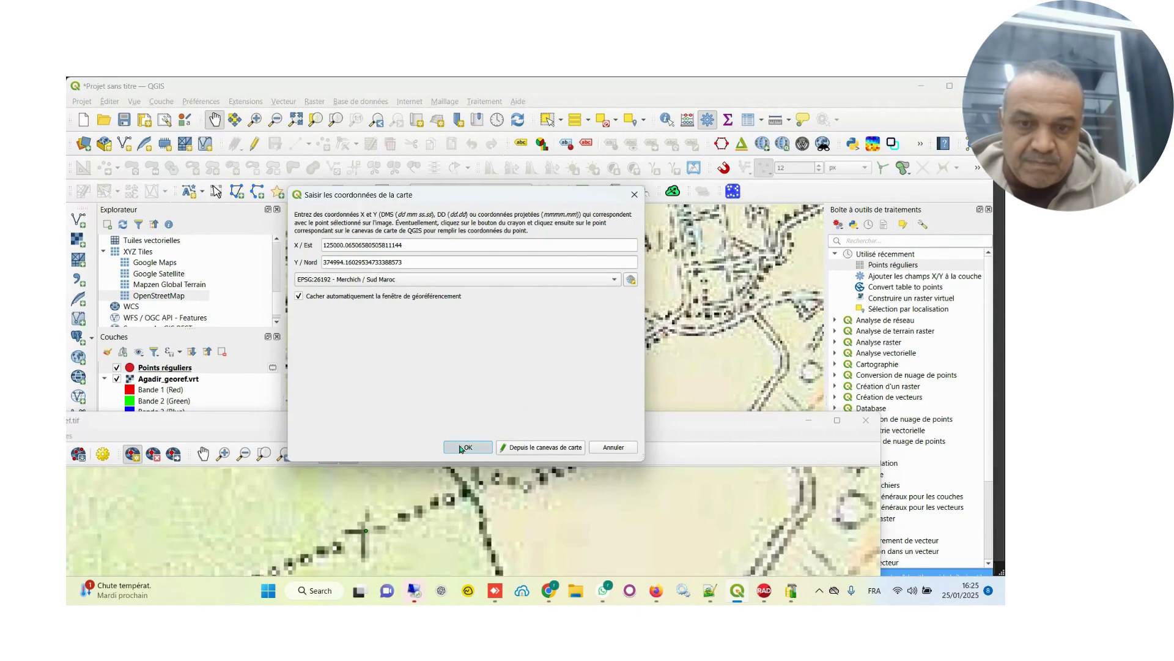
left_click(459, 447)
Place the twenty-second control point on the grid cross above the Oulad Mohamed label, with canvas coordinates from its regular point, about X 149982, Y 374989.
scroll(700, 377, "down", 6)
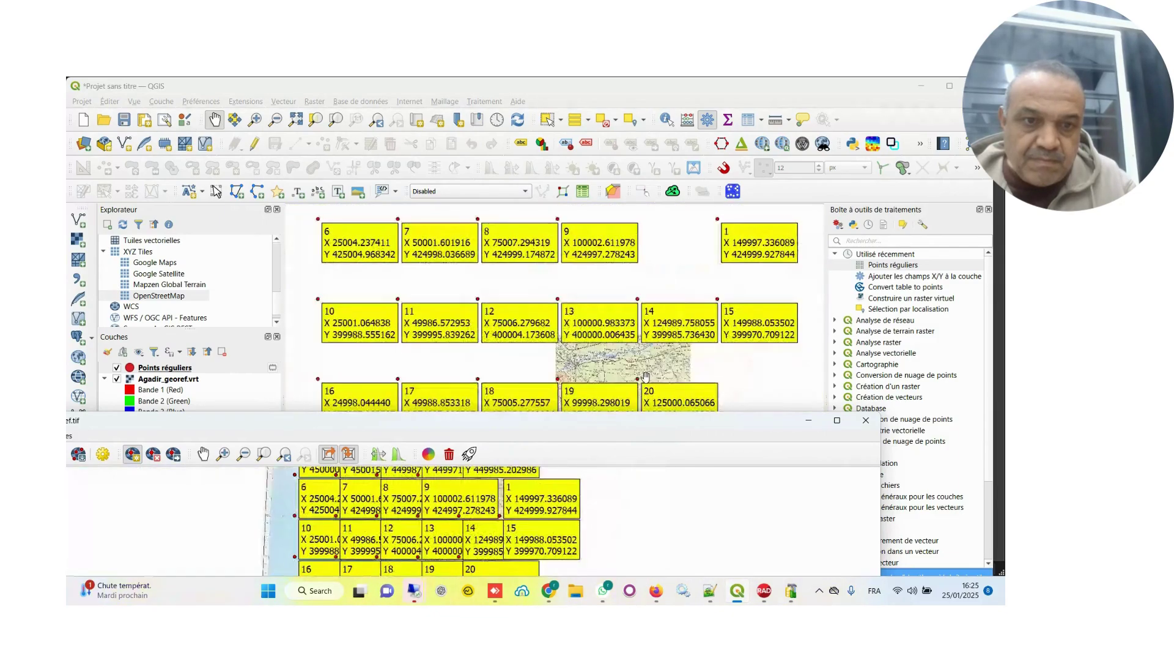
scroll(700, 378, "up", 8)
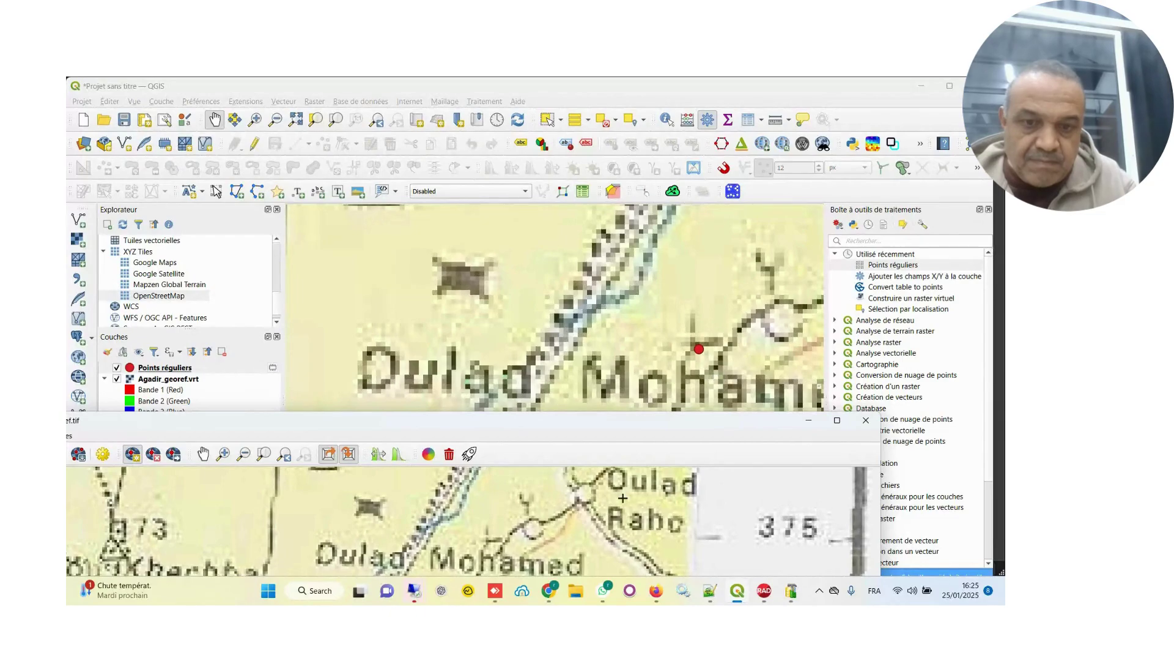
scroll(484, 559, "up", 2)
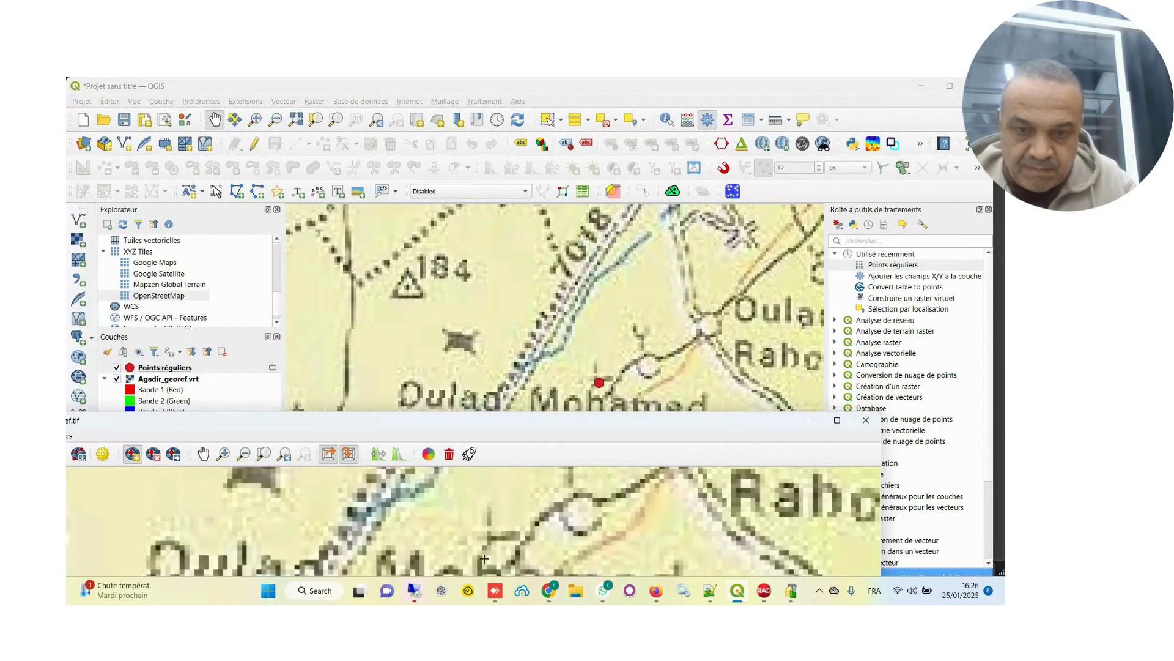
left_click(489, 537)
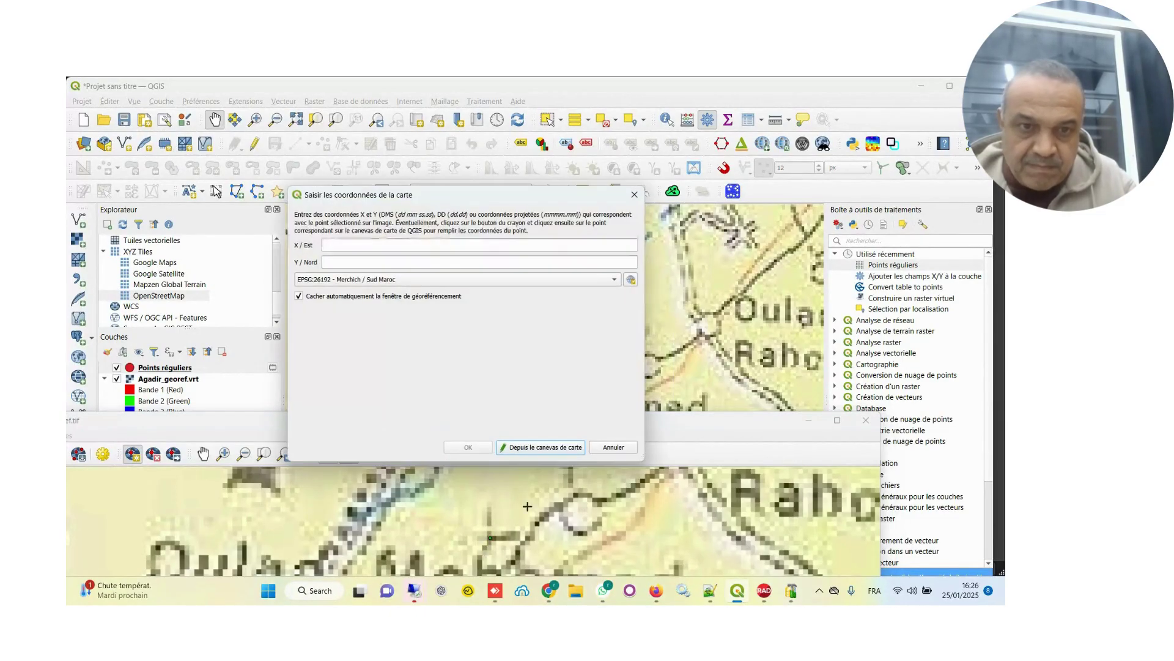
left_click(537, 446)
left_click(599, 382)
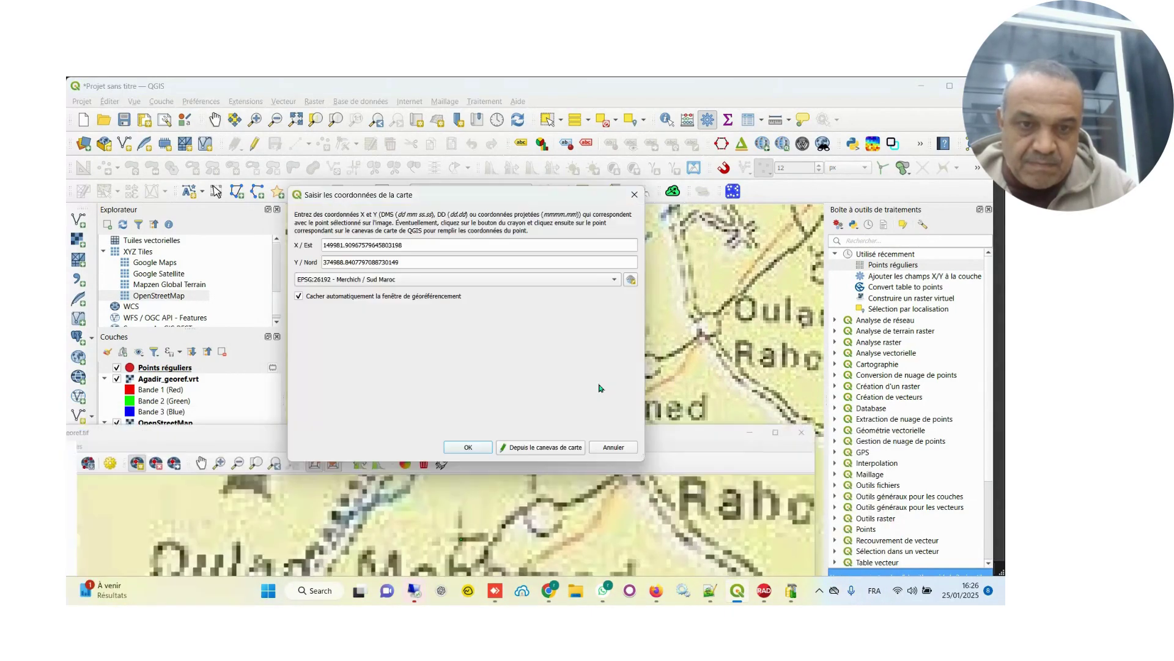
key("Return")
Place the twenty-third control point on the fifth row's first offshore grid cross, with canvas coordinates from its regular point, about X 25008, Y 349983.
scroll(571, 384, "down", 5)
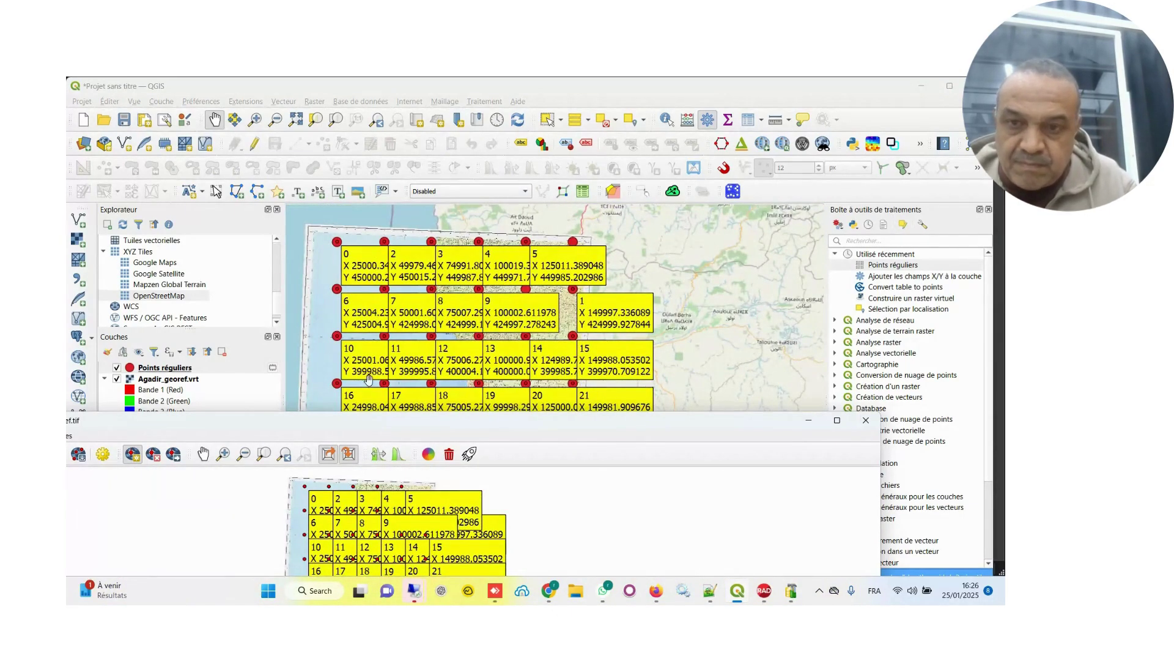
left_click_drag(316, 373, 360, 286)
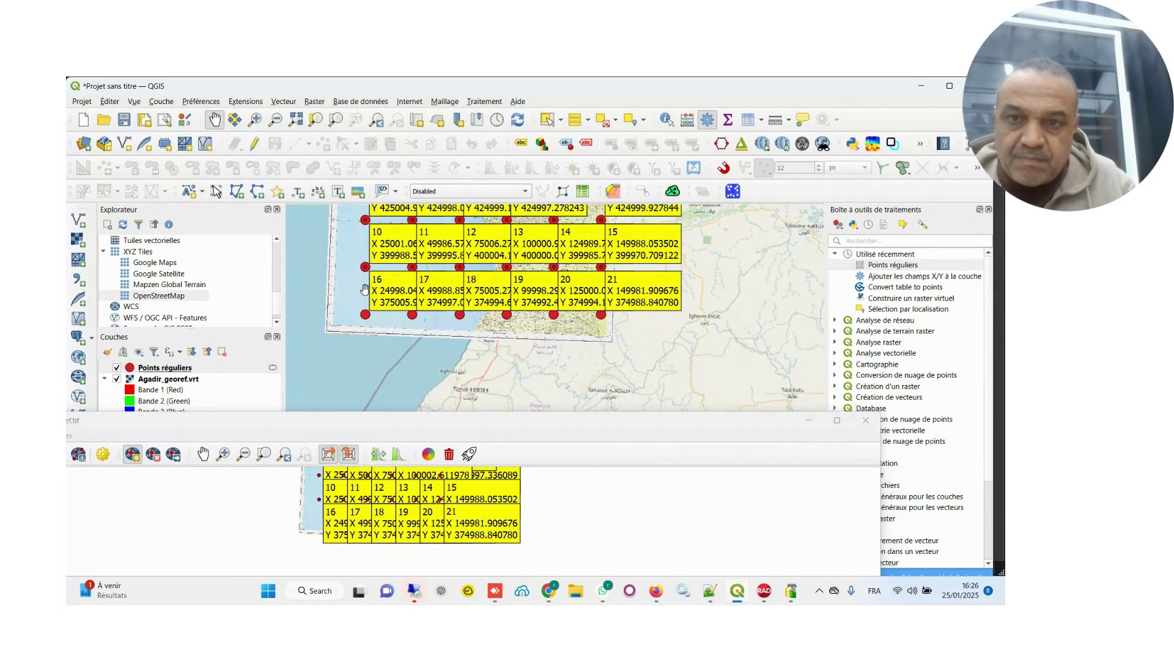
scroll(359, 261, "up", 3)
scroll(361, 263, "down", 2)
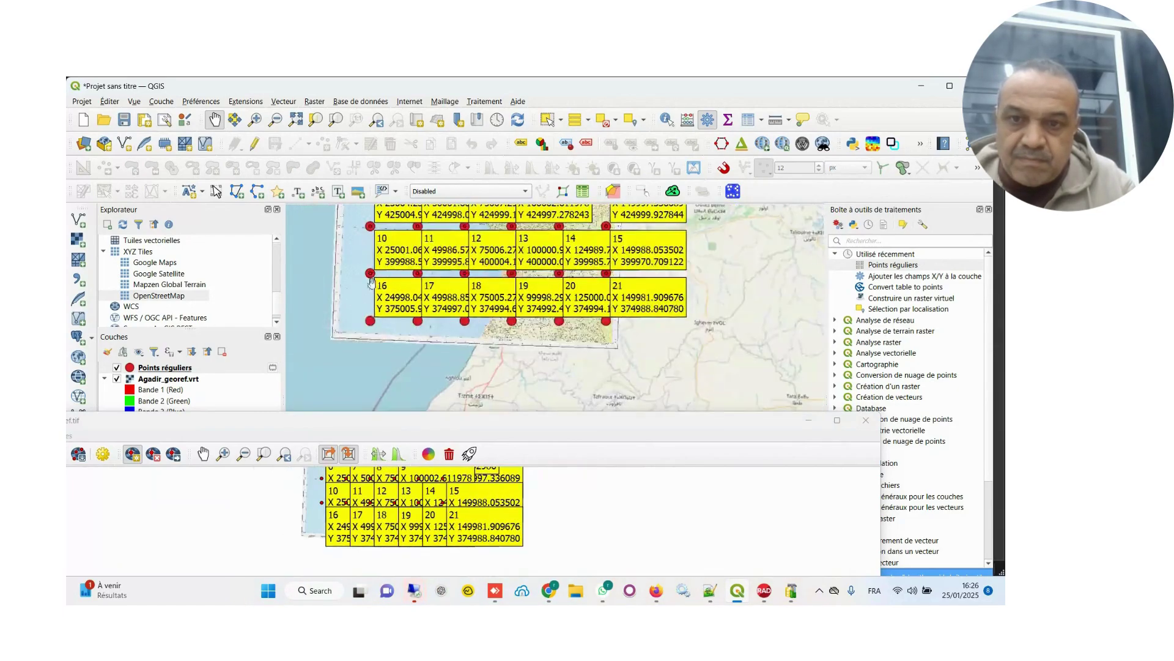
scroll(361, 324, "up", 4)
left_click_drag(339, 263, 498, 351)
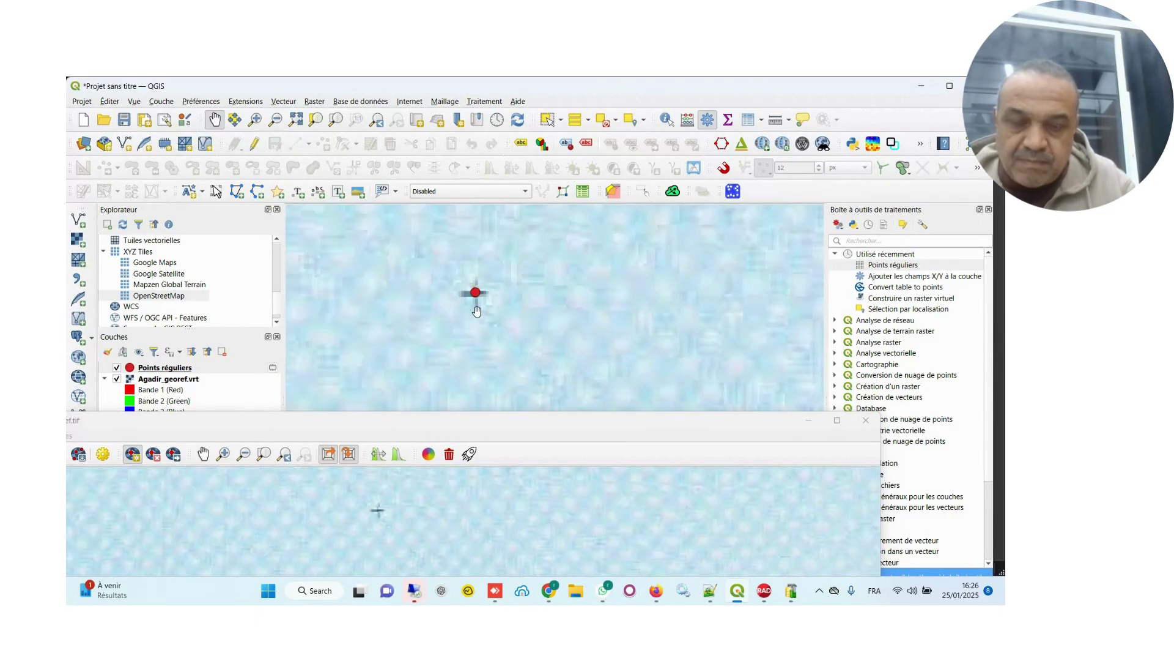
scroll(370, 513, "up", 2)
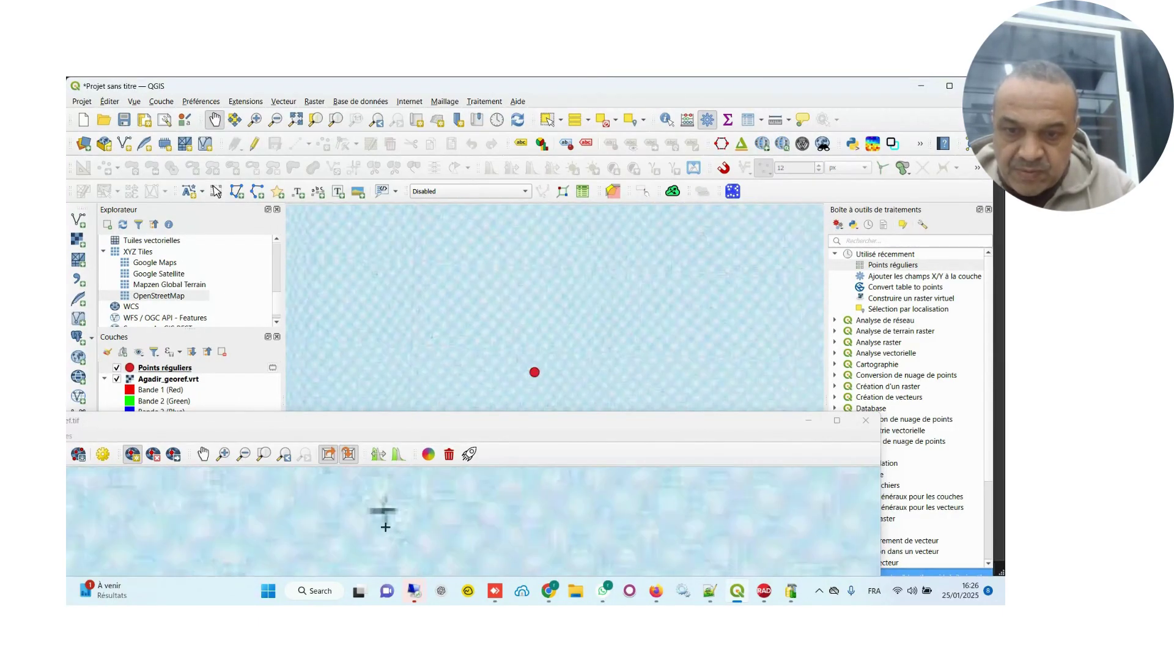
left_click(385, 492)
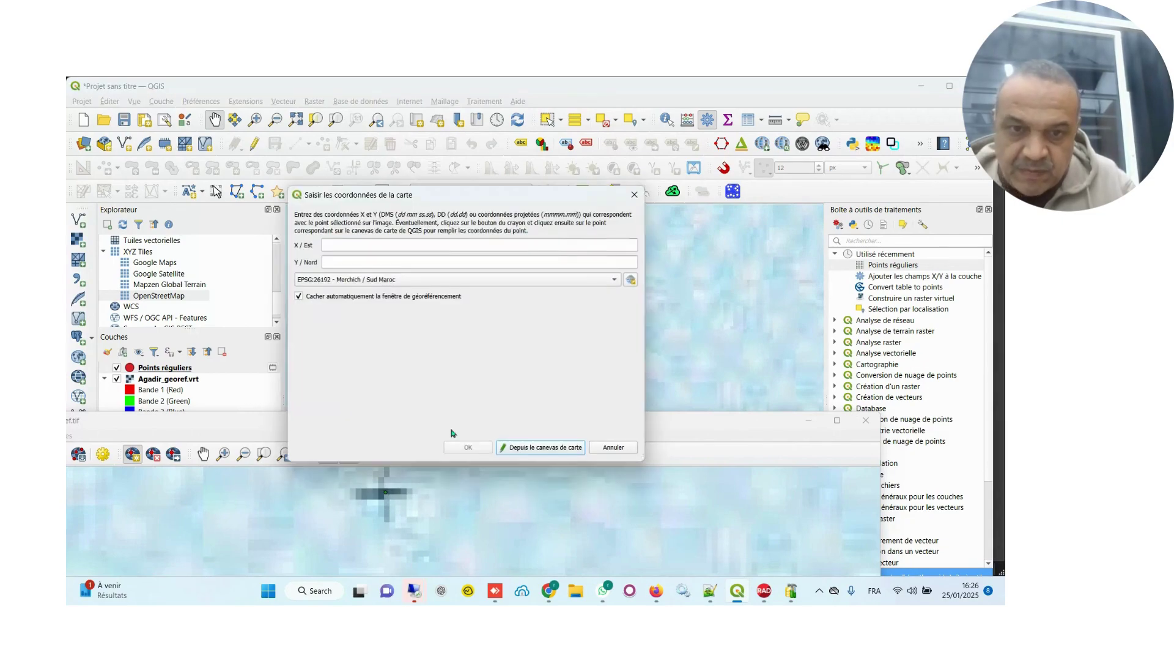
left_click(536, 447)
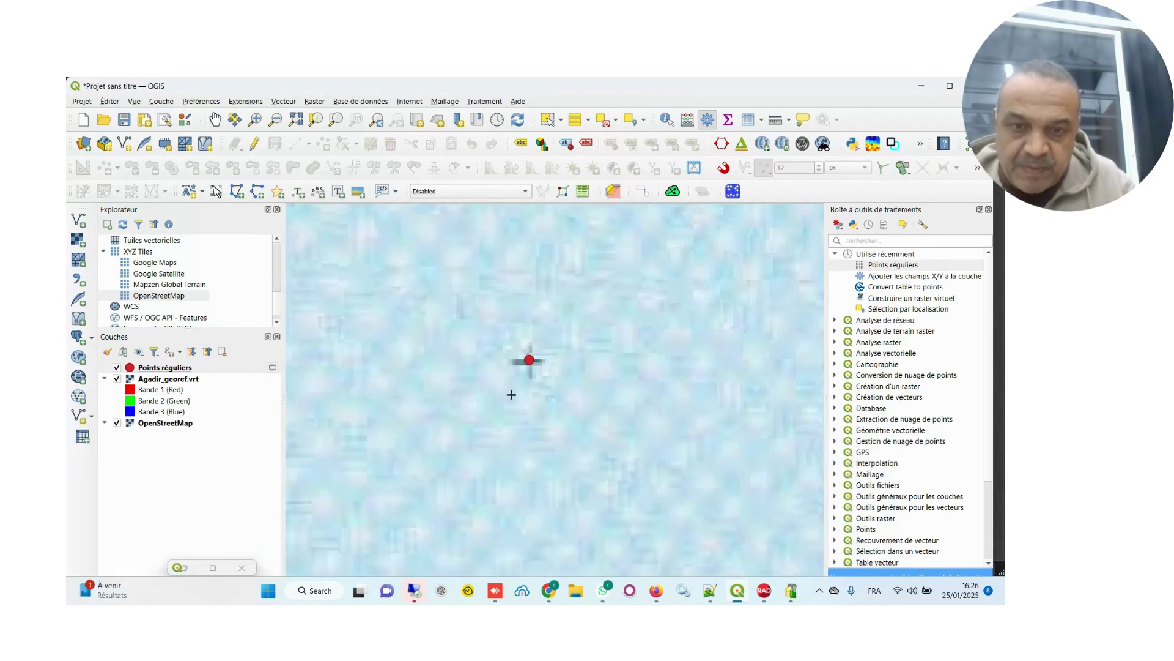
left_click(530, 360)
left_click(460, 447)
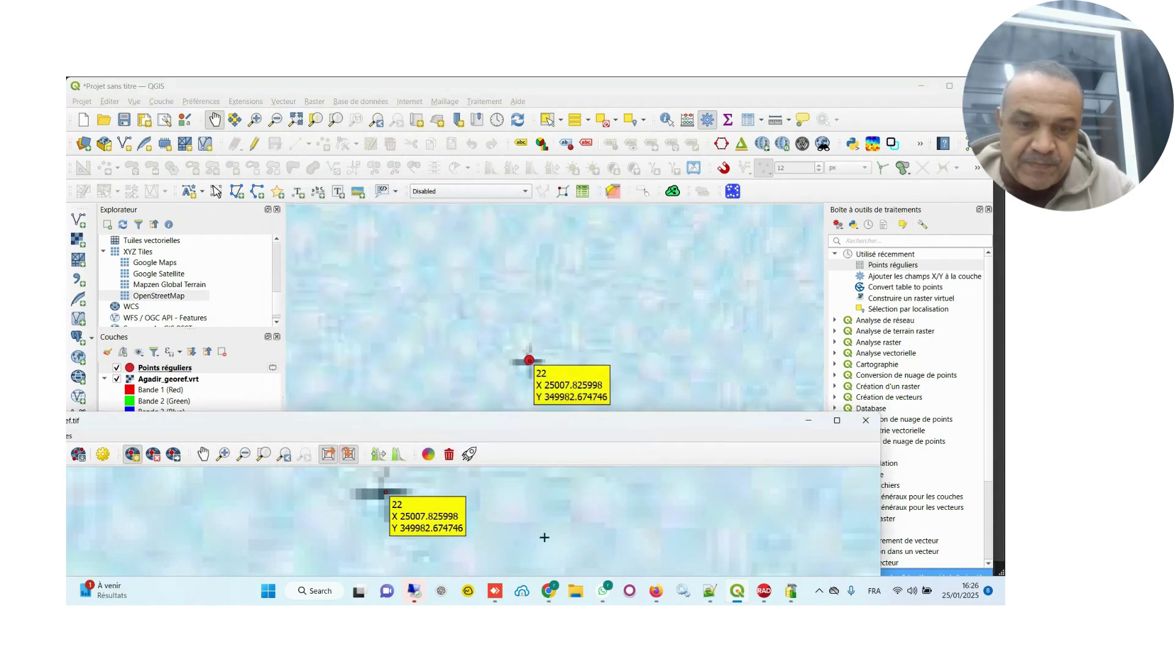
Place the twenty-fourth control point on the fifth row's second offshore grid cross, with canvas coordinates from its regular point, about X 49997, Y 349999.
scroll(342, 300, "down", 5)
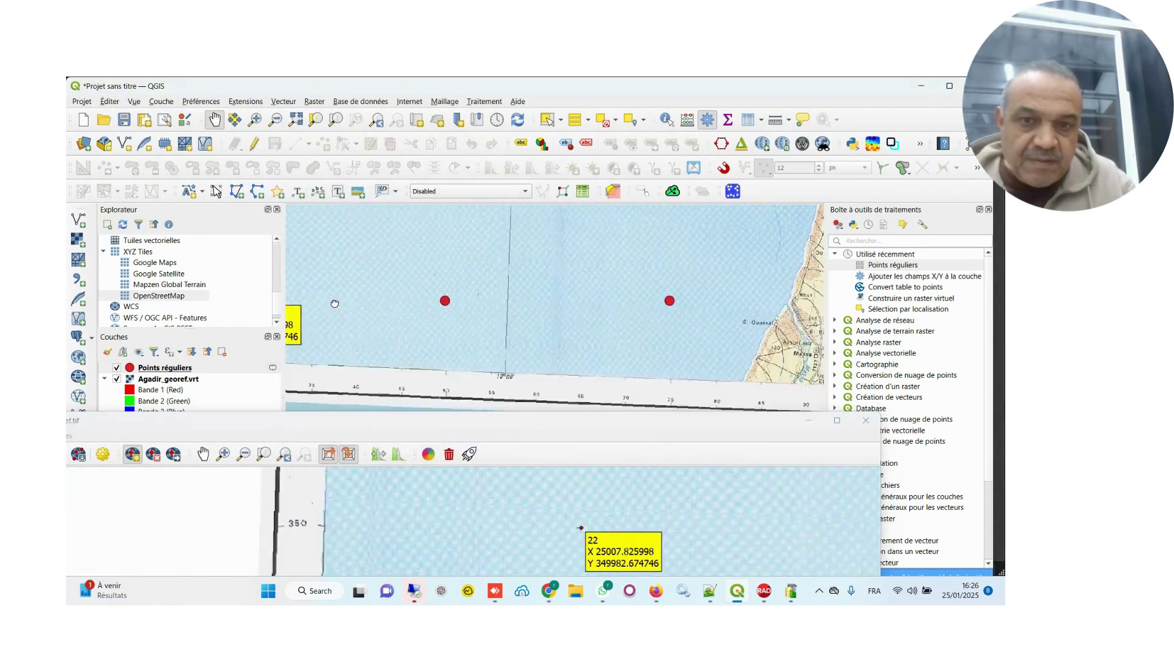
scroll(441, 296, "up", 8)
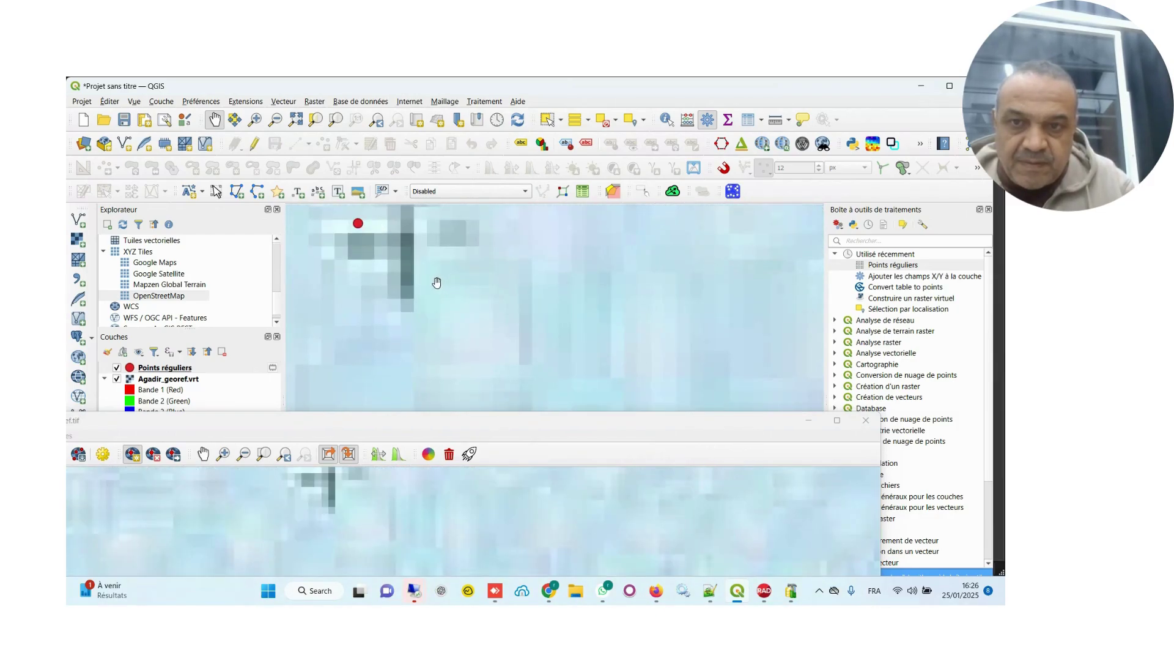
left_click(329, 478)
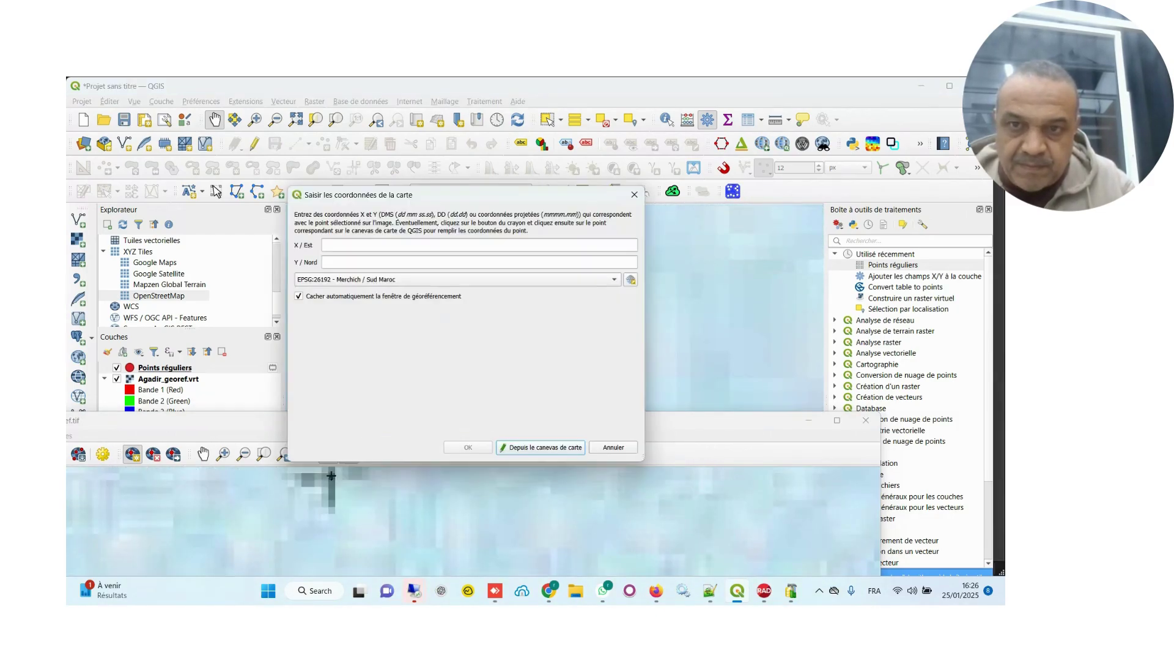
left_click(530, 447)
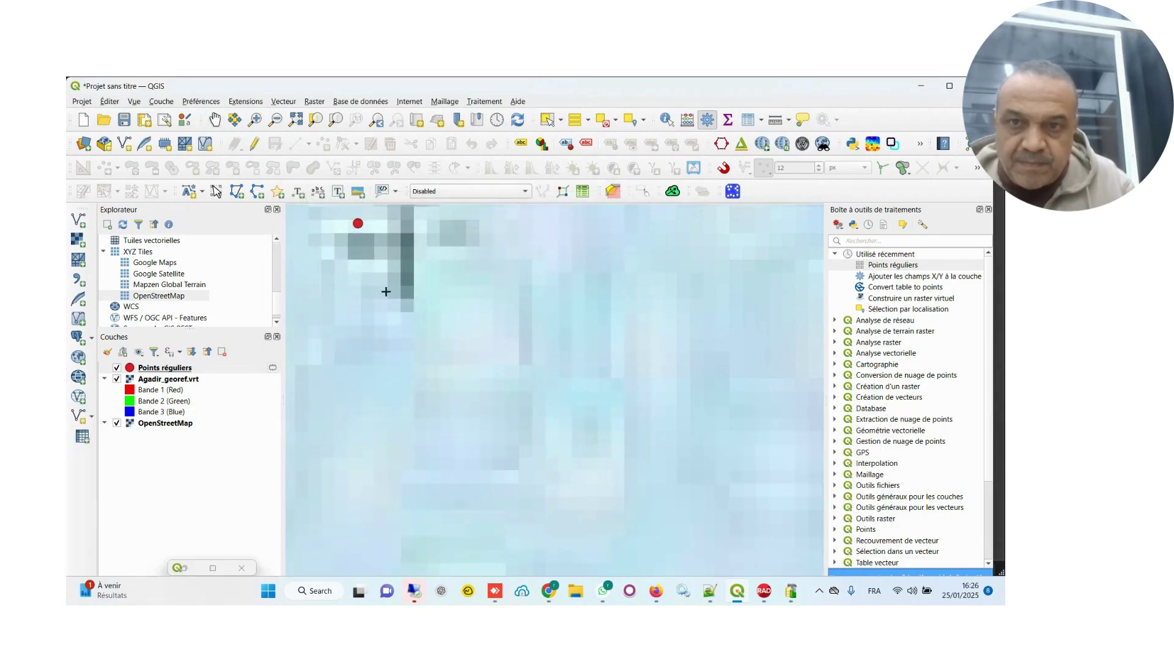
left_click(358, 223)
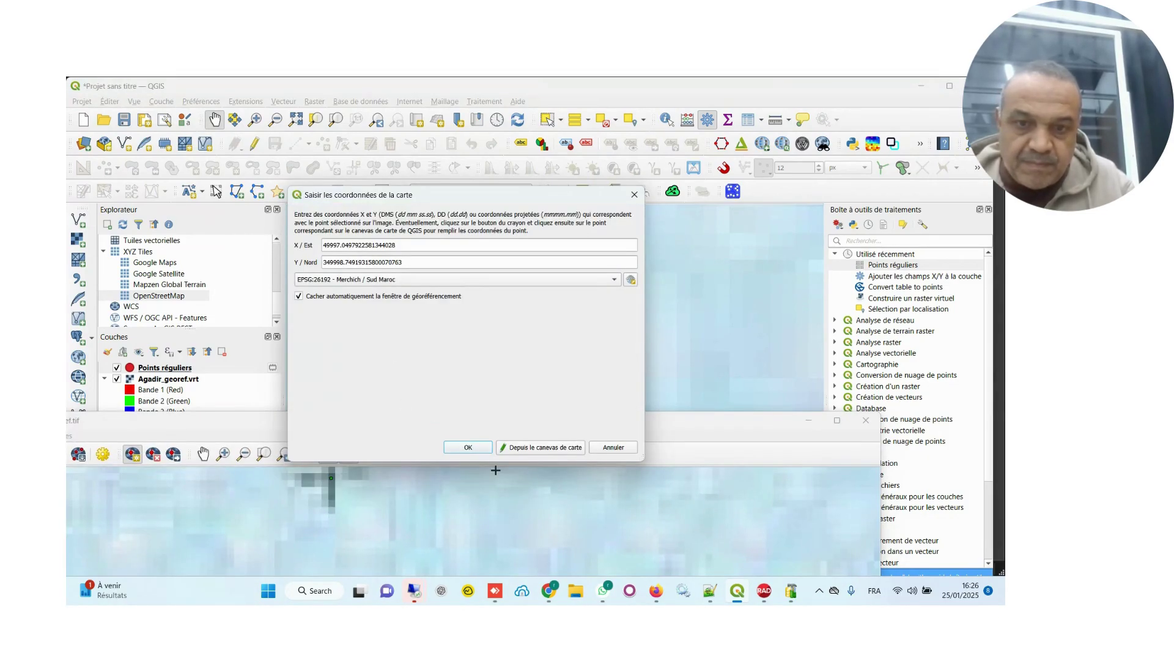
left_click(468, 448)
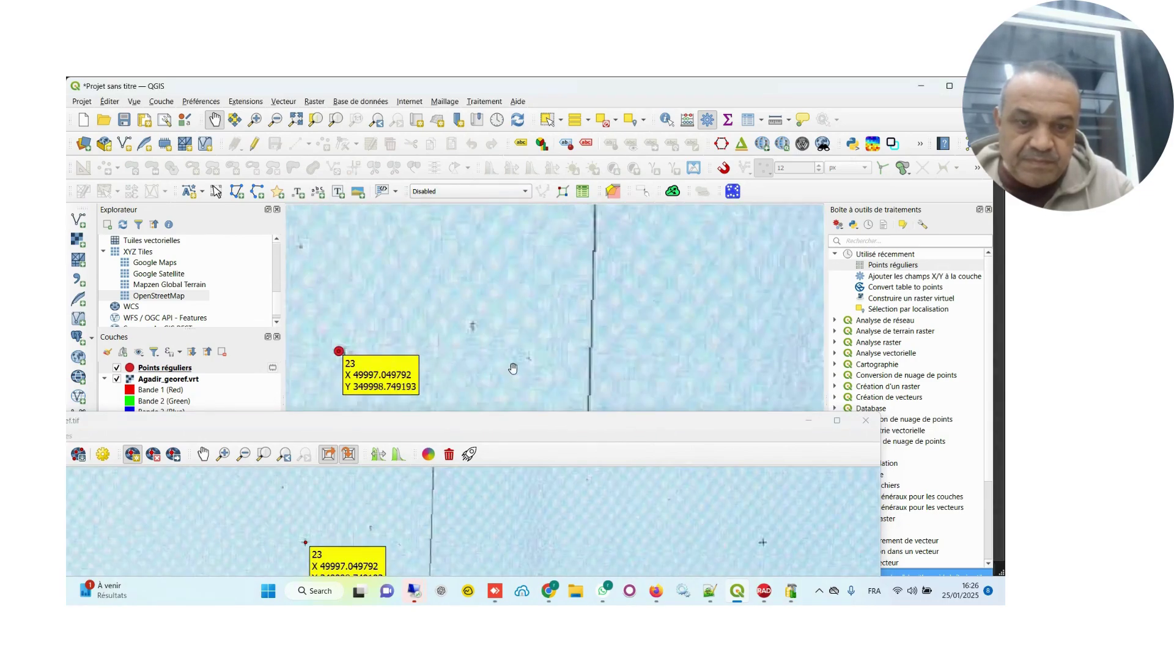
Place the twenty-fifth control point on the fifth row's last offshore grid cross, with canvas coordinates from its regular point, about X 75002, Y 349998.
scroll(579, 367, "down", 2)
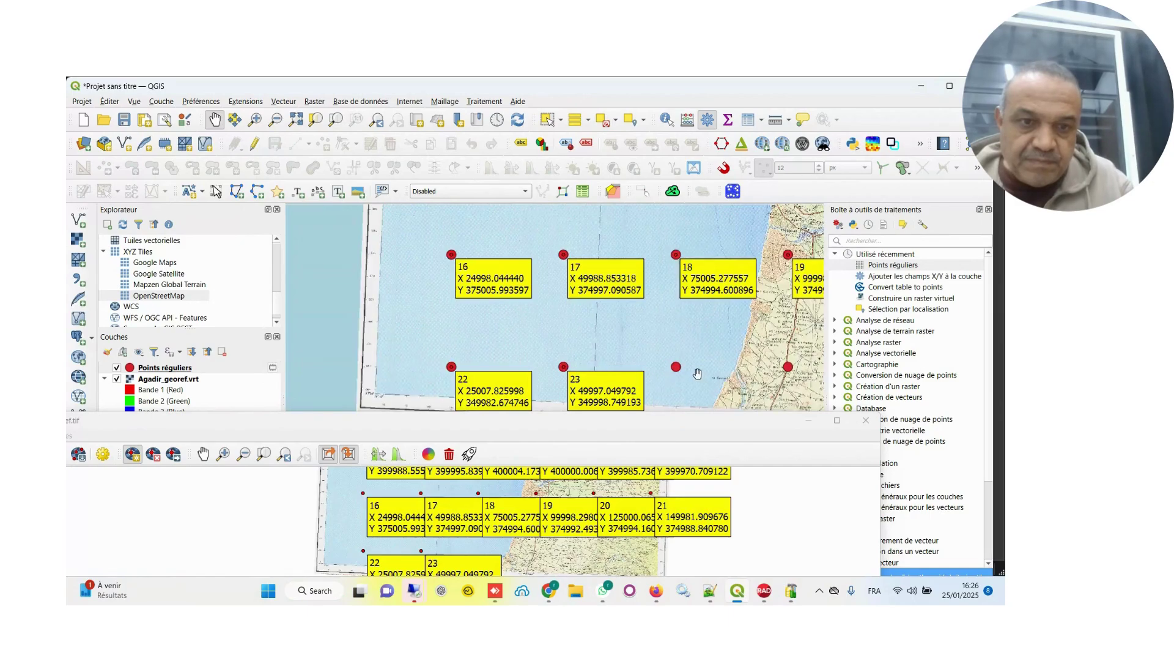
scroll(679, 365, "up", 3)
scroll(682, 367, "up", 3)
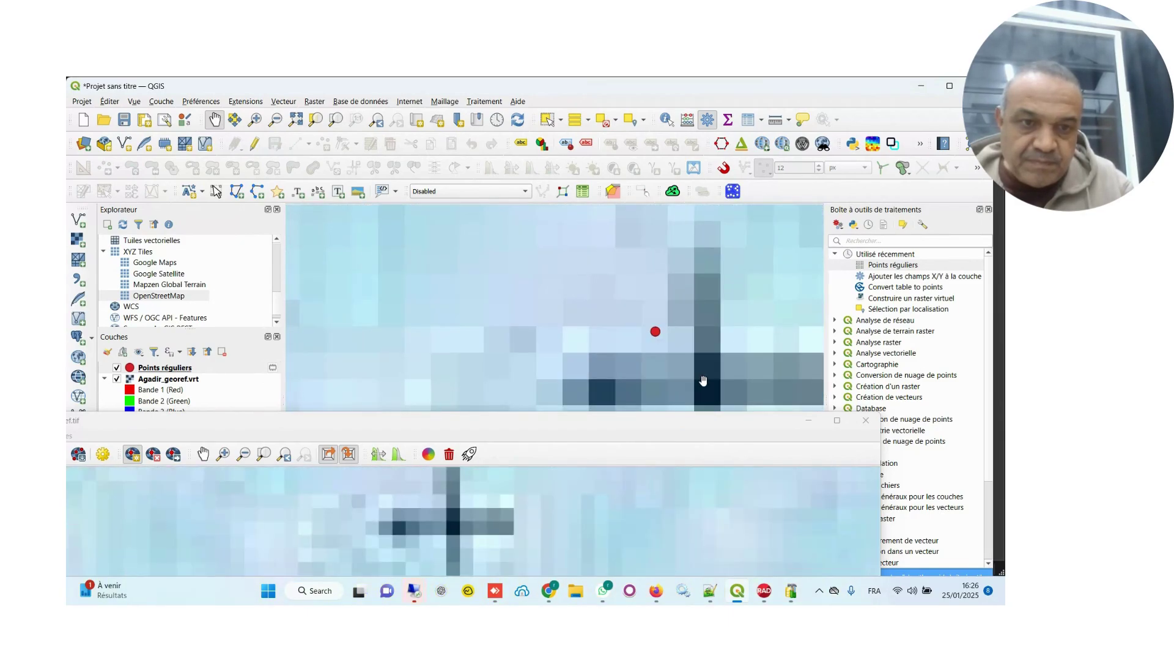
left_click(454, 523)
left_click(541, 447)
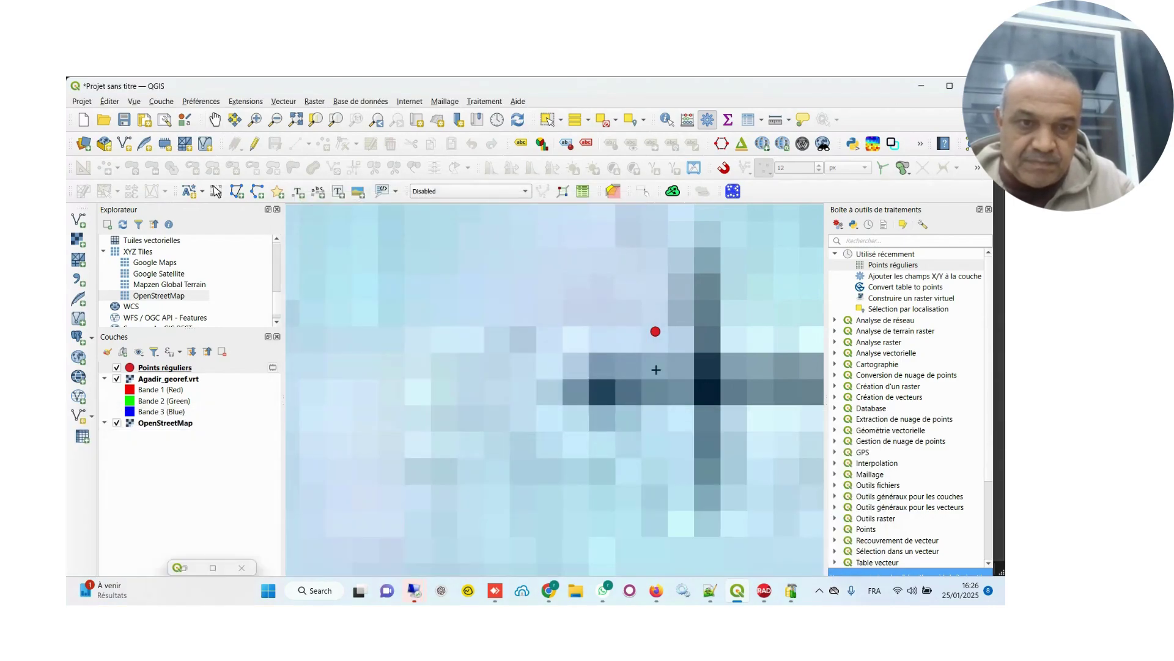
left_click(655, 331)
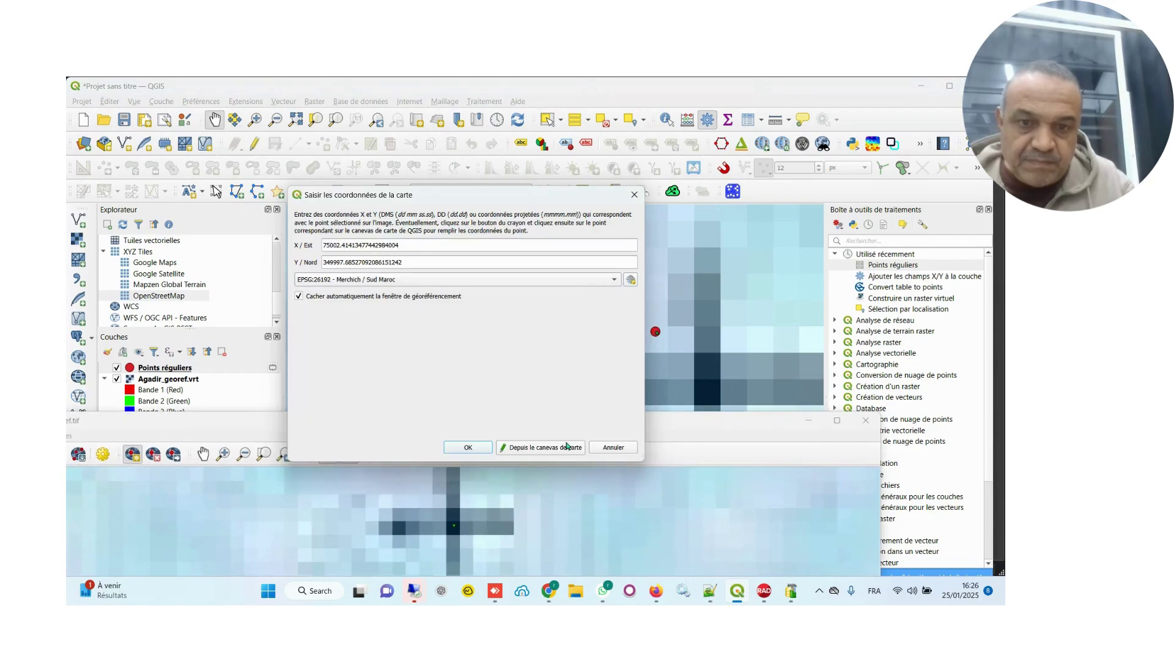
left_click(469, 449)
Place the twenty-sixth control point on the grid cross east of El Bouaïban, with canvas coordinates from its regular point, about X 99993, Y 350000.
scroll(673, 521, "down", 5)
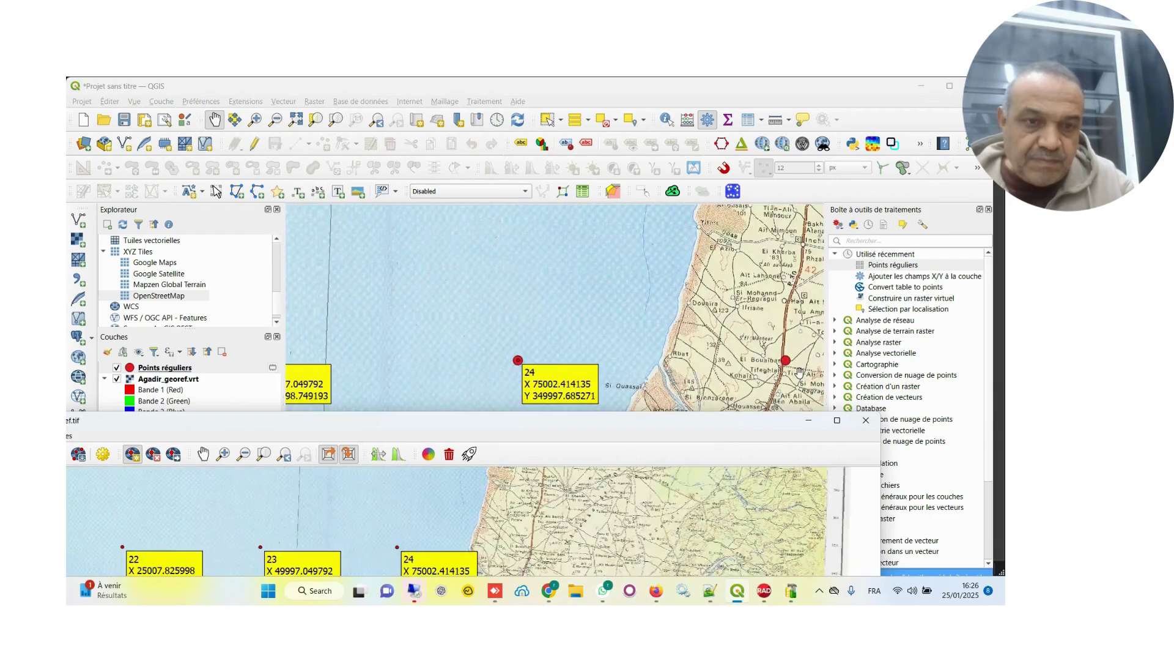
scroll(786, 385, "up", 2)
scroll(794, 365, "up", 2)
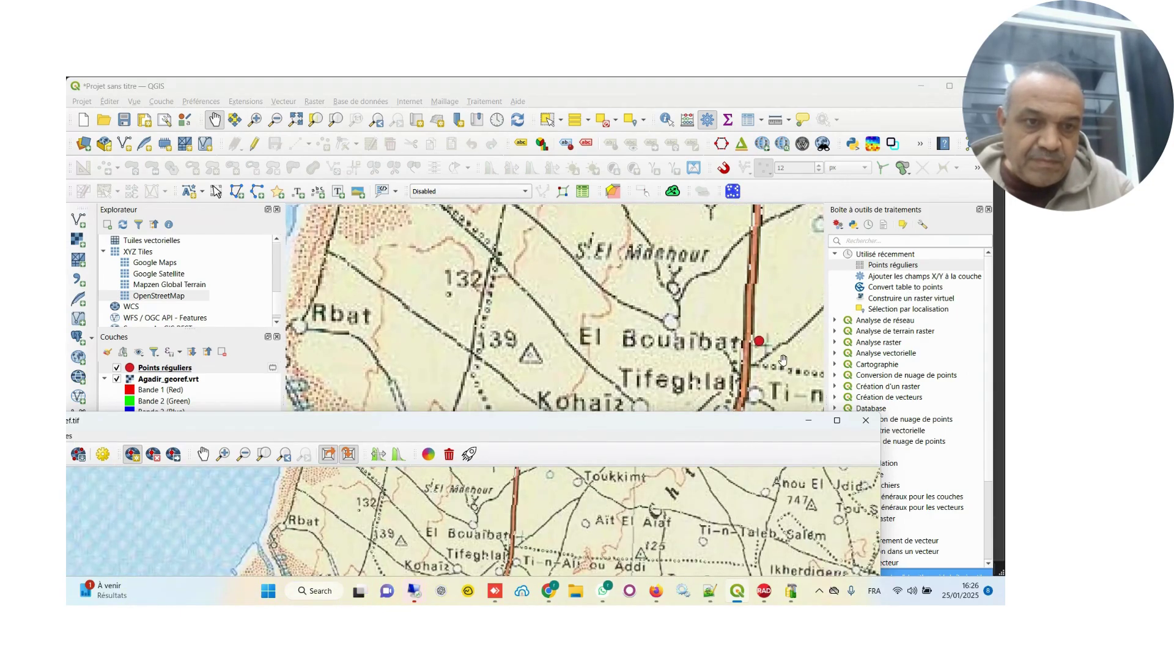
scroll(786, 357, "up", 2)
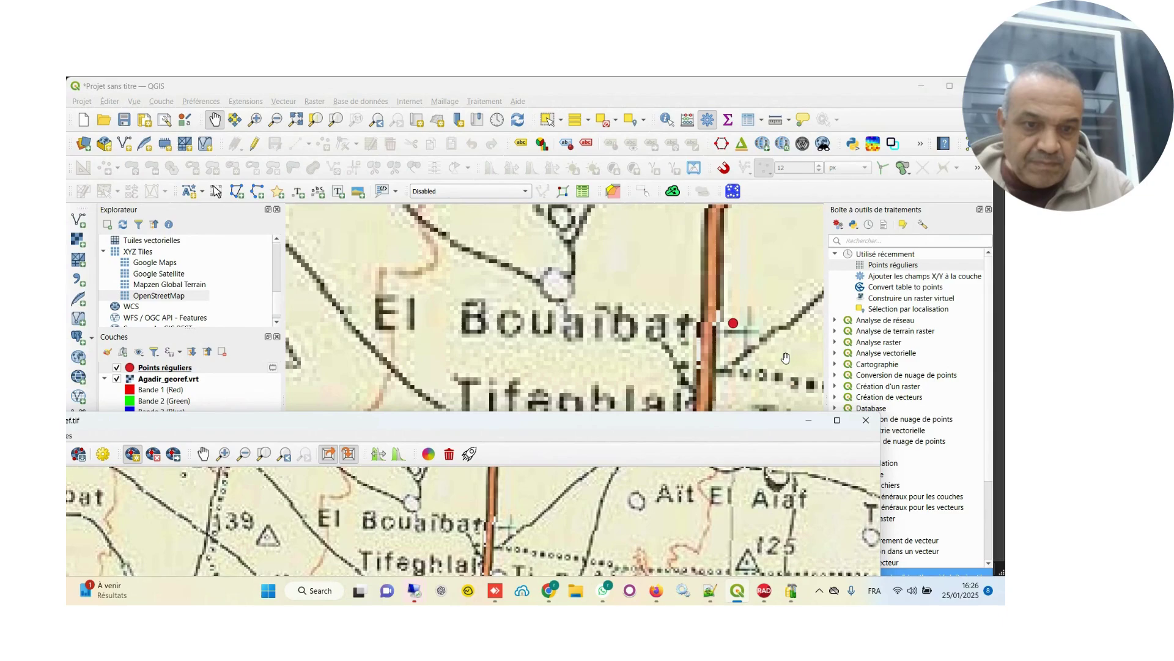
scroll(503, 540, "up", 2)
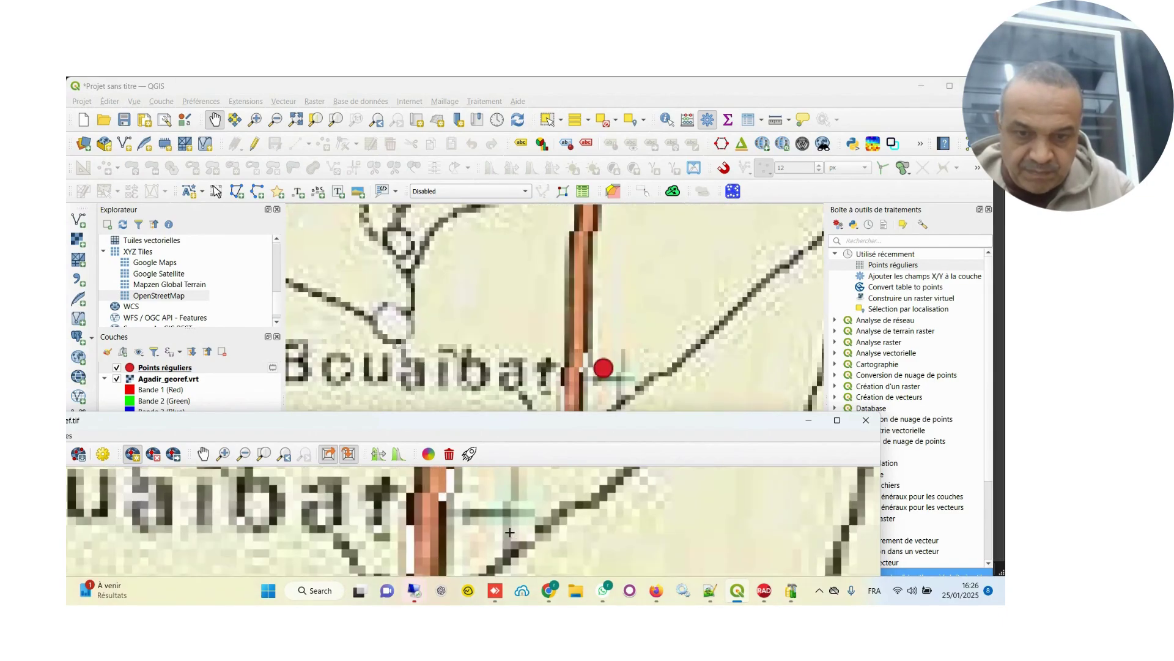
left_click(507, 514)
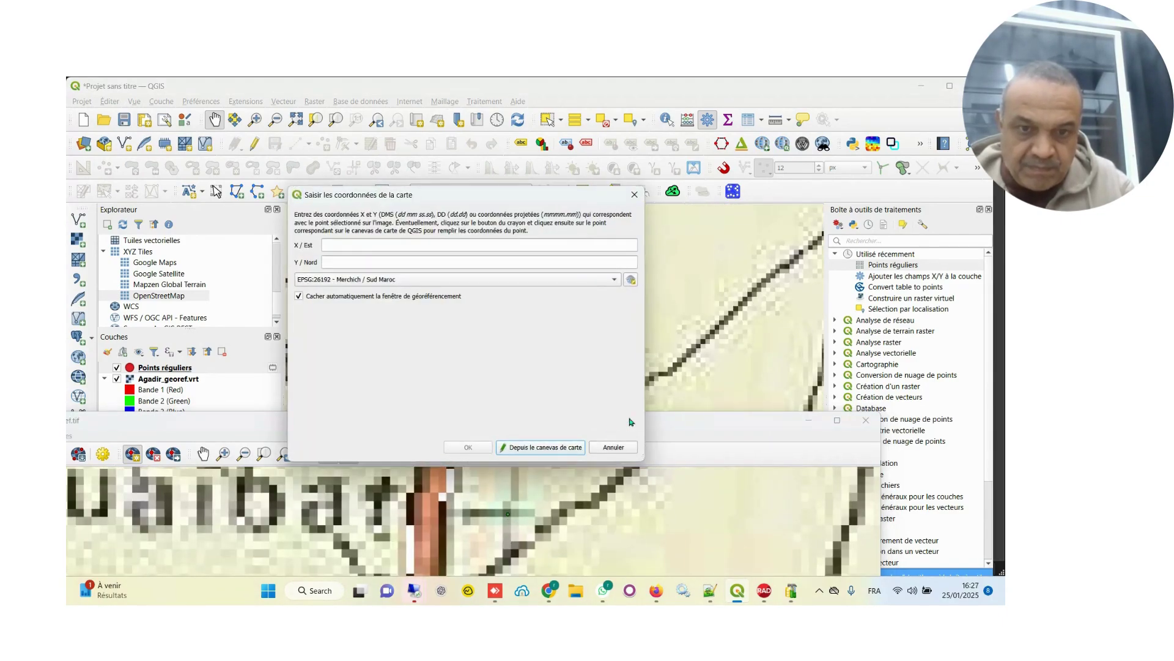
left_click(538, 450)
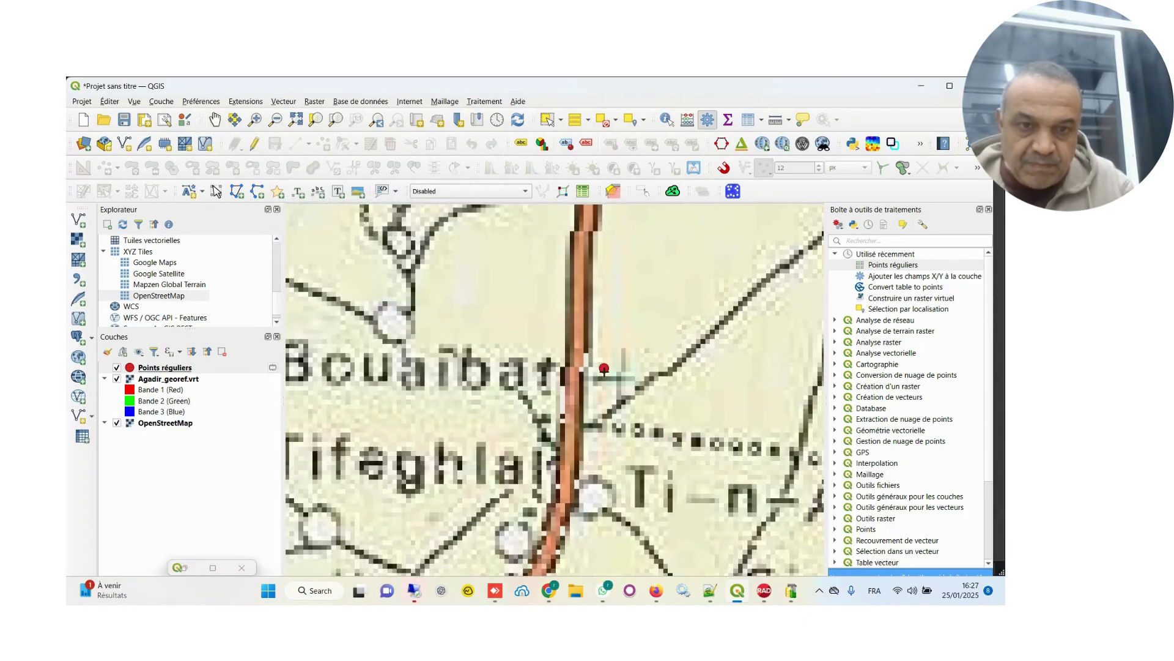
left_click(605, 370)
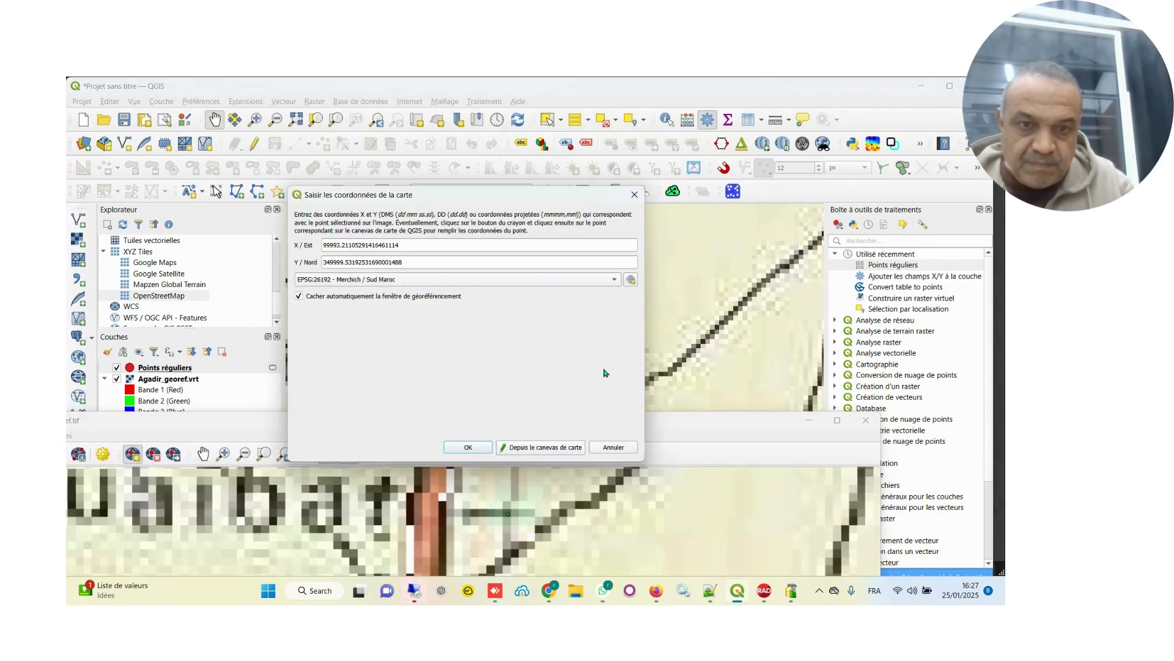
left_click(468, 447)
Place the twenty-seventh control point on the fifth row's grid cross near El Bor, with canvas coordinates from its regular point, about X 125007, Y 350000.
scroll(754, 538, "down", 5)
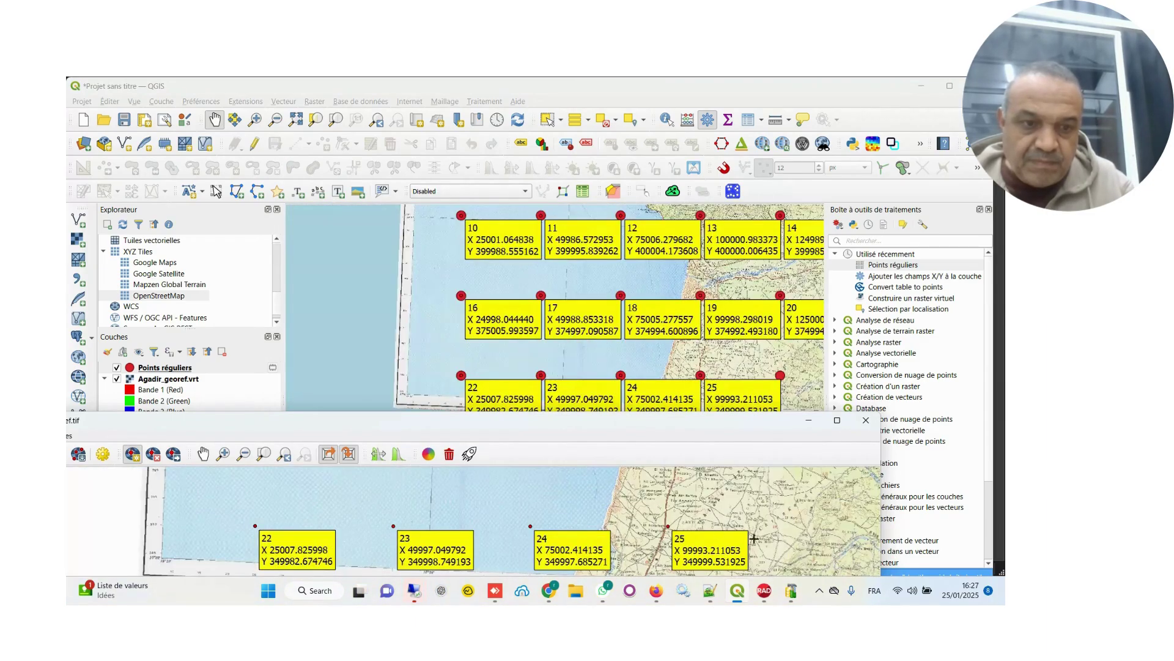
scroll(768, 376, "up", 5)
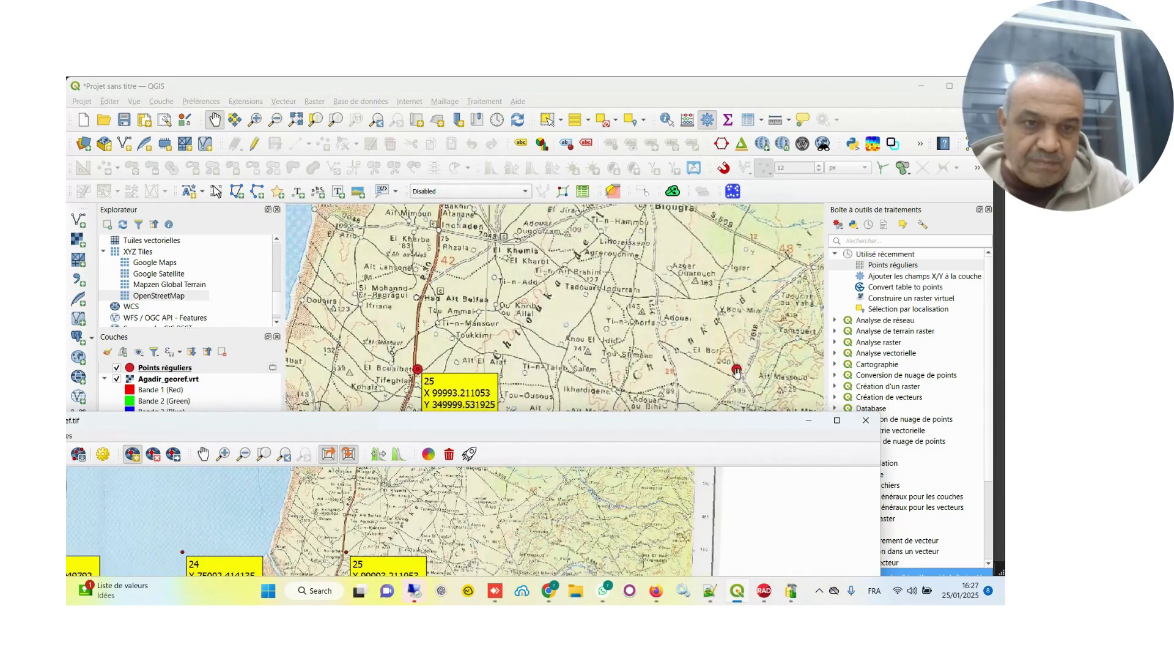
scroll(734, 363, "up", 4)
scroll(732, 362, "up", 4)
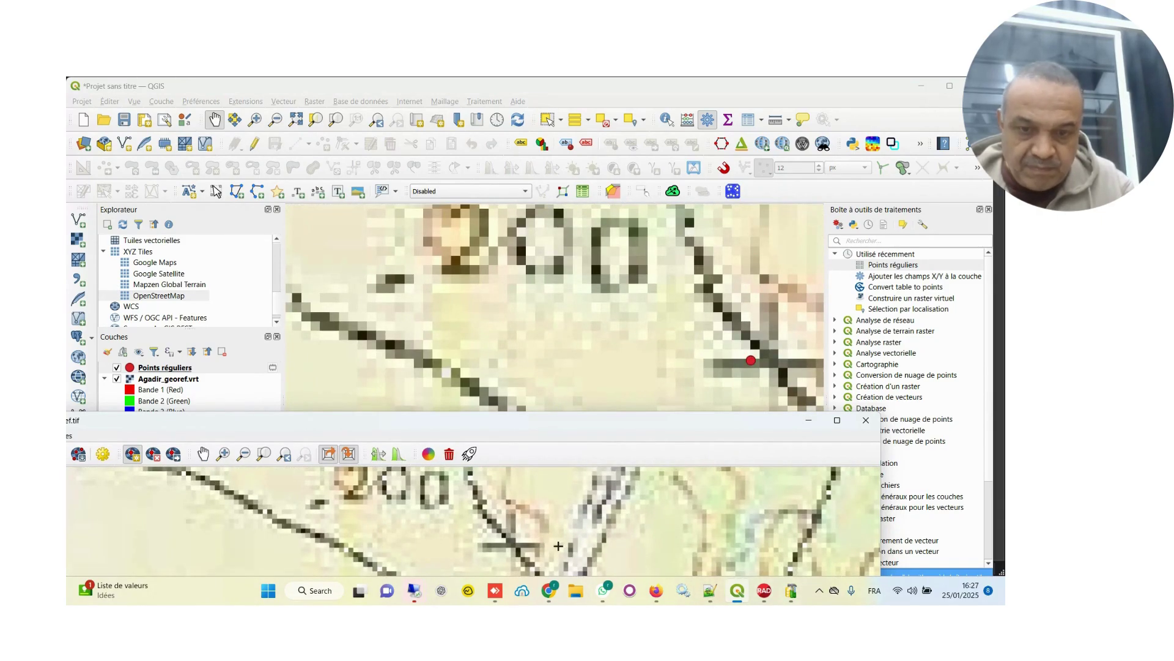
left_click(513, 544)
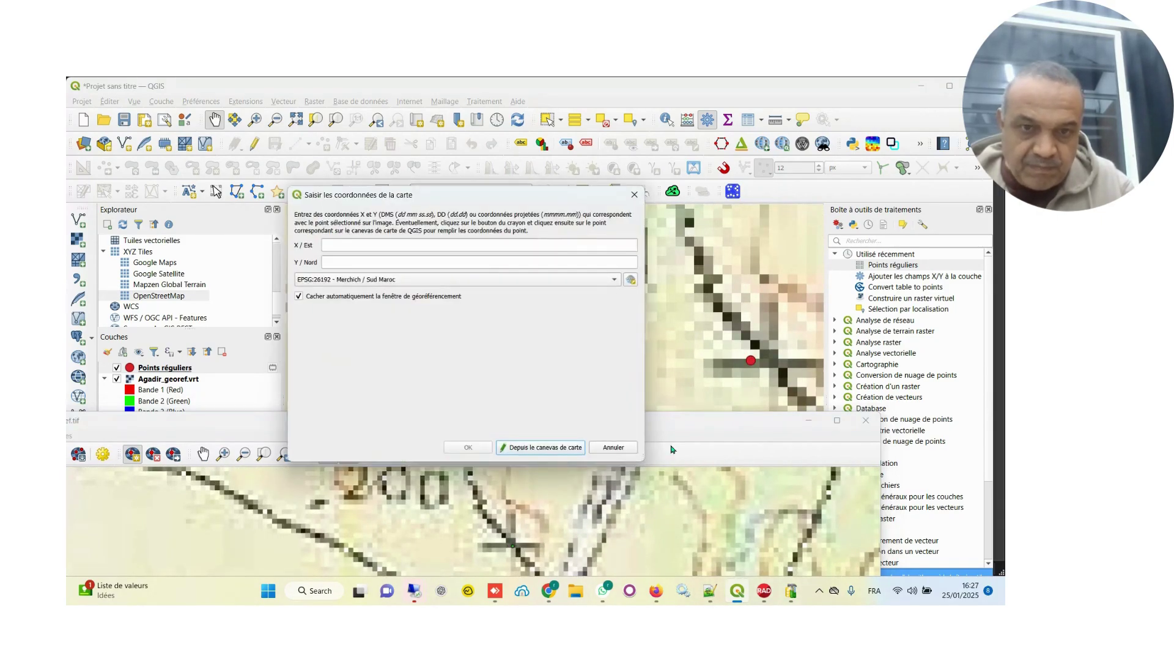
left_click(550, 446)
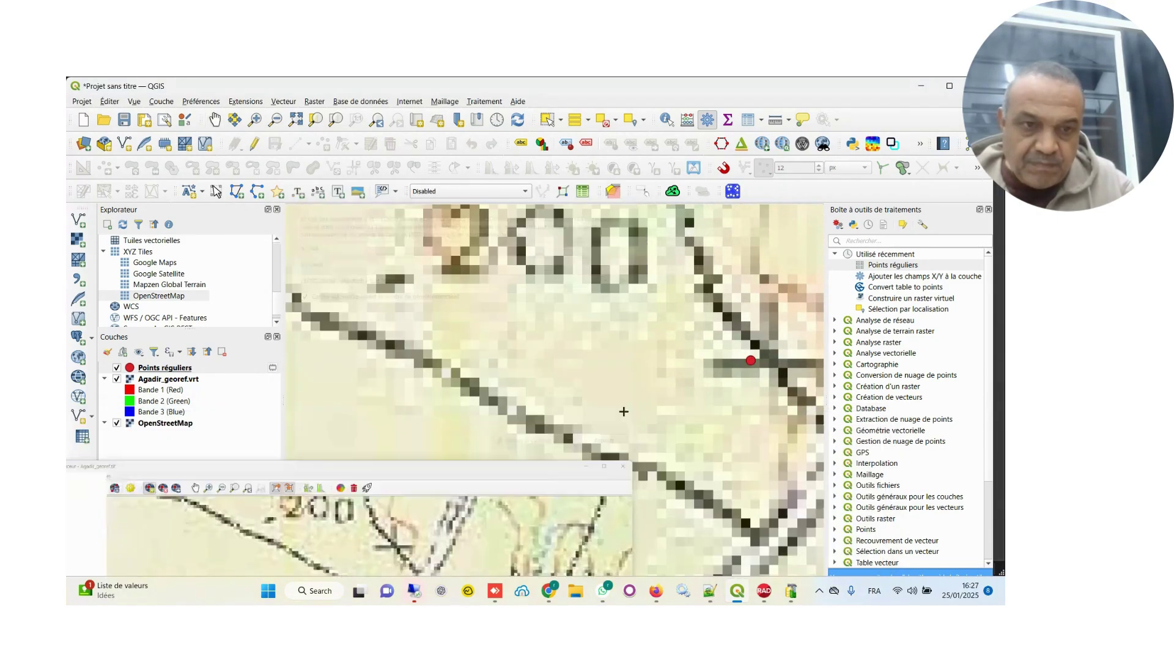
left_click(751, 359)
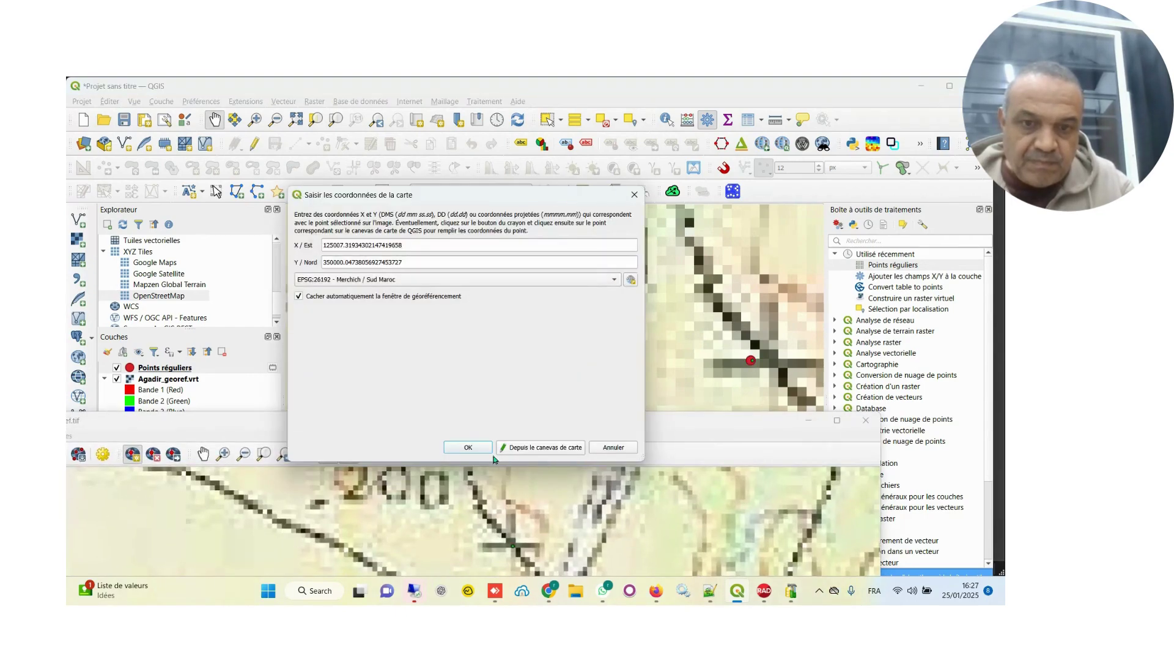
left_click(468, 447)
Place the twenty-eighth control point on the cross northeast of Imi El Had Tasguedelt, from its regular point, about X 149999, Y 349997, and maximize the georeferencer.
scroll(791, 378, "down", 8)
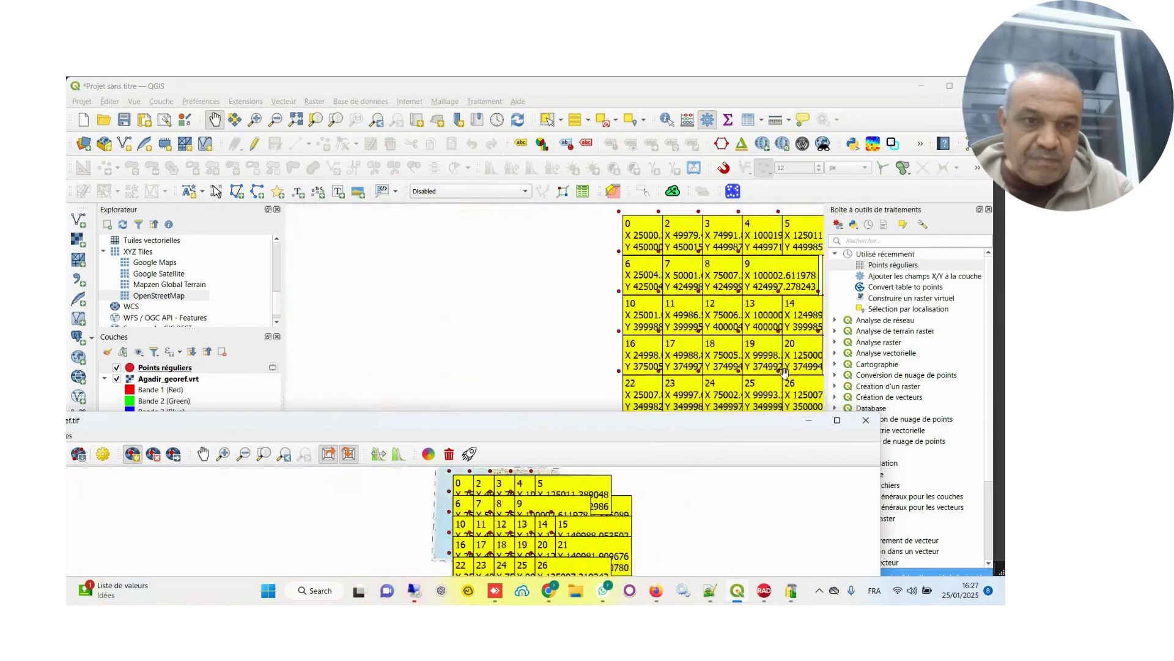
left_click_drag(585, 360, 302, 316)
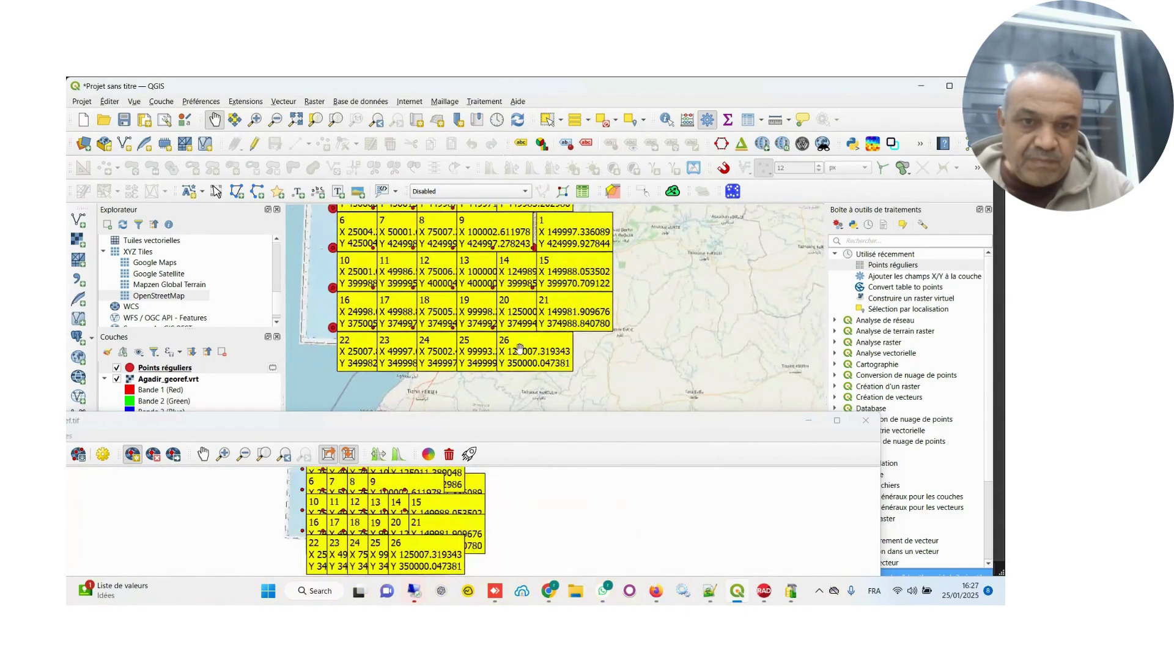
scroll(533, 348, "up", 2)
scroll(533, 263, "up", 5)
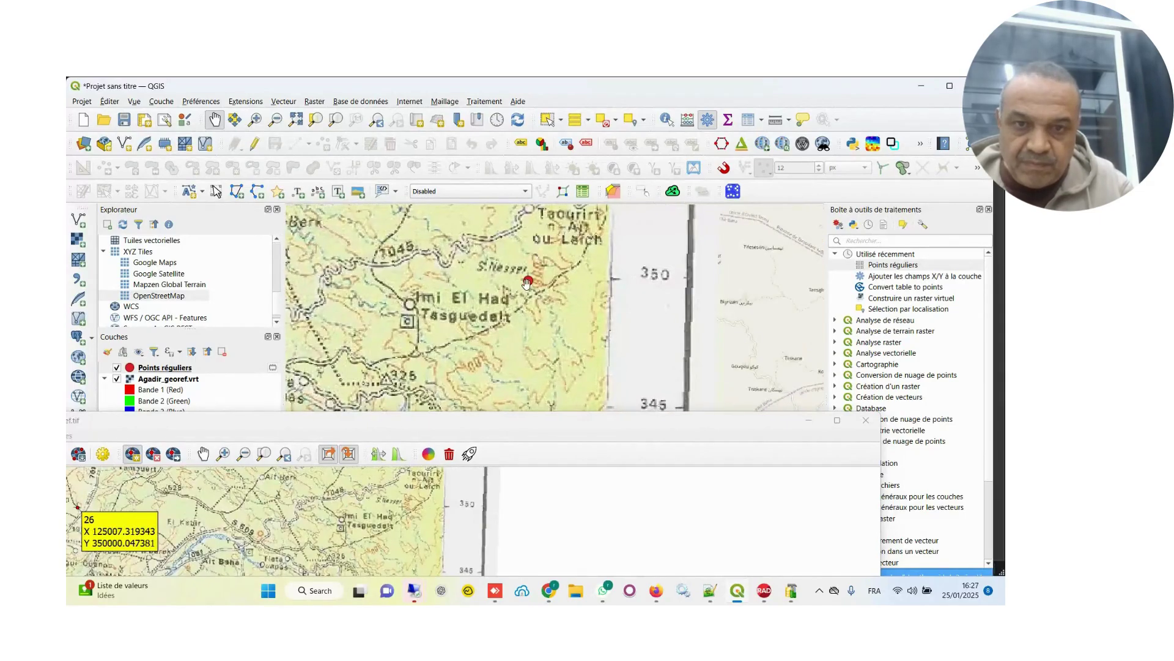
scroll(528, 281, "up", 4)
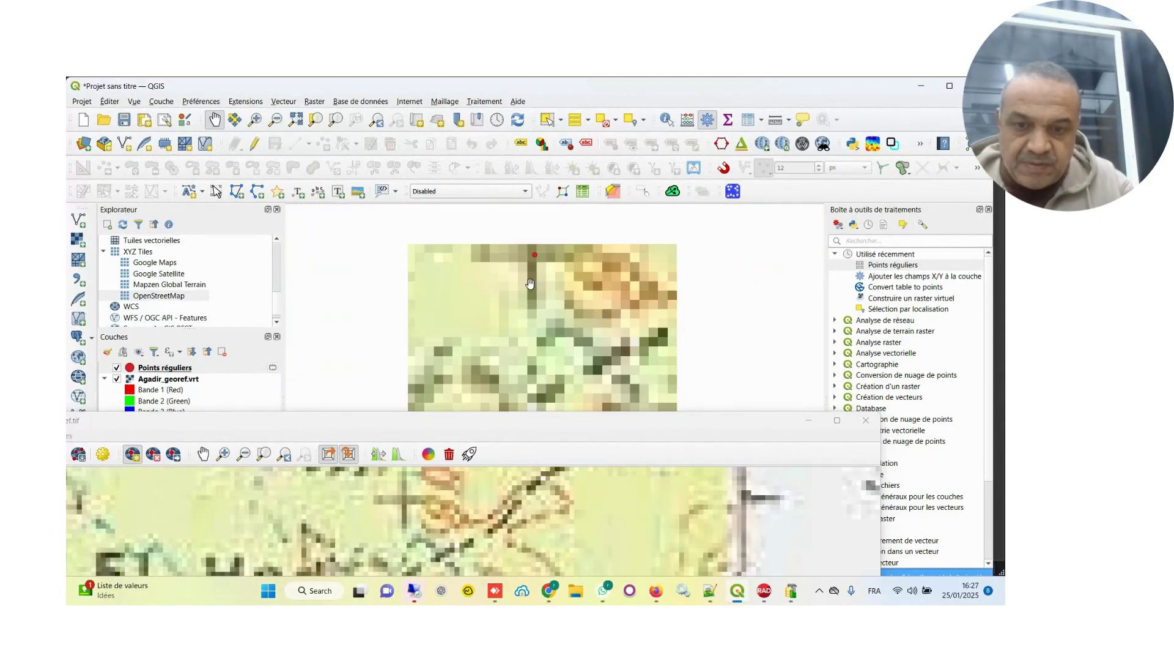
left_click(404, 499)
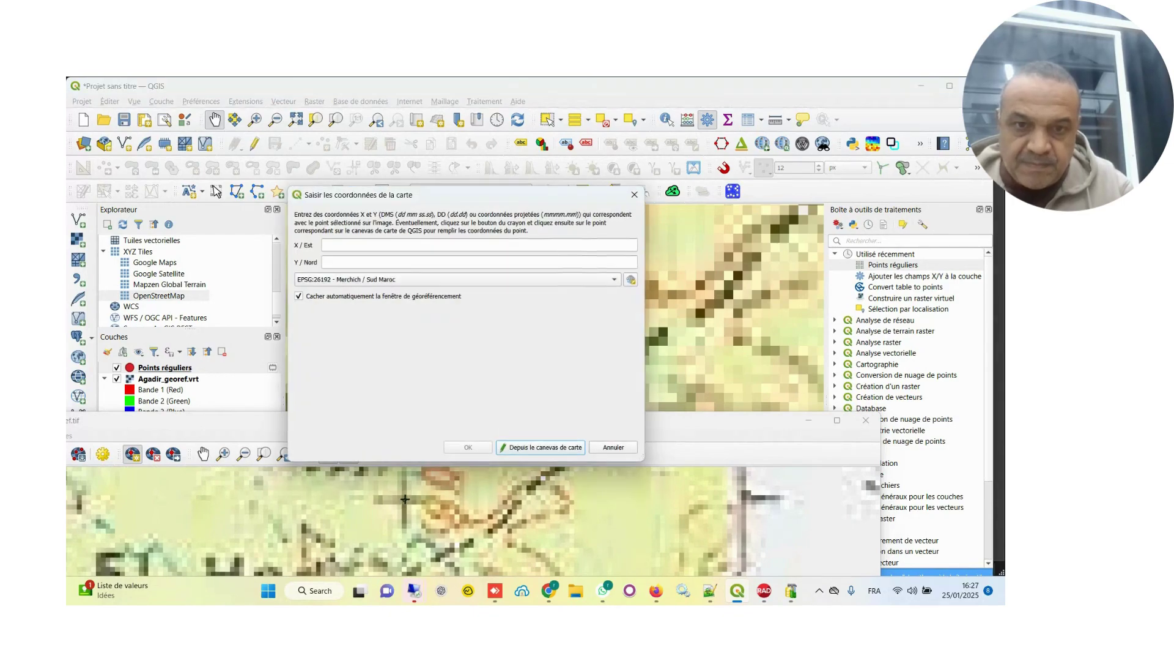
left_click(530, 452)
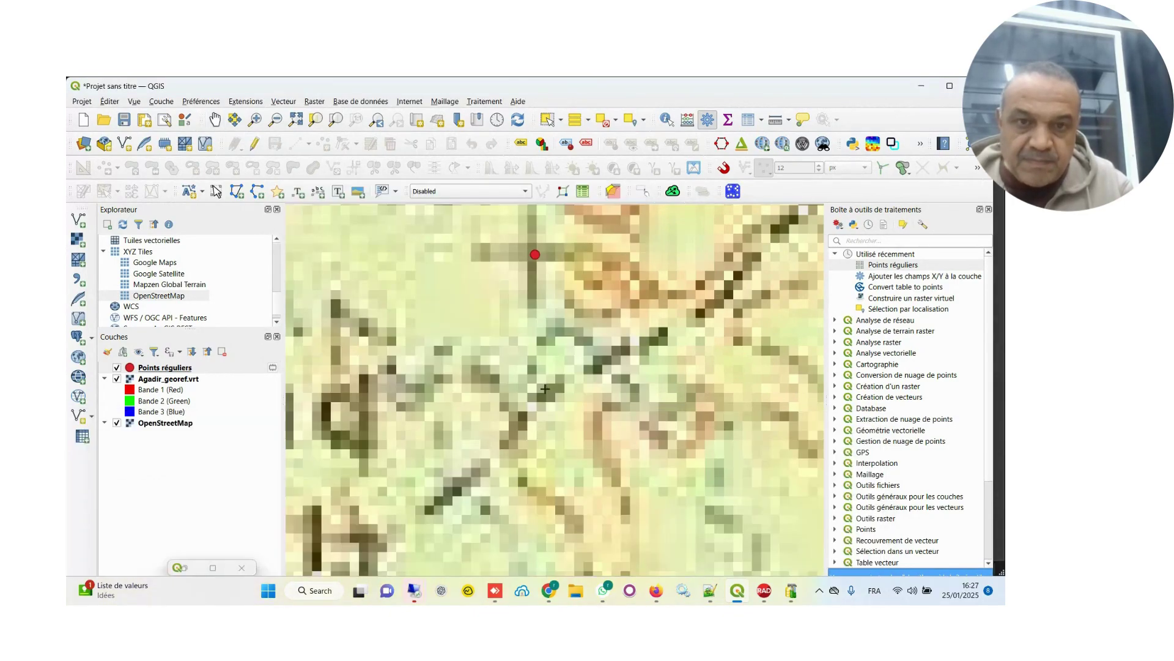
left_click(535, 254)
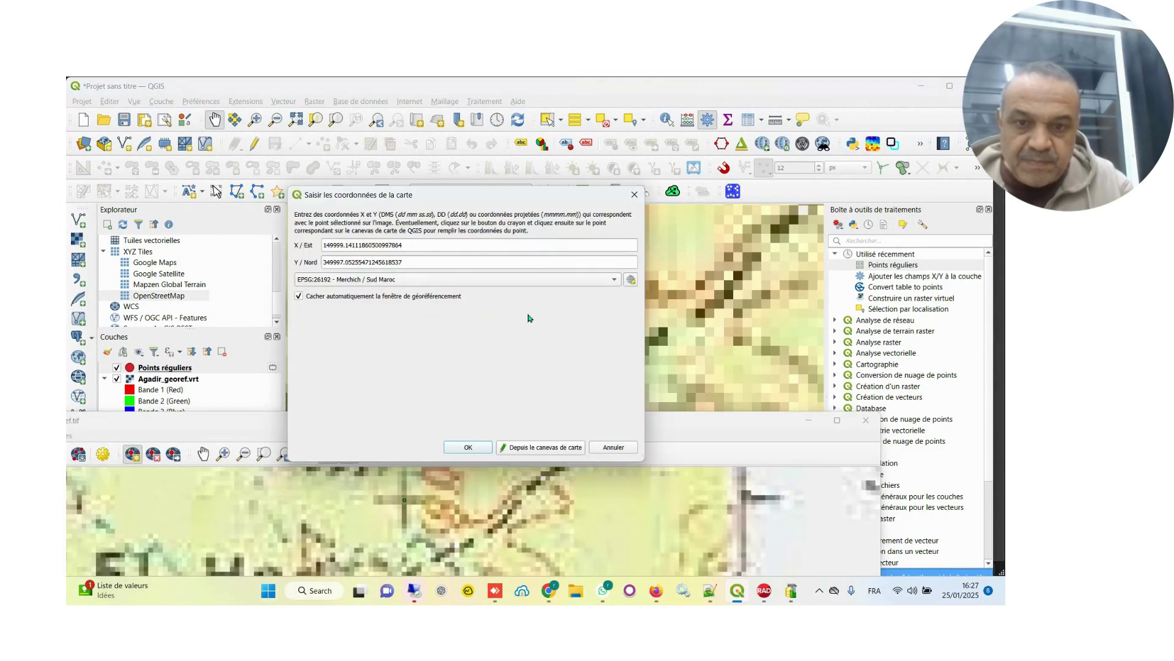
left_click(463, 447)
double_click(501, 419)
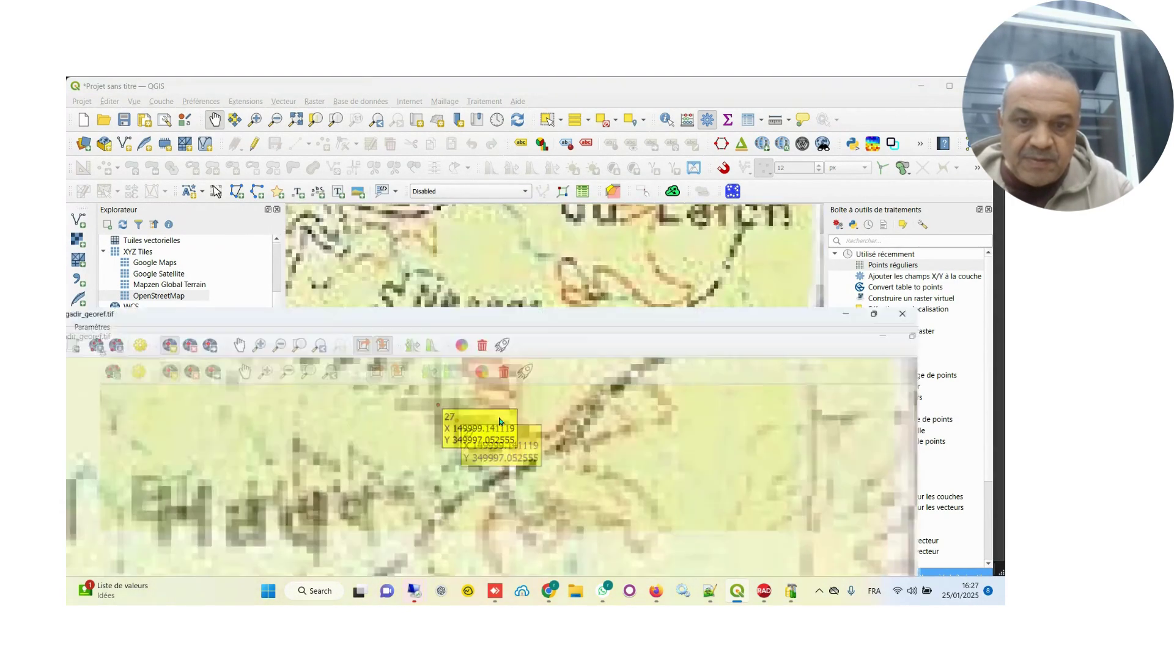
scroll(553, 287, "down", 8)
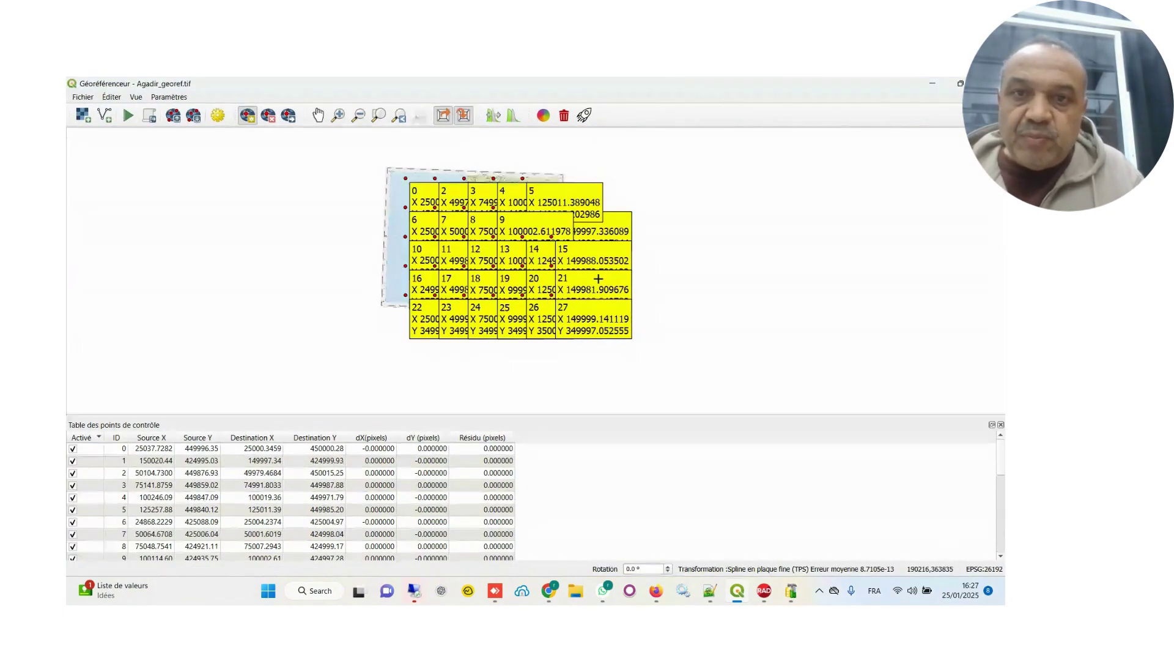
Change the transformation type to Polynomiale 3 and review the residuals of all control points.
left_click(219, 116)
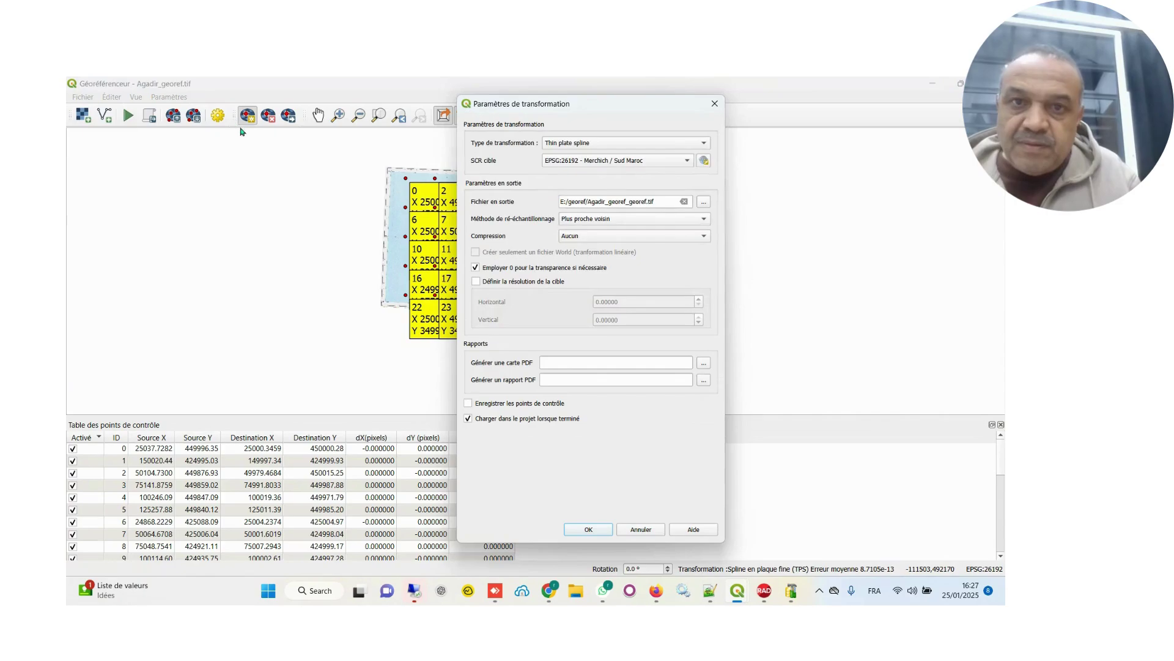
left_click(626, 142)
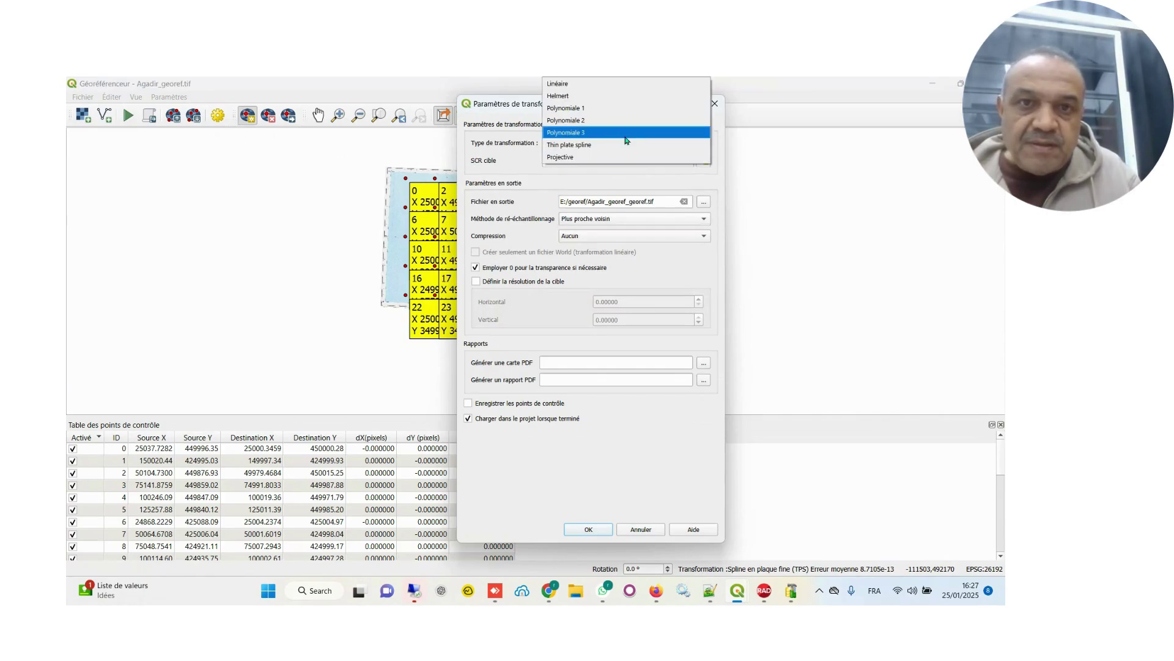
left_click(624, 133)
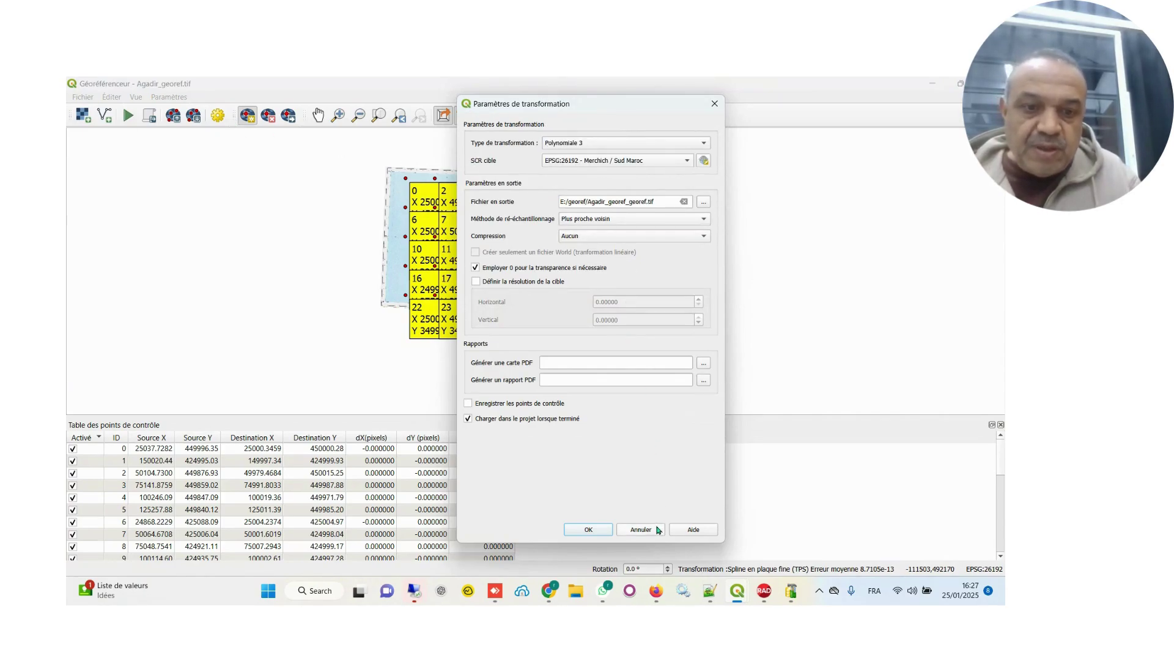
left_click(586, 529)
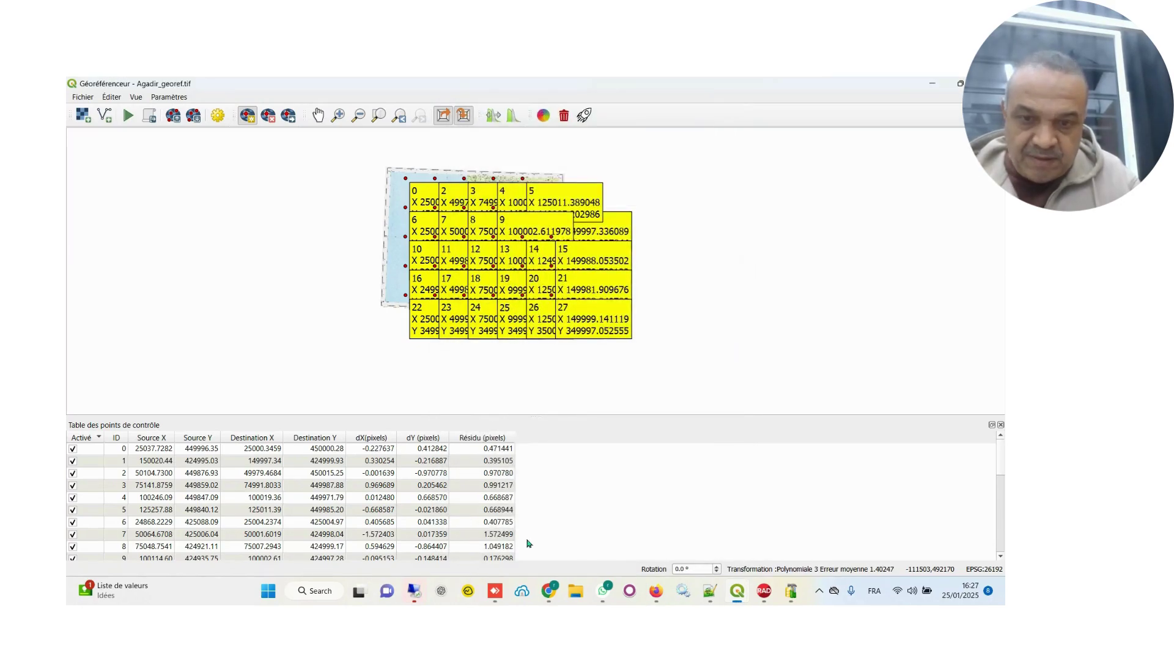
scroll(487, 474, "down", 5)
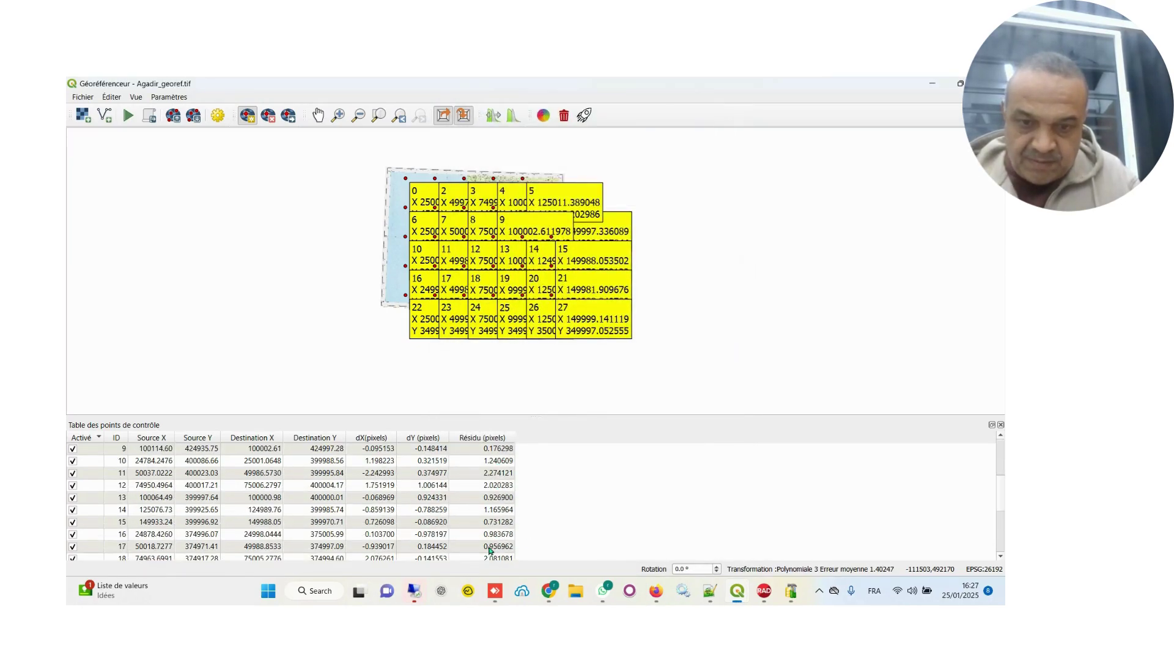
scroll(492, 553, "down", 2)
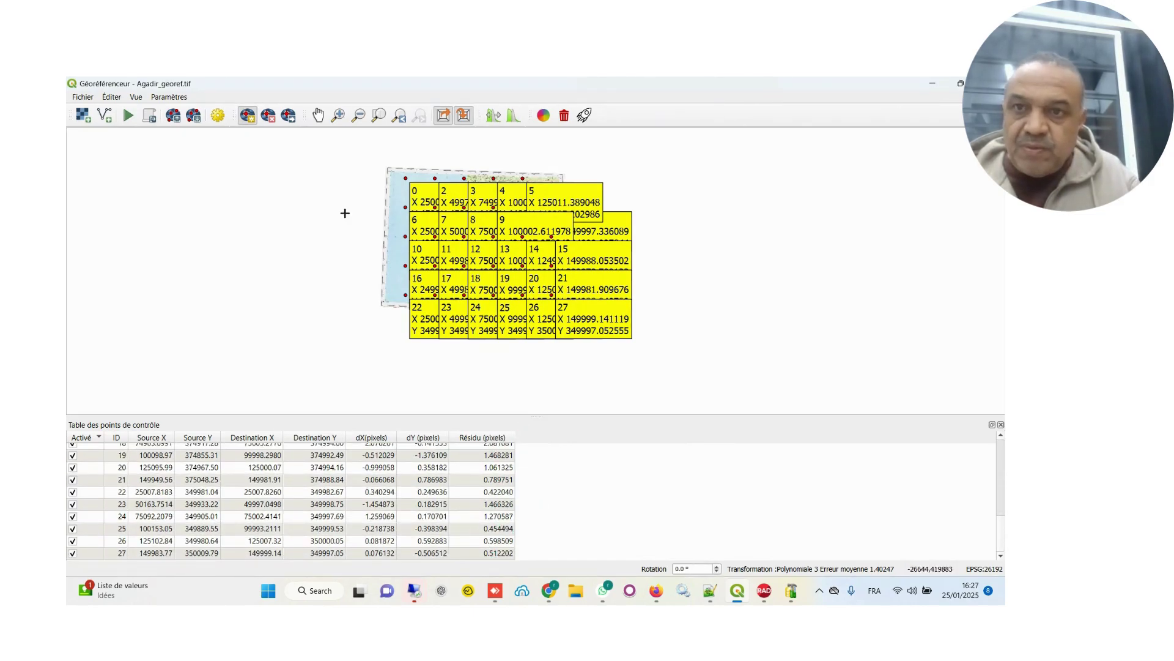
Set the transformation type back to Thin plate spline.
left_click(218, 116)
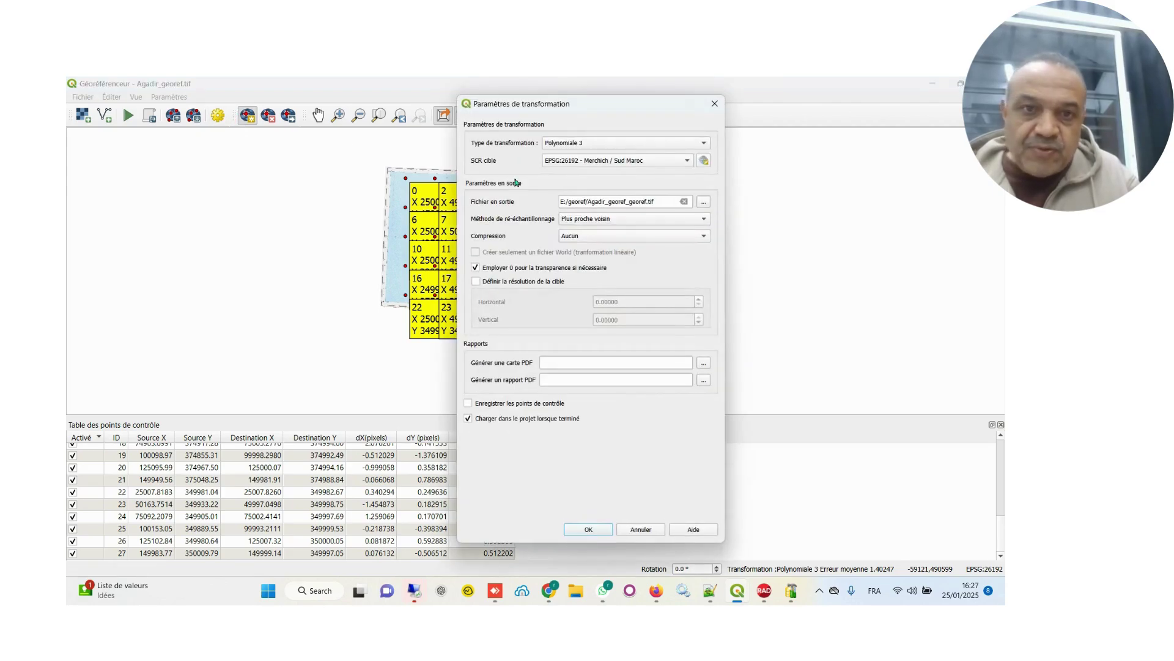
left_click(604, 140)
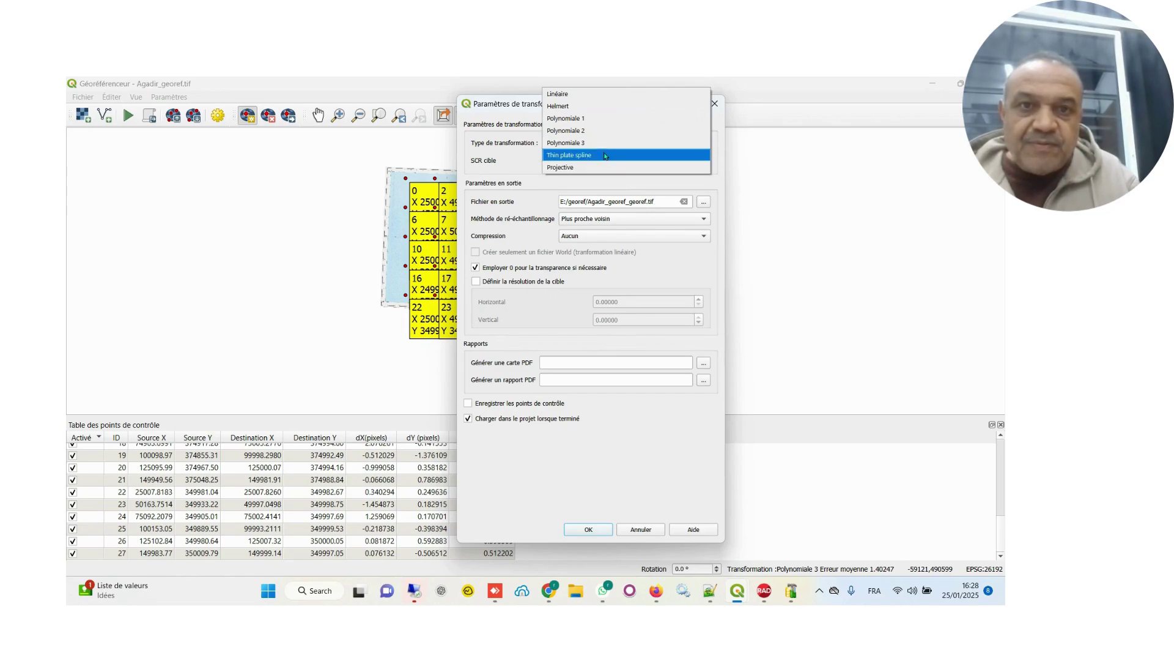
left_click(606, 155)
left_click(596, 530)
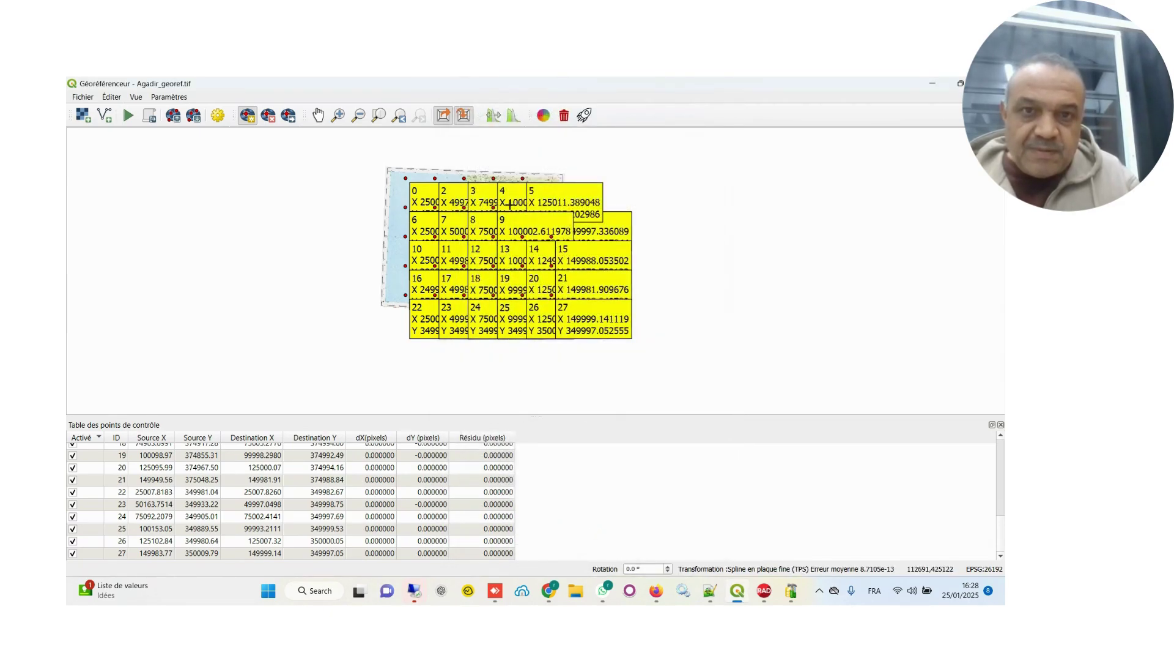
Examine how the second row's control points, from the eastern one to the offshore ones, sit on the map's grid crosses.
scroll(534, 191, "up", 2)
scroll(562, 224, "down", 1)
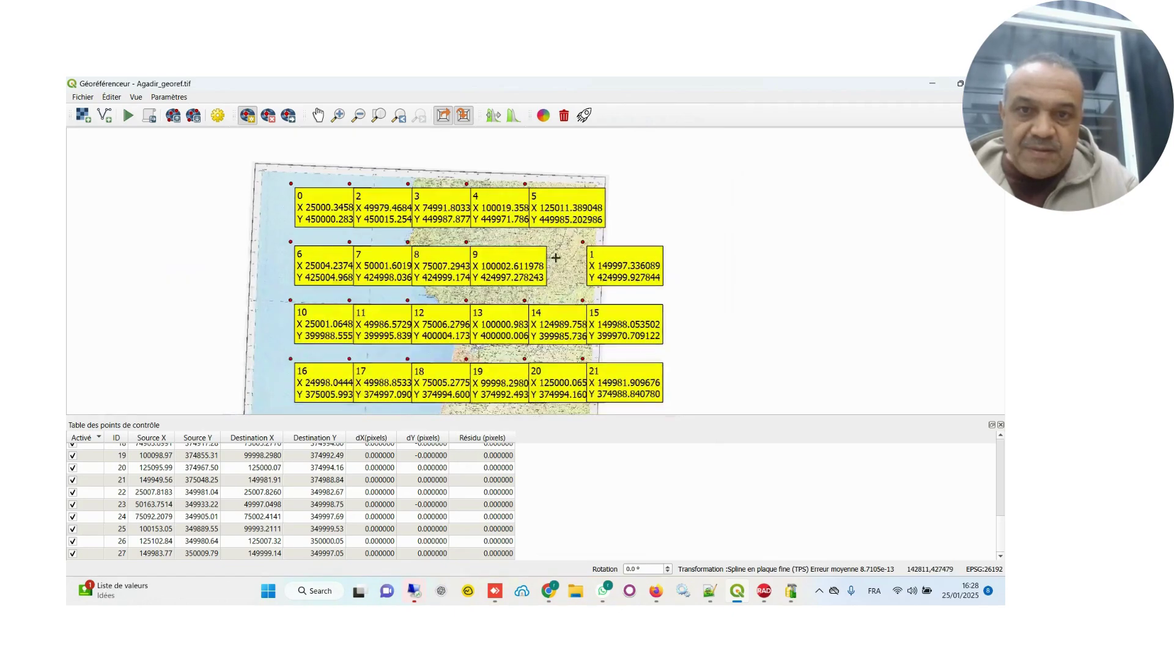
scroll(535, 274, "up", 1)
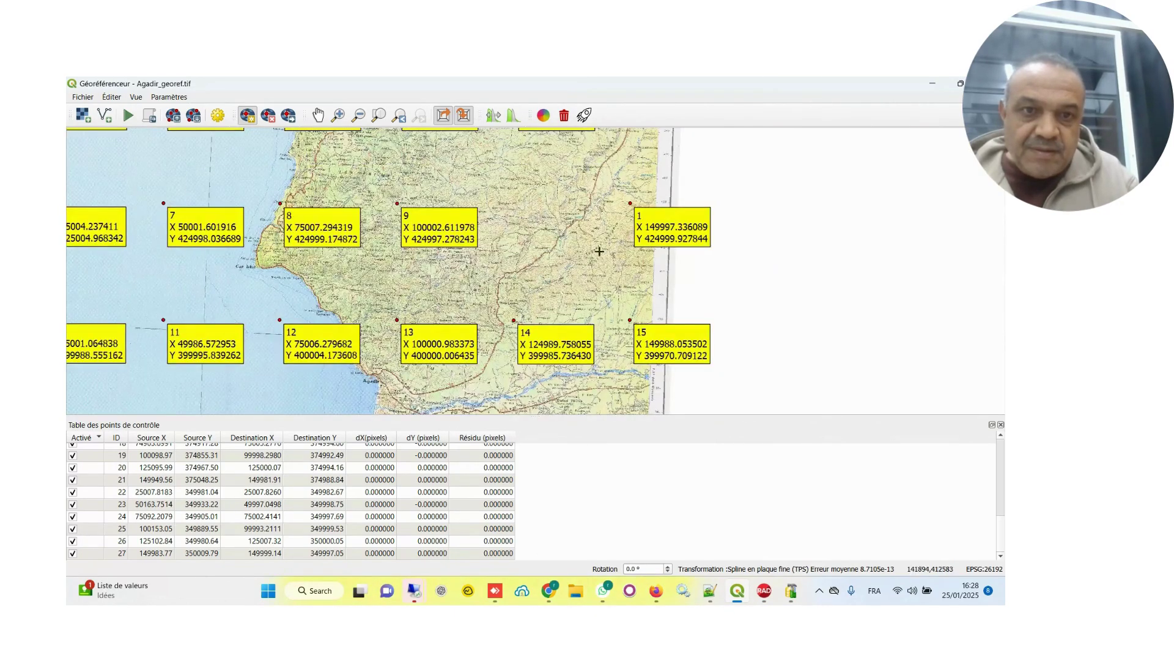
scroll(633, 202, "up", 1)
scroll(638, 180, "up", 1)
scroll(638, 181, "down", 2)
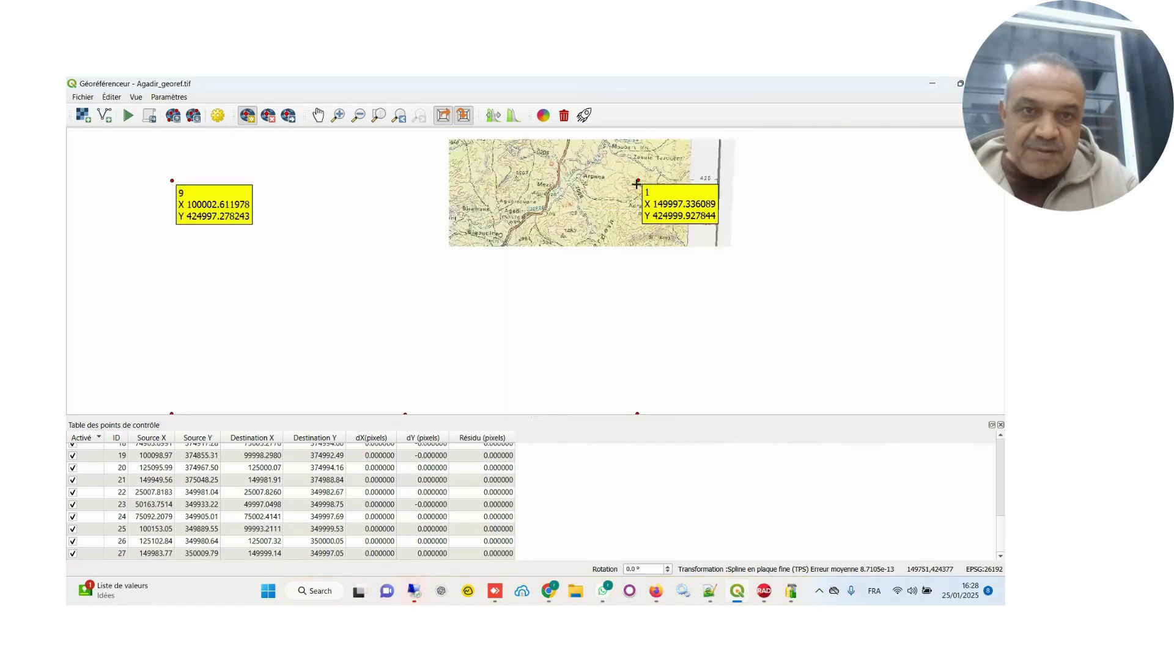
scroll(422, 218, "down", 2)
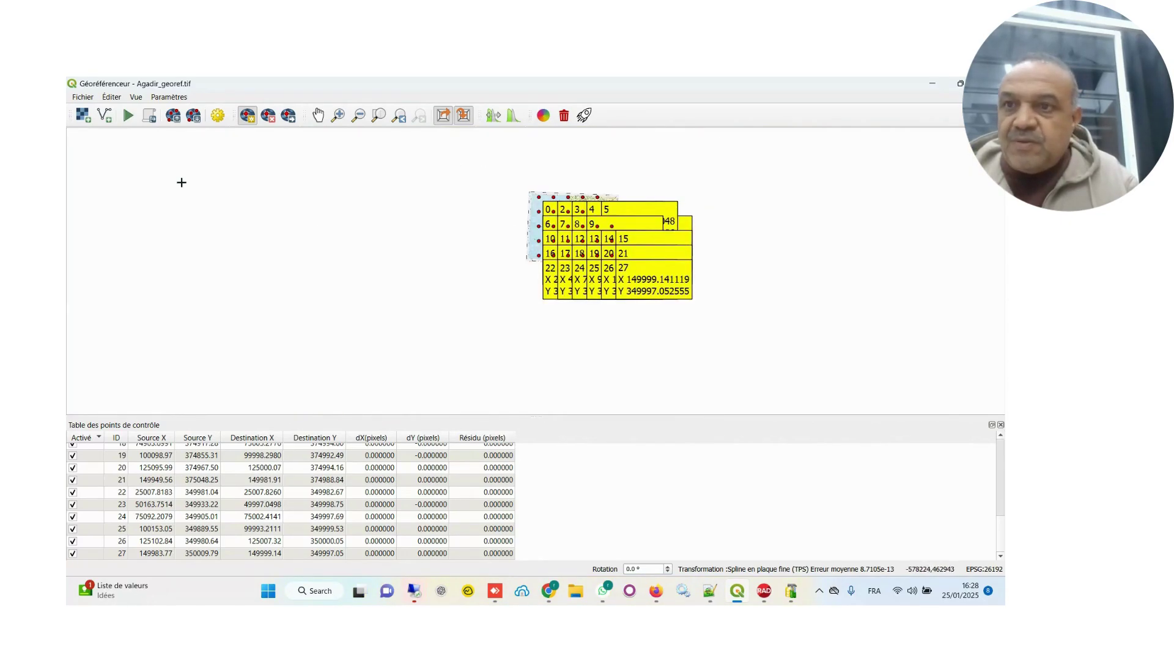
scroll(551, 208, "up", 3)
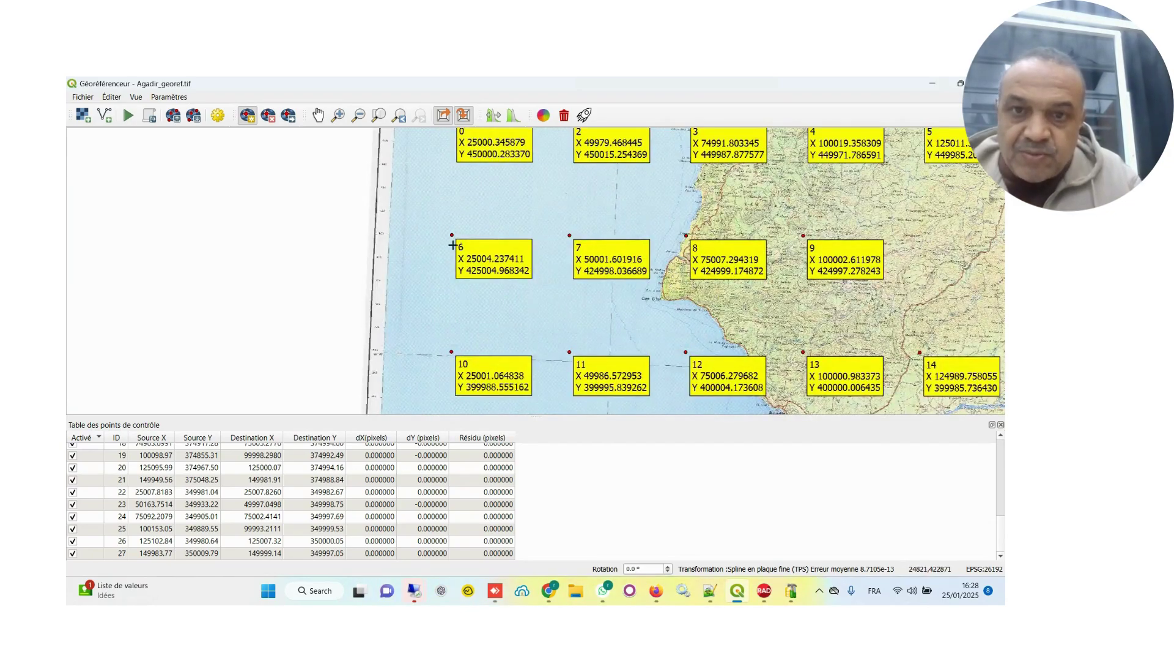
scroll(453, 245, "up", 3)
scroll(499, 203, "down", 2)
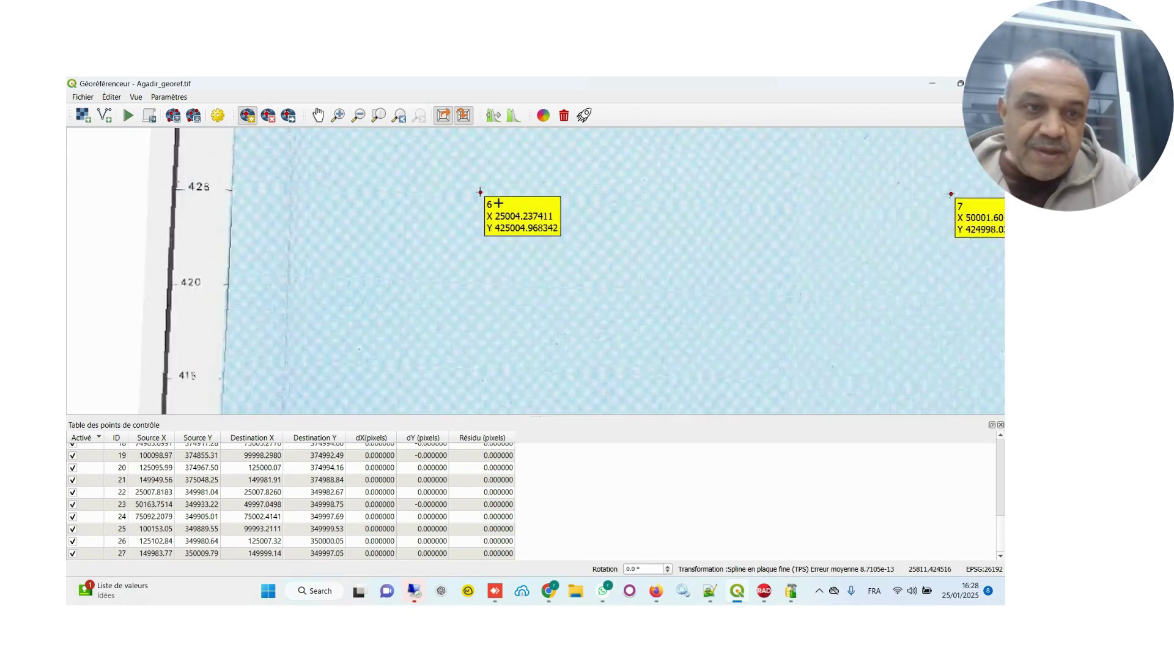
scroll(960, 217, "up", 4)
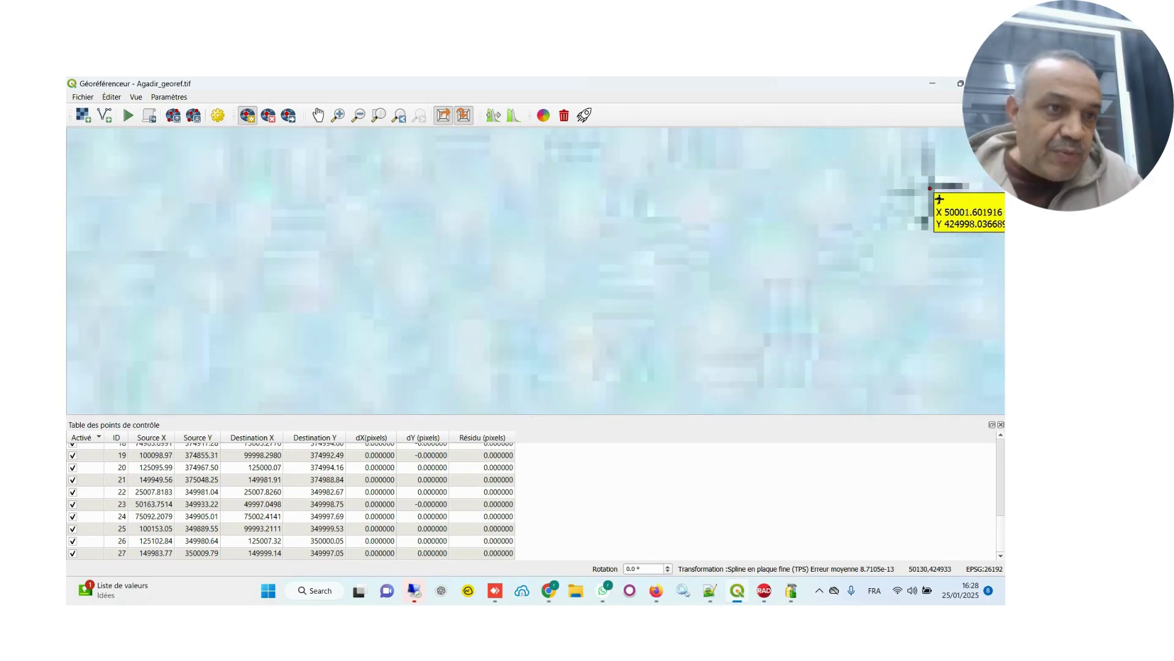
scroll(938, 209, "down", 8)
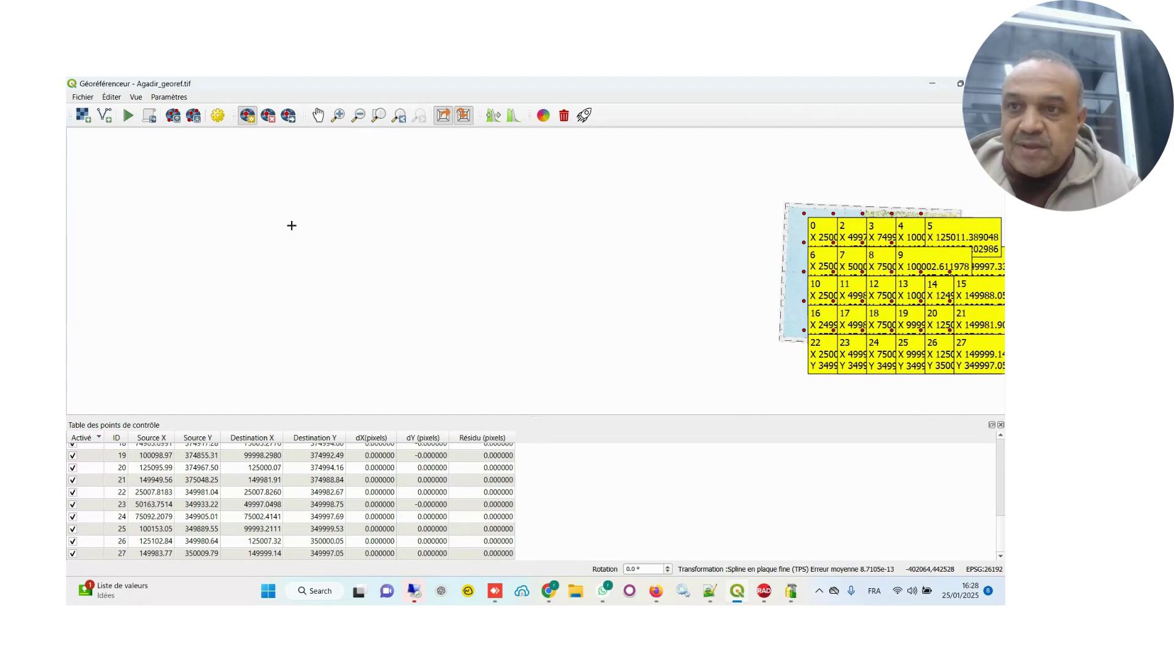
Run the georeferencing and close the georeferencer without saving the control points.
left_click(127, 115)
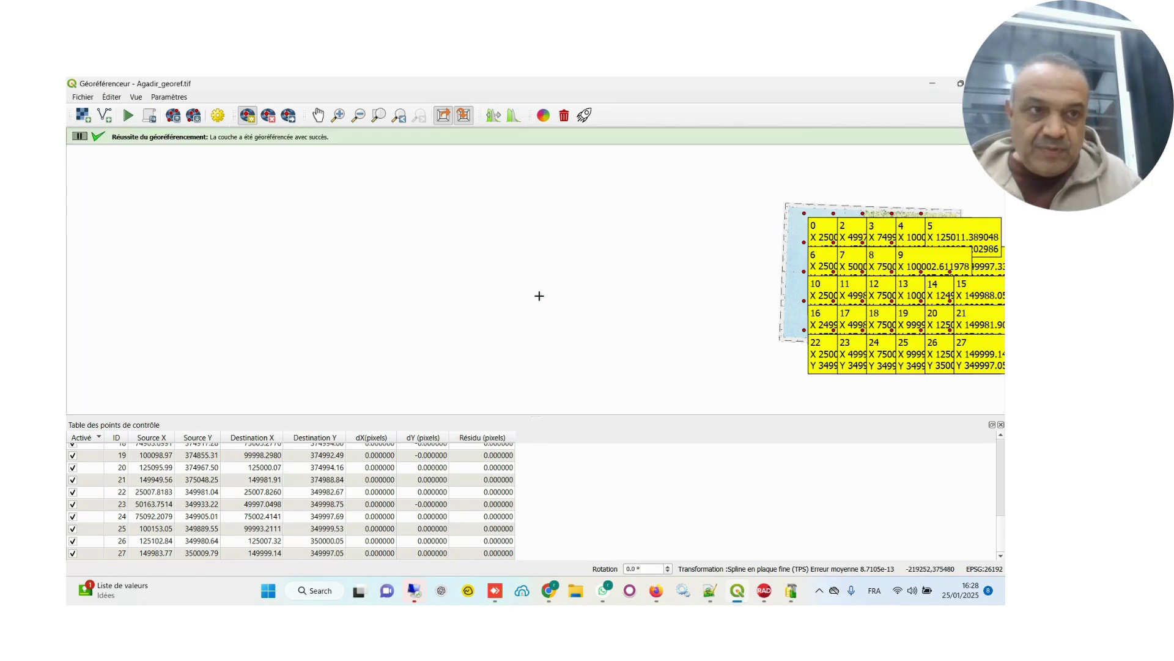
left_click(989, 84)
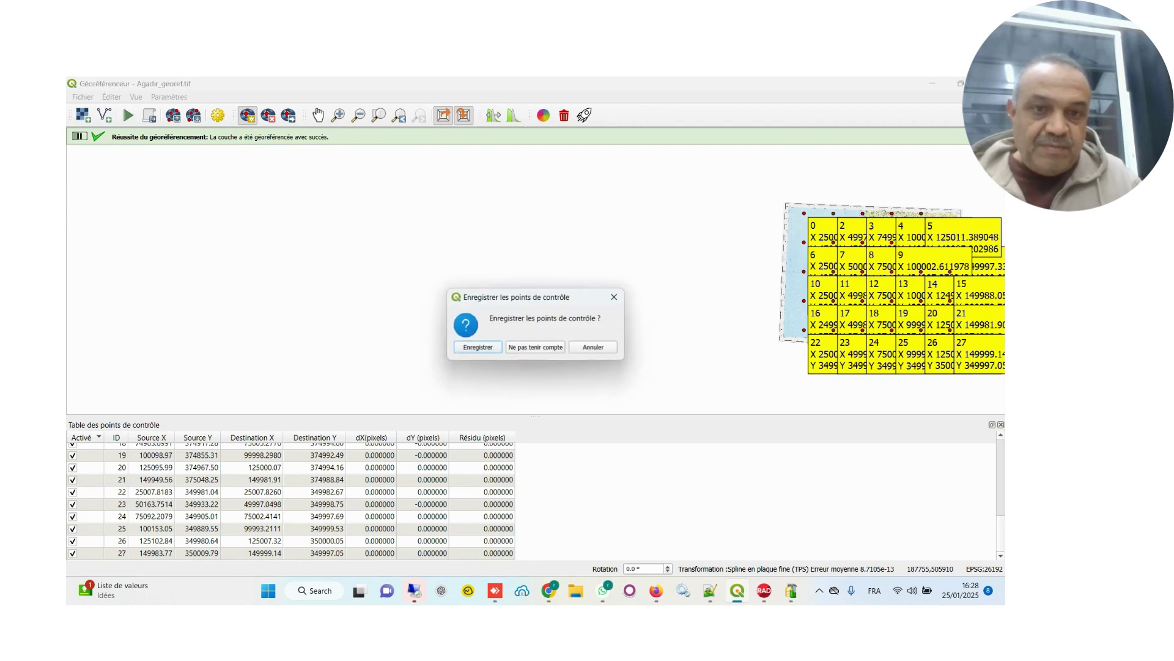
left_click(547, 347)
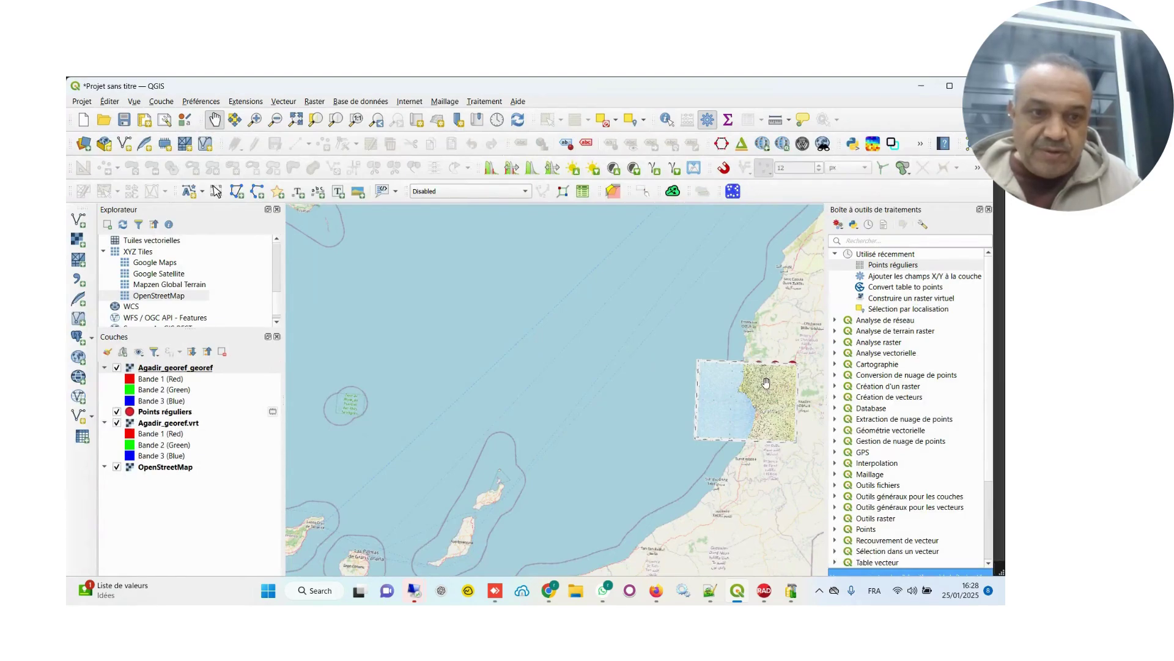
Place the Points réguliers layer above the Agadir_georef_georef raster in the layer order and make its points visible.
left_click(116, 413)
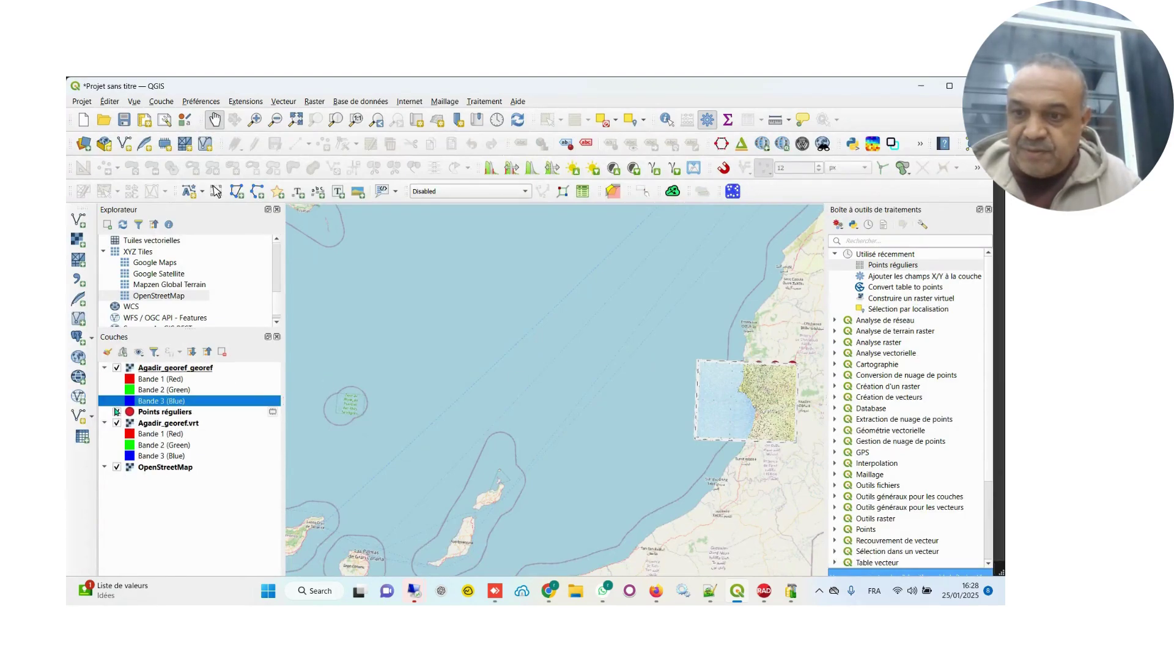
left_click(195, 368)
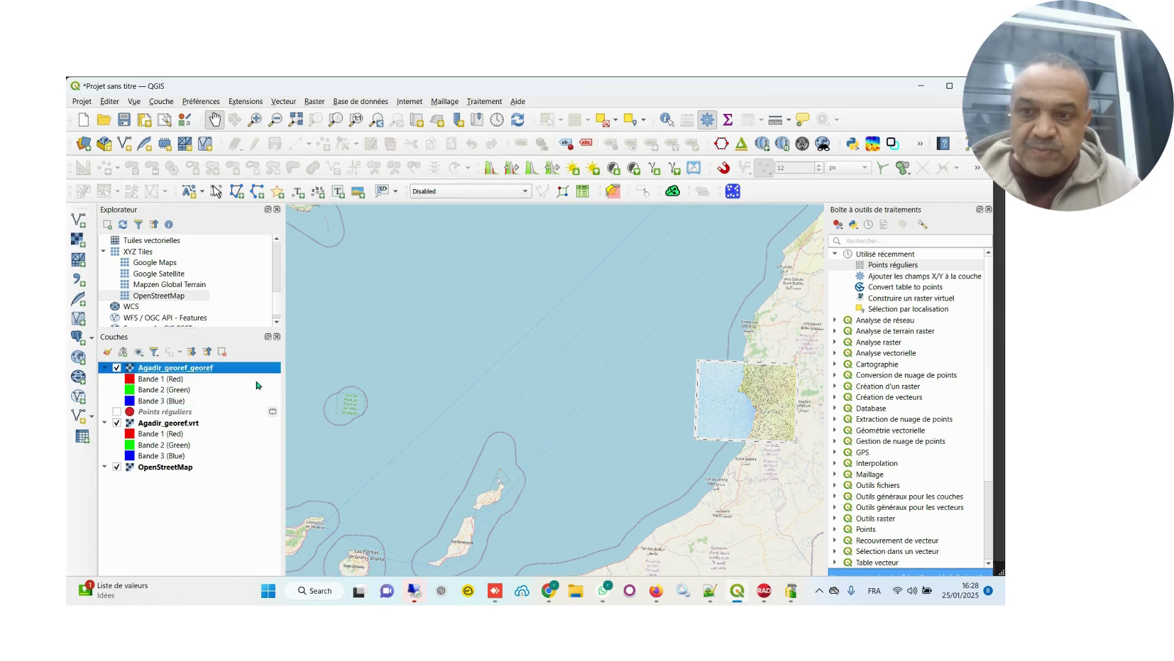
scroll(742, 380, "up", 3)
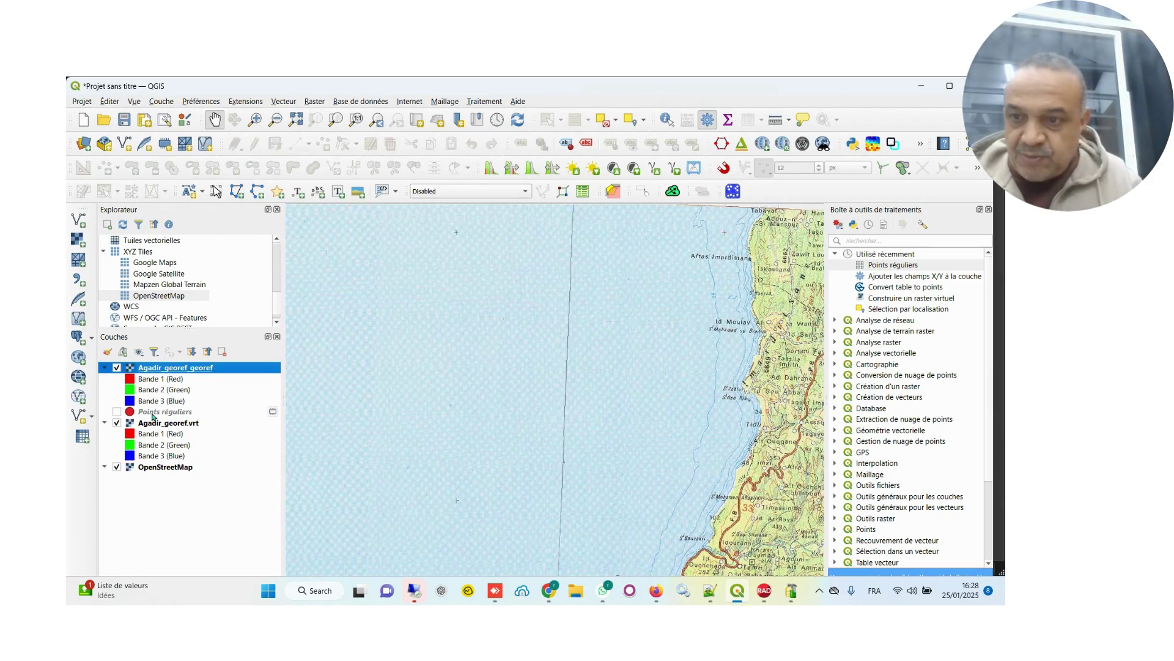
left_click_drag(154, 415, 157, 366)
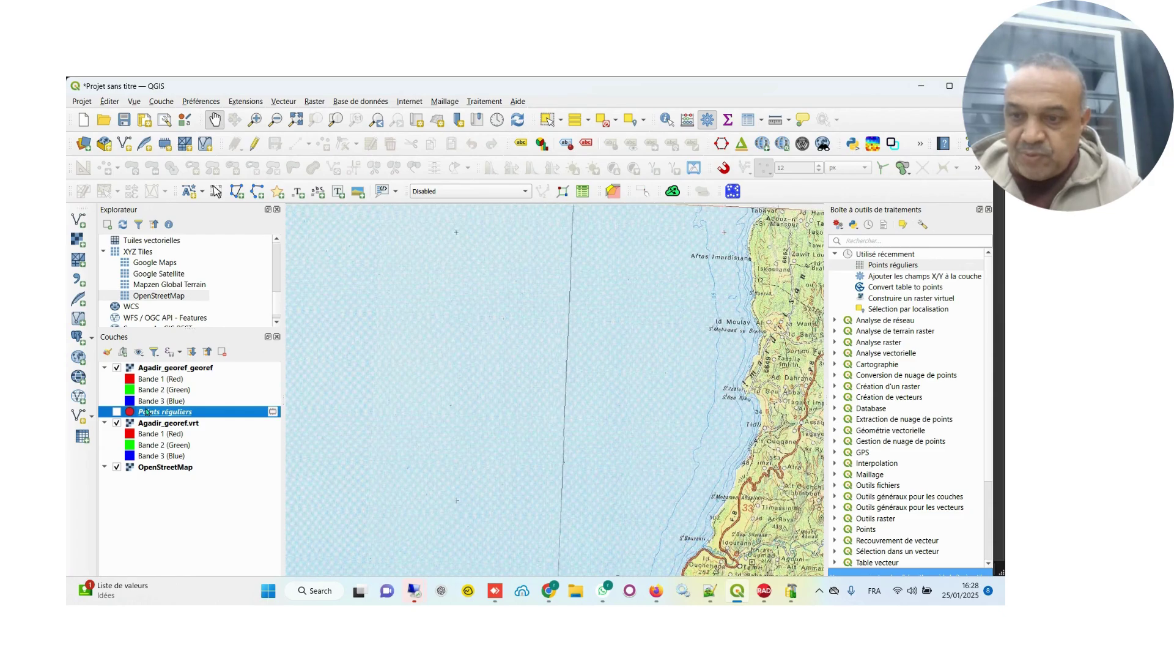
left_click_drag(151, 414, 153, 370)
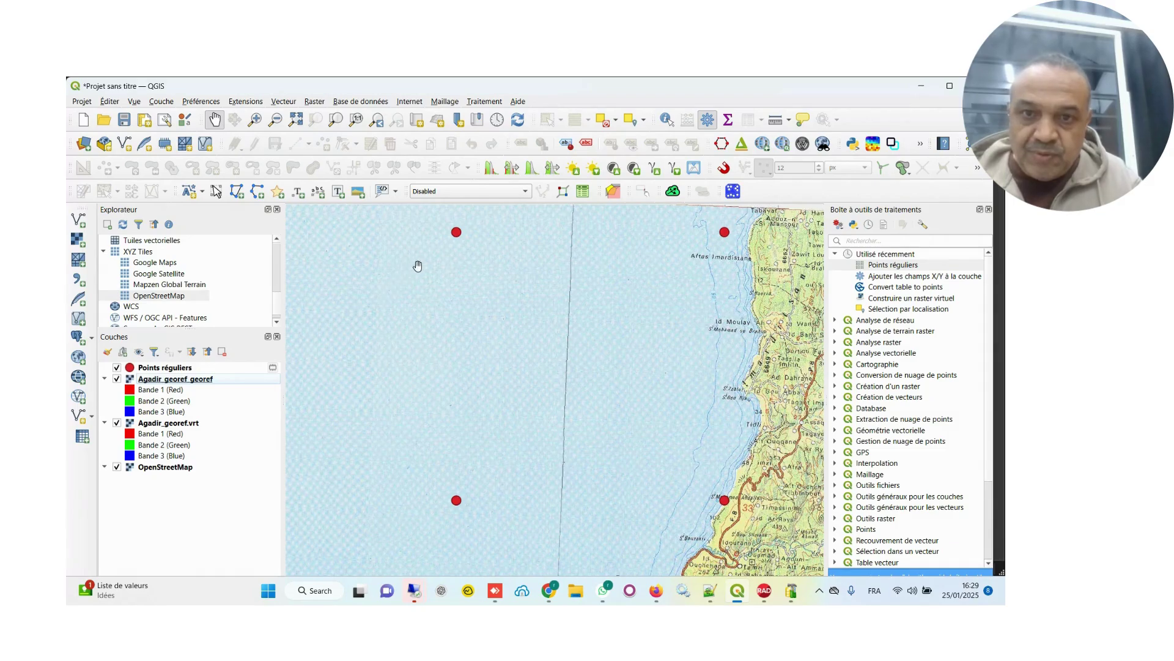
Examine how the regular points sit on the grid crosses of the newly georeferenced map, offshore, inland and around Agadir.
scroll(459, 244, "up", 5)
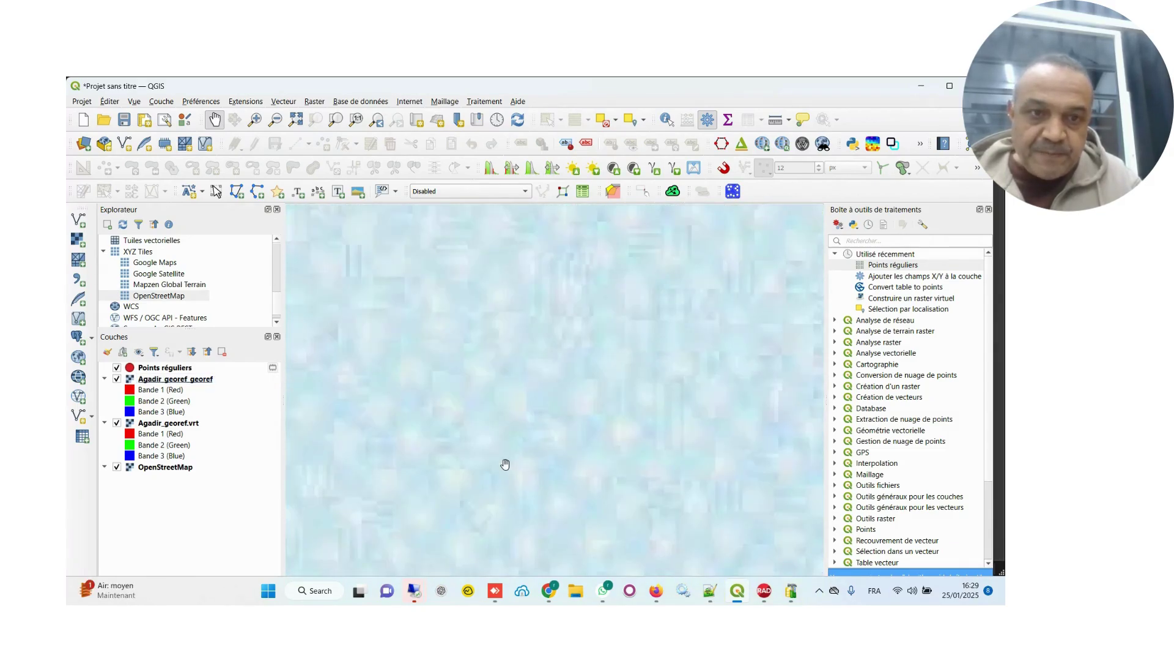
scroll(590, 406, "down", 5)
scroll(612, 411, "up", 5)
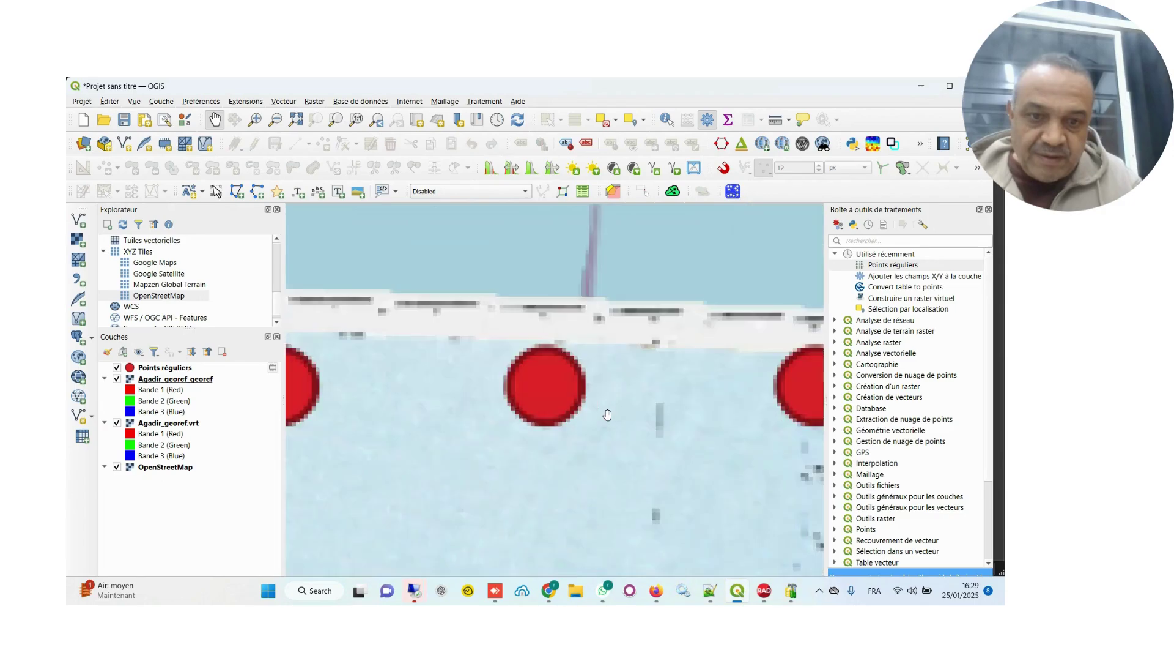
scroll(634, 391, "up", 1)
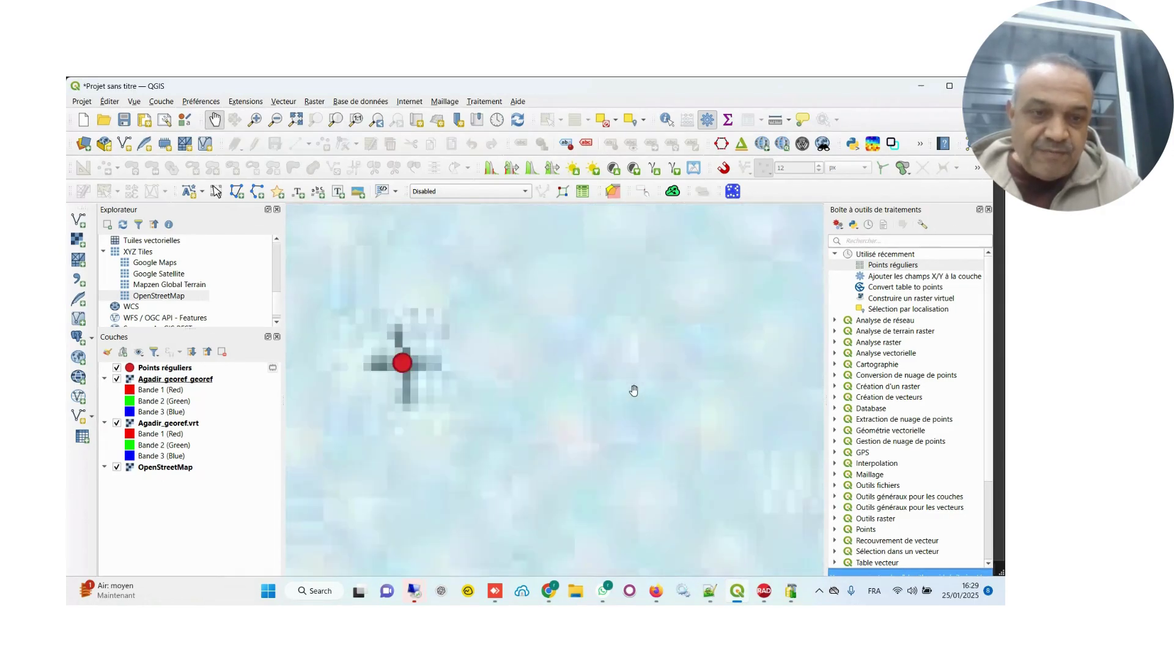
scroll(635, 391, "down", 2)
left_click_drag(717, 391, 428, 391)
scroll(713, 401, "down", 3)
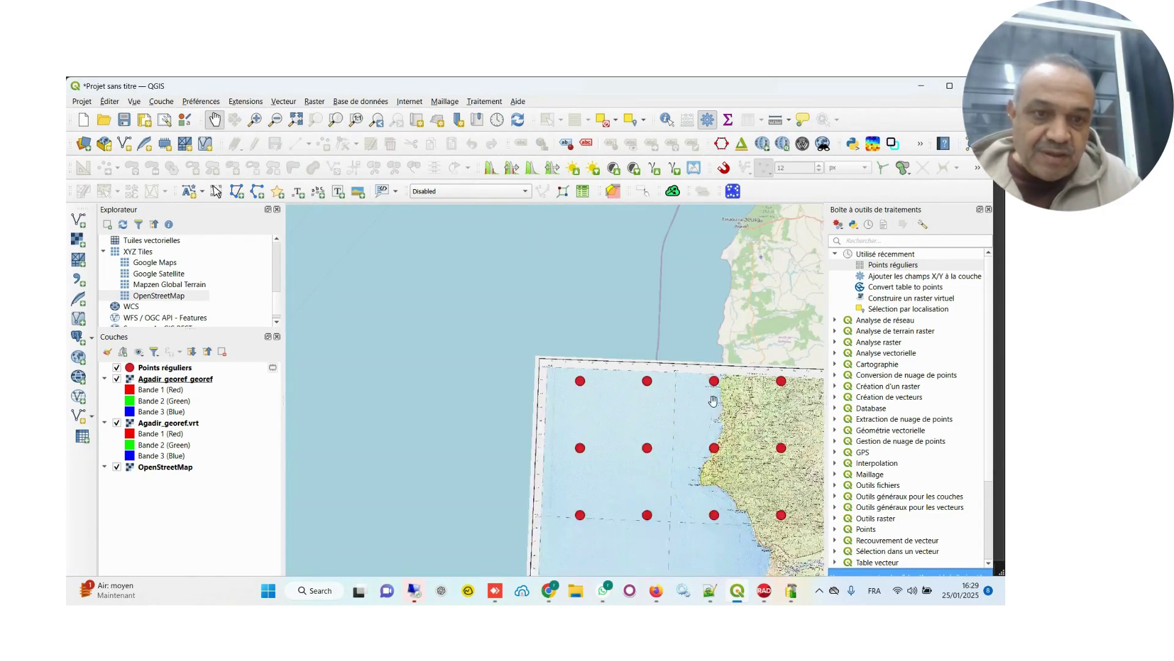
scroll(719, 387, "up", 8)
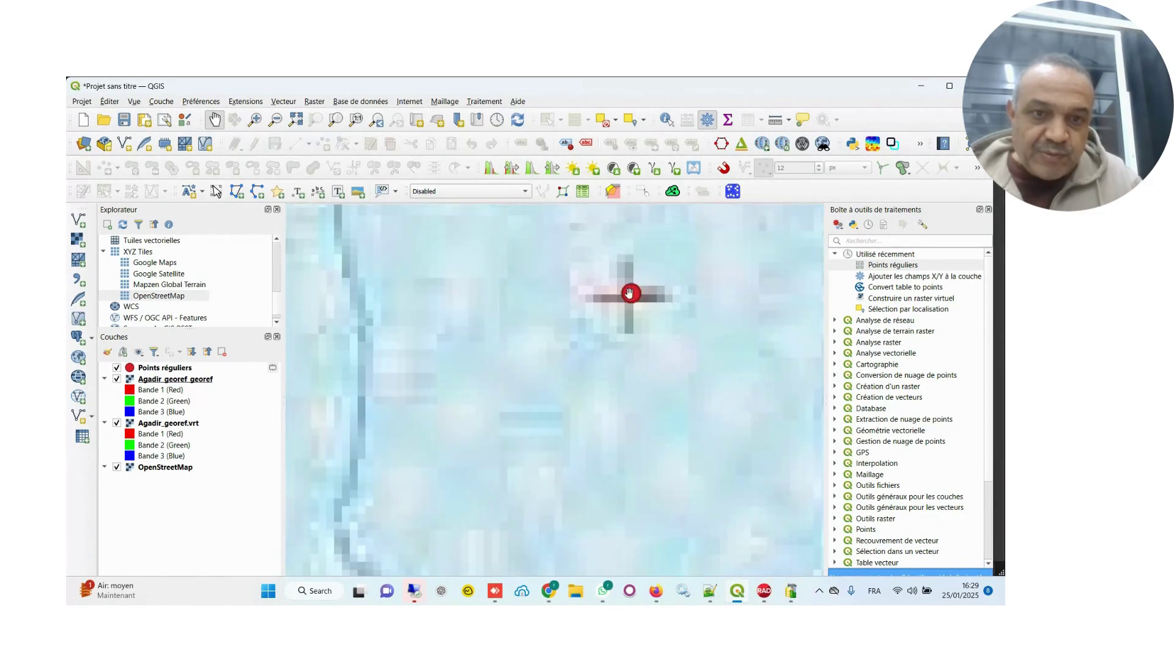
scroll(671, 308, "down", 3)
scroll(695, 399, "down", 5)
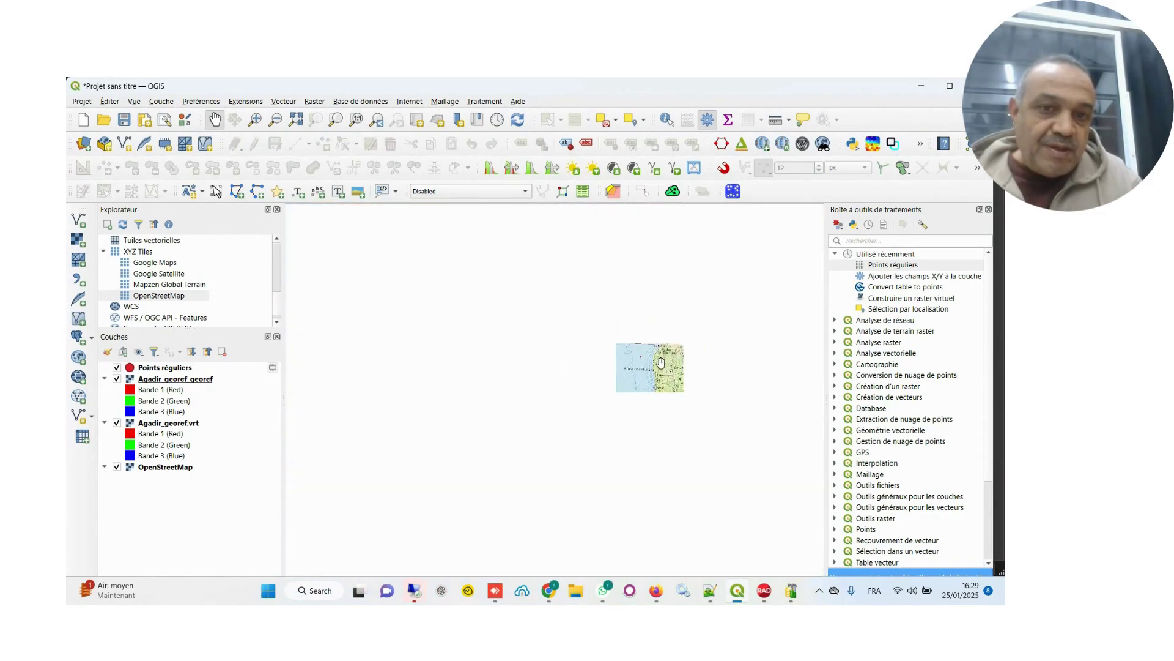
scroll(774, 362, "up", 5)
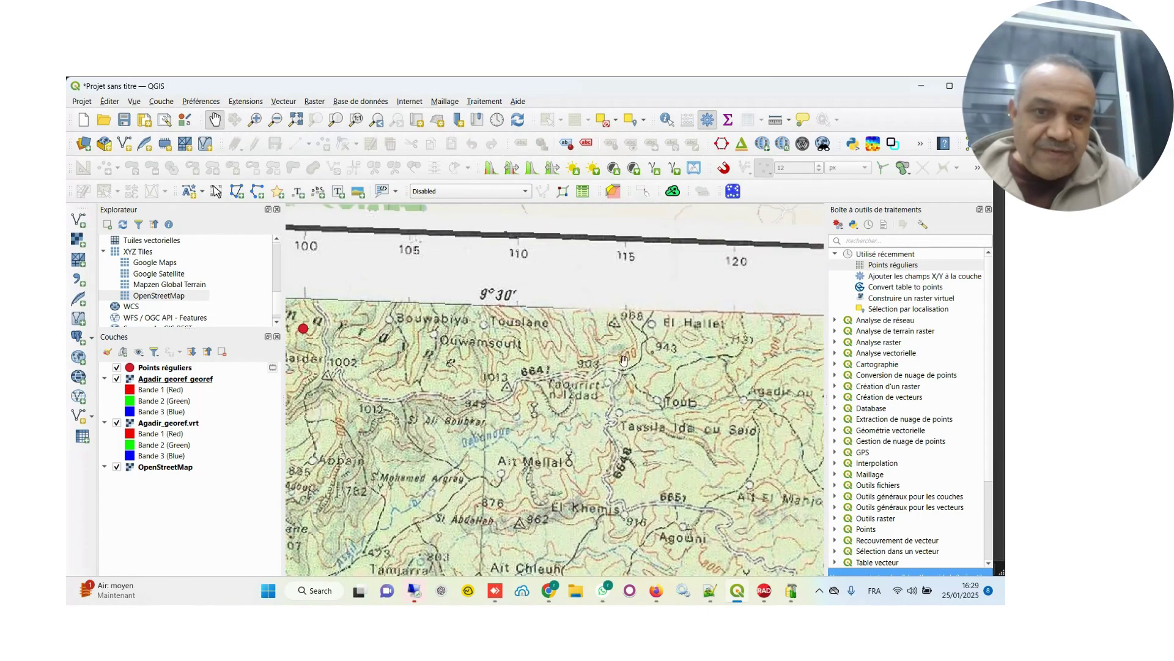
scroll(404, 336, "up", 5)
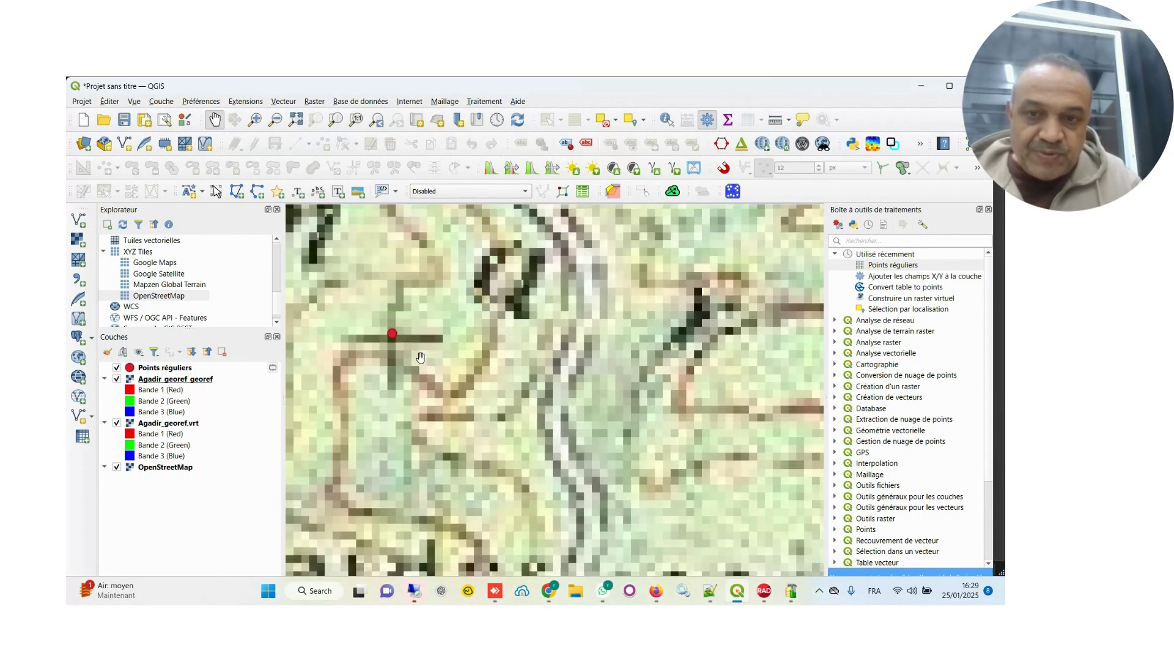
scroll(421, 357, "down", 10)
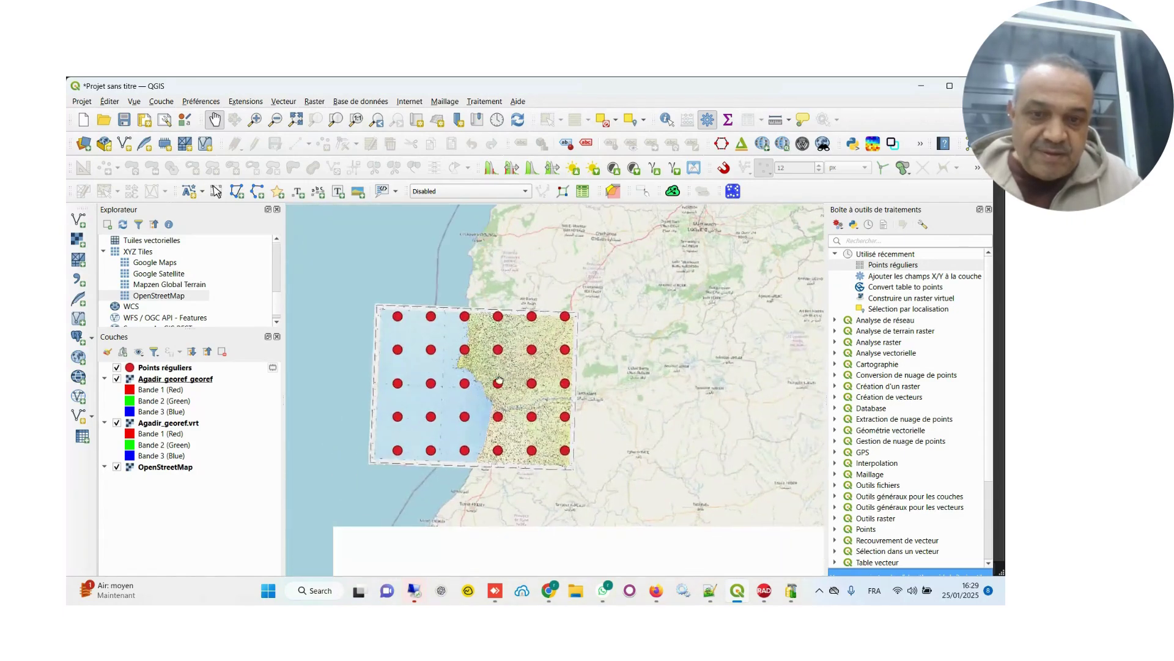
left_click_drag(499, 380, 567, 400)
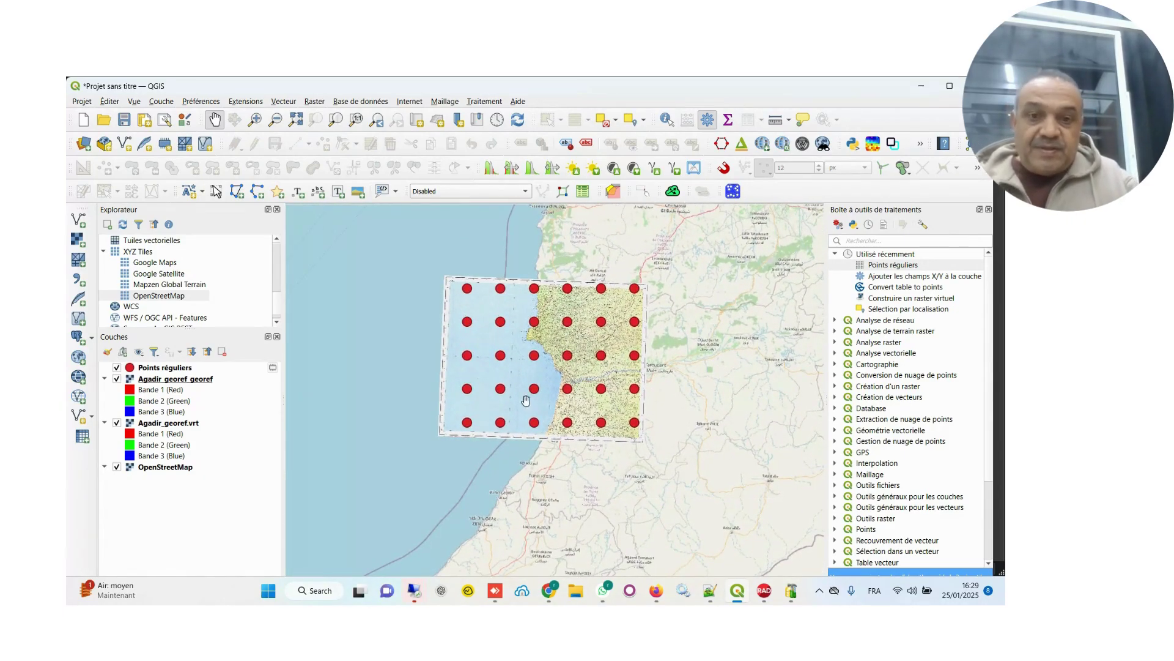
left_click_drag(548, 374, 563, 407)
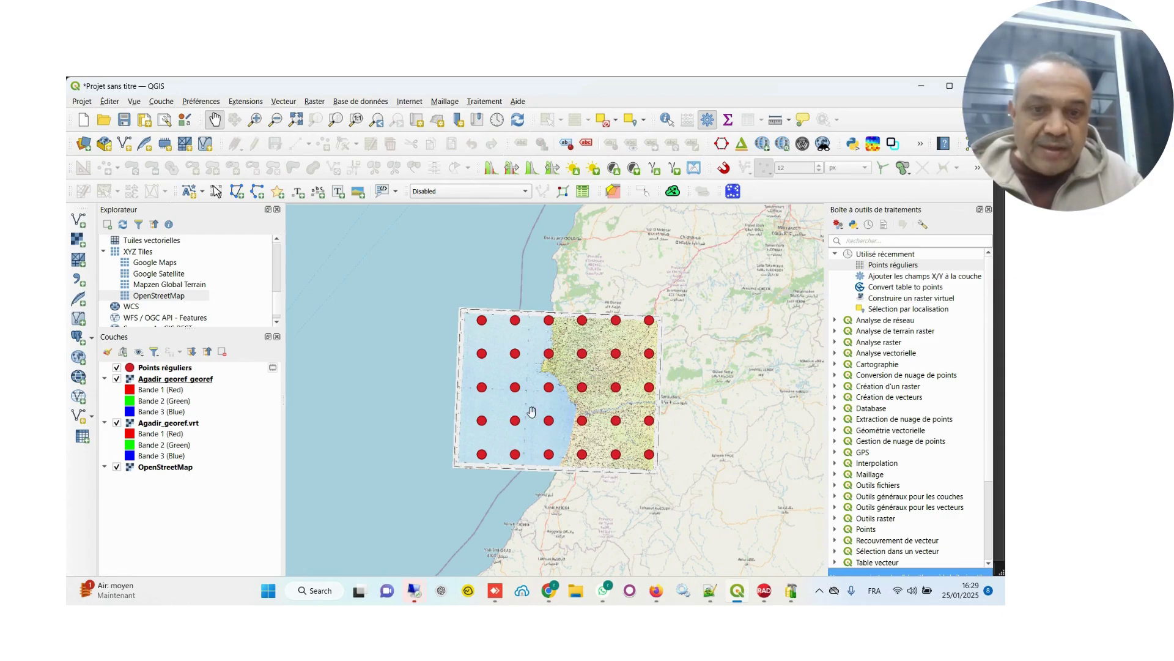
scroll(590, 436, "up", 1)
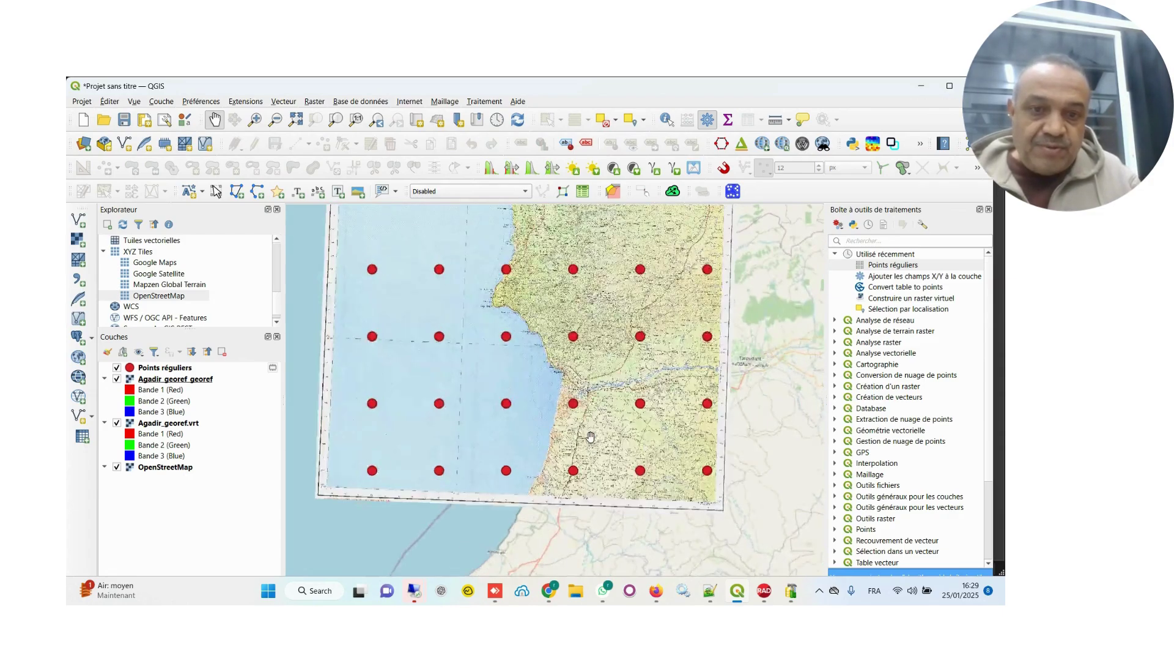
scroll(556, 471, "up", 1)
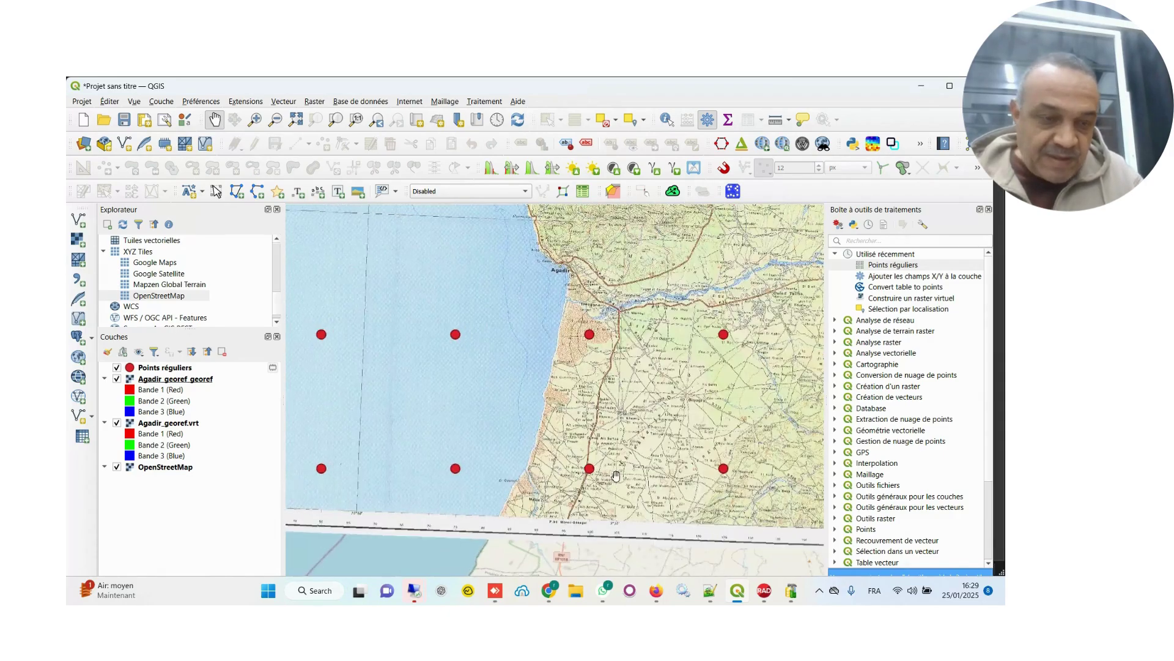
scroll(525, 338, "down", 2)
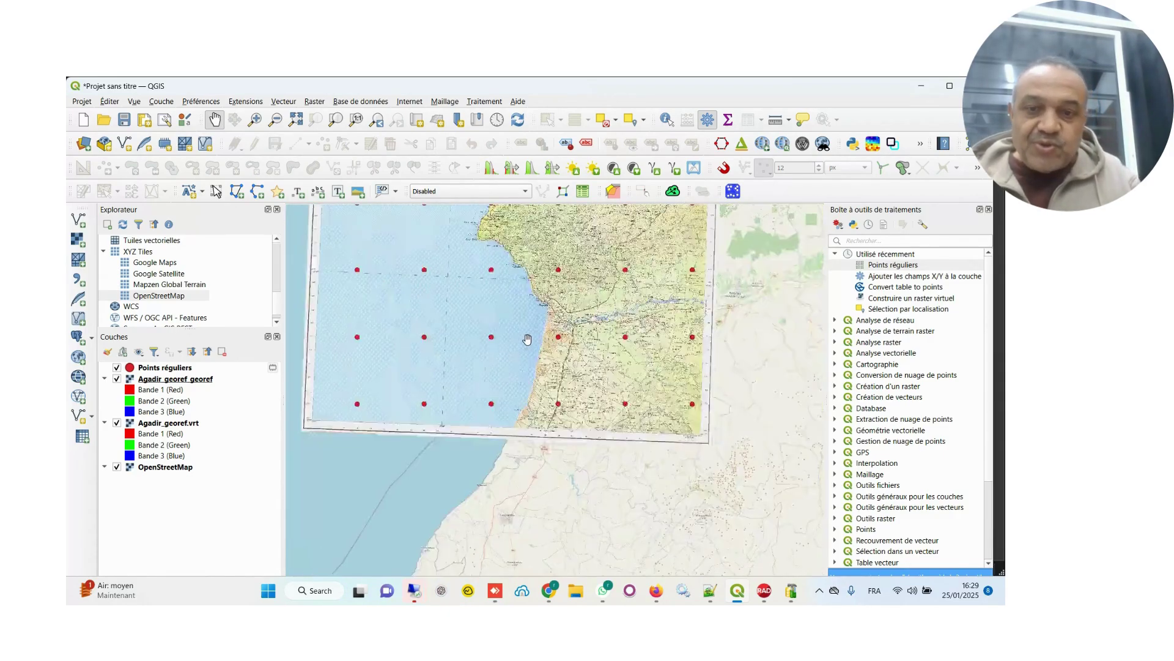